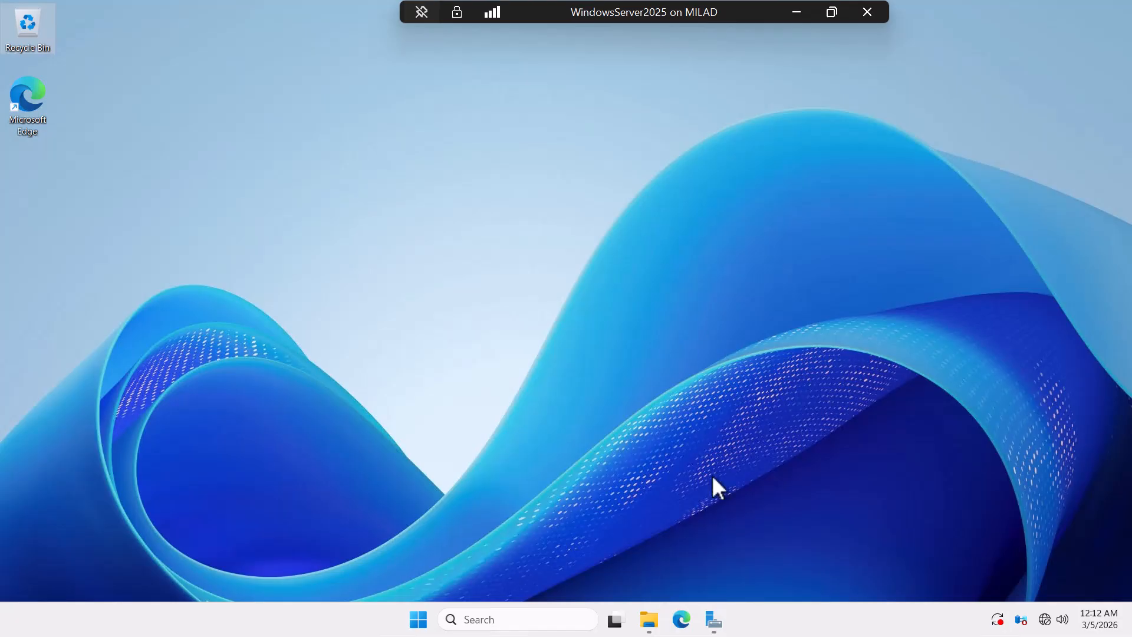
Step: Launch Active Directory Users and Computers from Server Manager's Tools menu
left_click(714, 621)
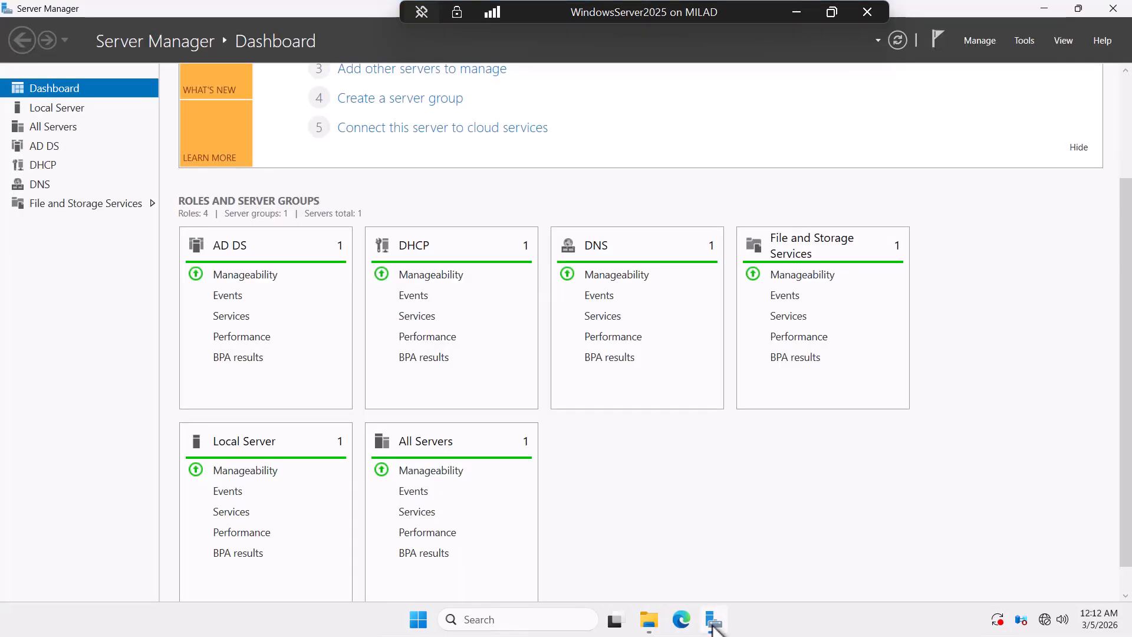
left_click(1029, 41)
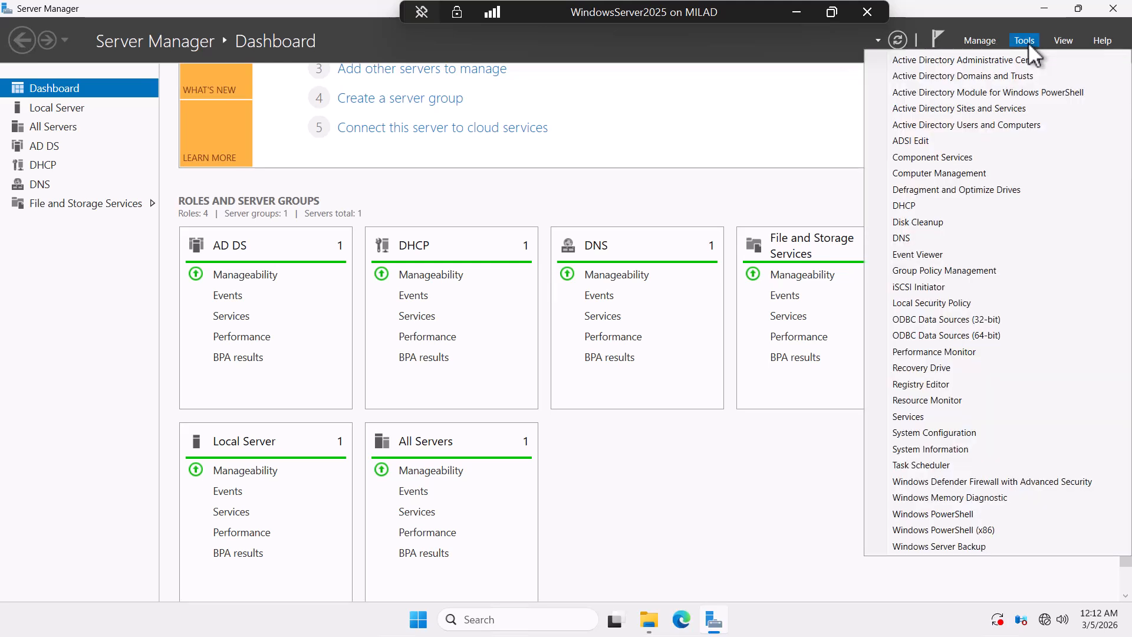
left_click(978, 126)
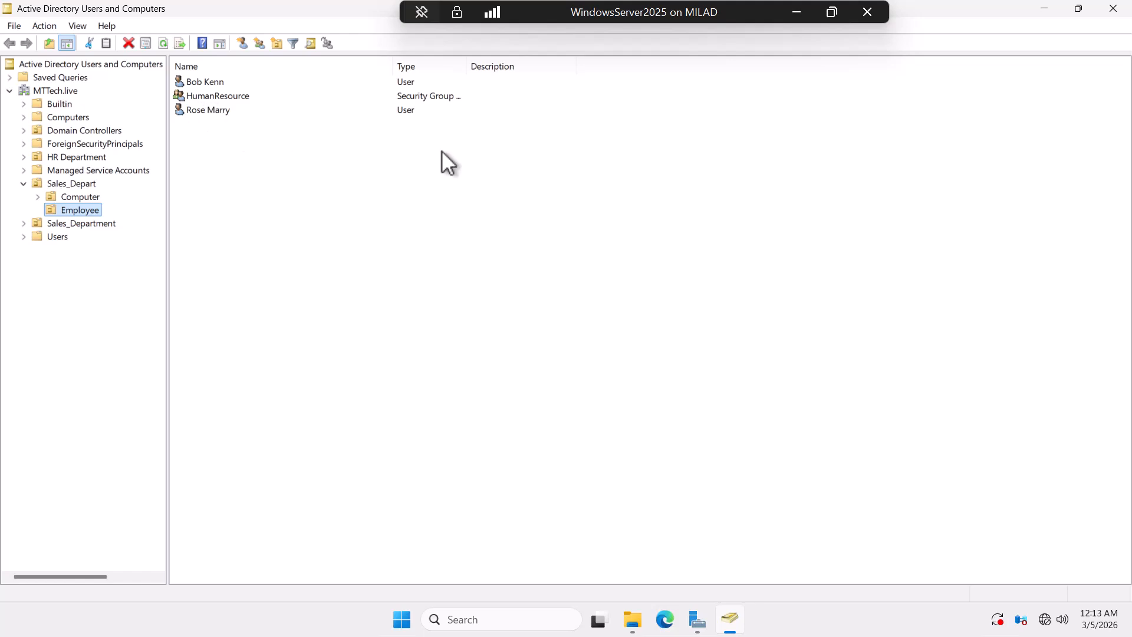
Step: Create a new folder named 'users' on Local Disk (D:)
left_click(1047, 8)
left_click(1047, 8)
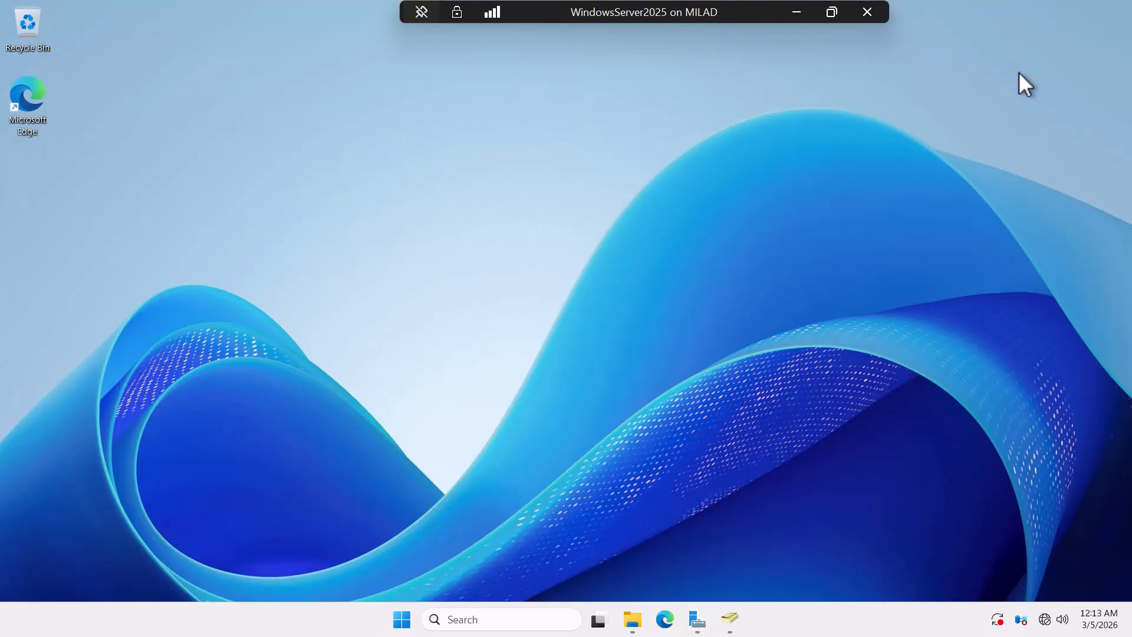
left_click(634, 627)
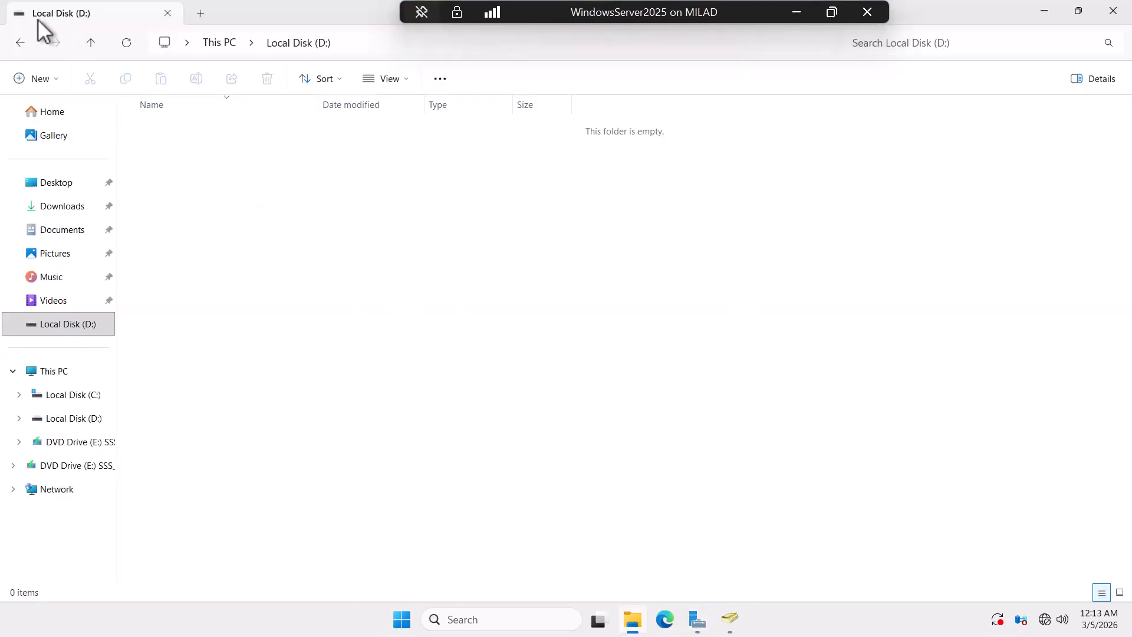
right_click(170, 171)
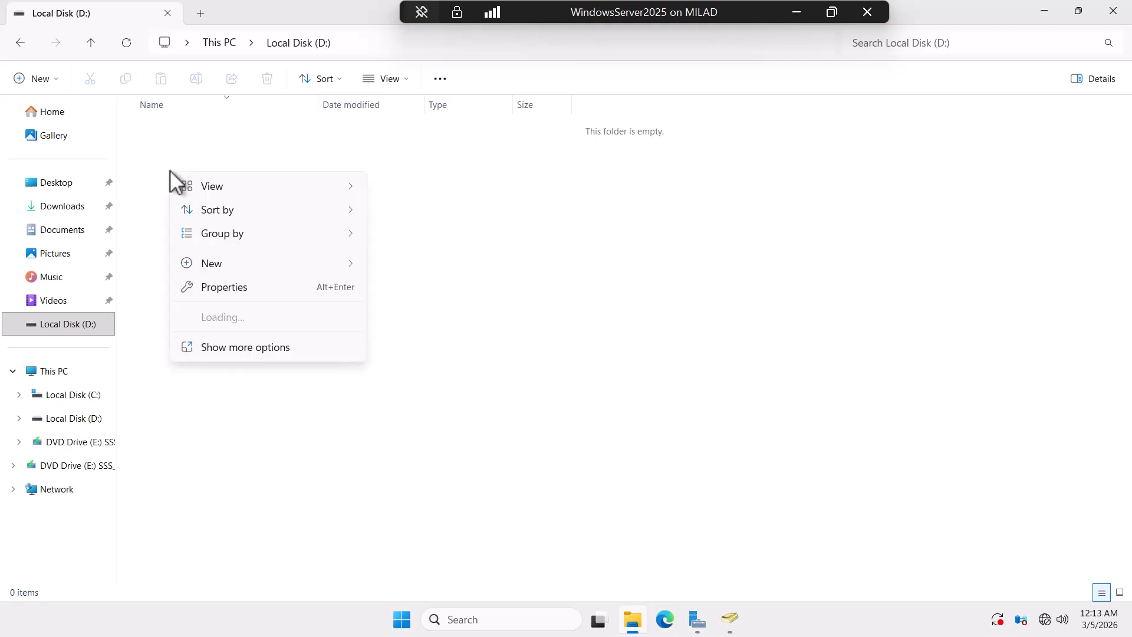
mouse_move(232, 267)
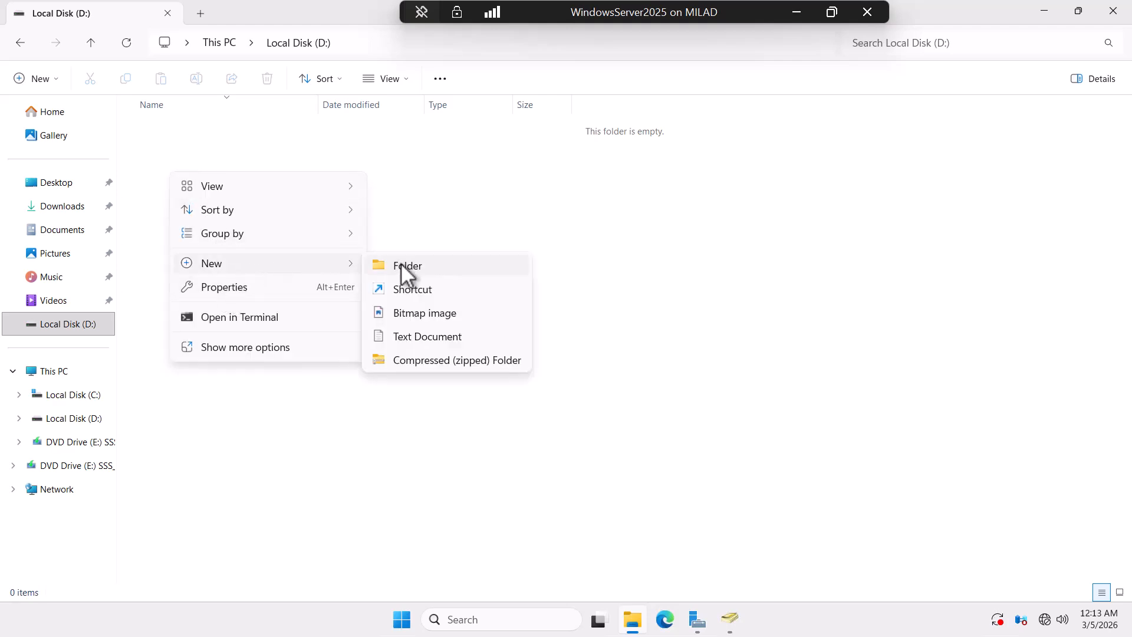
left_click(401, 263)
key("BackSpace")
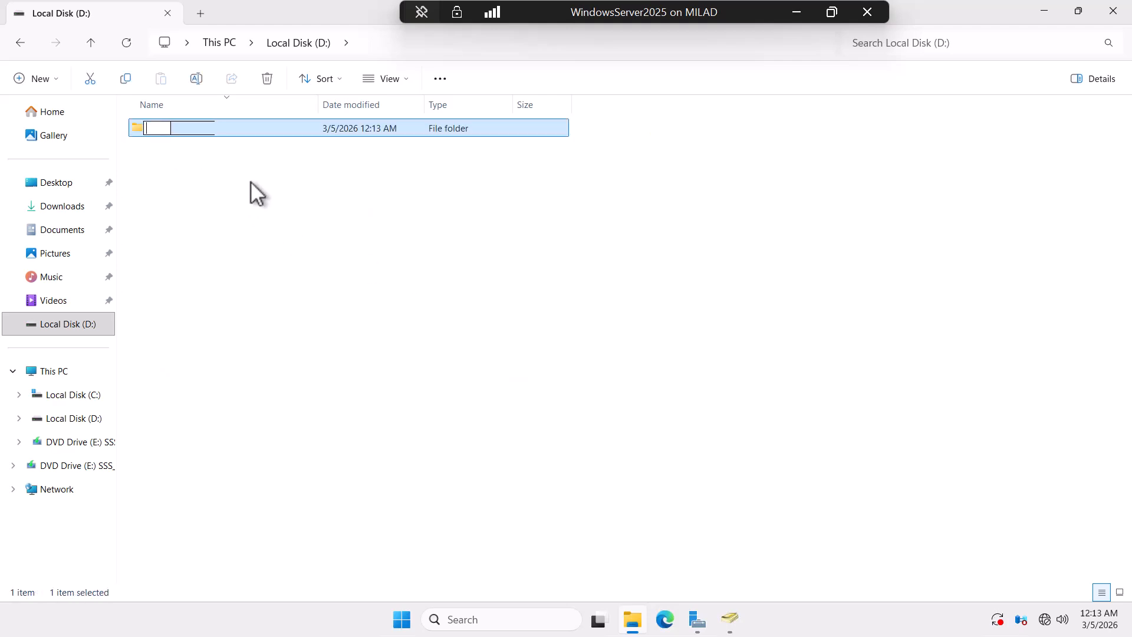
type("users")
left_click(250, 181)
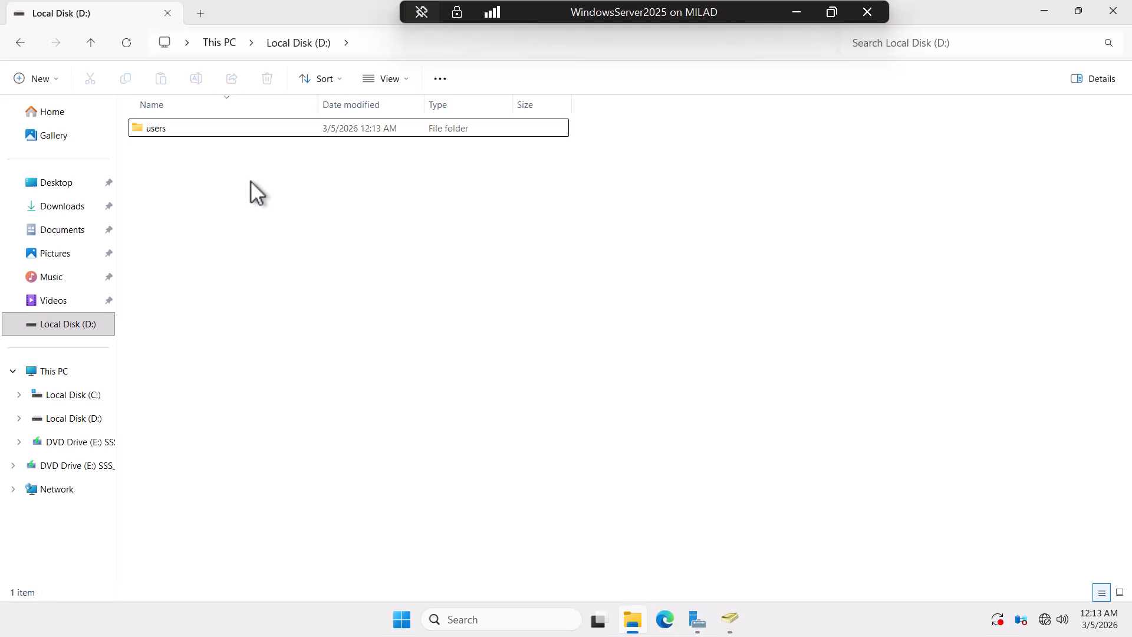
Step: Share the users folder through Advanced Sharing and bring up its share permissions
right_click(157, 130)
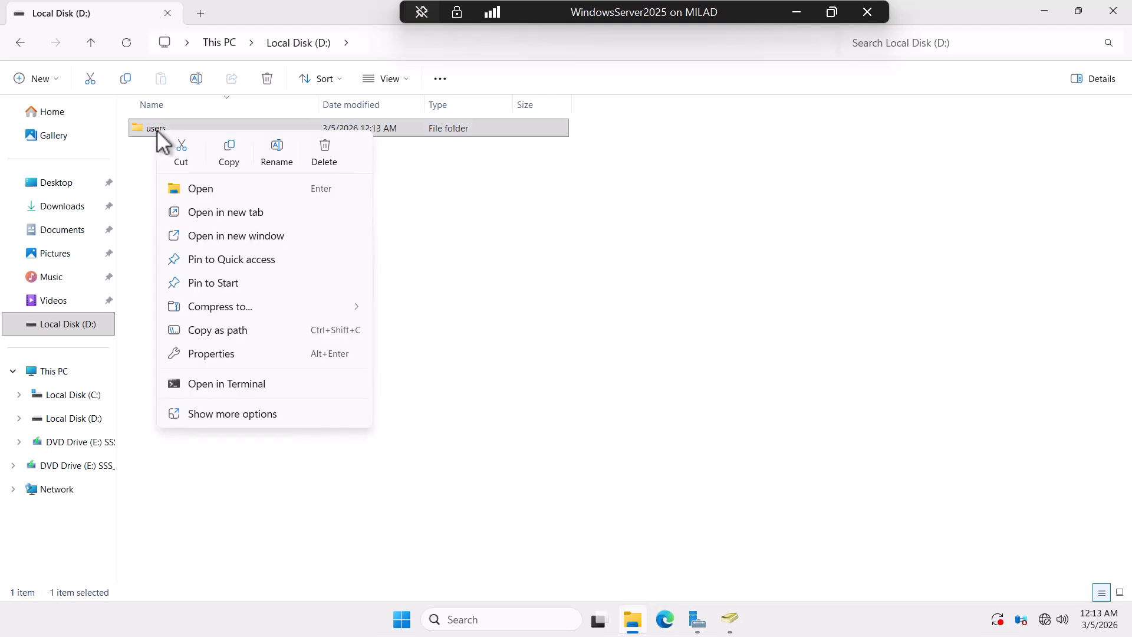
left_click(218, 353)
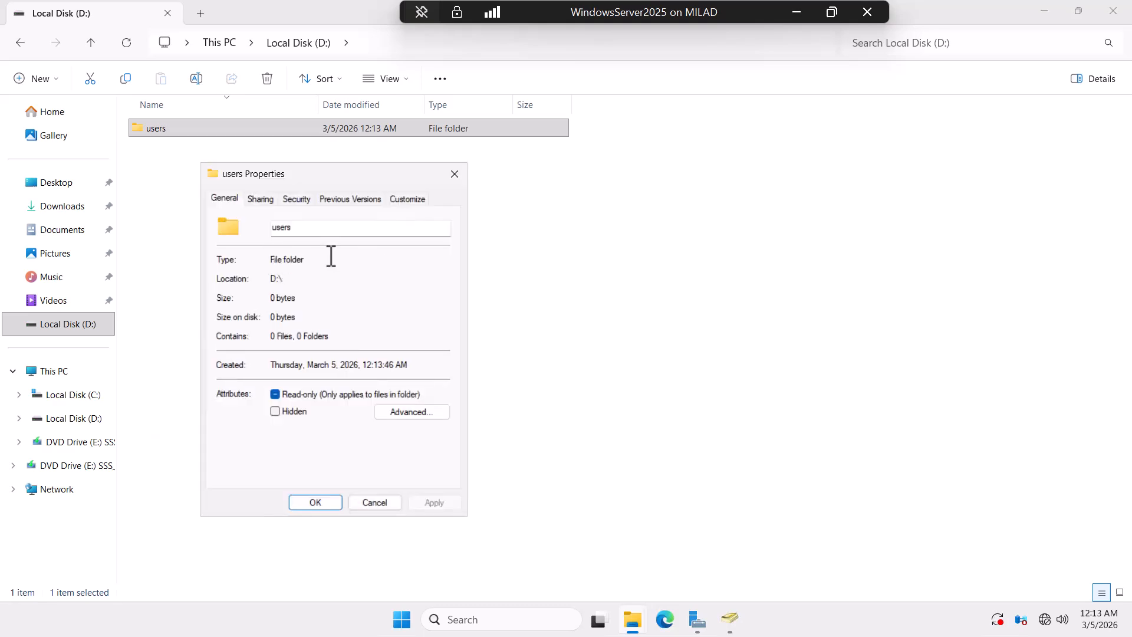
left_click(260, 199)
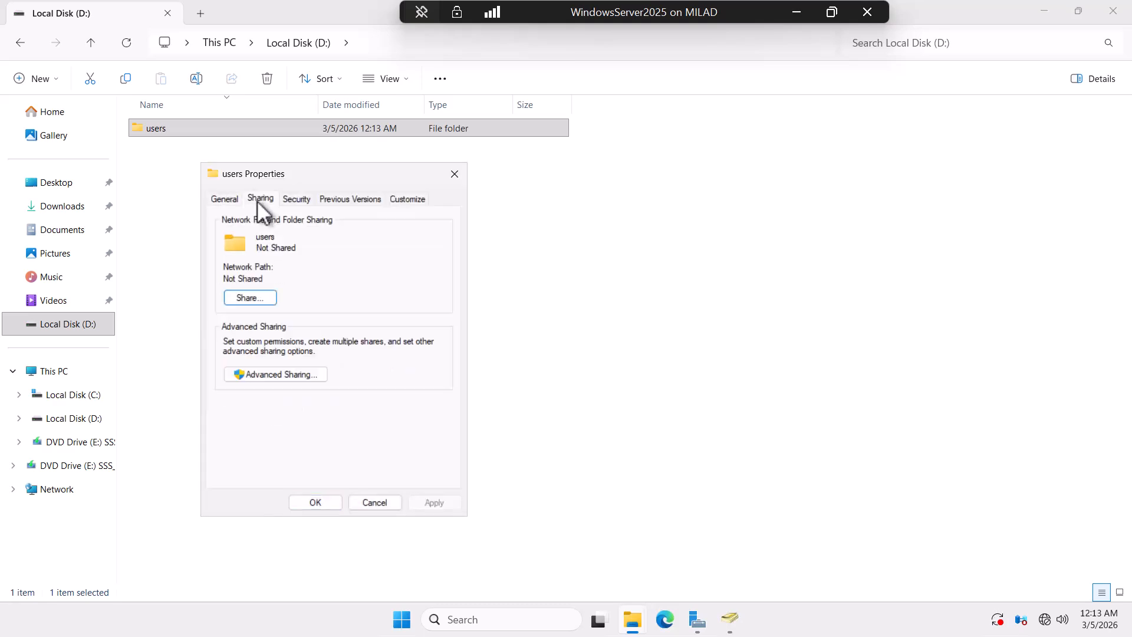
left_click(272, 374)
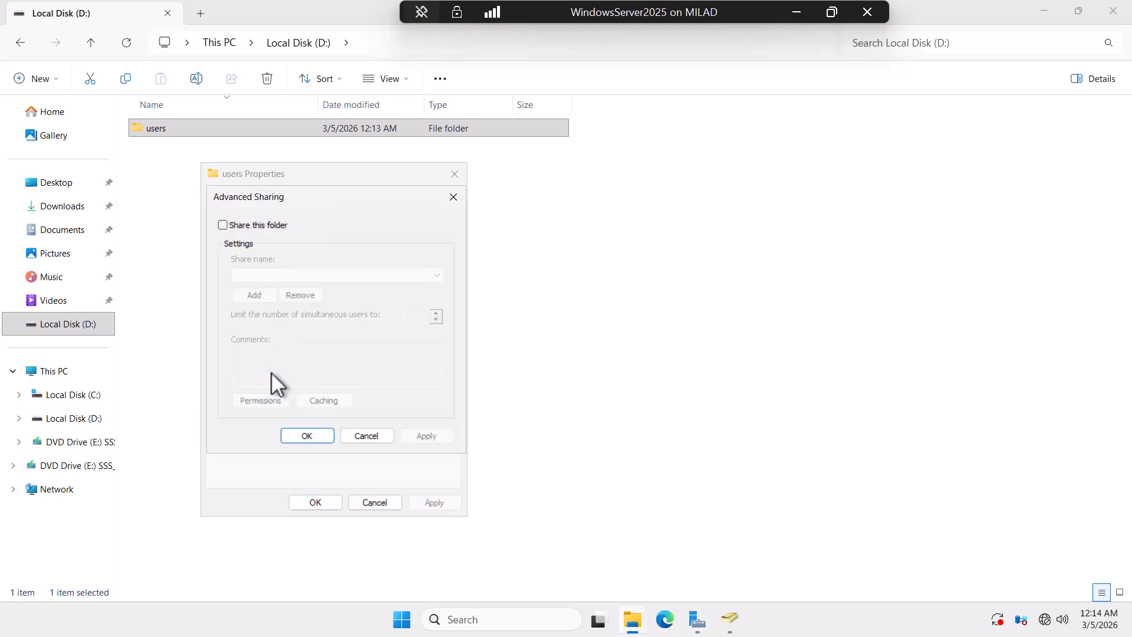
left_click(222, 224)
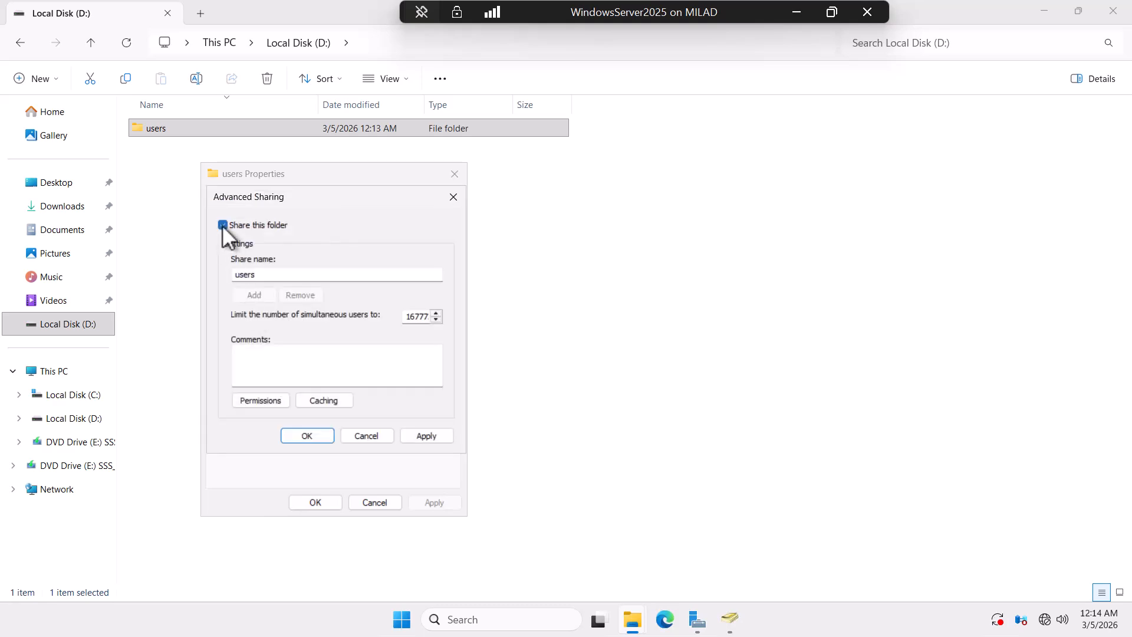
left_click(262, 400)
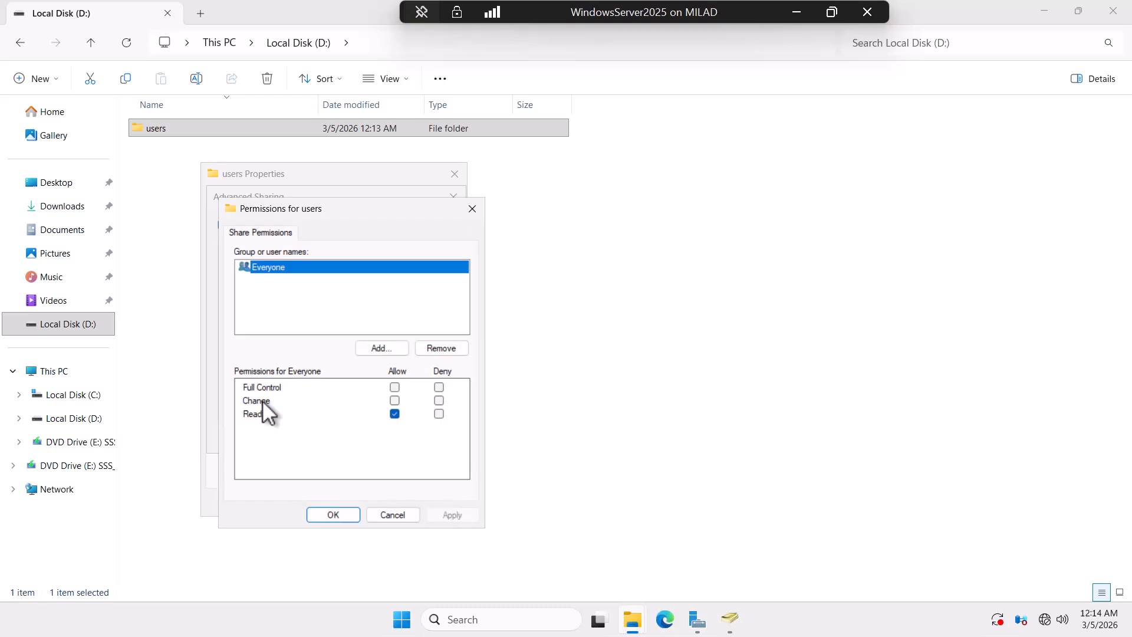
left_click_drag(342, 207, 367, 208)
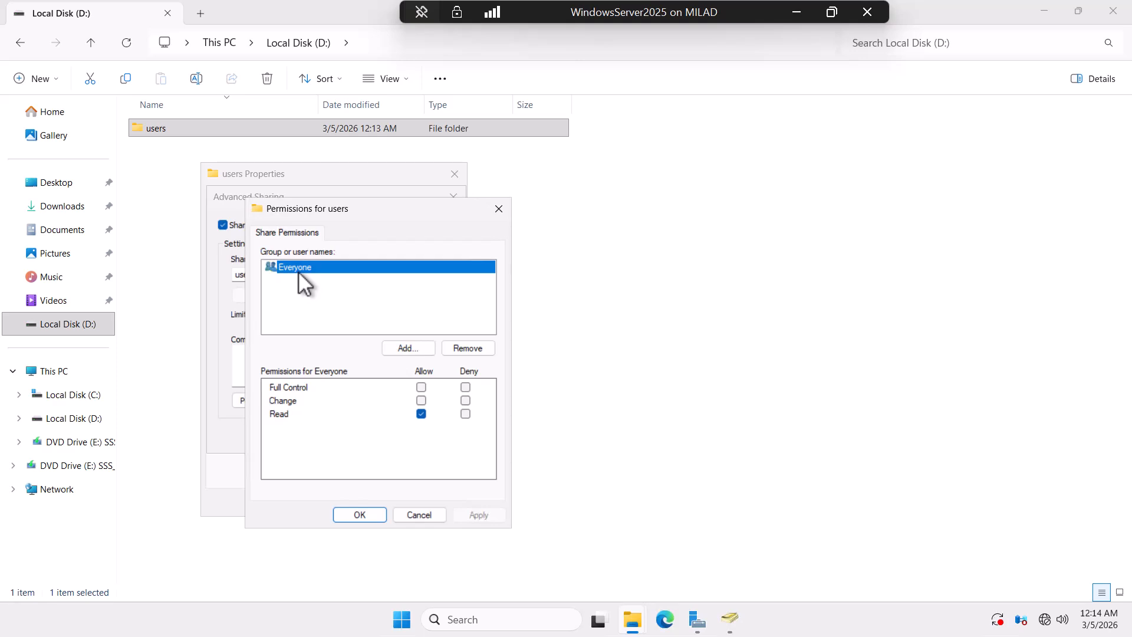
left_click(730, 618)
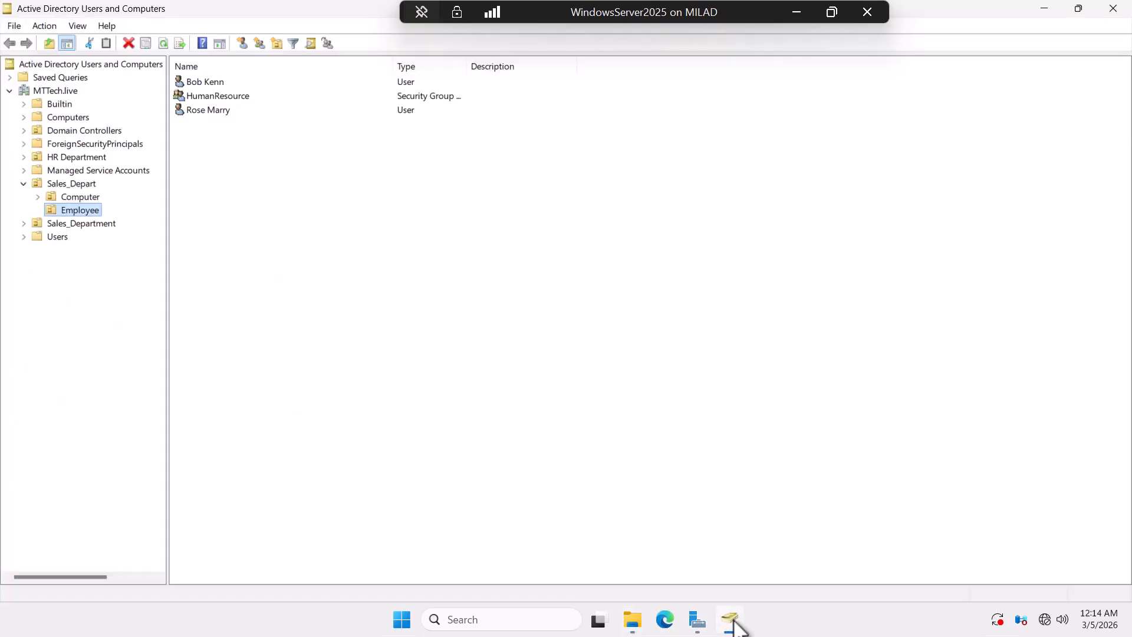
right_click(210, 96)
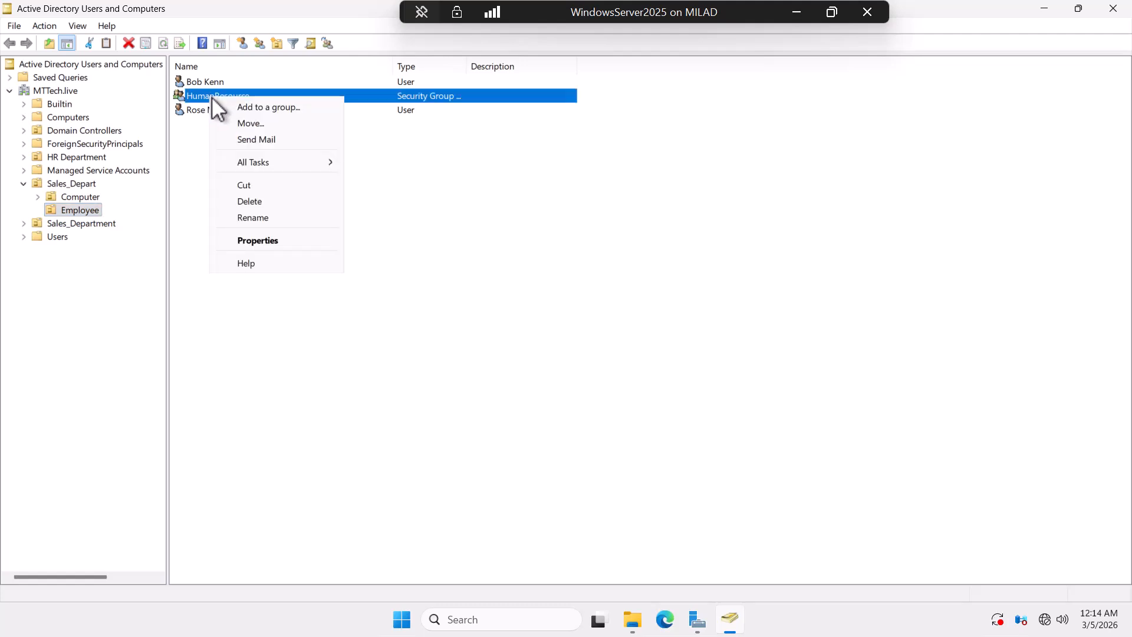
left_click(260, 240)
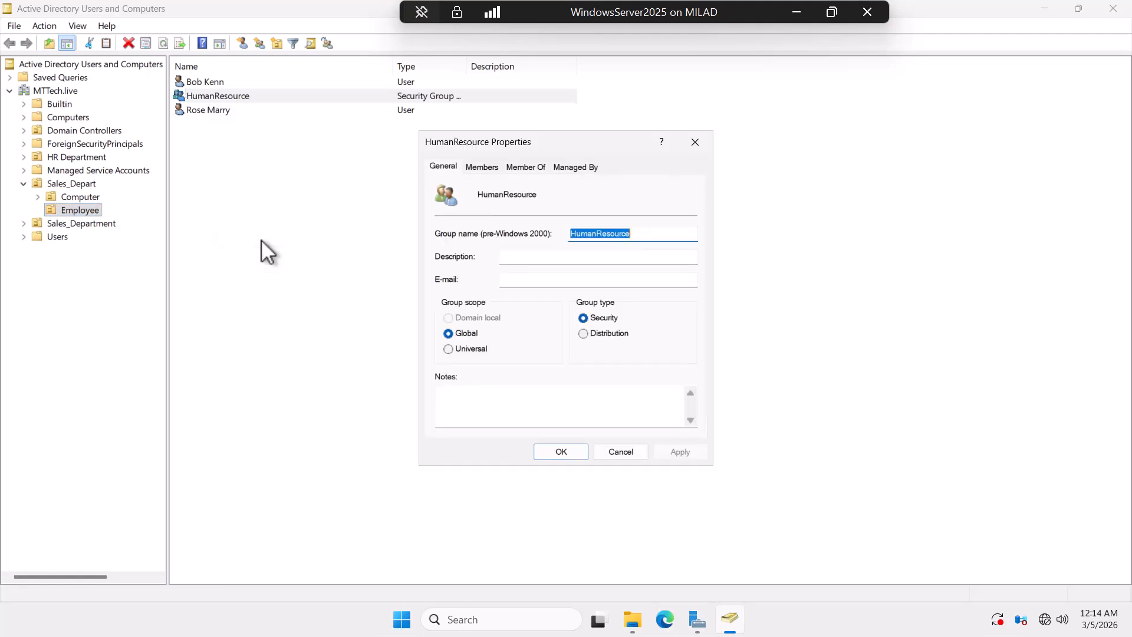
left_click(483, 167)
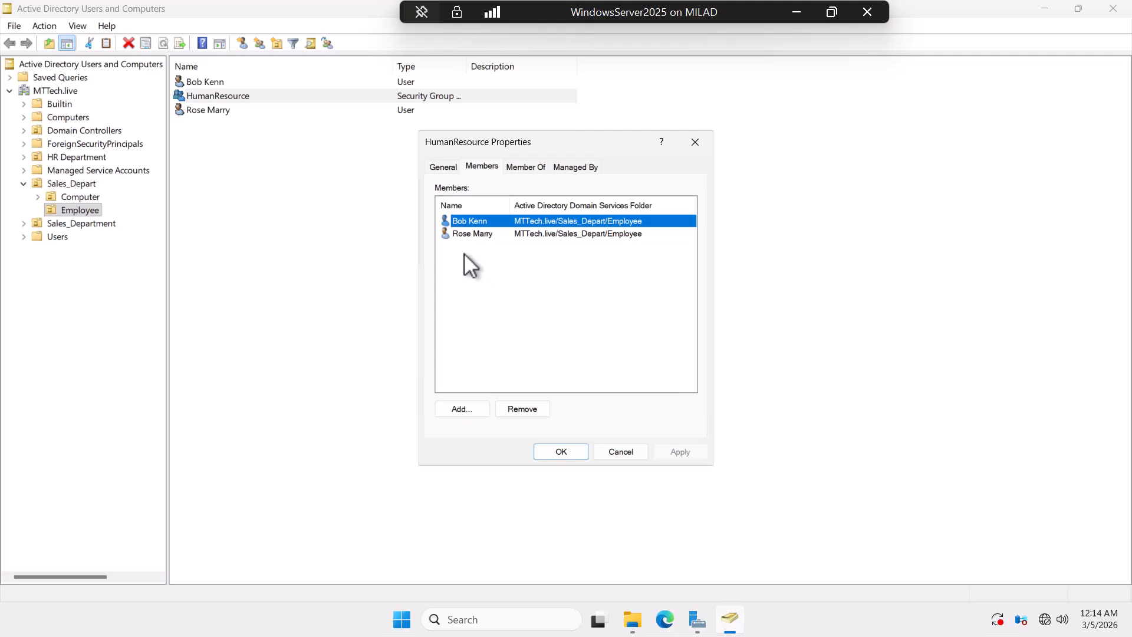
left_click(569, 451)
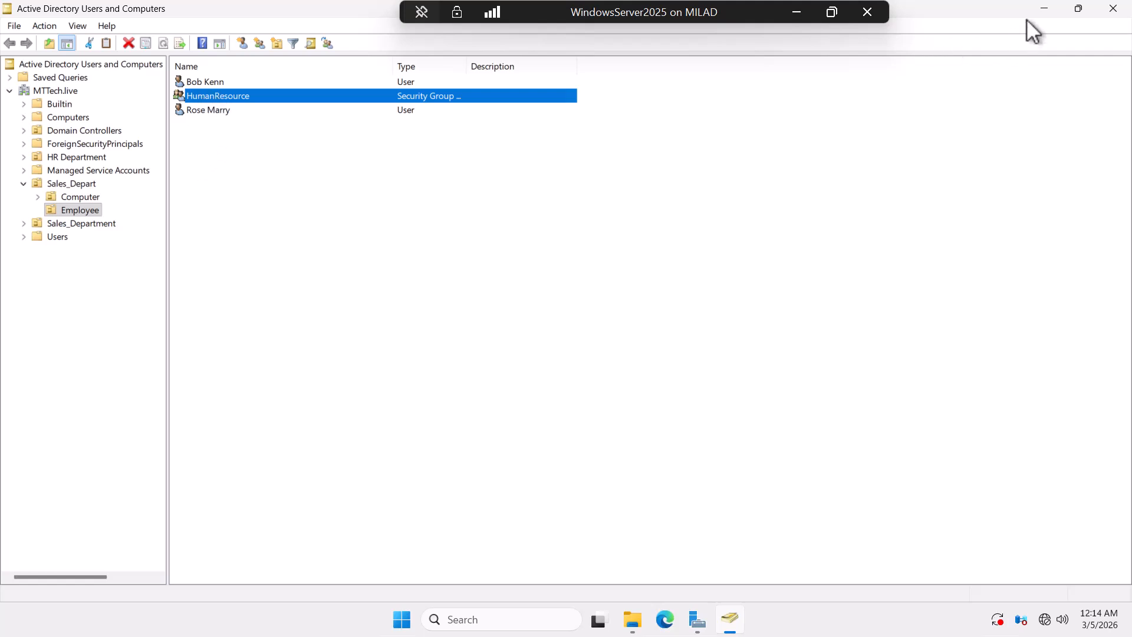
left_click(1045, 9)
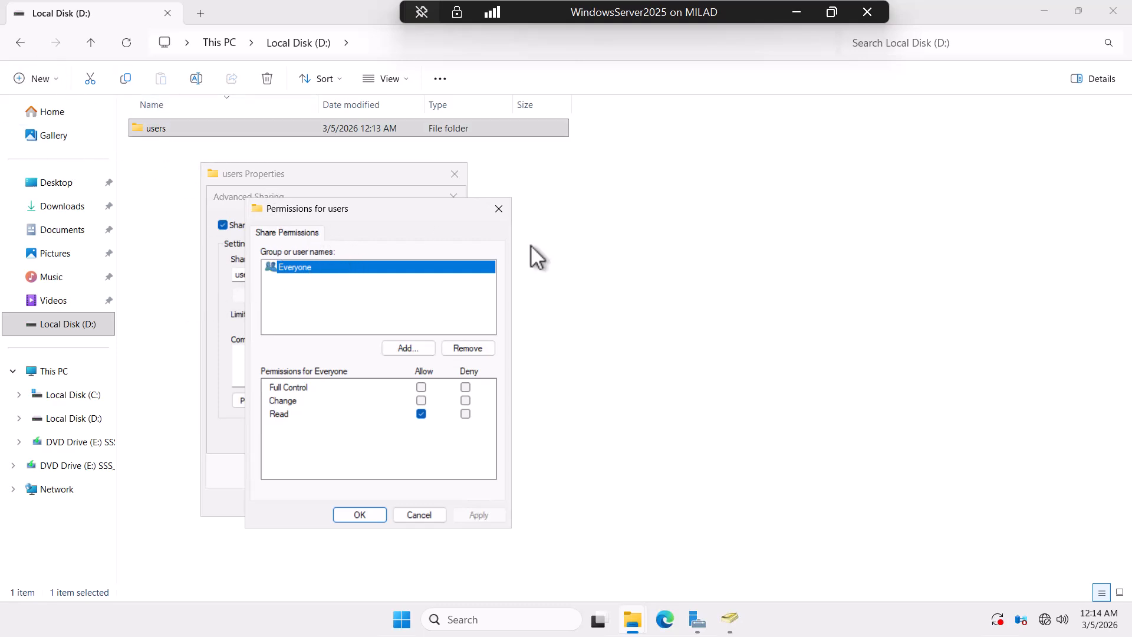
Step: Remove Everyone from the users share permissions and add a domain user
left_click_drag(362, 211, 546, 221)
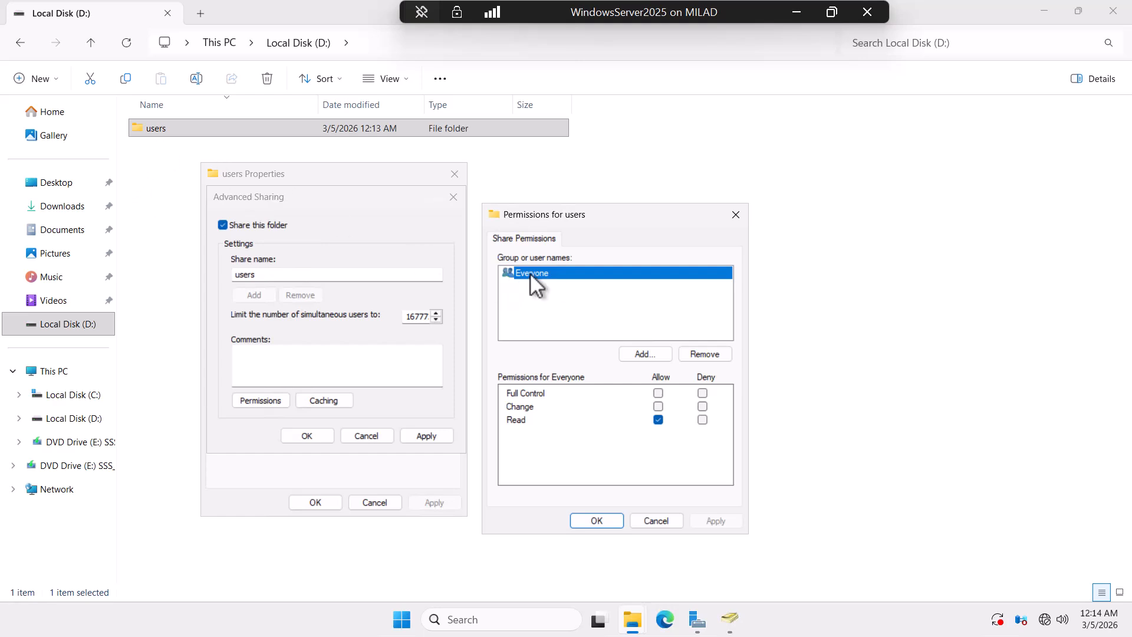
left_click(706, 354)
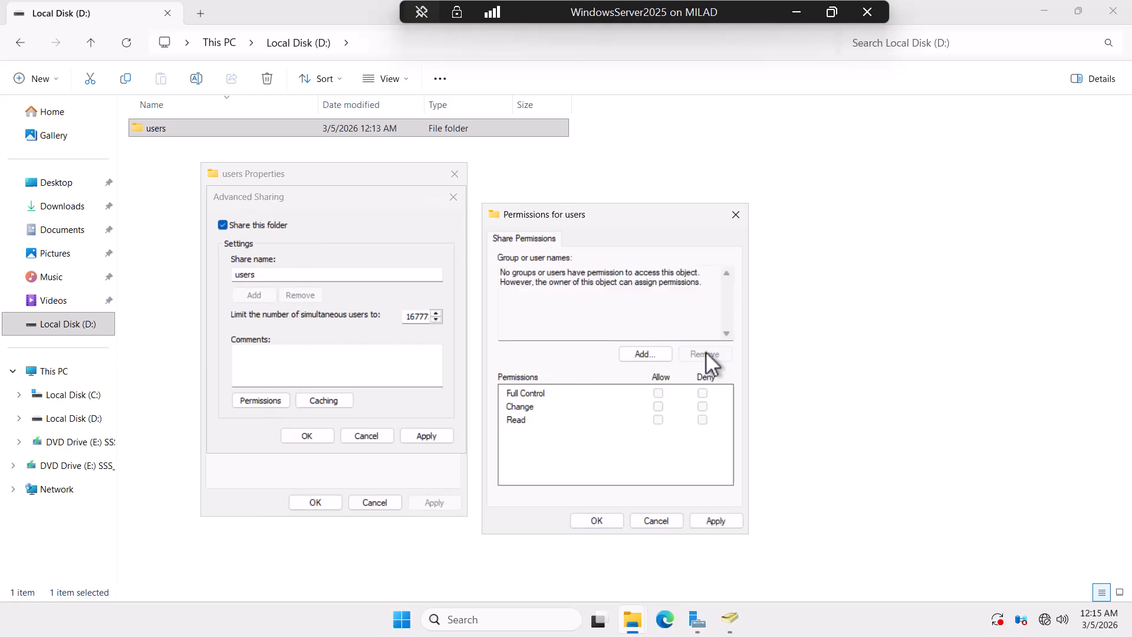
left_click(641, 356)
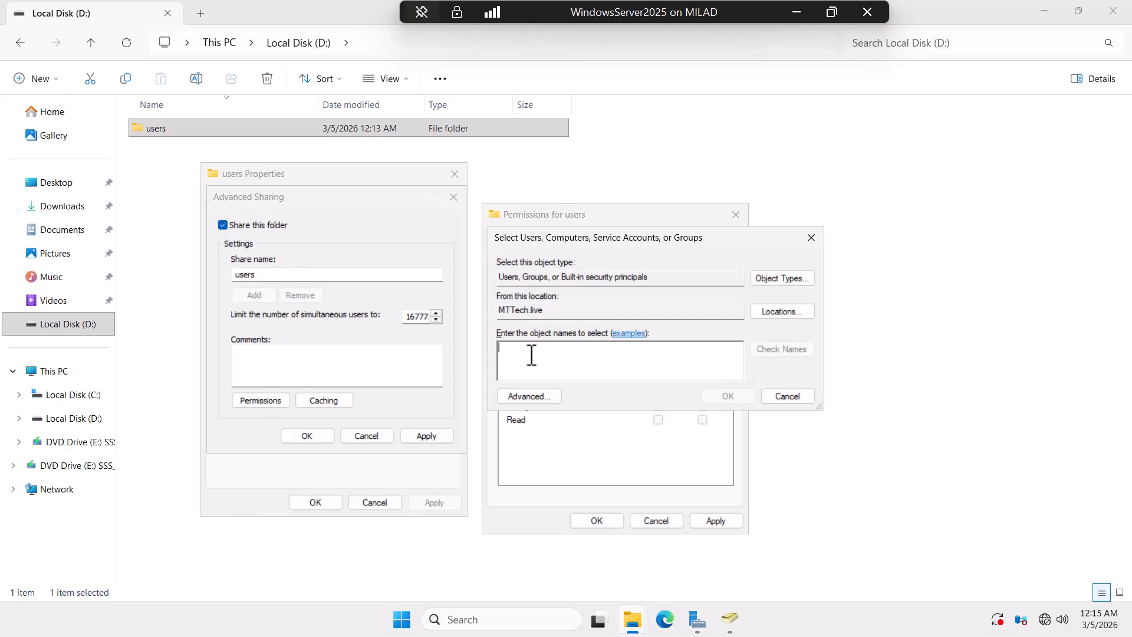
type("bob")
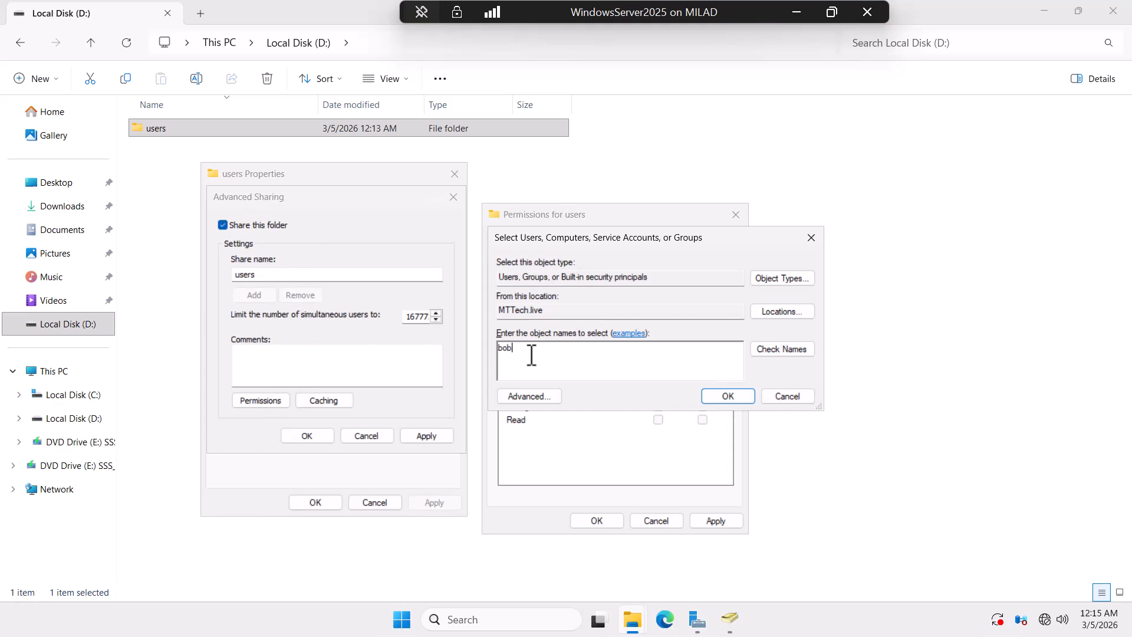
left_click(791, 349)
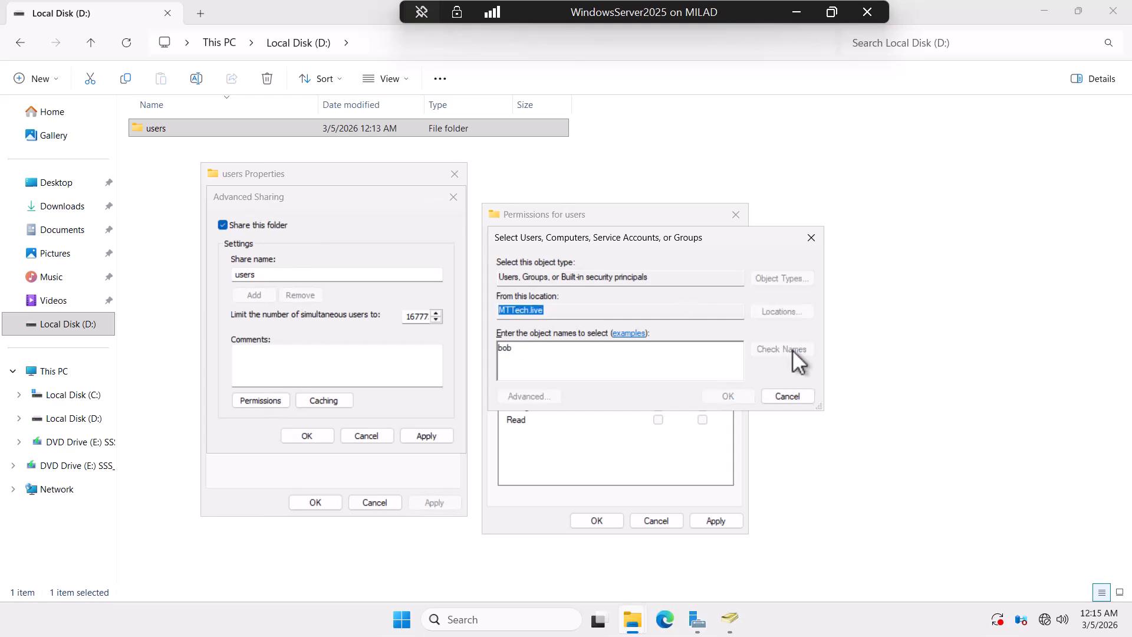
left_click(724, 397)
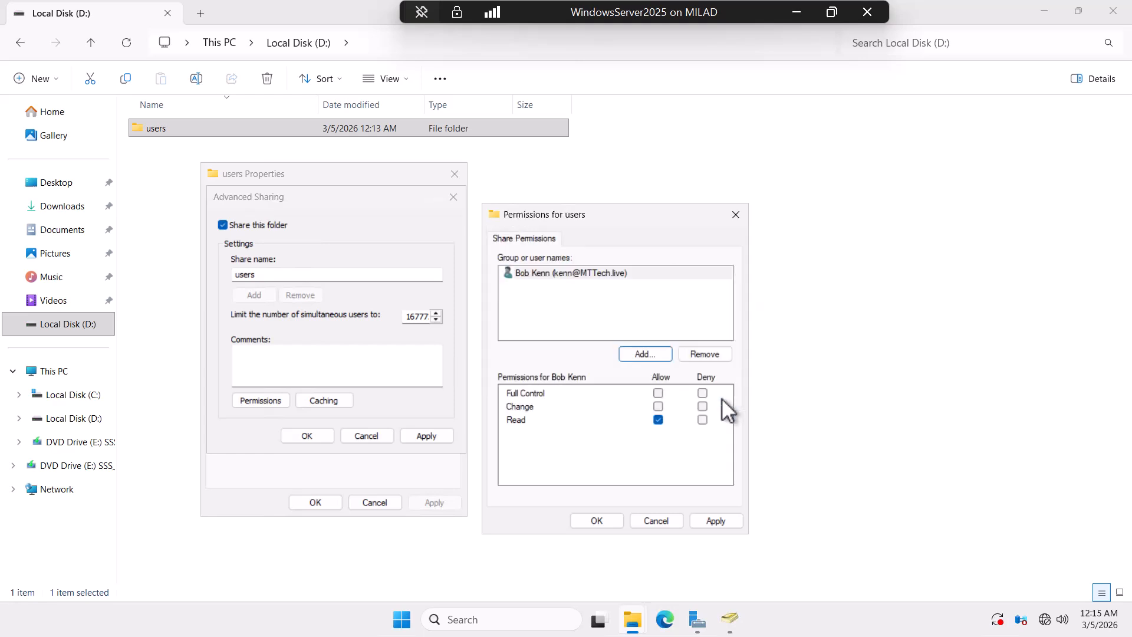
Step: Add a second domain user, then remove the added users from the permission list
left_click(643, 354)
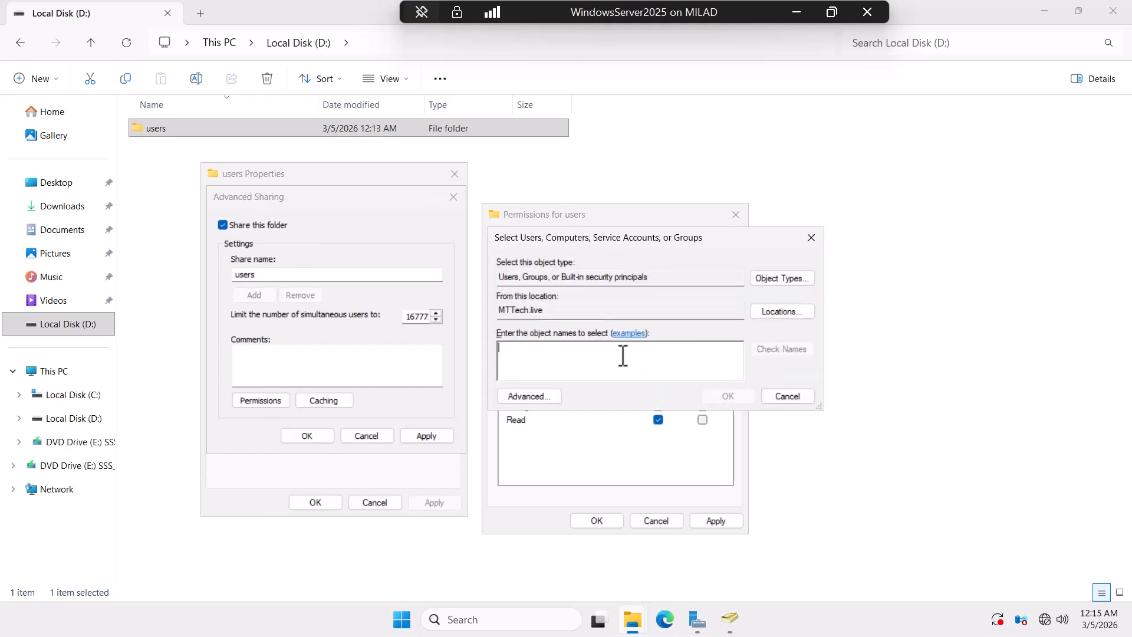
type("rose")
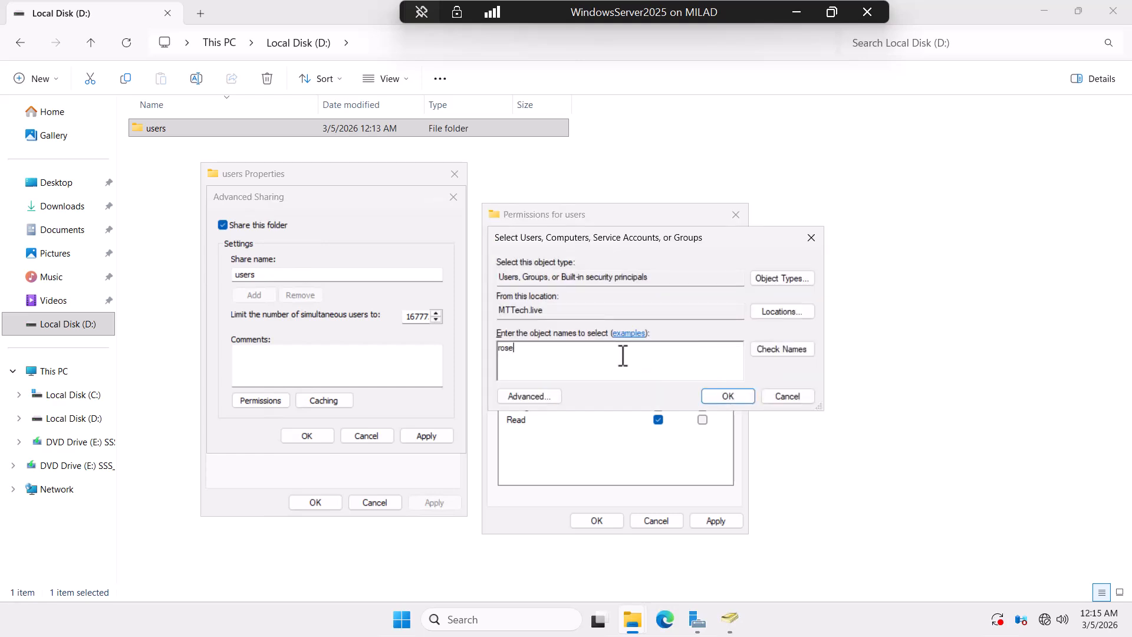
left_click(797, 349)
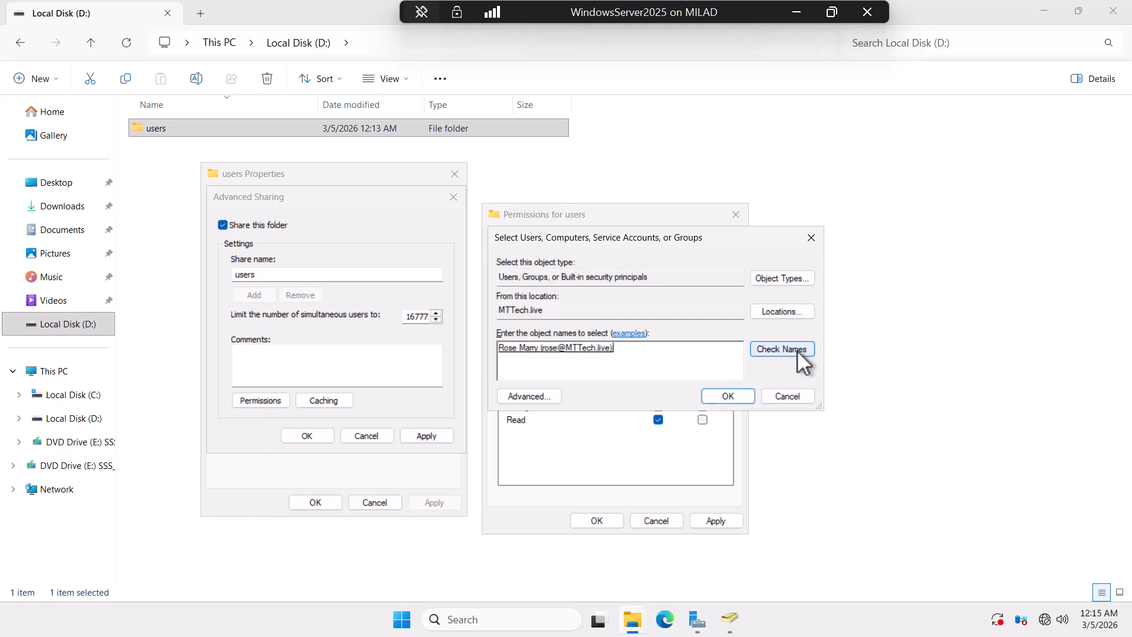
left_click(728, 396)
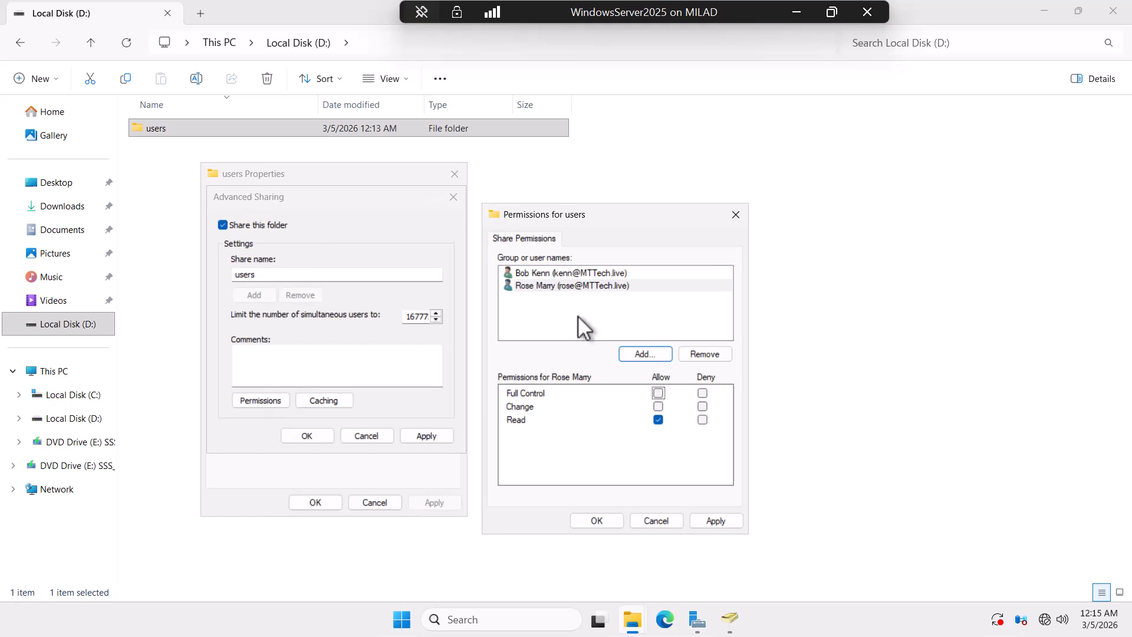
left_click(542, 284)
left_click(697, 354)
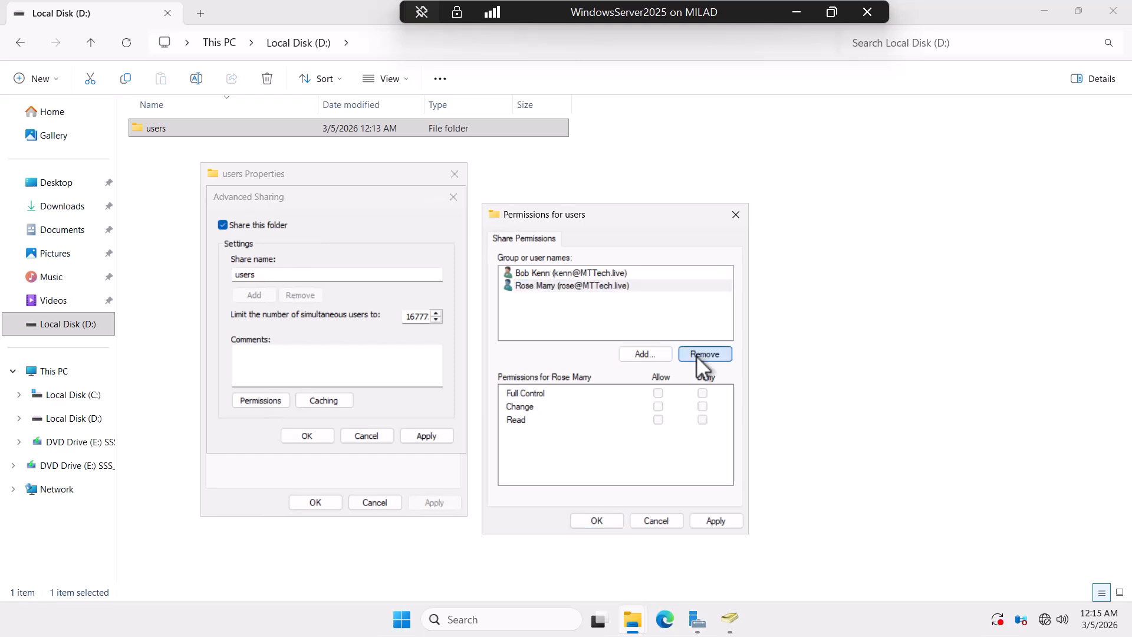
left_click(551, 273)
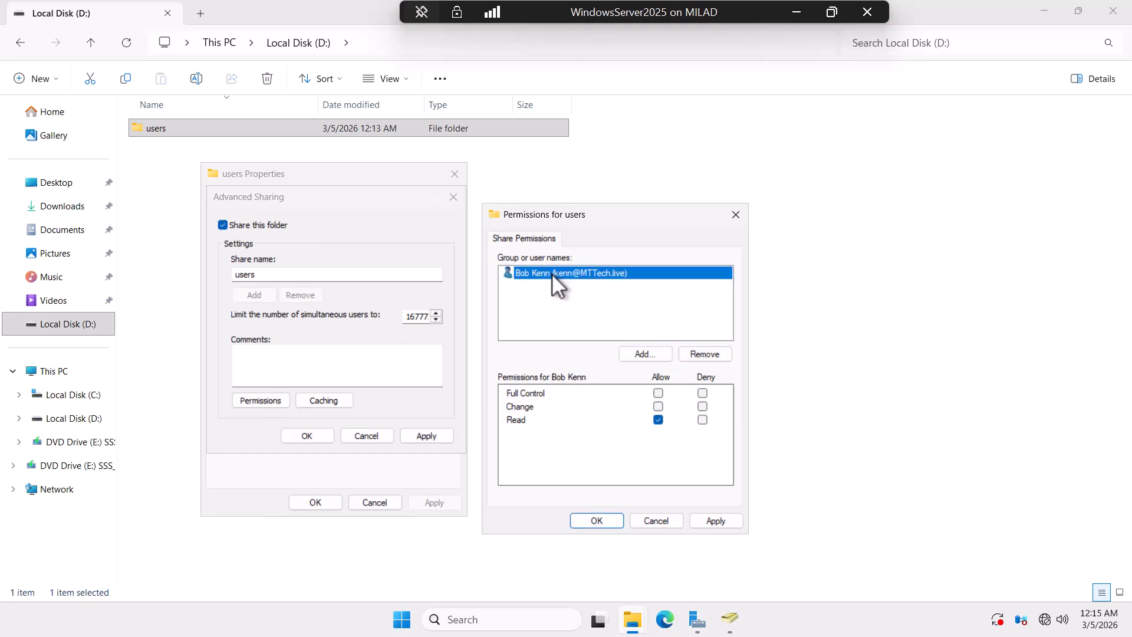
left_click(705, 353)
Step: Add the HumanResource group to the share permissions with Change allowed
left_click(645, 355)
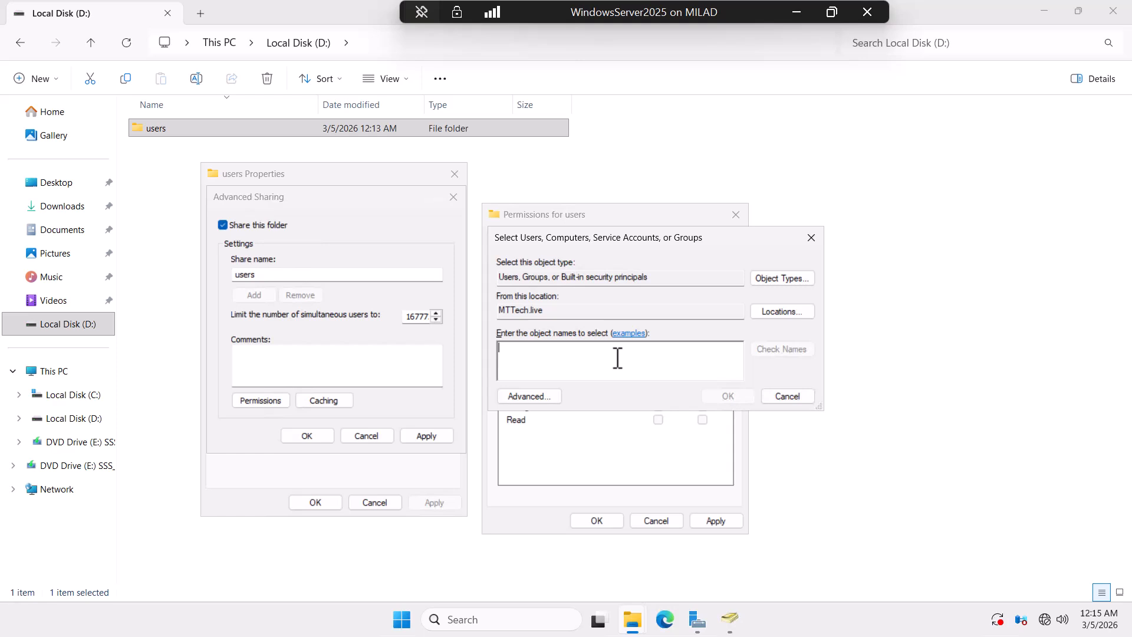
type("Human")
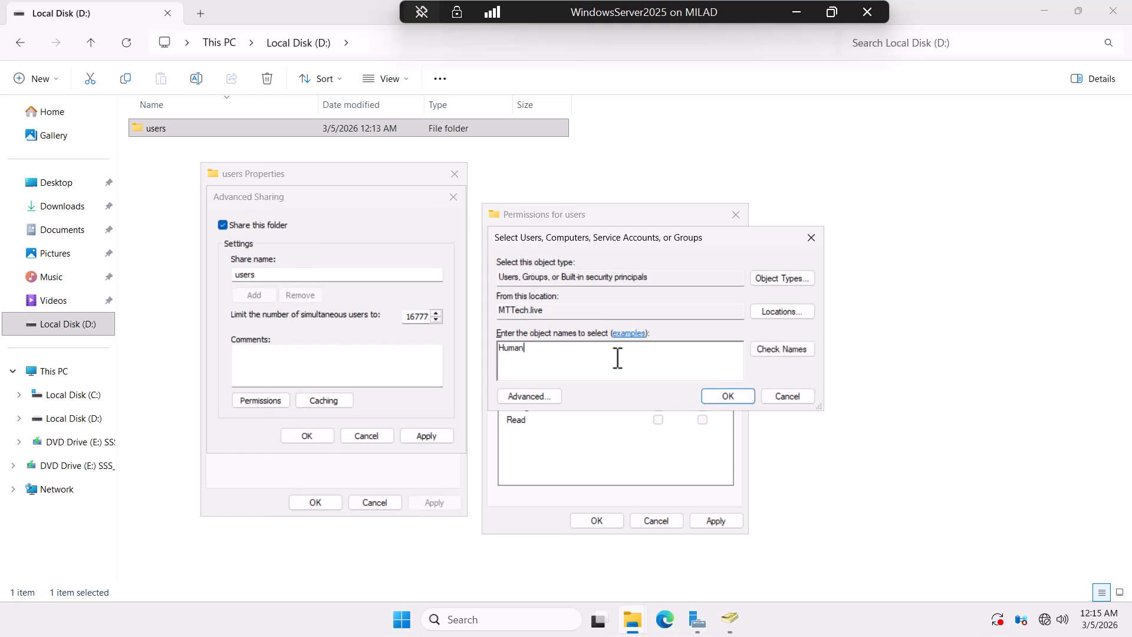
type("resou")
key("BackSpace")
key("BackSpace")
key("BackSpace")
key("BackSpace")
key("BackSpace")
type("Resource")
left_click(784, 348)
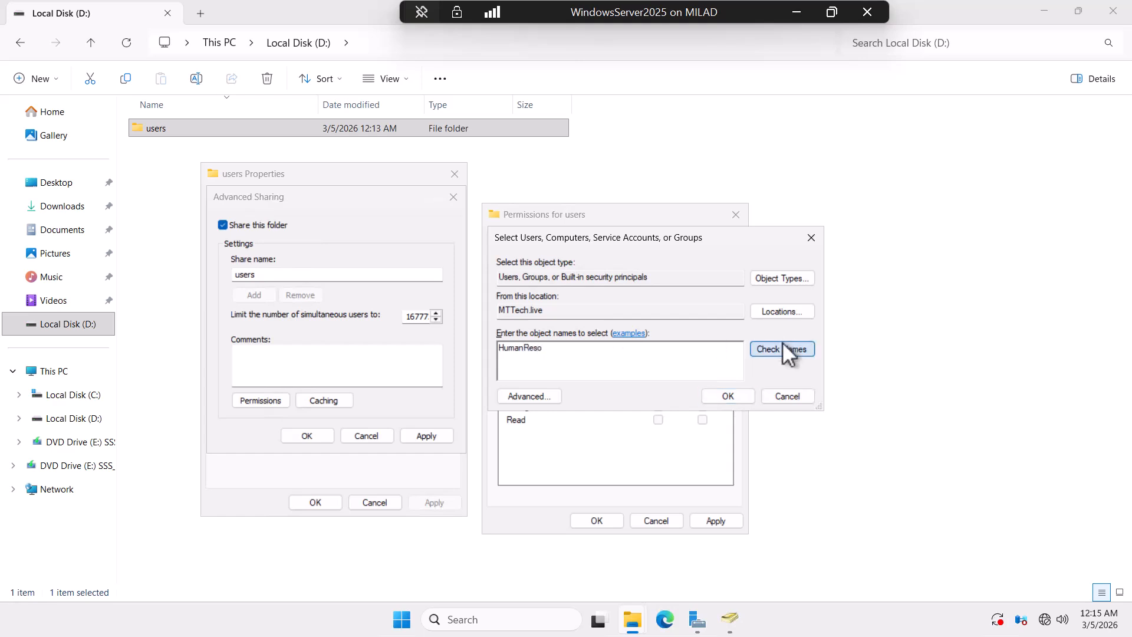
left_click(729, 396)
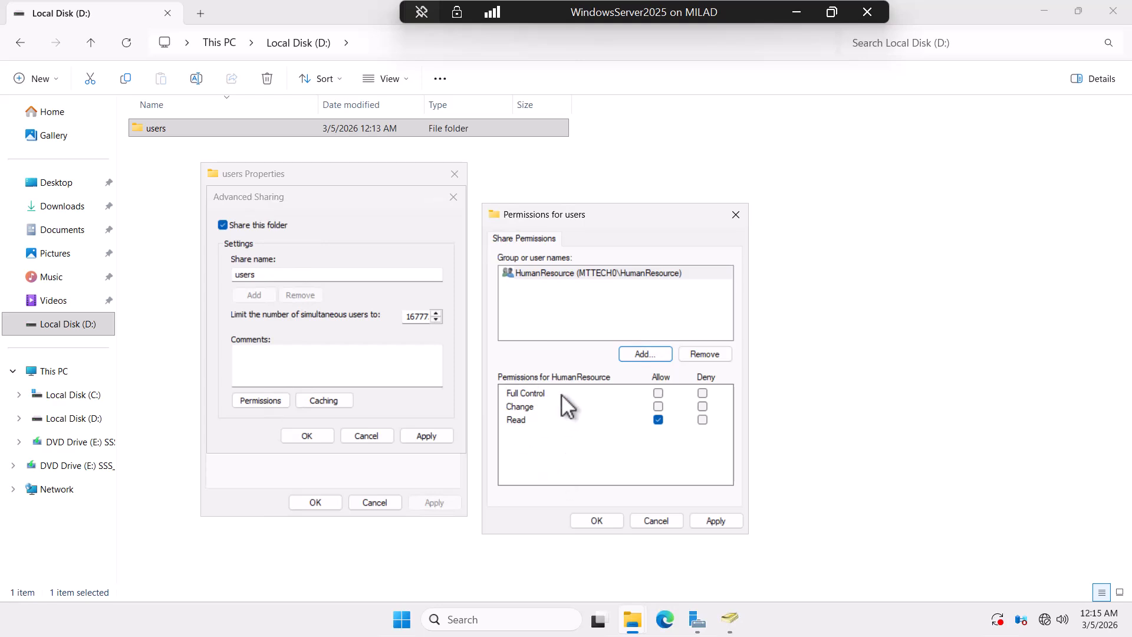
left_click(658, 407)
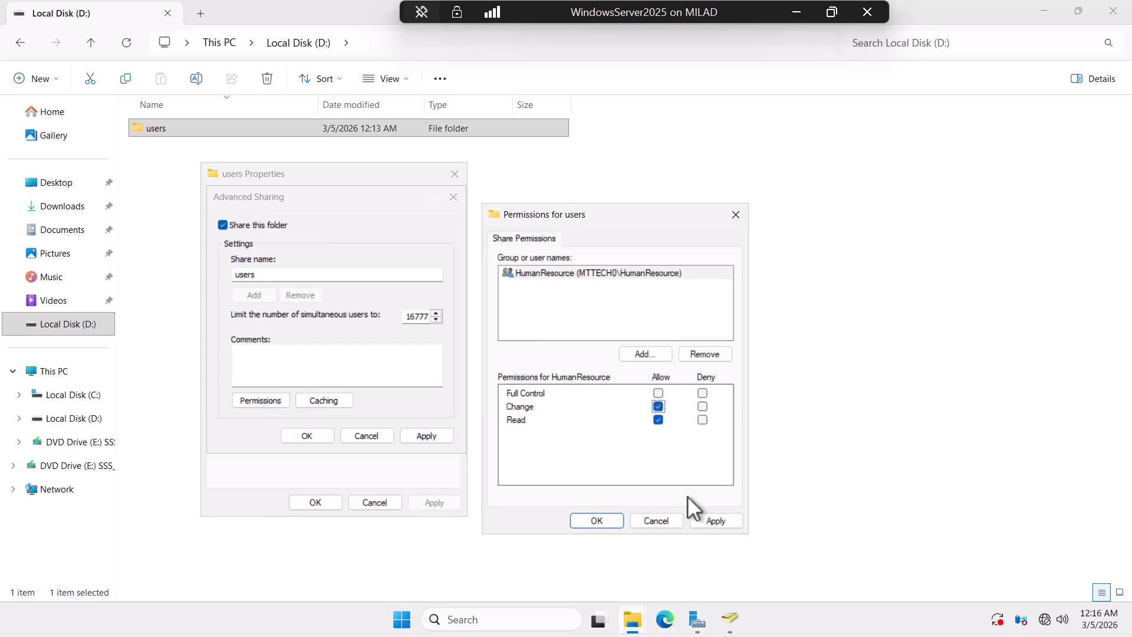
Step: Apply and confirm the share permissions and the Advanced Sharing settings
left_click(704, 524)
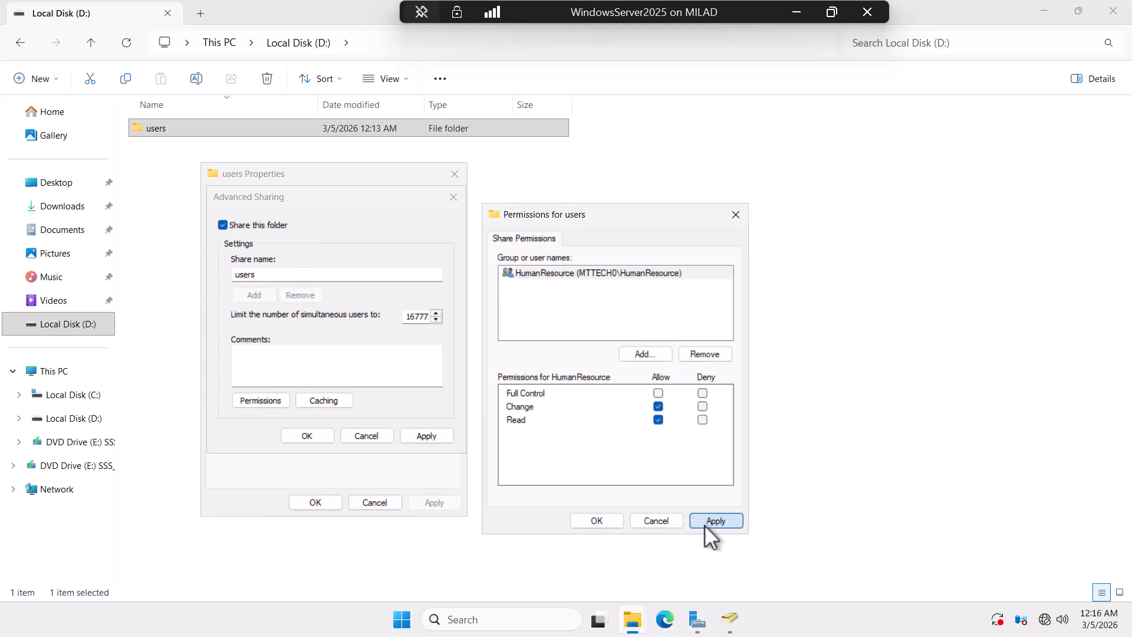
left_click(598, 520)
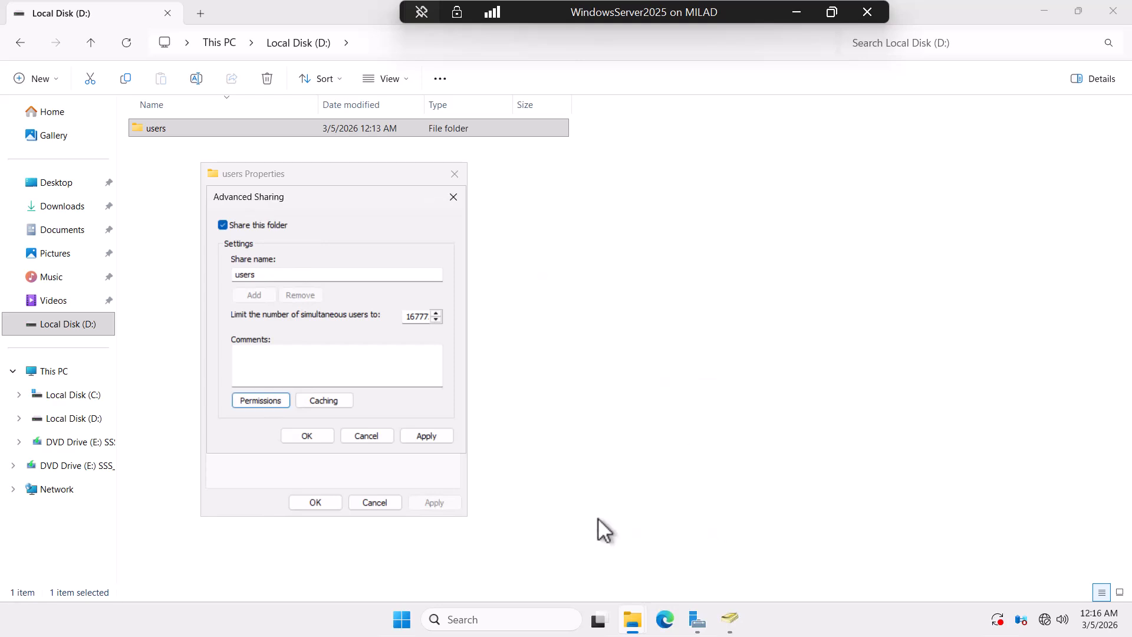
left_click(428, 437)
left_click(319, 436)
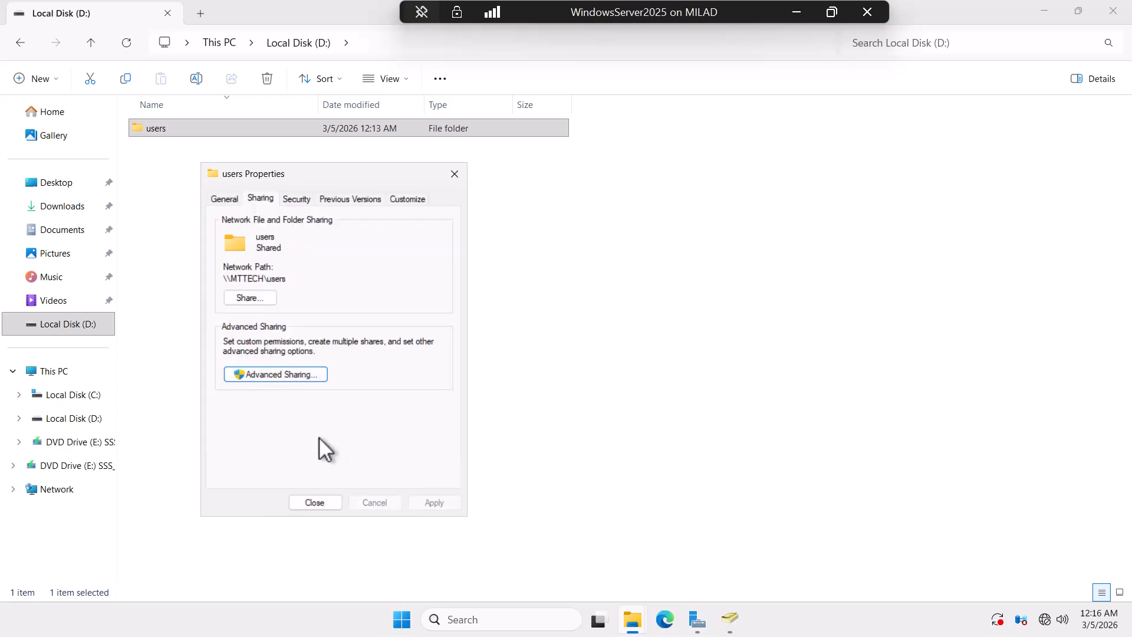
left_click(244, 299)
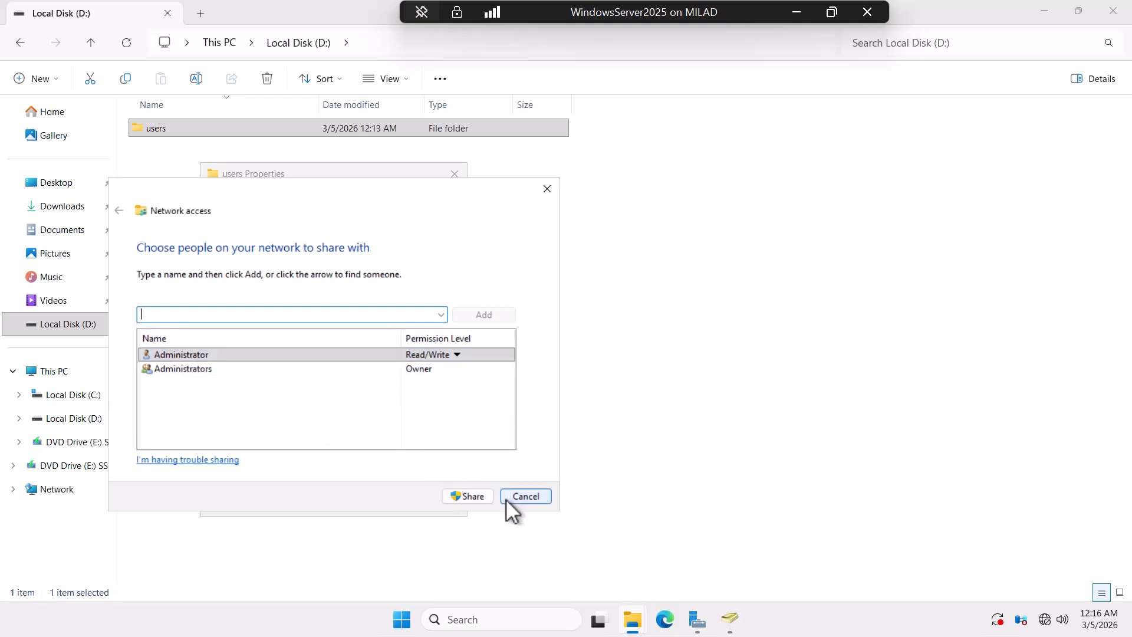
Step: Cancel the Network access dialog to return to the users Sharing tab
left_click(525, 497)
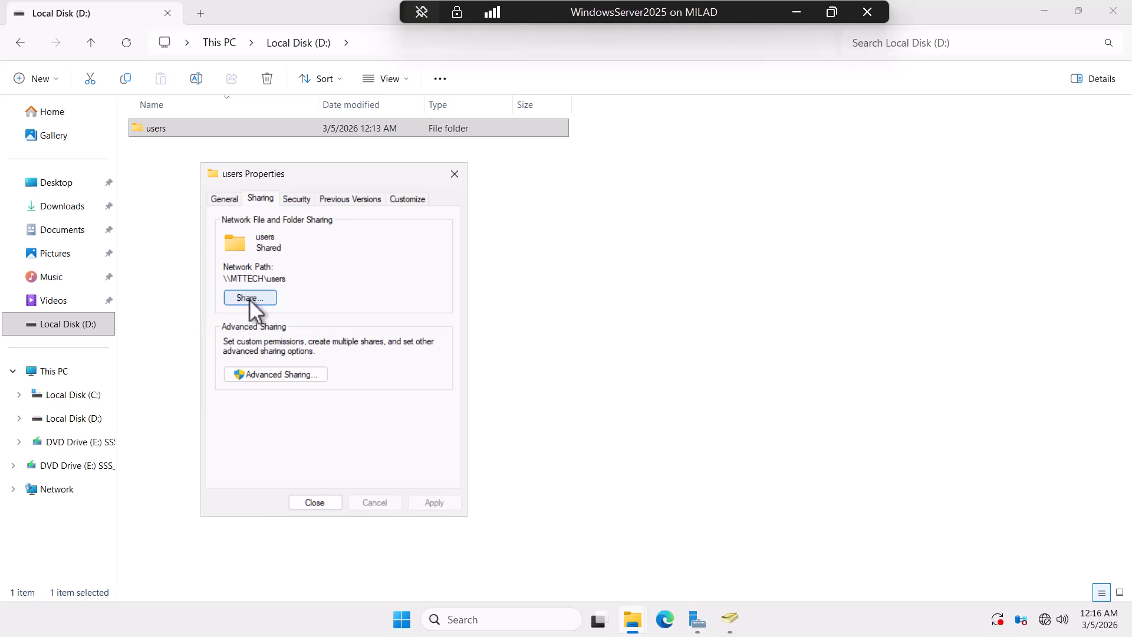
Step: Close the users Properties and enter a domain user's name and password under Other user
left_click(327, 503)
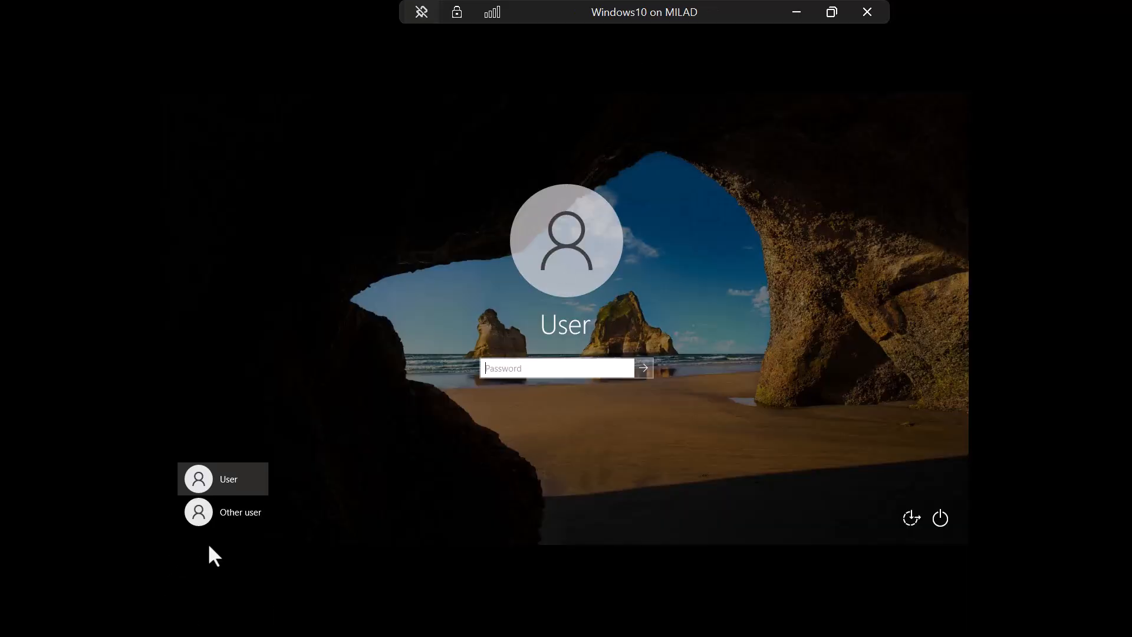
left_click(222, 517)
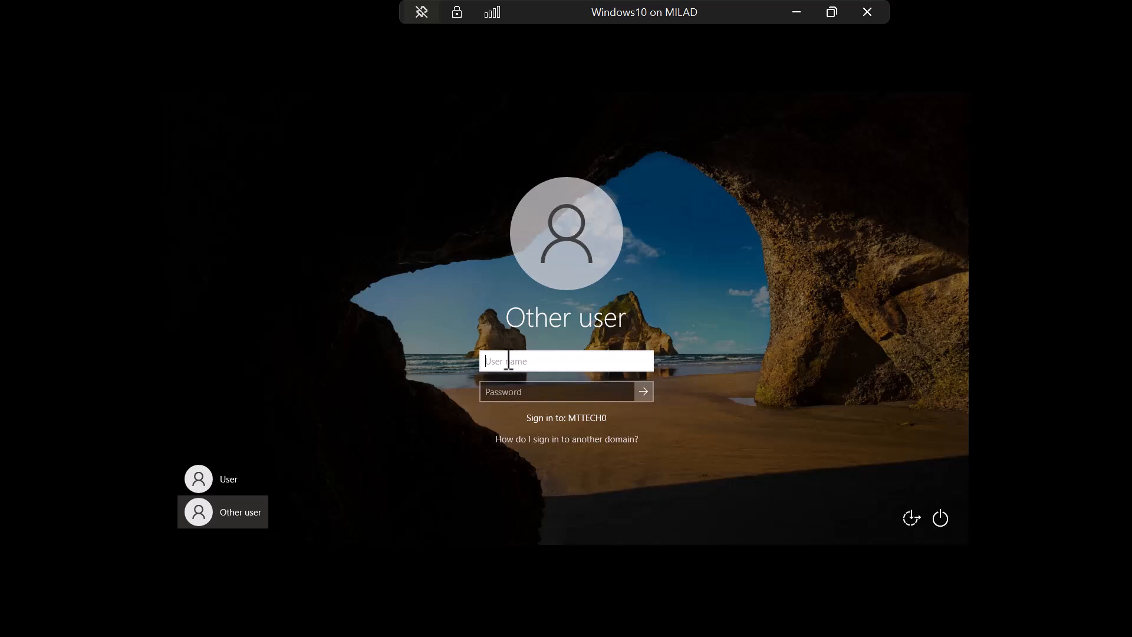
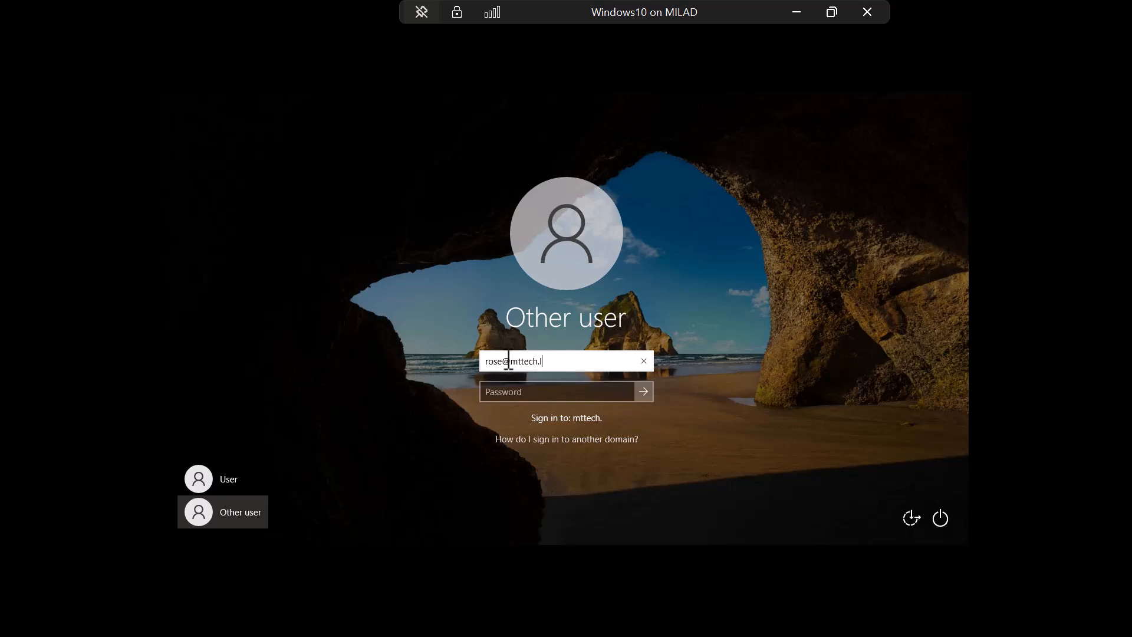
key("Tab")
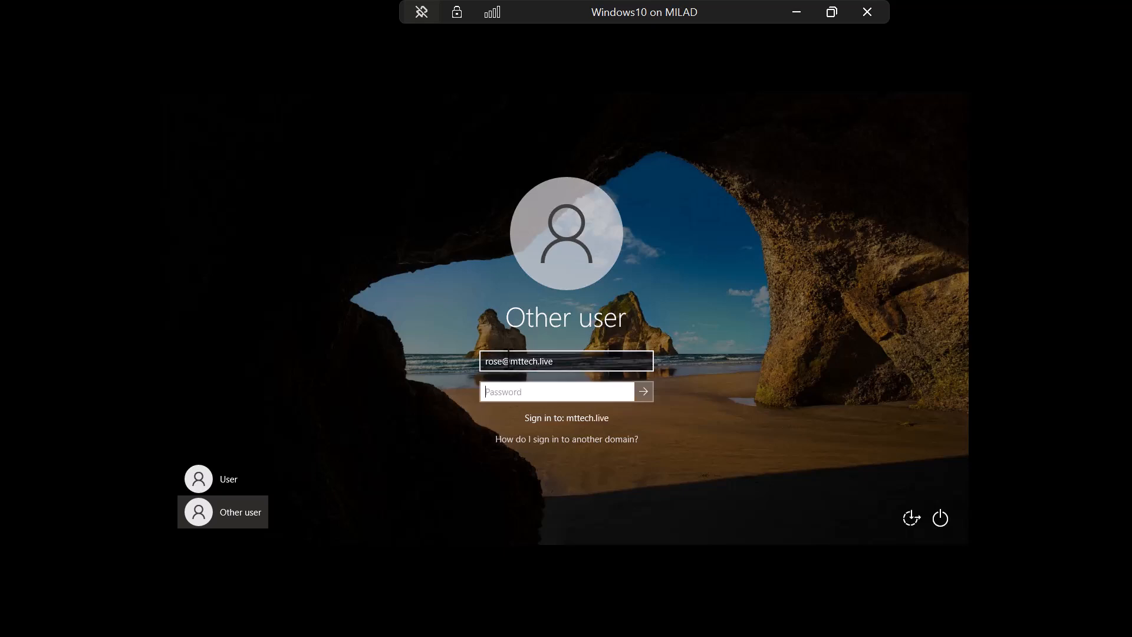
type("*********")
Step: Submit the domain sign-in and dismiss the Remote Desktop rights error
key("Return")
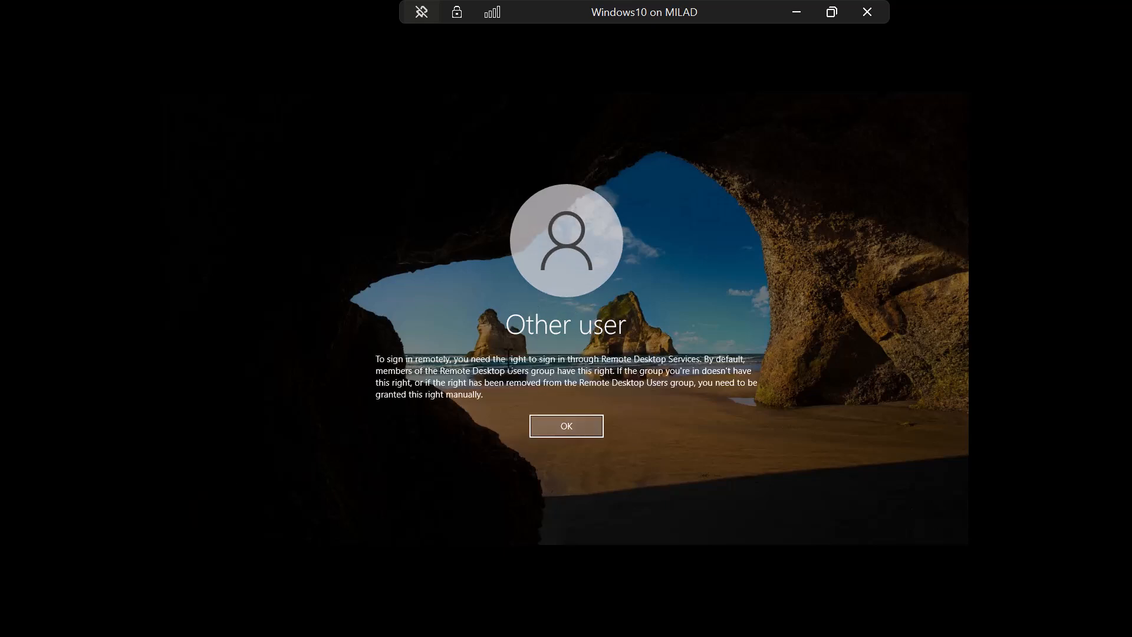
left_click(579, 428)
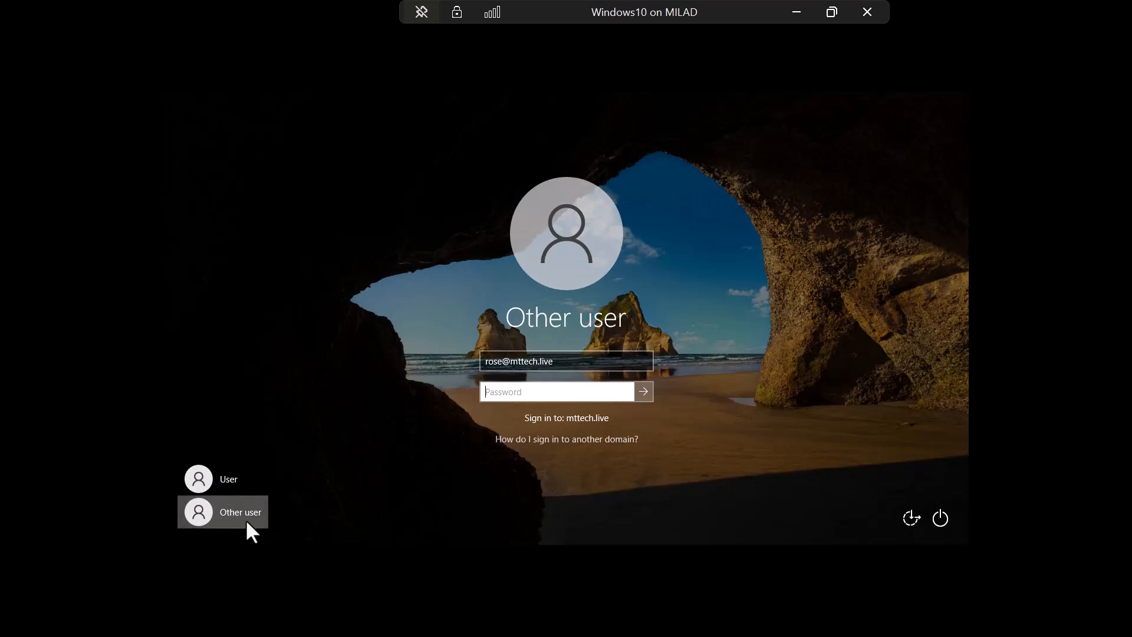
left_click(203, 514)
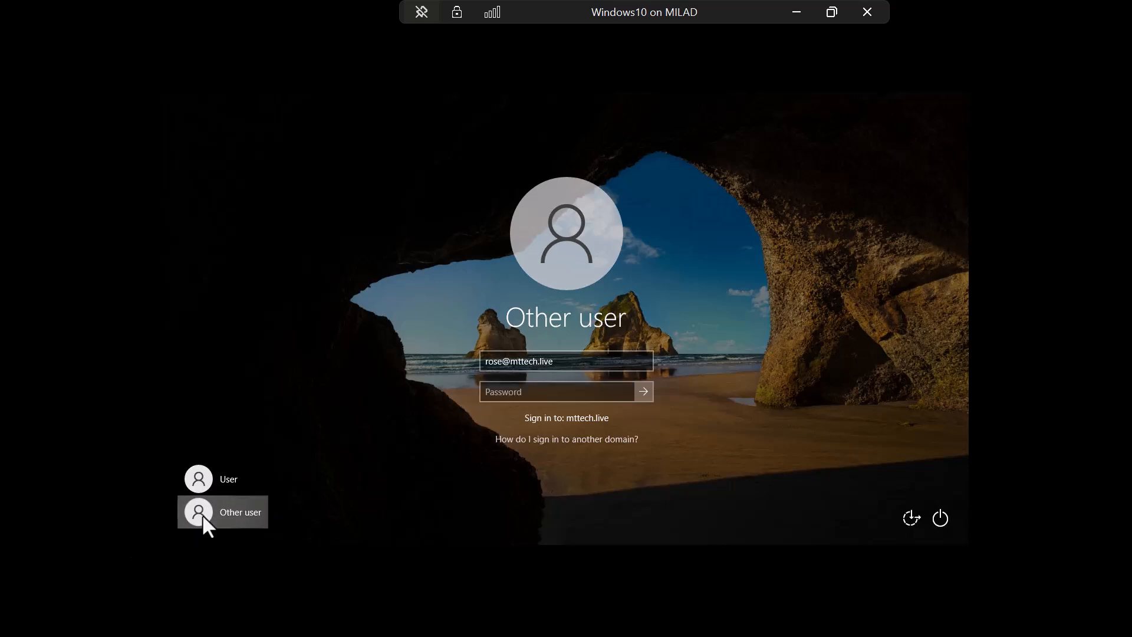
Step: Sign in instead with the local account and its password
left_click(583, 363)
key("BackSpace")
type(".")
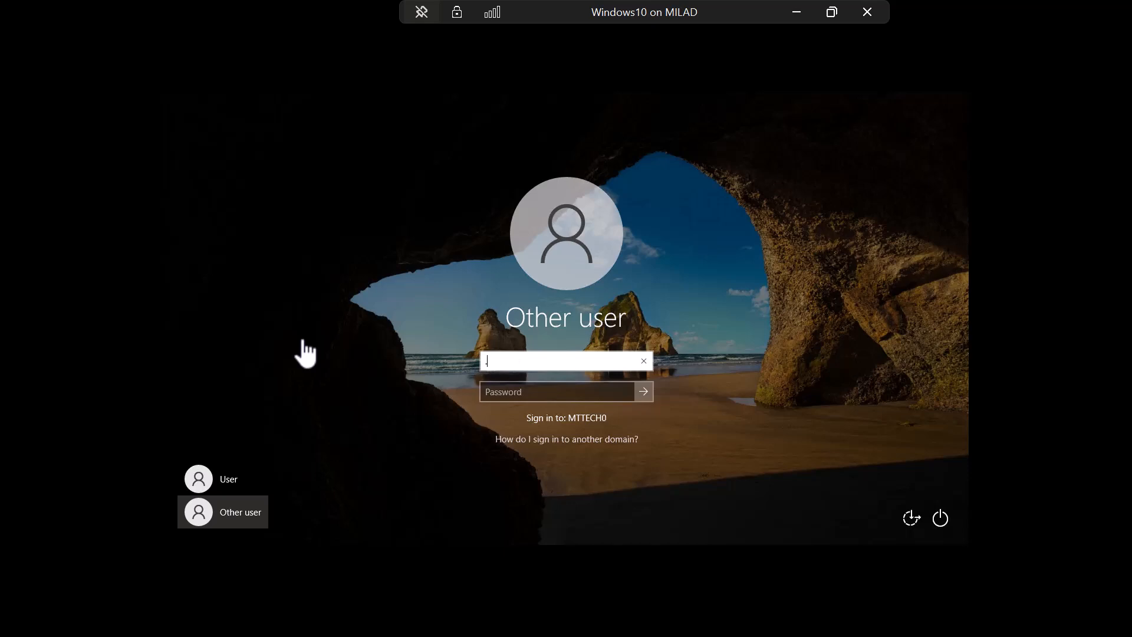
type("\\Elham")
left_click(530, 395)
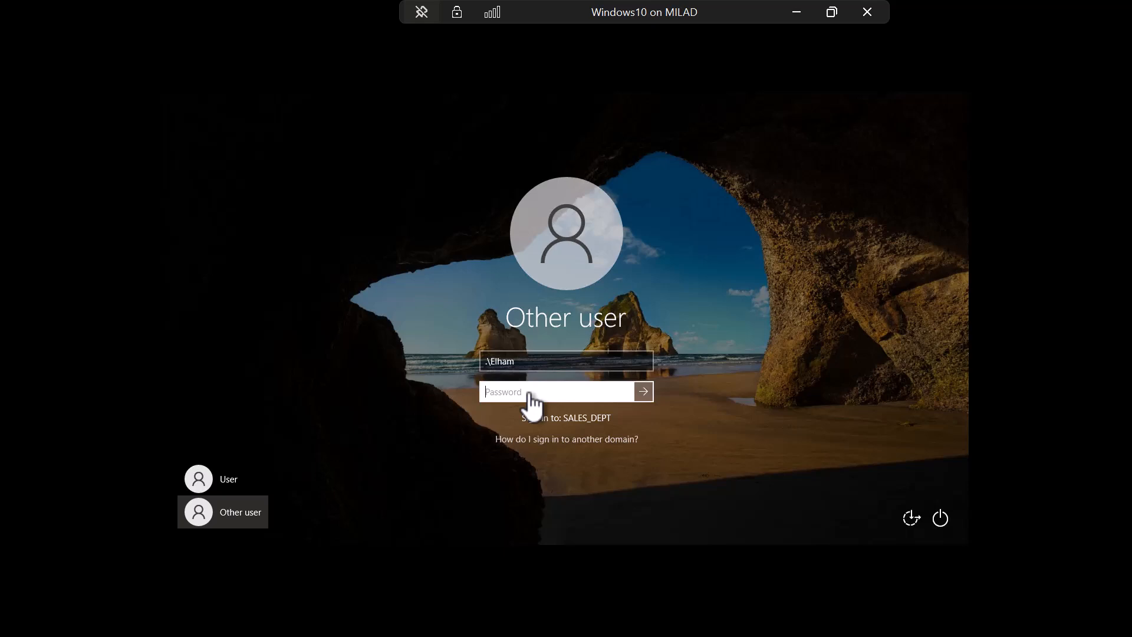
type("*********")
key("Return")
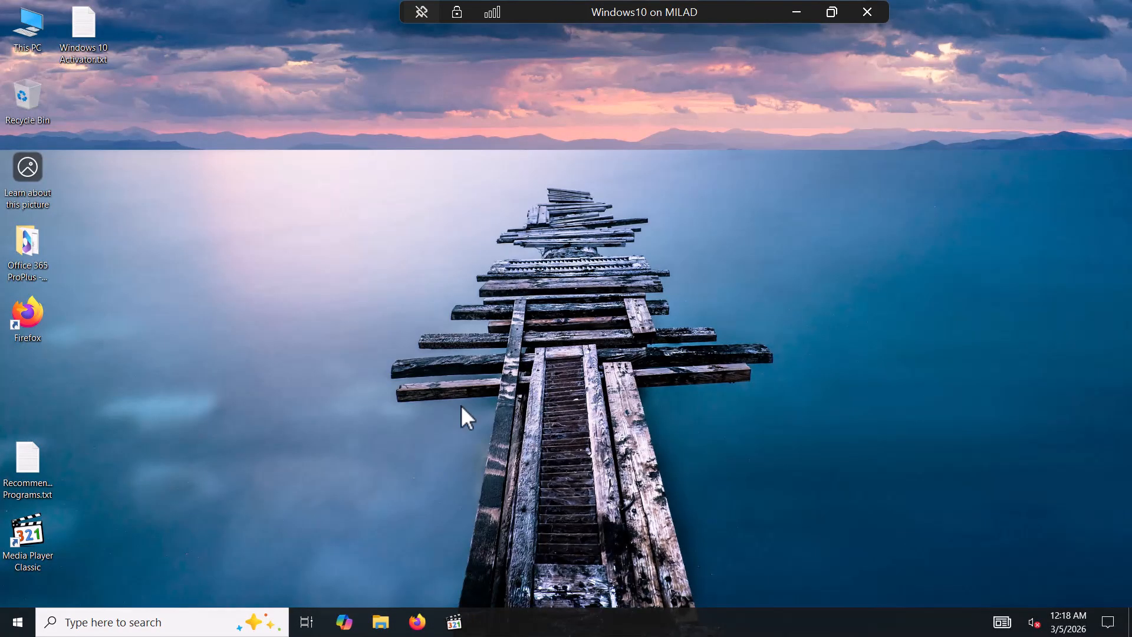
Step: Reach the Remote Desktop settings page via System in the Start button's quick menu
left_click(19, 622)
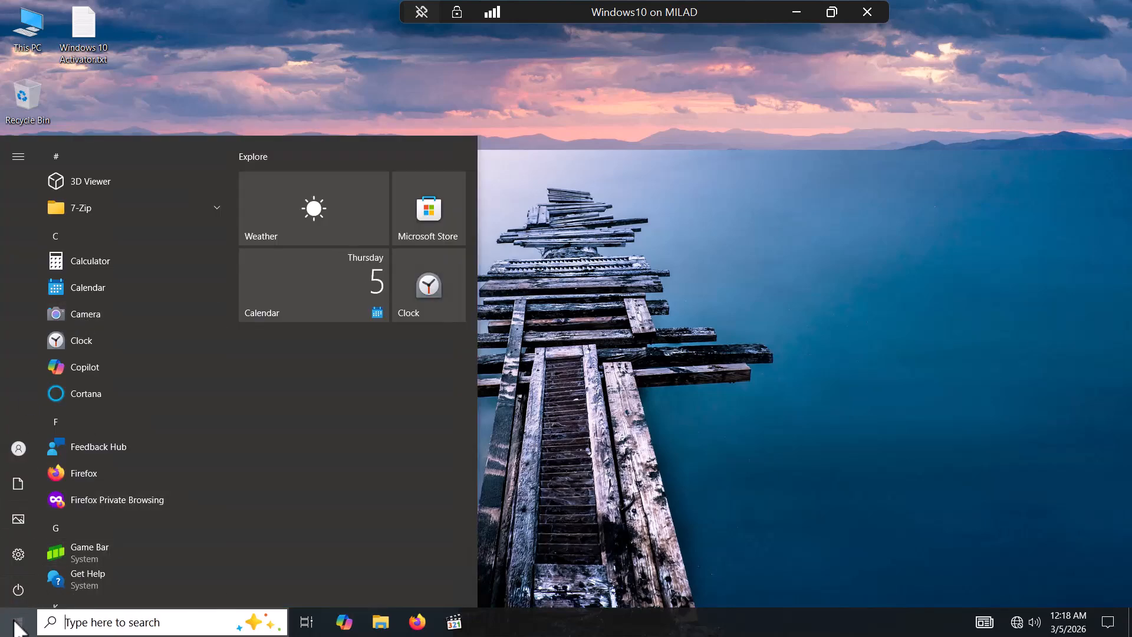
right_click(15, 623)
left_click(72, 282)
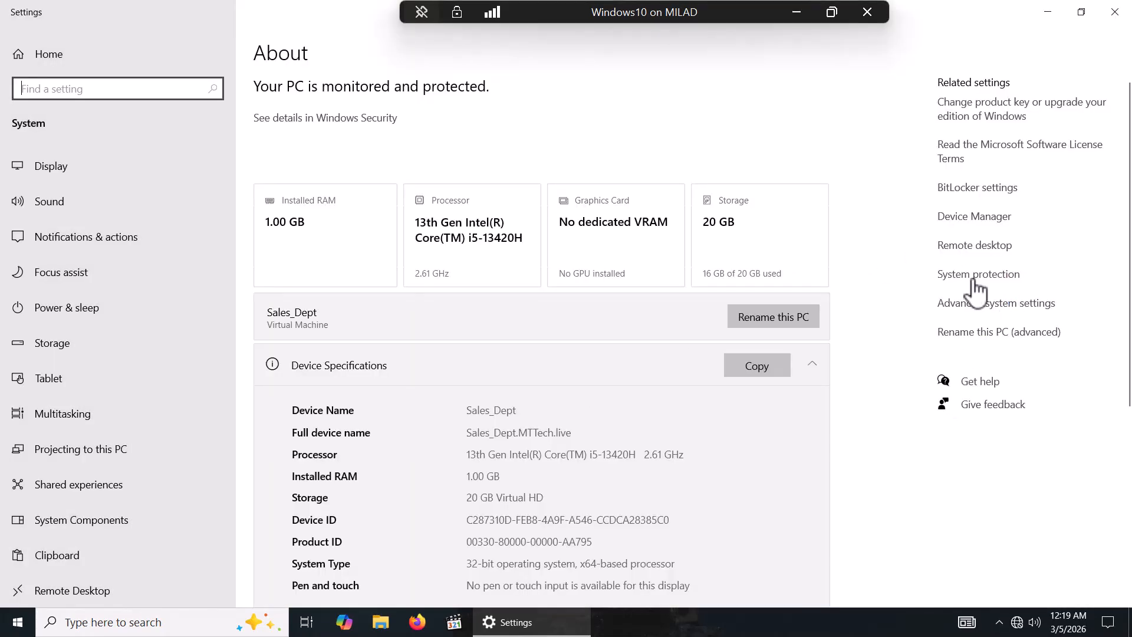
left_click(968, 246)
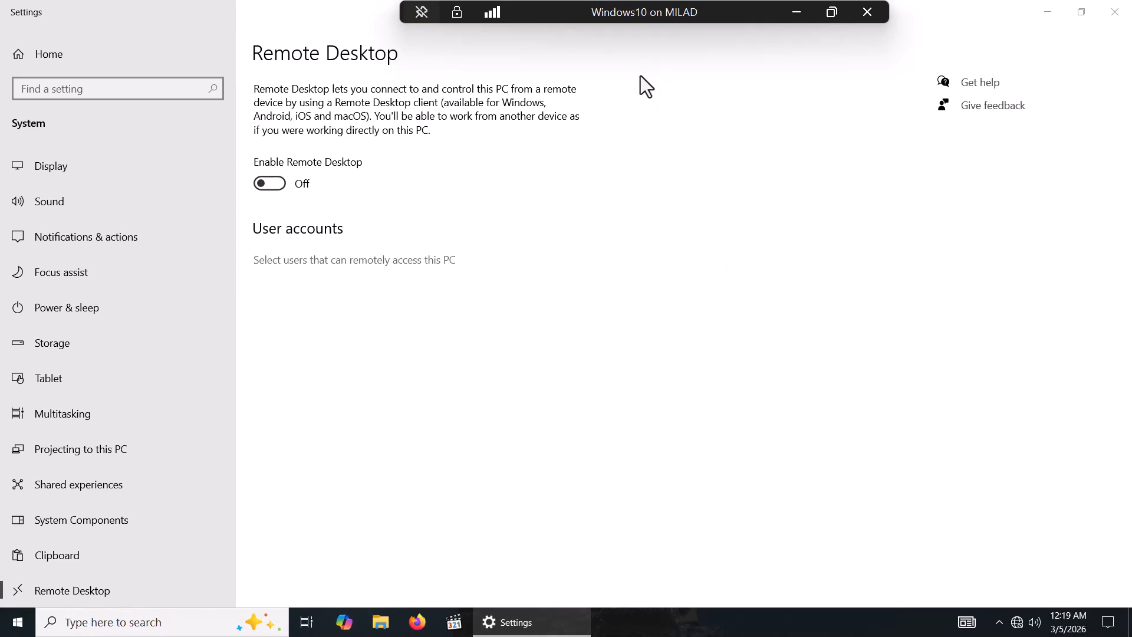
Step: Start adding a Remote Desktop user and look up 'human' in the domain
left_click(340, 264)
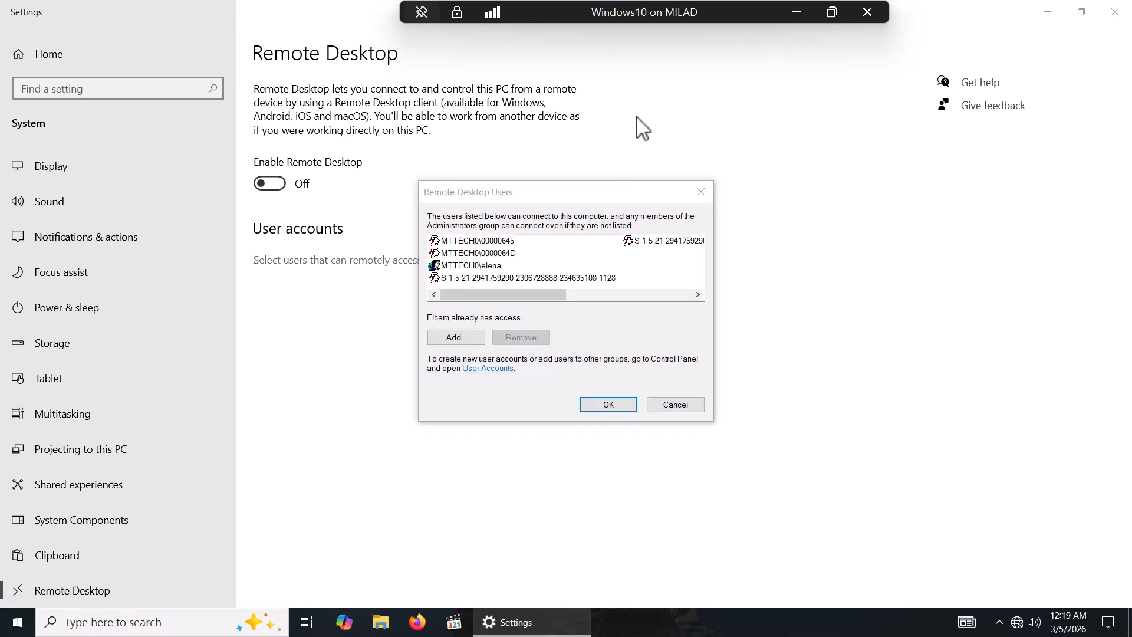
left_click(455, 338)
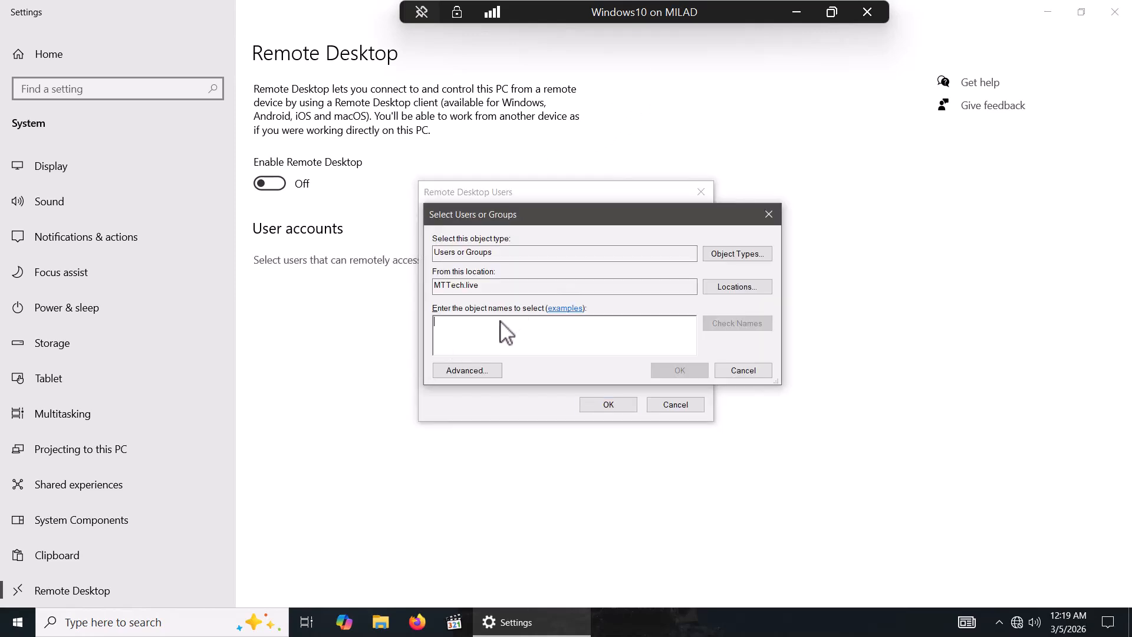
type("h")
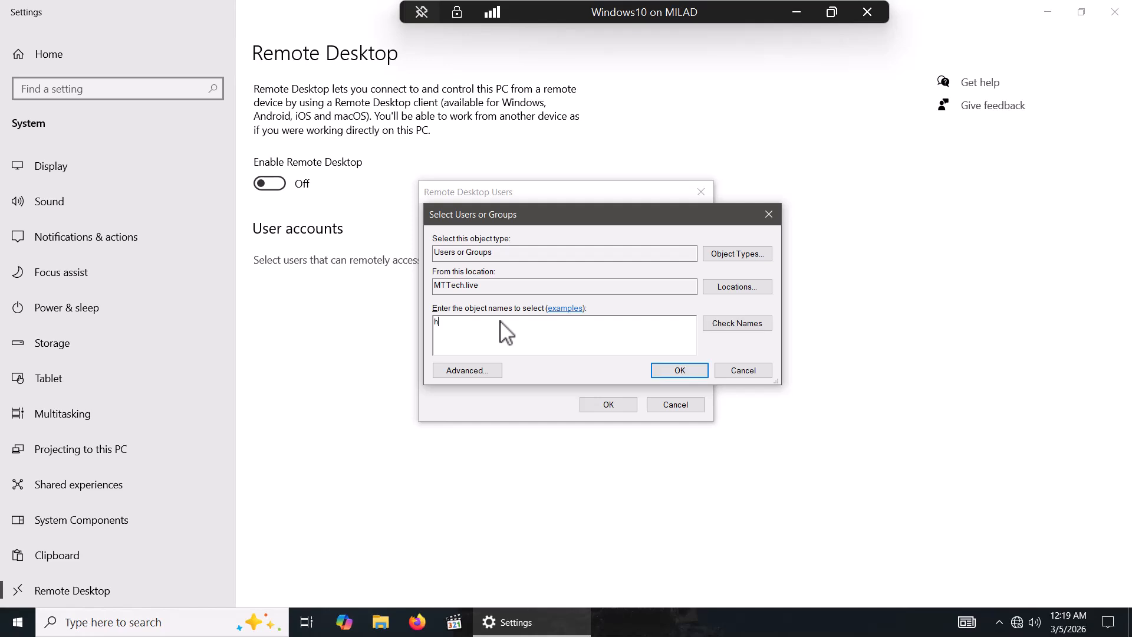
type("uman")
left_click(757, 326)
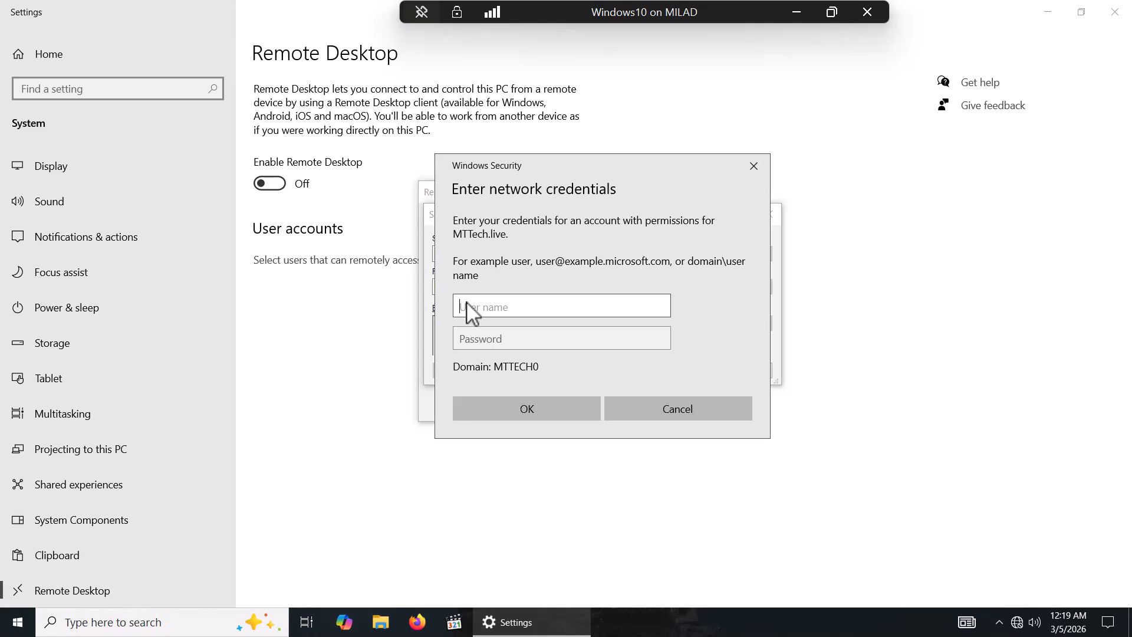
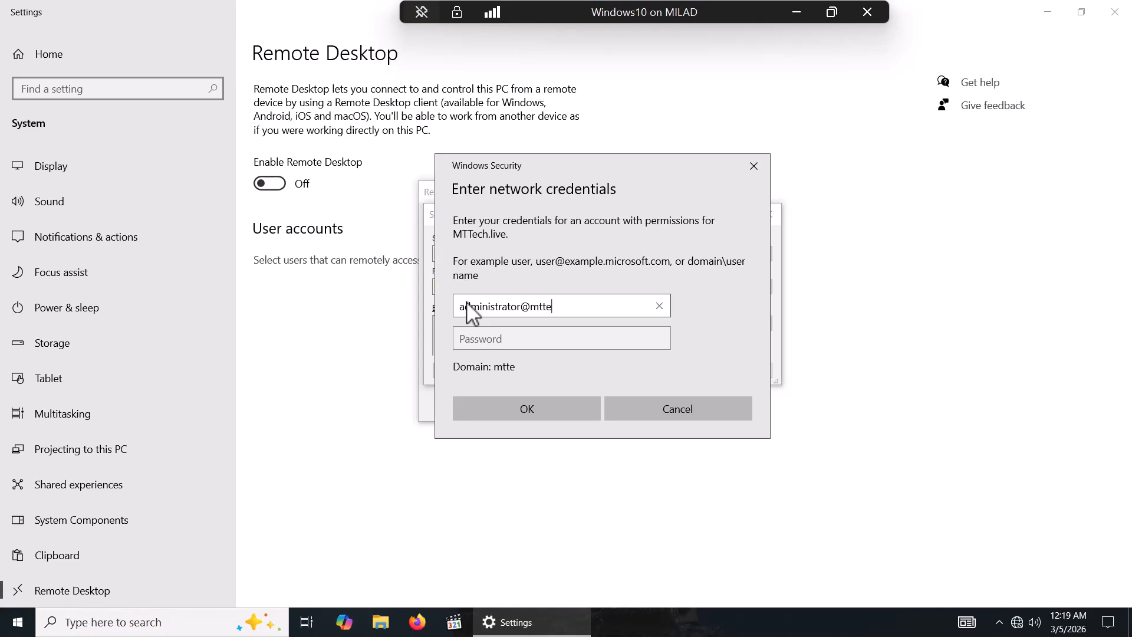
Step: Authenticate with the domain administrator's credentials and confirm HumanResource as Remote Desktop users
key("Tab")
type("P@ssw0rd1")
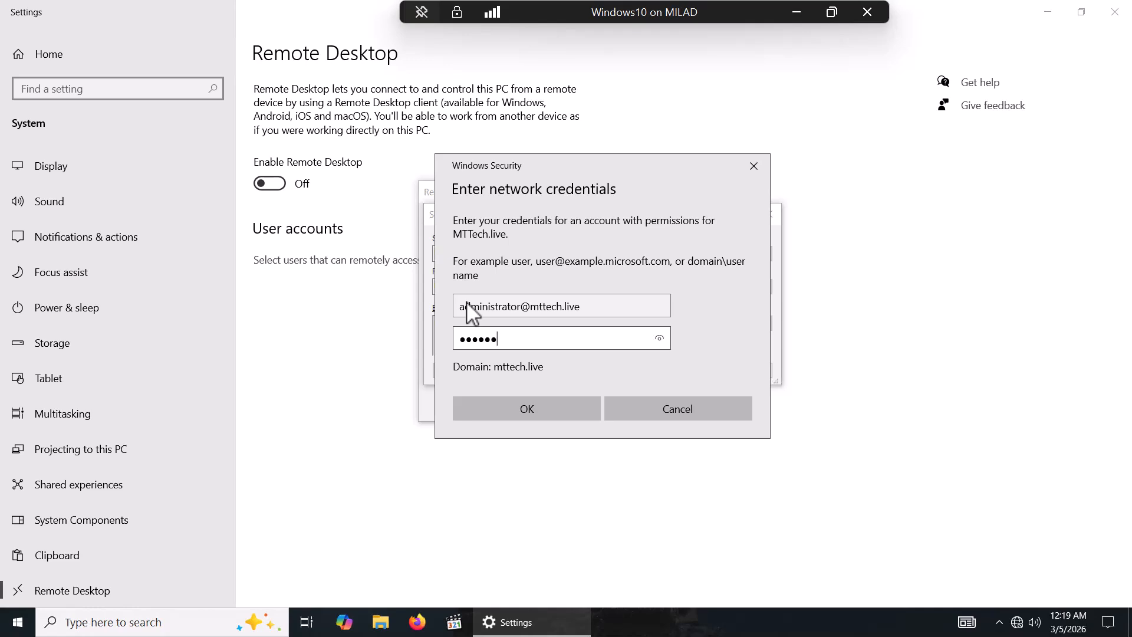
key("Return")
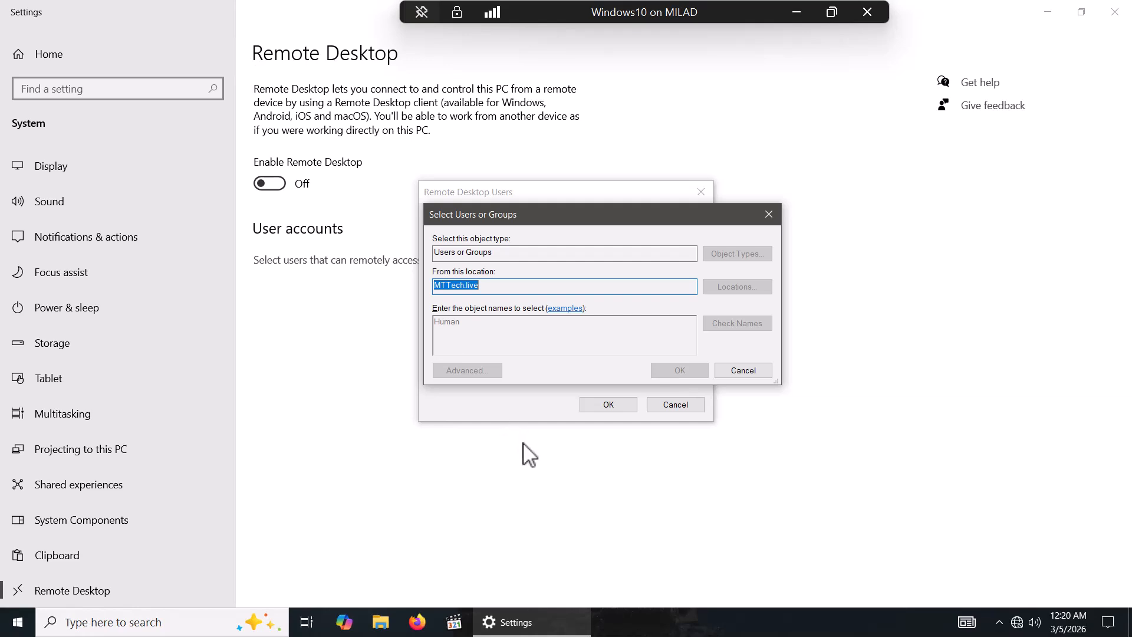
mouse_move(531, 219)
left_mouse_down()
mouse_move(561, 231)
mouse_move(549, 225)
left_mouse_up()
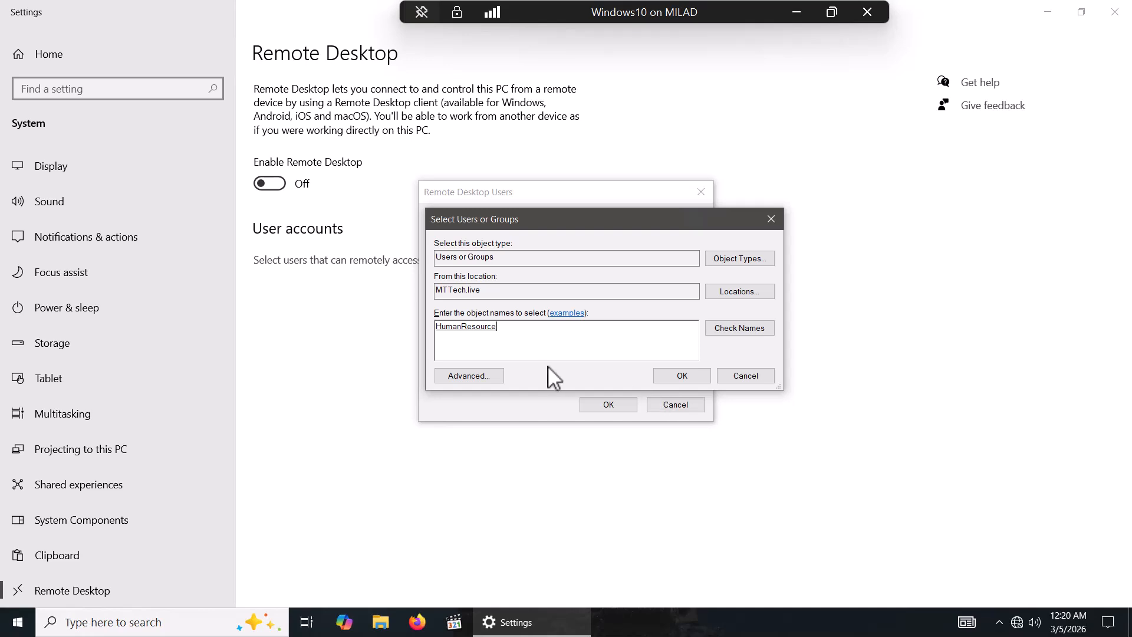
left_click(681, 376)
Step: Save the Remote Desktop user list, close Settings and sign out
left_click(615, 409)
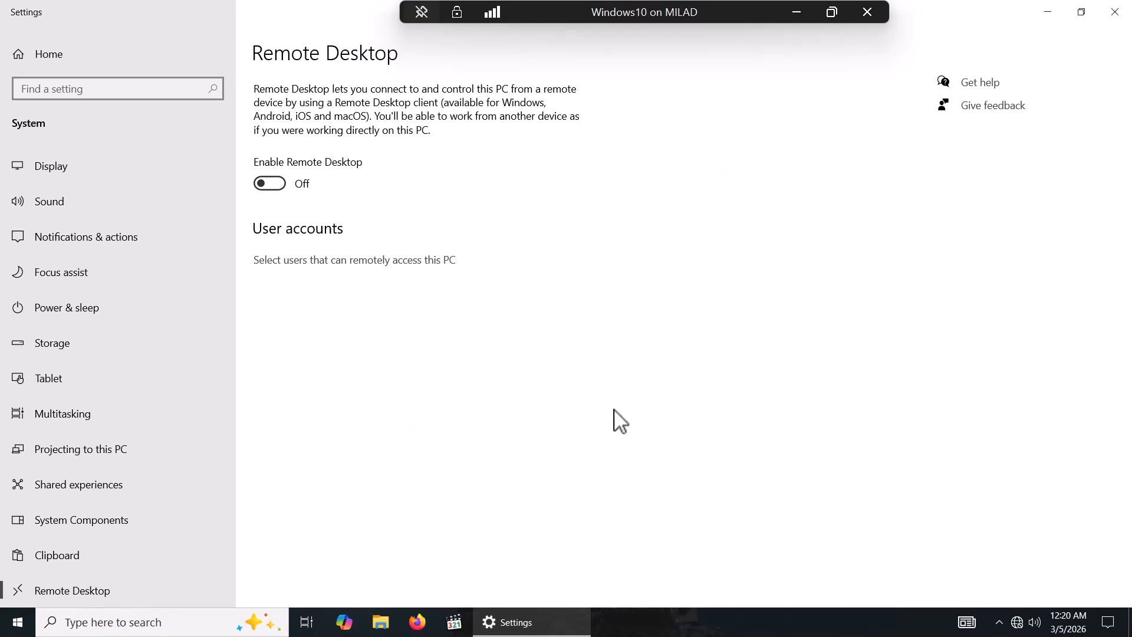
left_click(1115, 13)
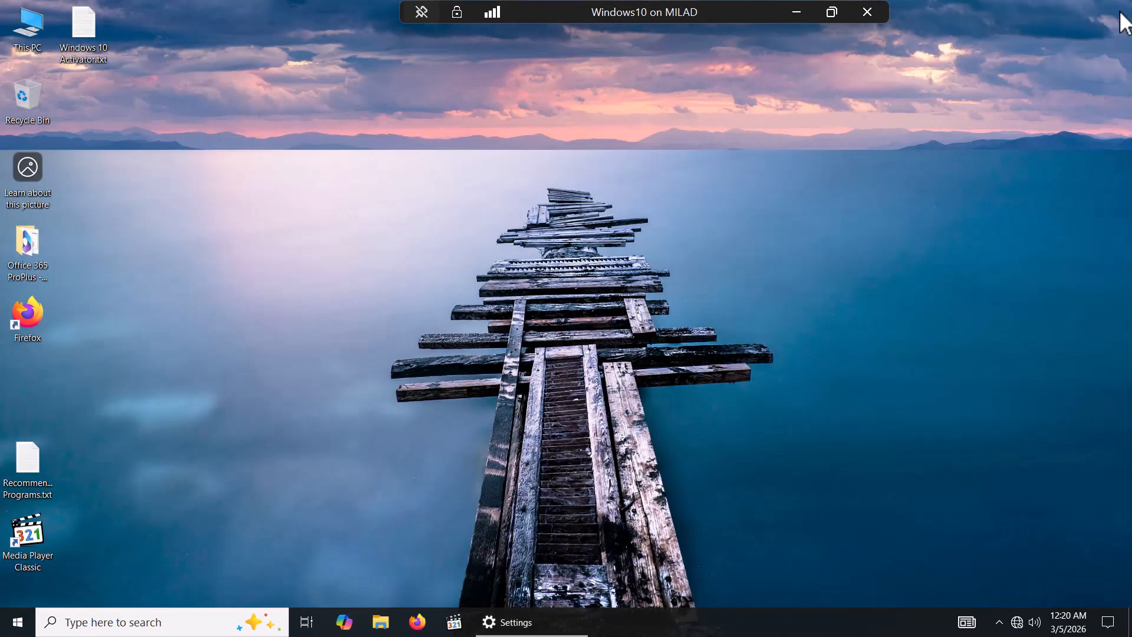
left_click(17, 623)
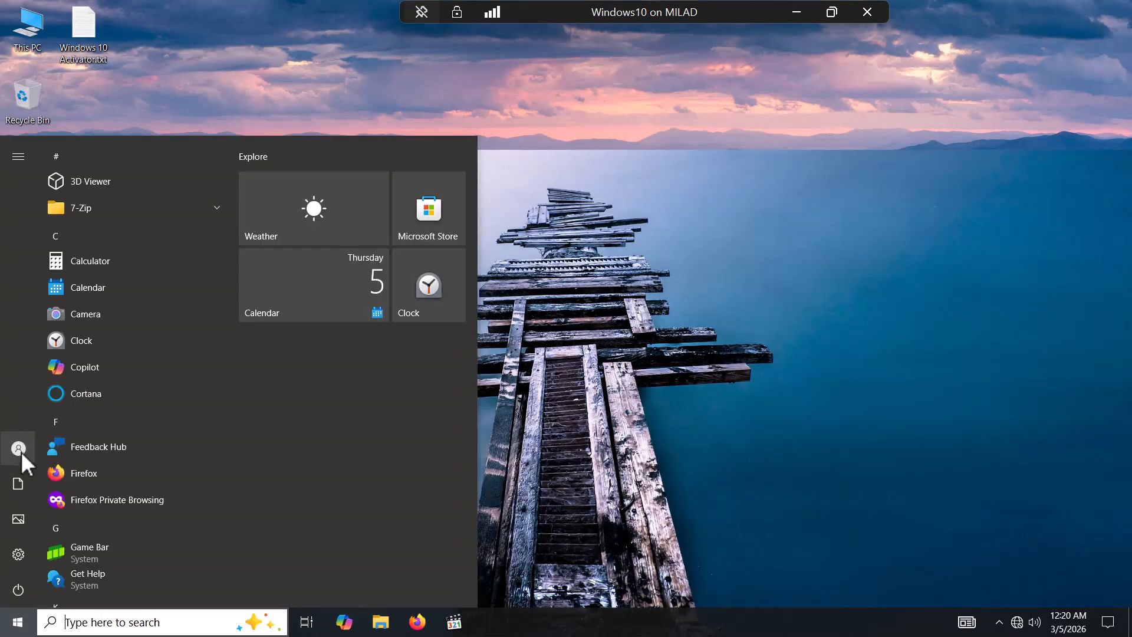
left_click(22, 450)
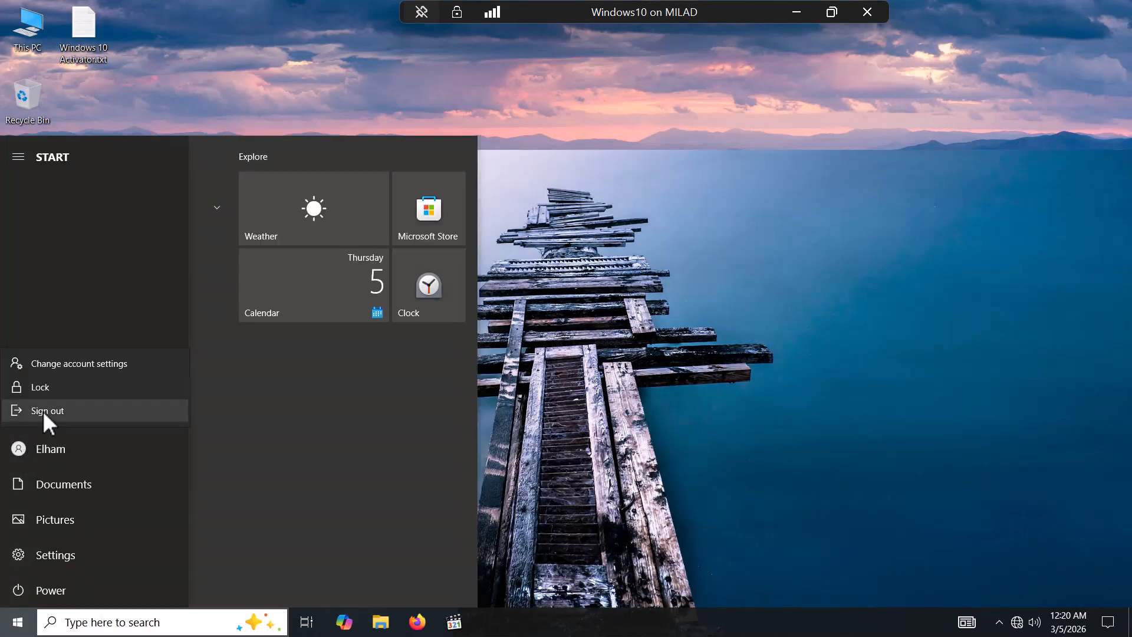
left_click(44, 411)
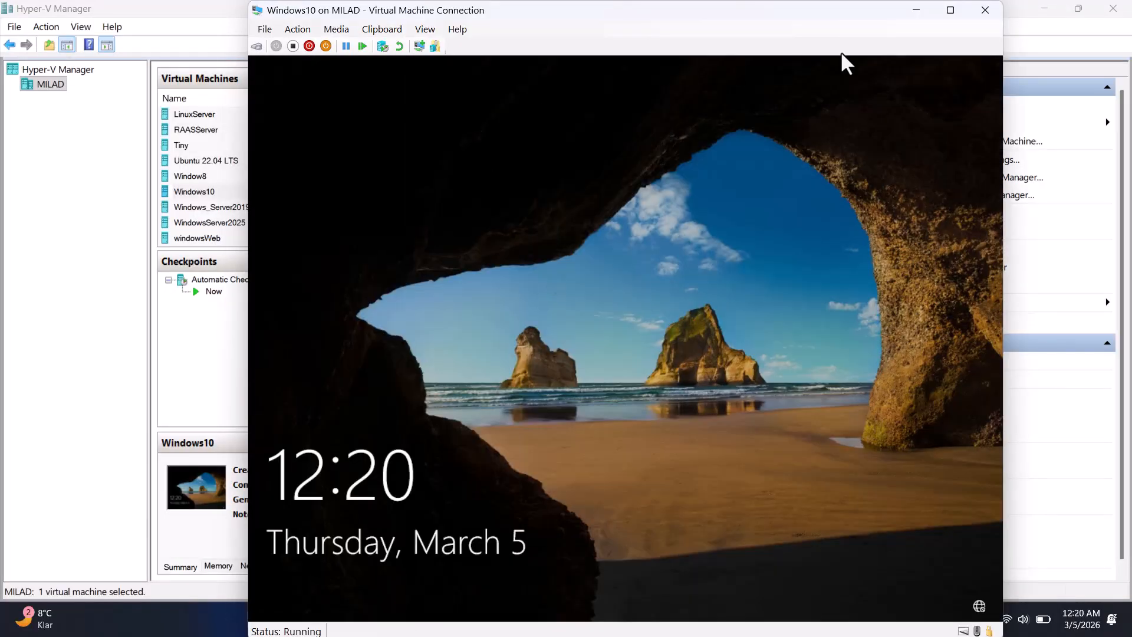
Step: Sign in as another mttech.live domain user with that user's password
left_click(950, 10)
left_click(404, 447)
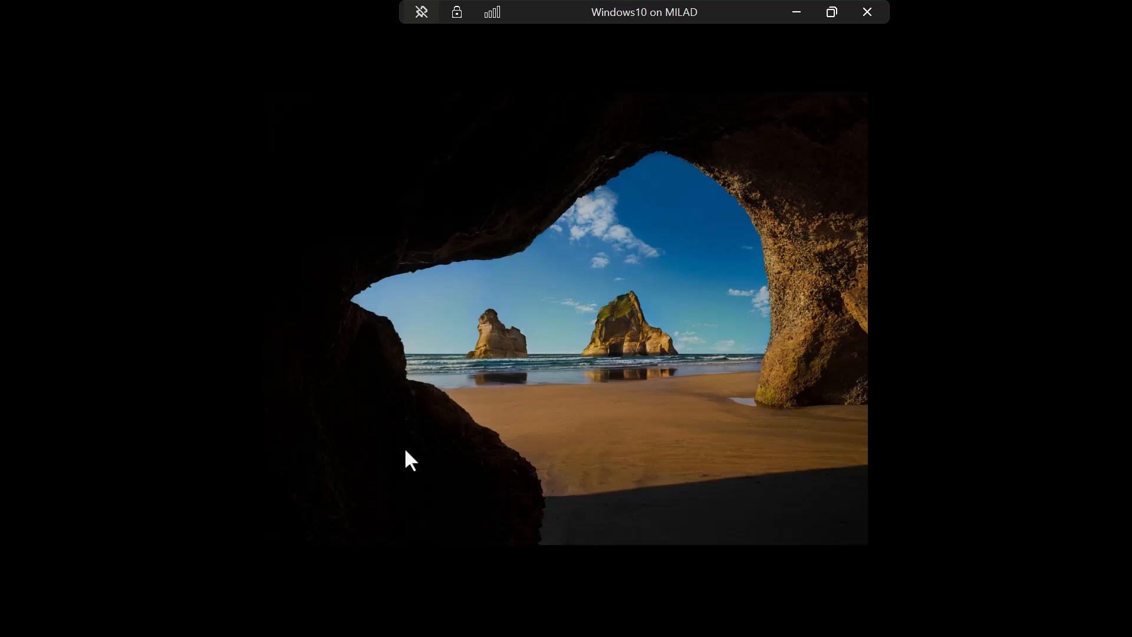
left_click(321, 512)
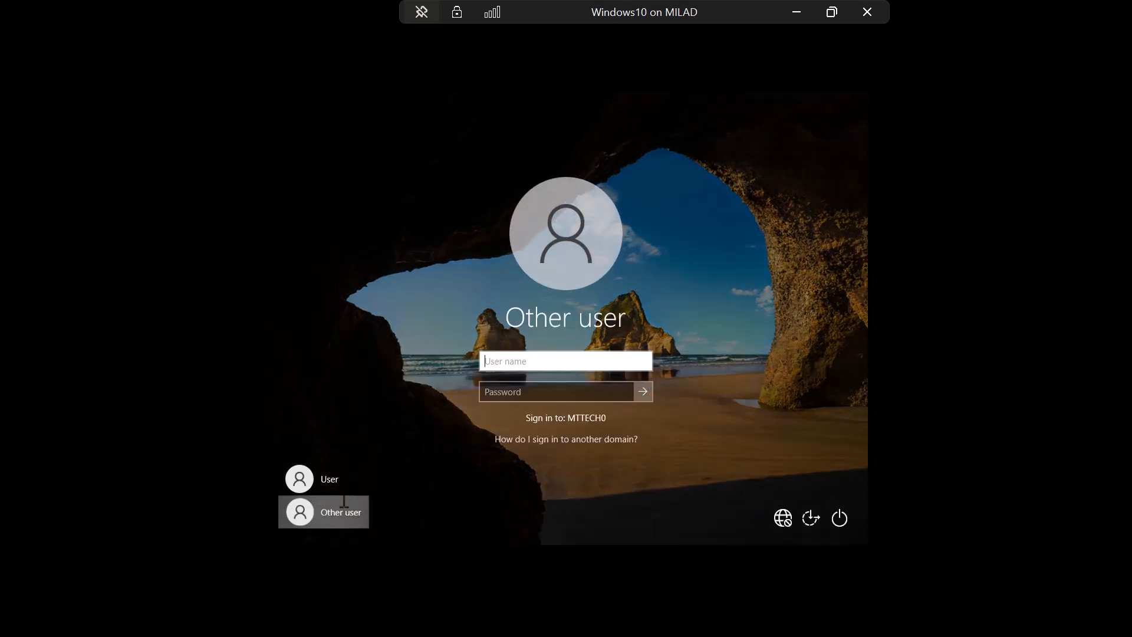
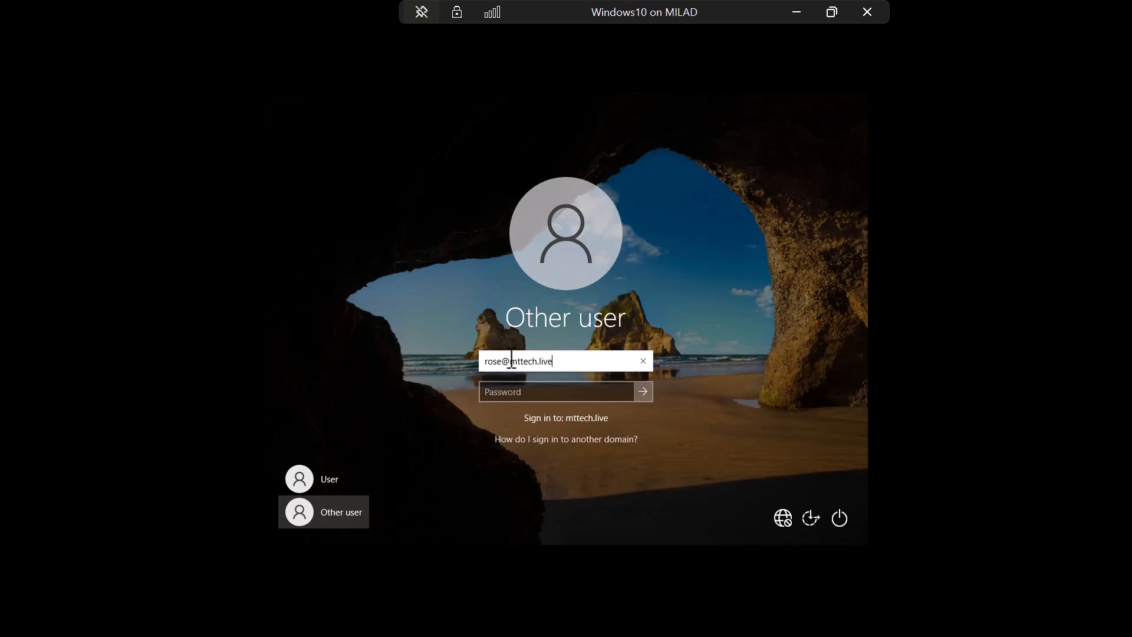
key("Tab")
type("********")
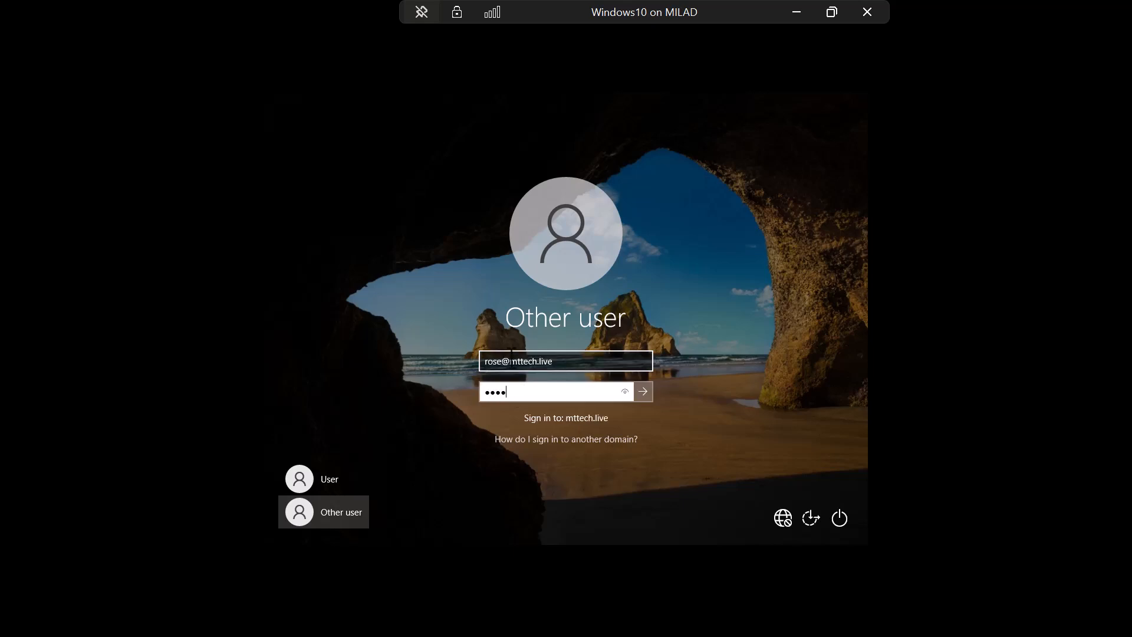
type("*")
key("Return")
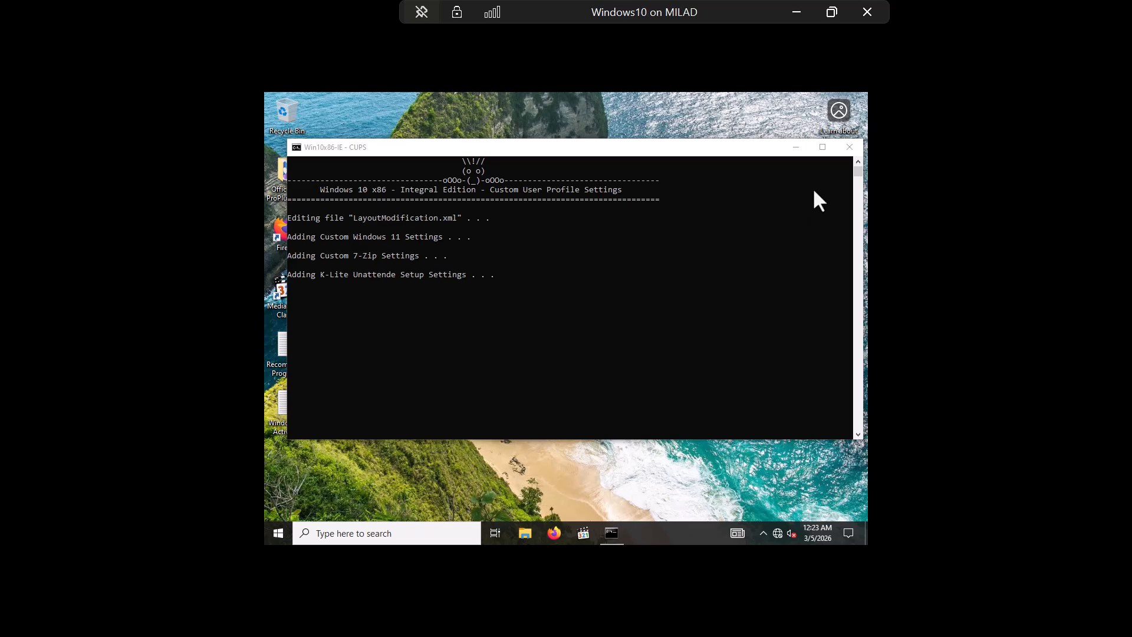
Step: Open \\MTTECH\users from the Run dialog, which shows an empty network share
left_click(796, 147)
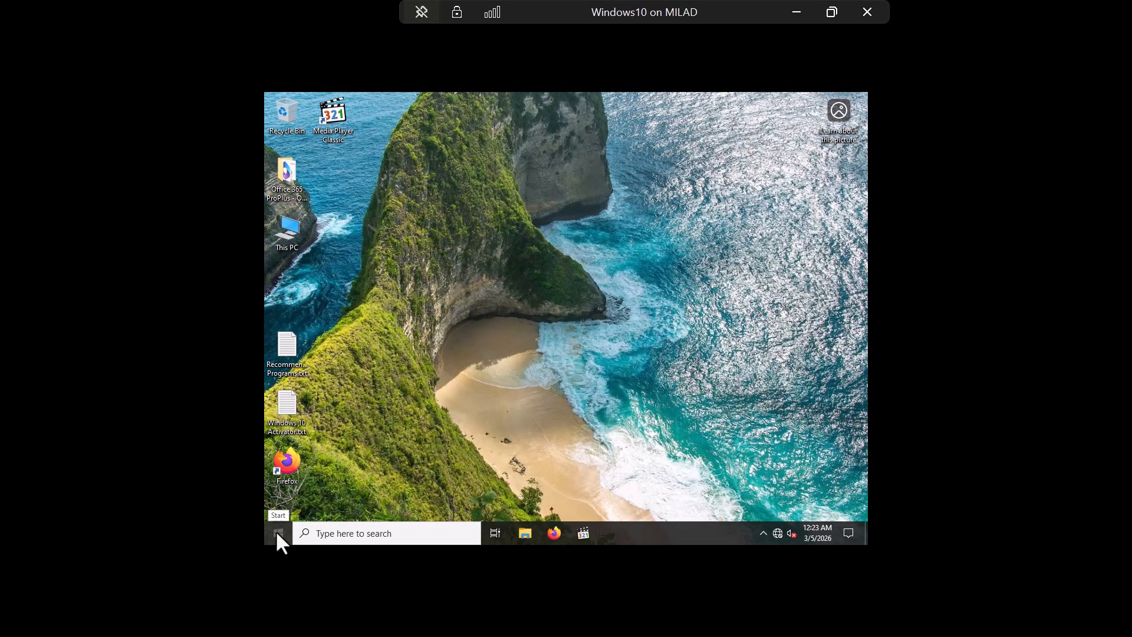
left_click(336, 532)
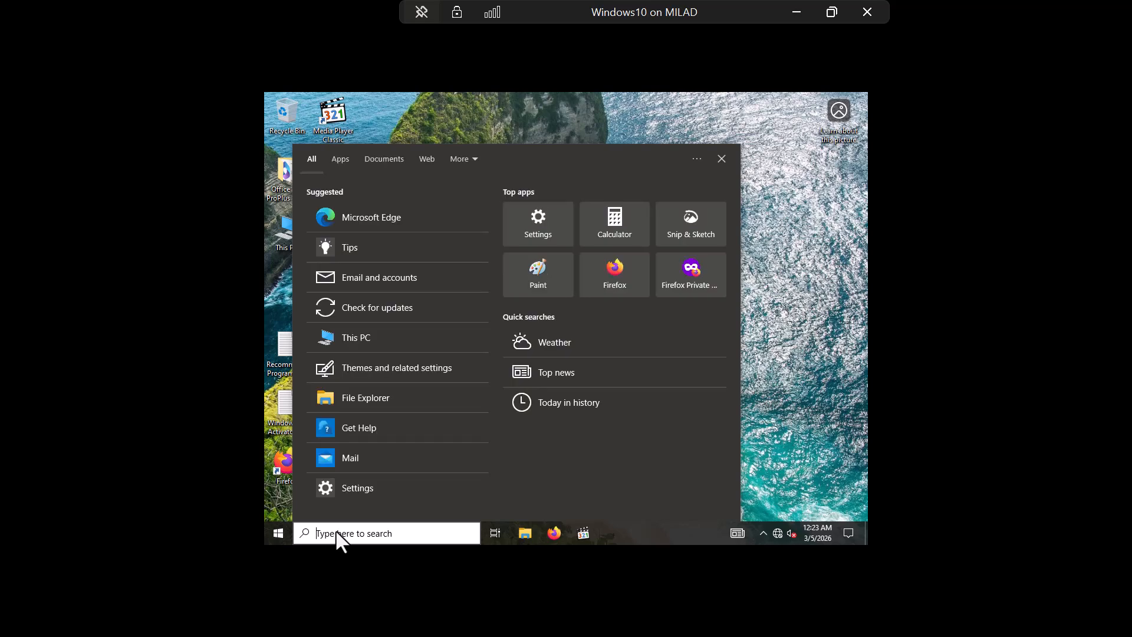
type("run")
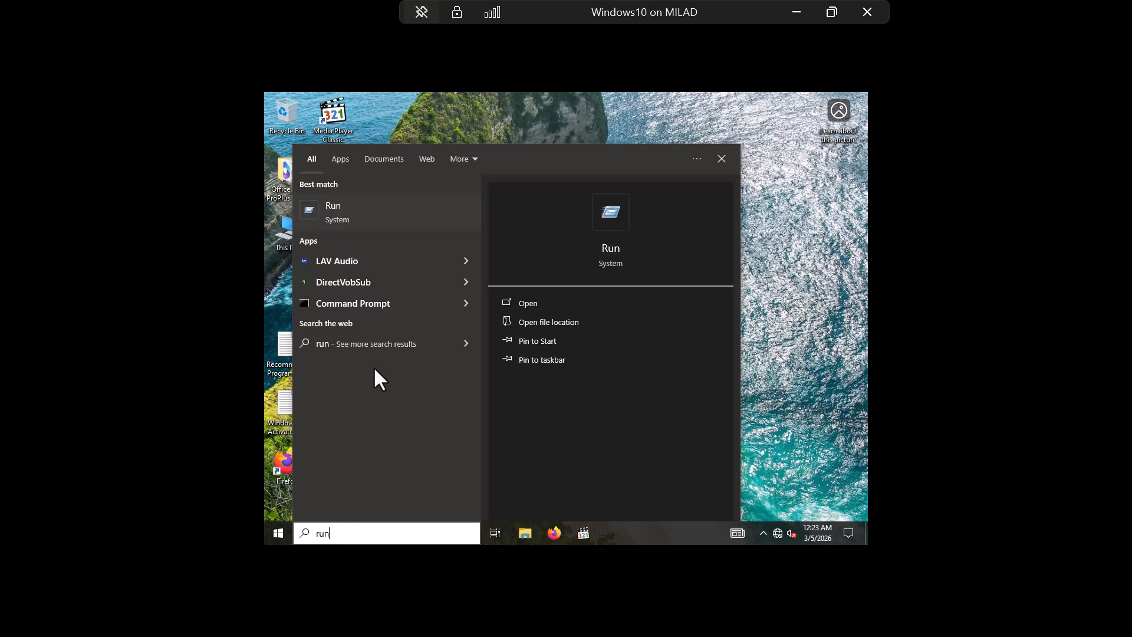
left_click(370, 204)
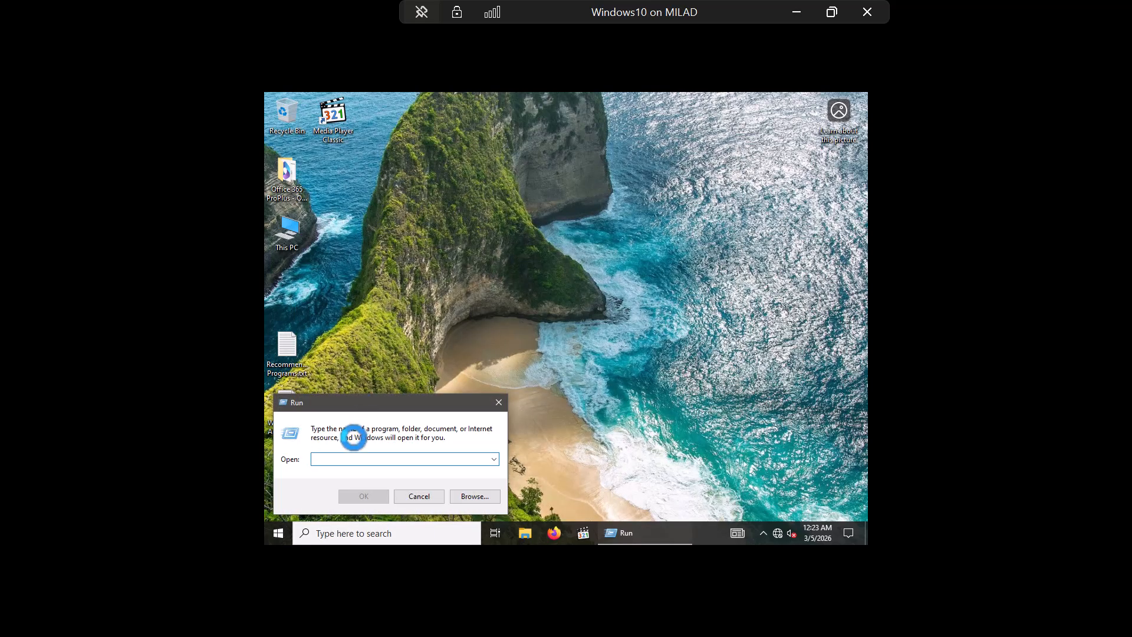
type("\\\\")
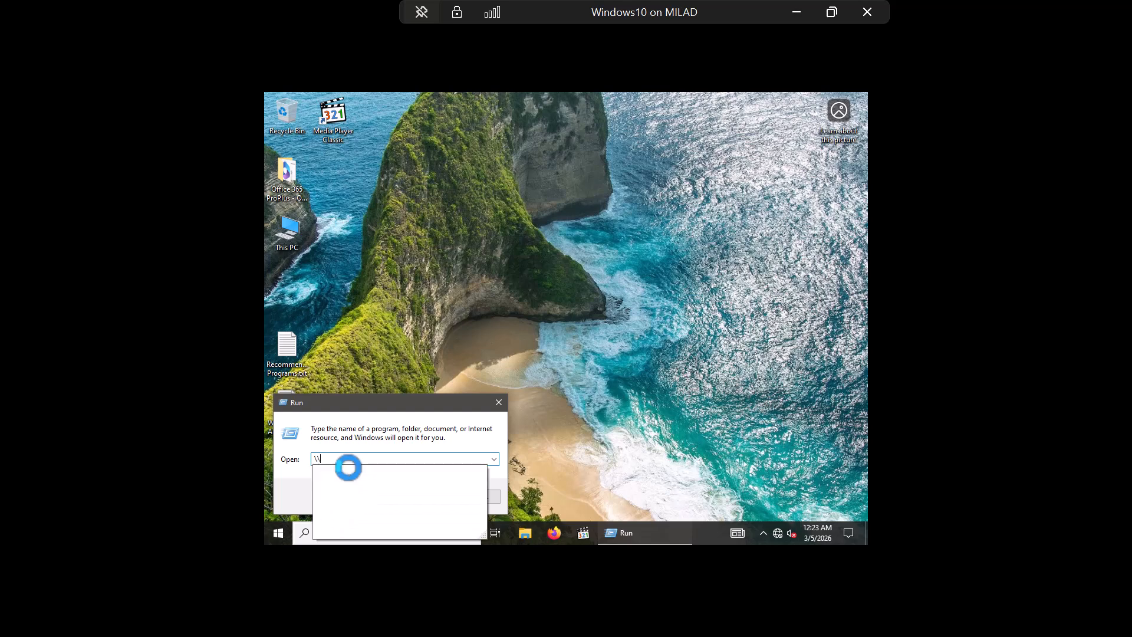
type("M")
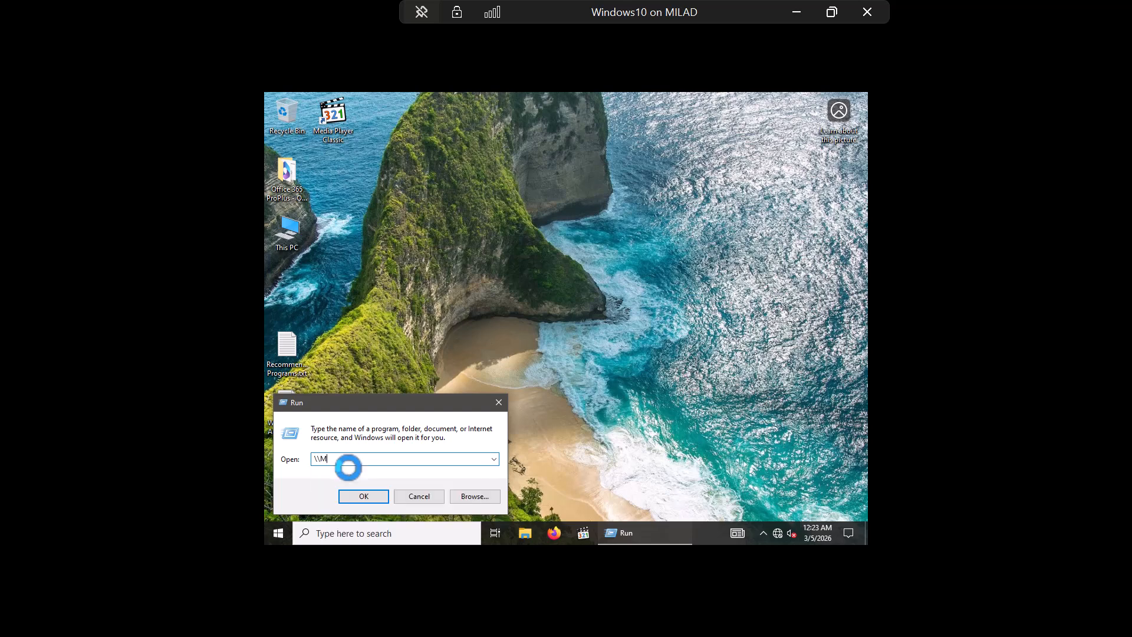
type("TTECH\\")
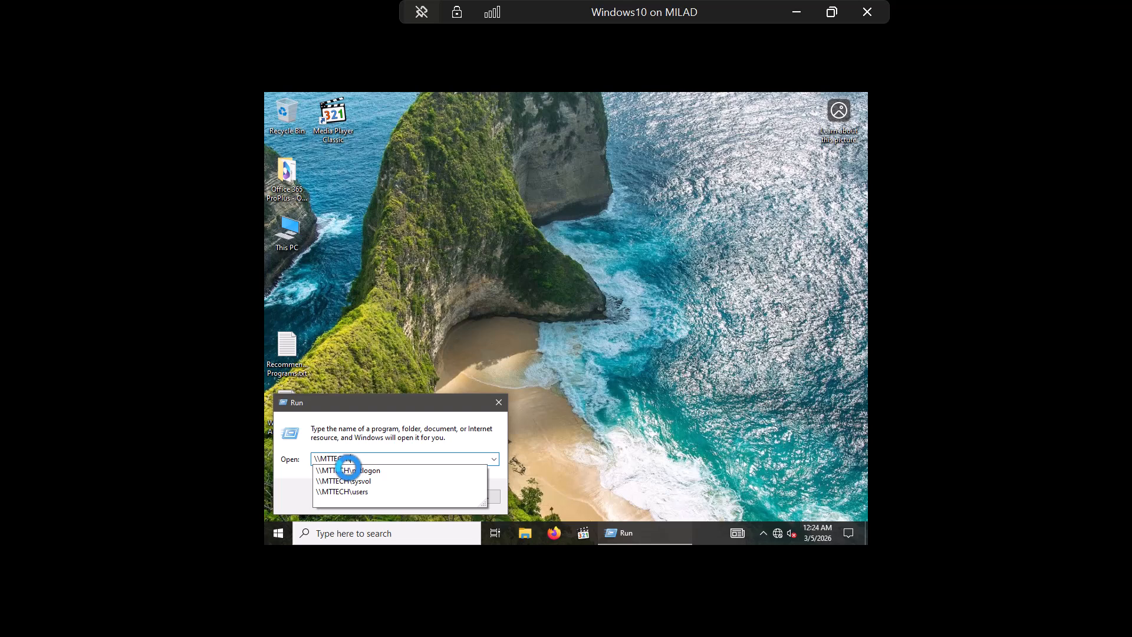
type("user")
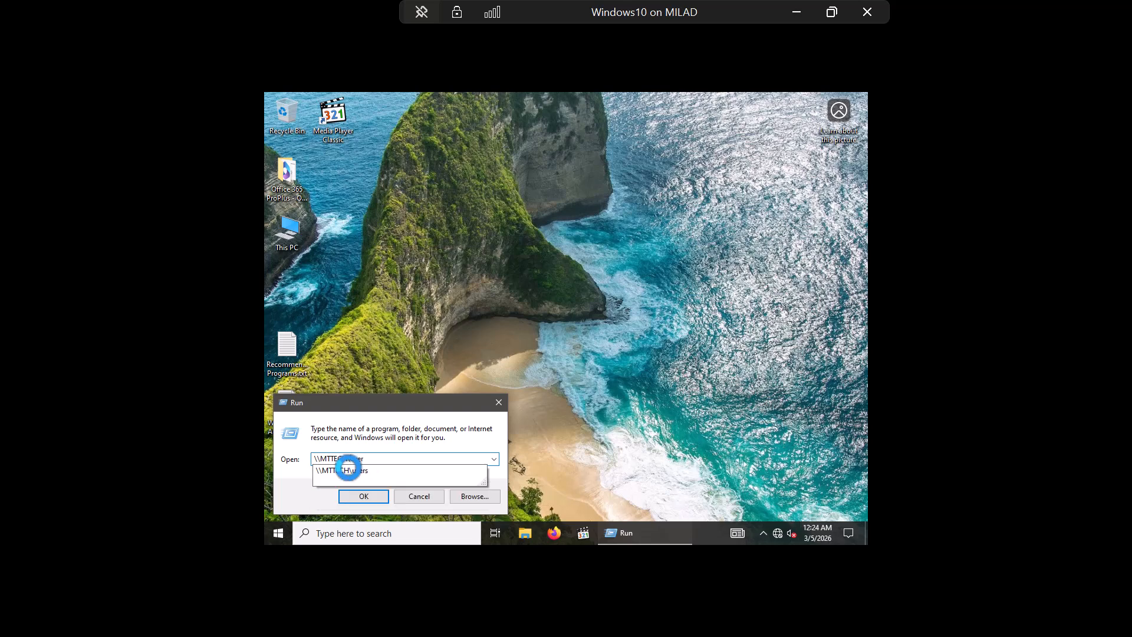
type("s")
left_click(348, 470)
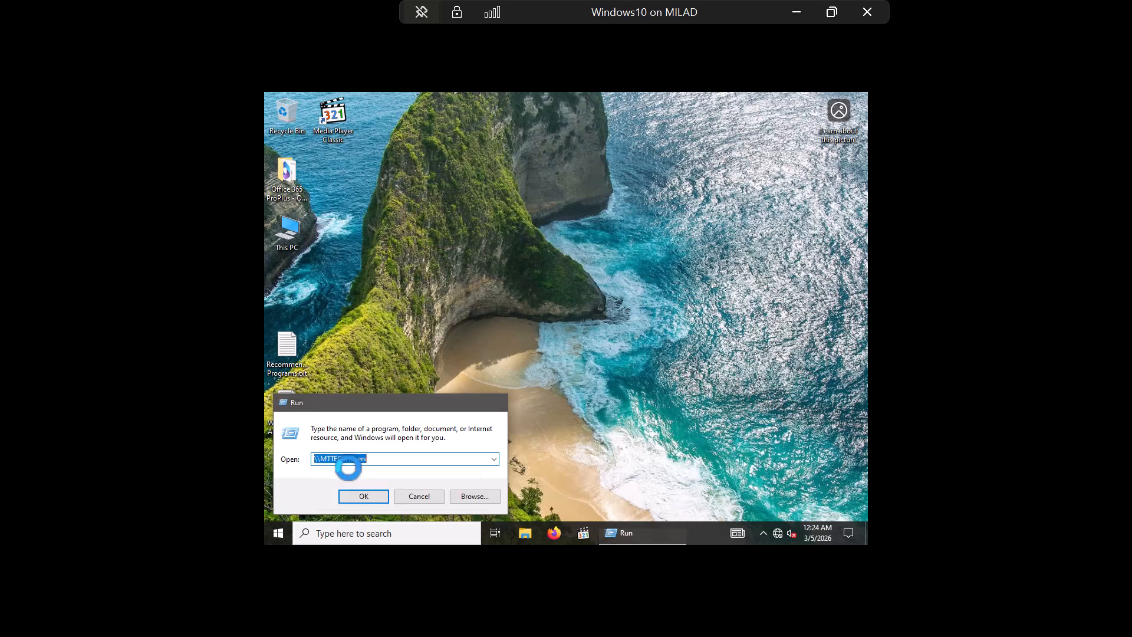
key("Return")
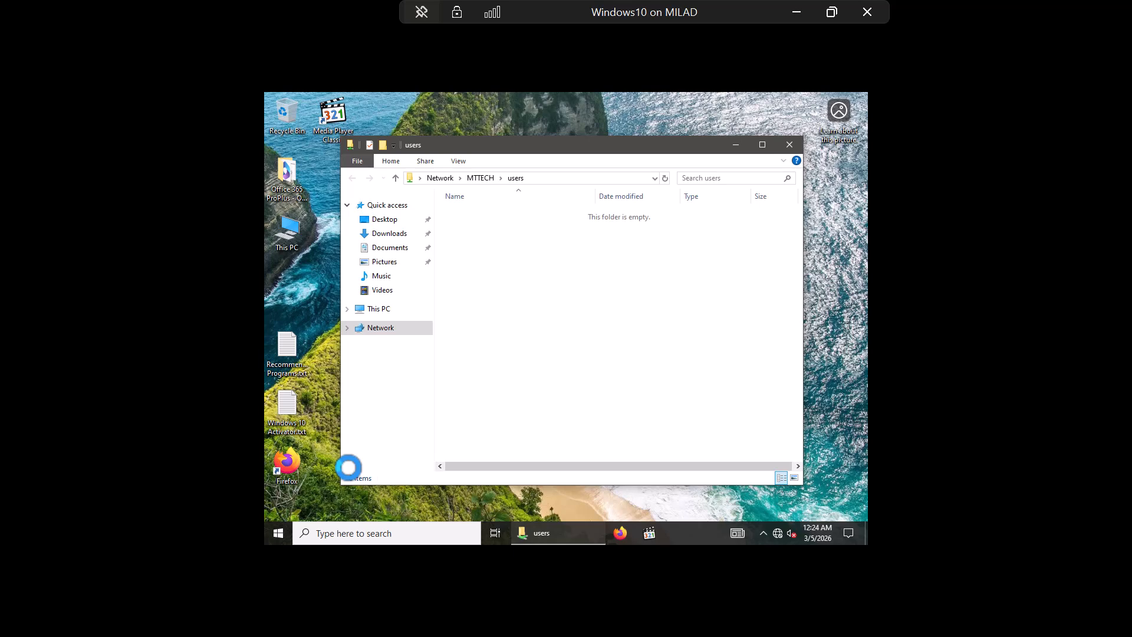
Step: Create a new folder named Rose in the \\MTTECH\users share
left_click(762, 144)
right_click(447, 210)
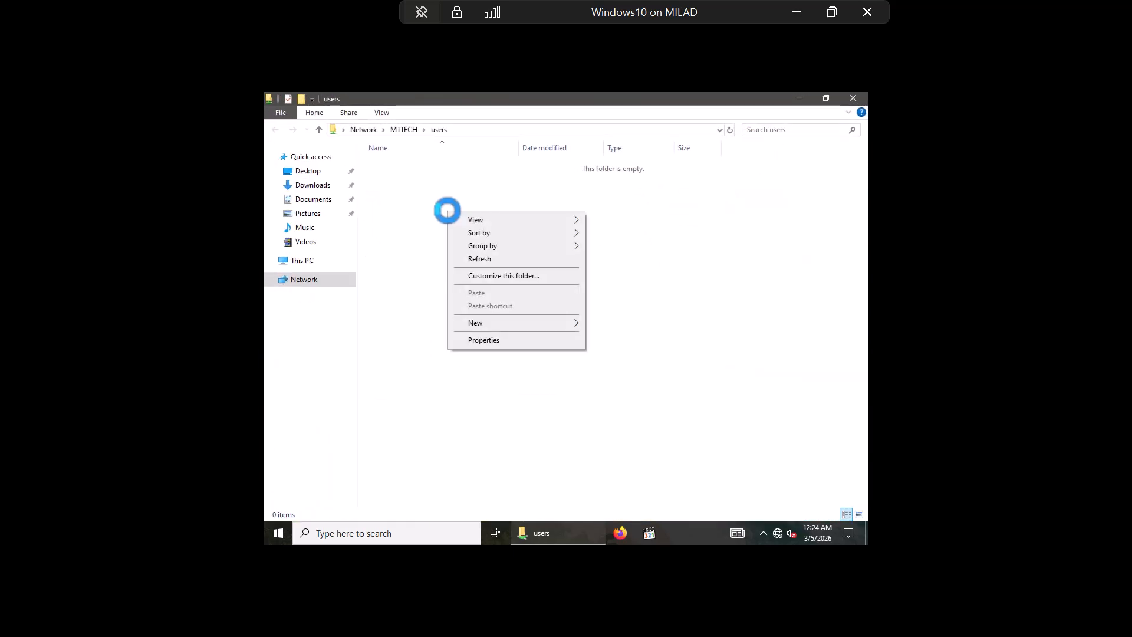
mouse_move(479, 324)
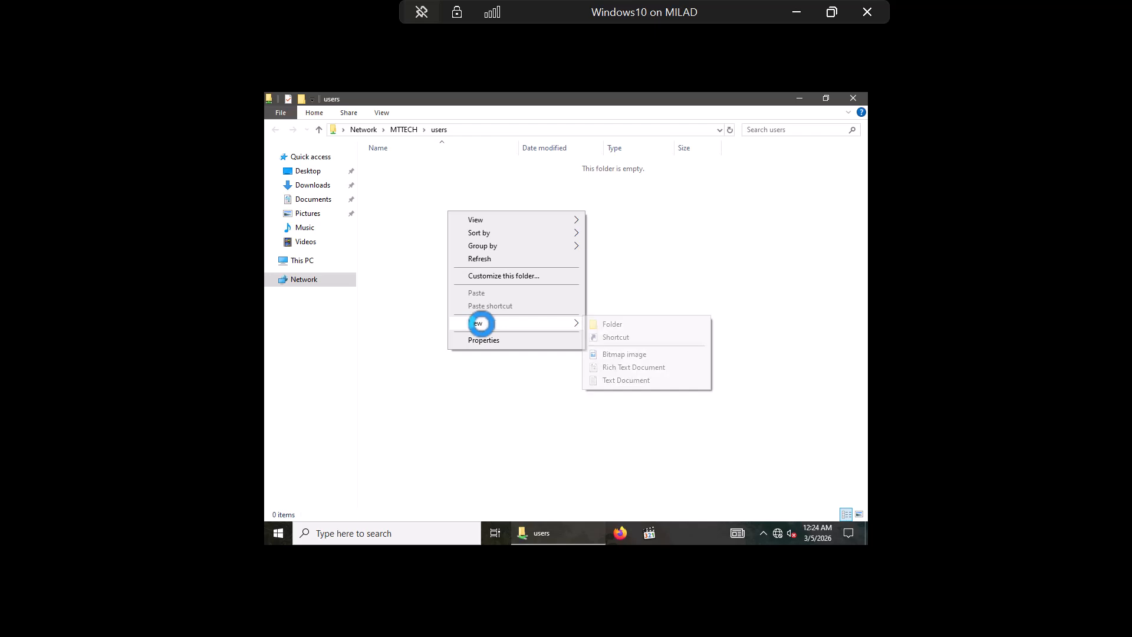
left_click(608, 325)
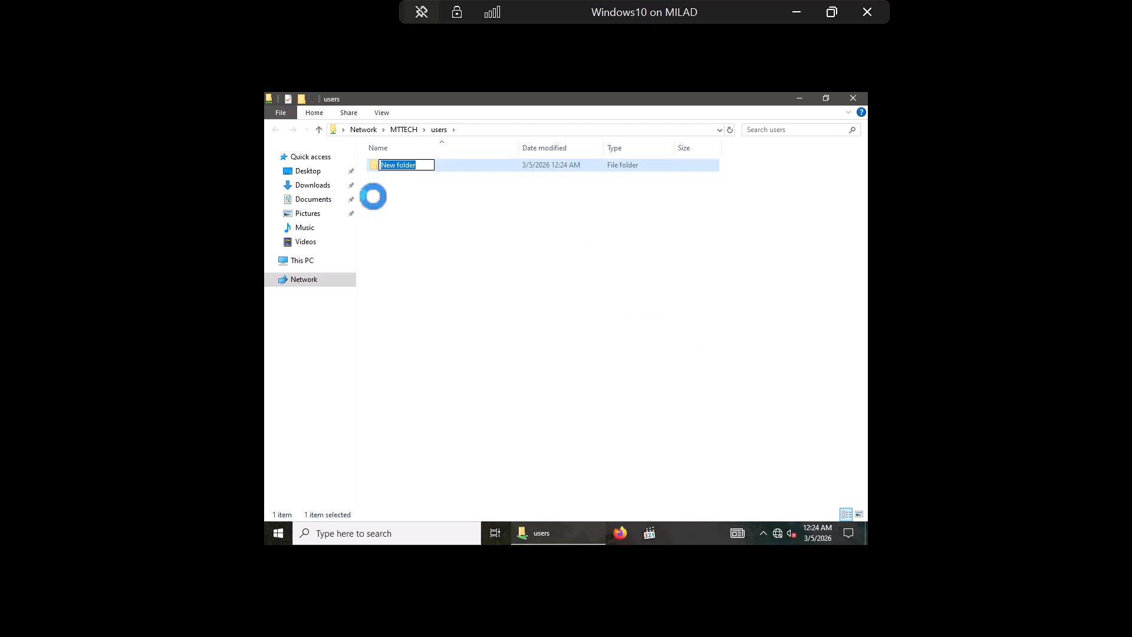
key("BackSpace")
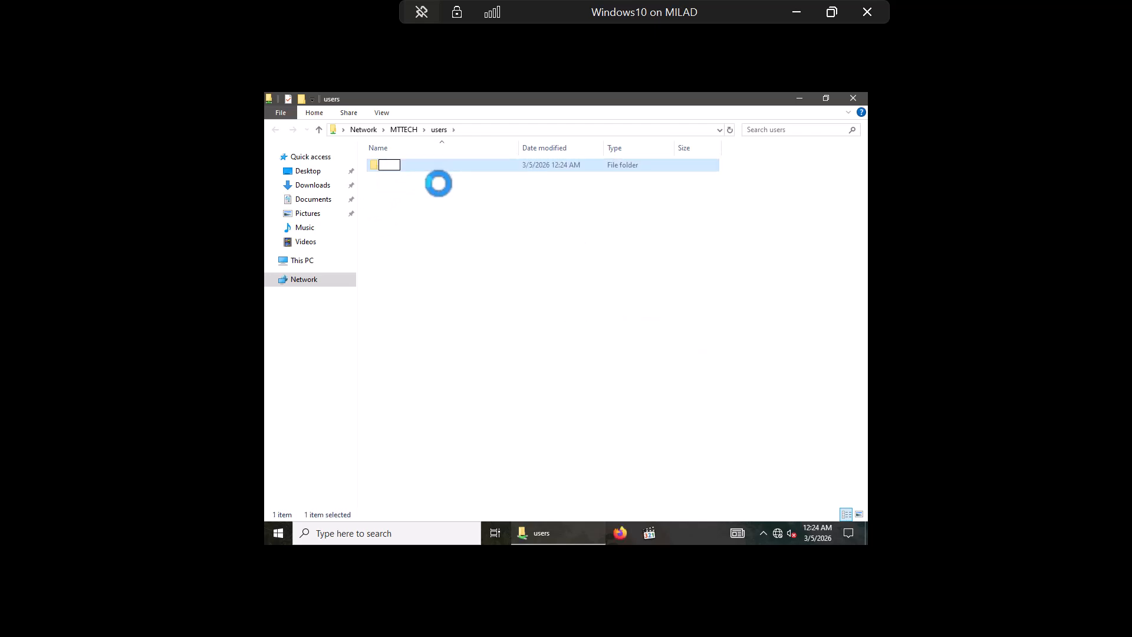
type("Rose")
key("Return")
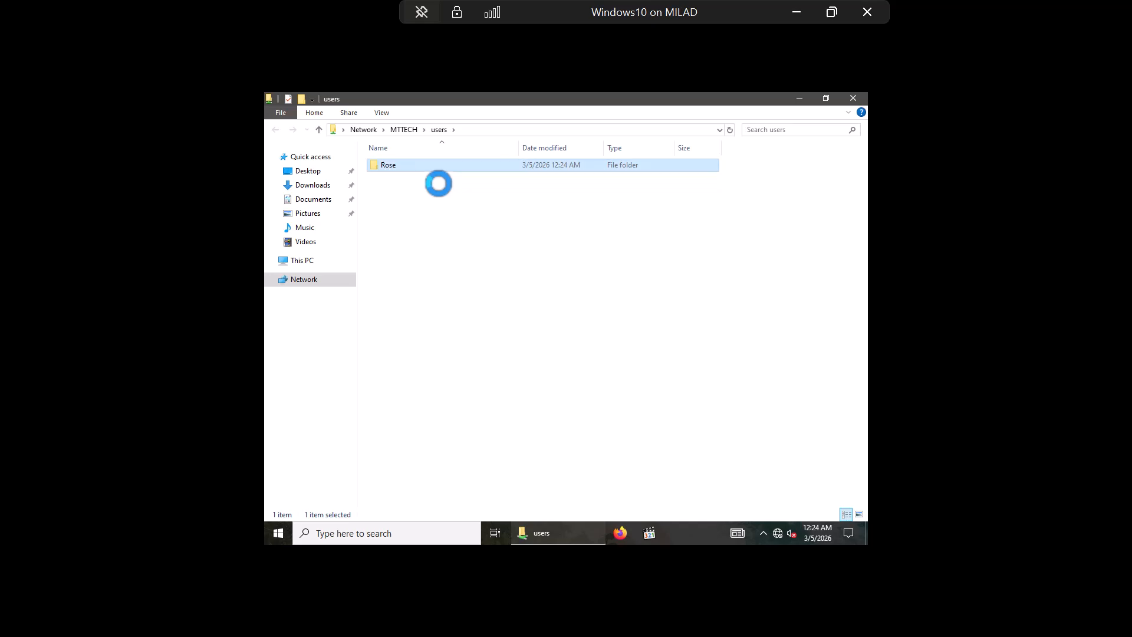
Step: Inside Rose, create a new bitmap image named Hi.bmp
double_click(405, 168)
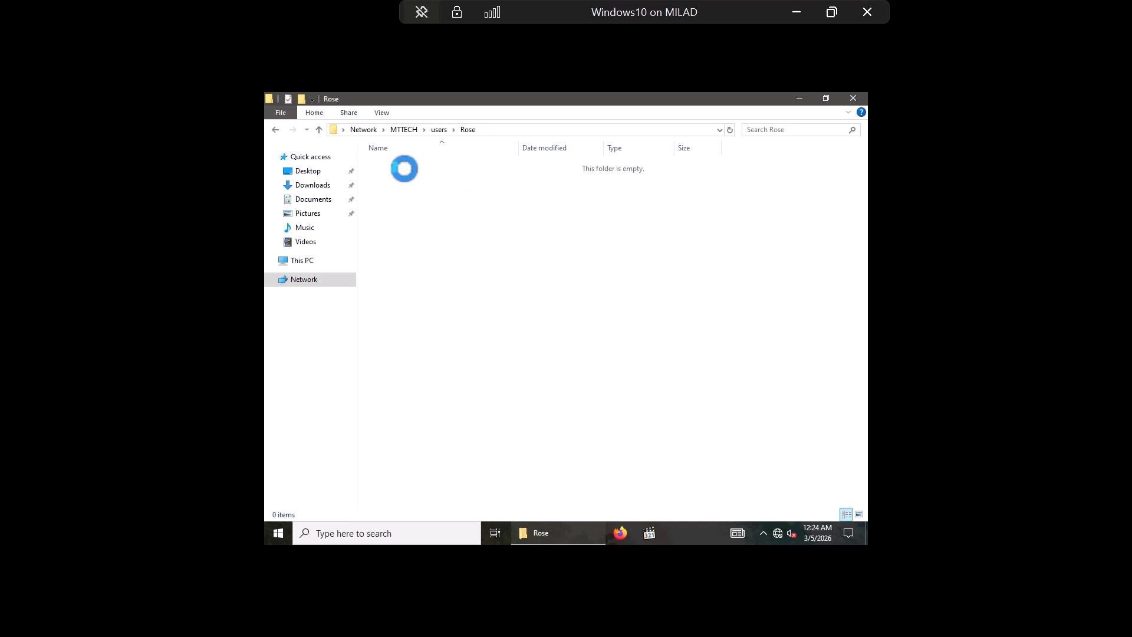
right_click(408, 243)
mouse_move(447, 369)
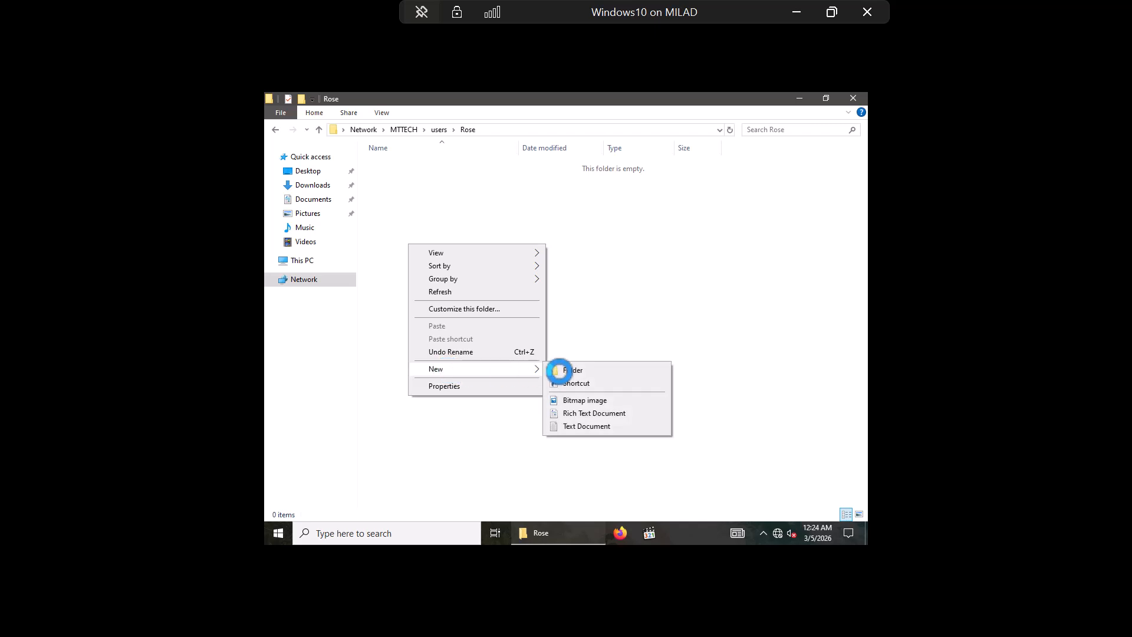
left_click(585, 402)
key("BackSpace")
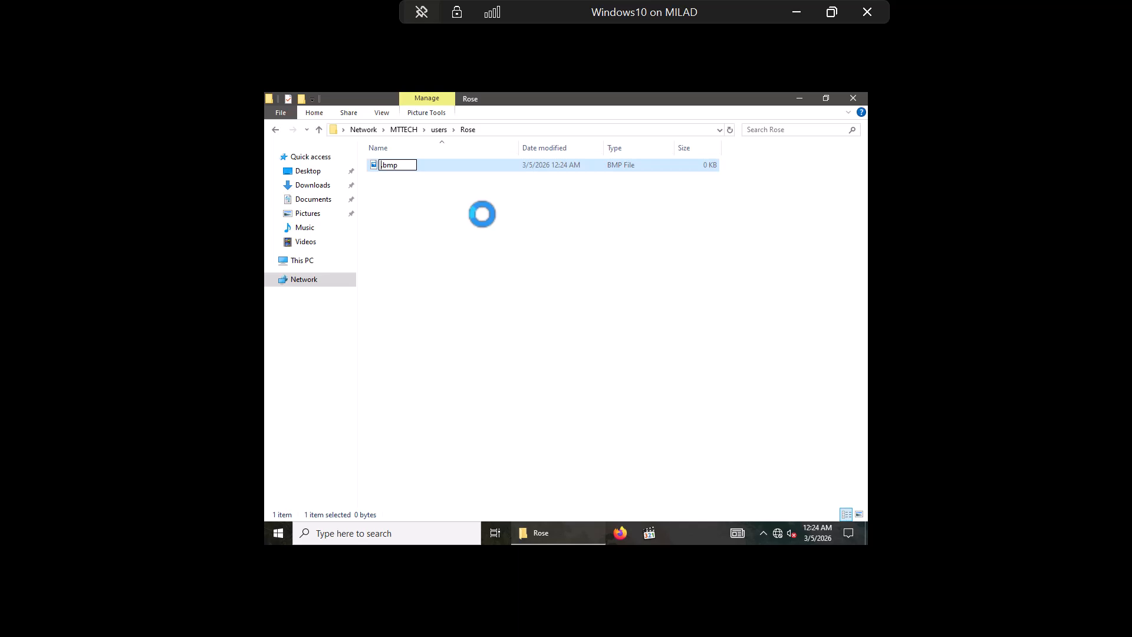
type("Hi")
key("Return")
left_click(483, 214)
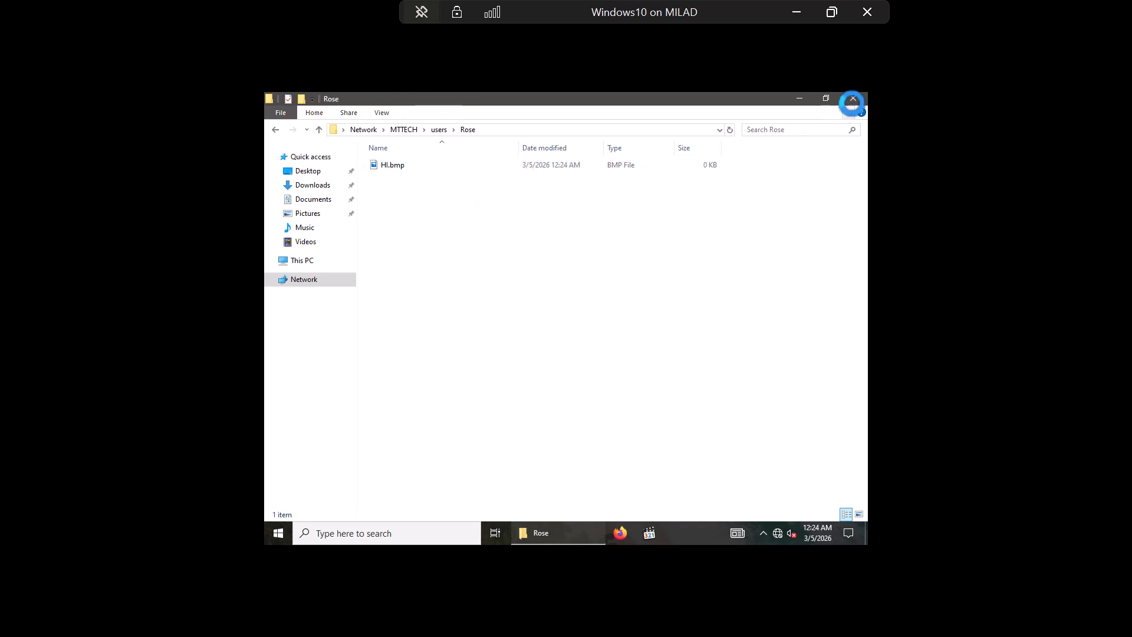
Step: Reopen \\MTTECH\users via Run and confirm Rose still holds Hi.bmp
left_click(853, 99)
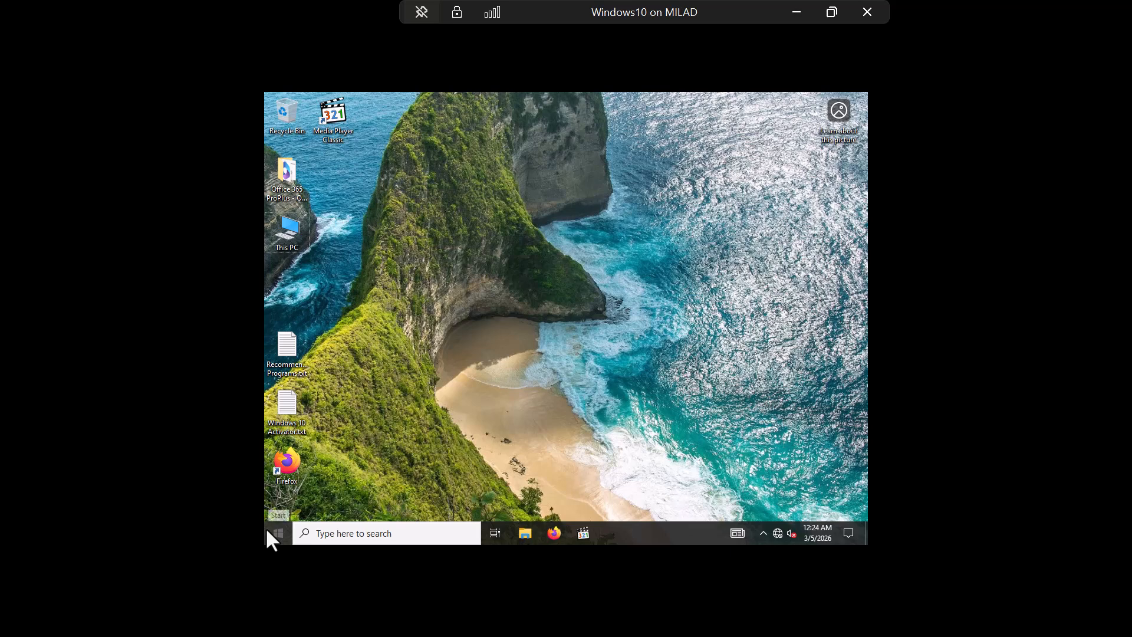
key("super+r")
key("Return")
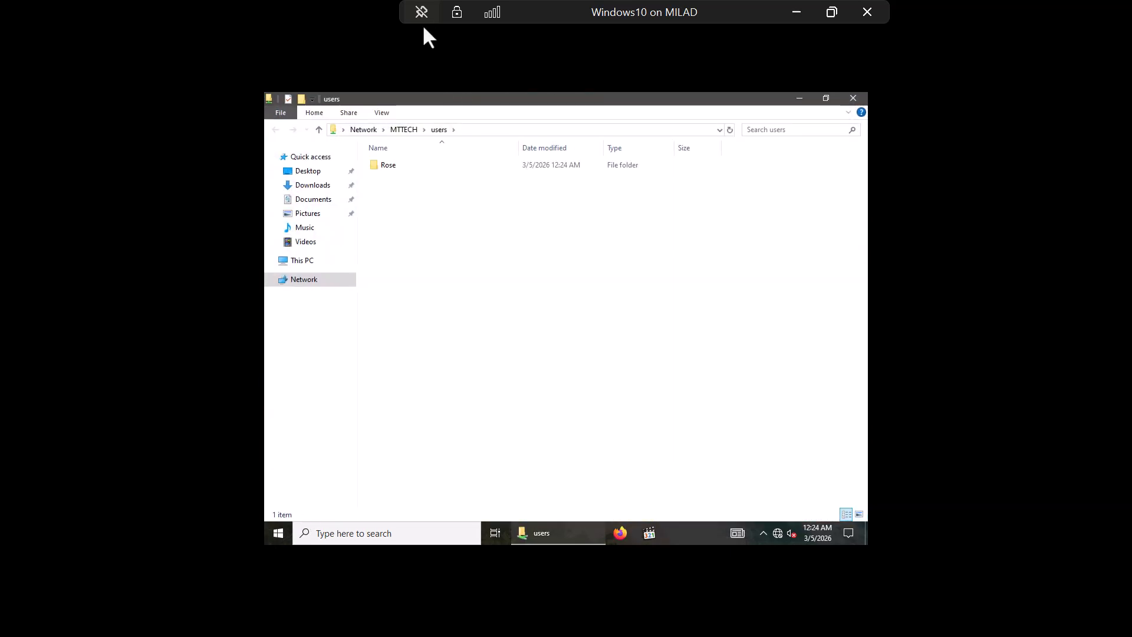
double_click(395, 166)
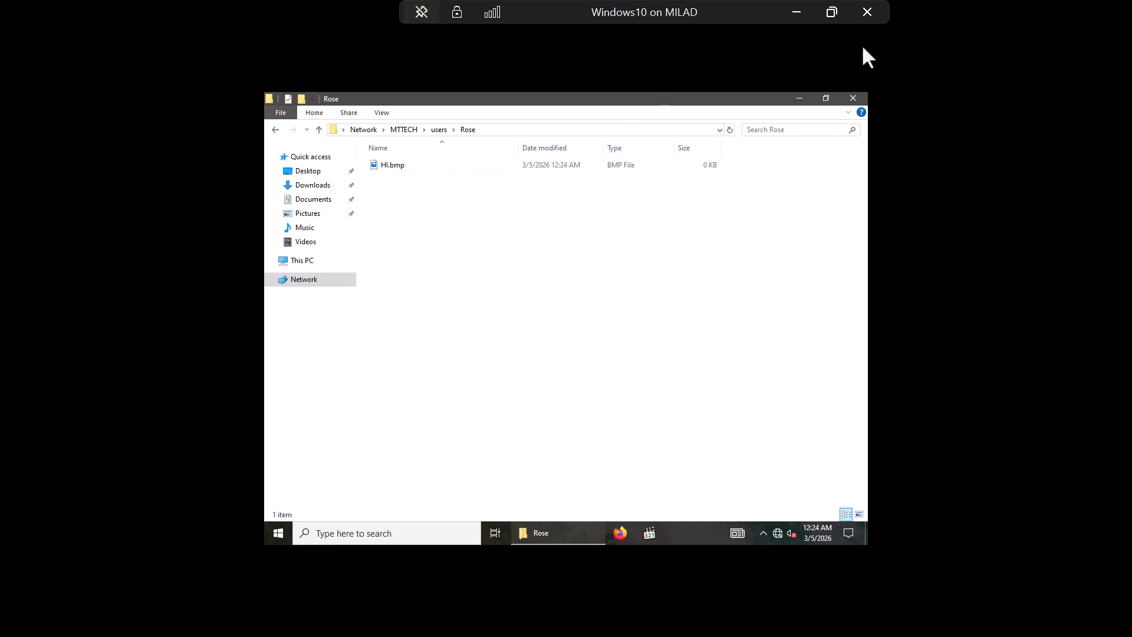
left_click(796, 11)
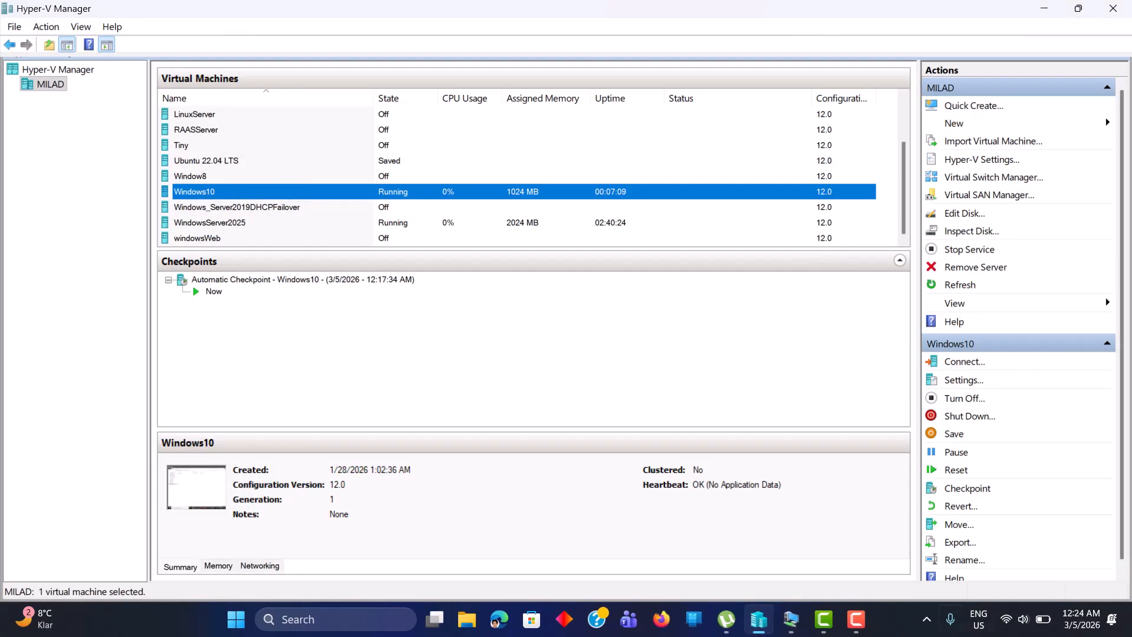
Step: On the WindowsServer2025 VM, open D:\users\Rose to confirm HI.bmp is there
mouse_move(793, 624)
mouse_move(861, 546)
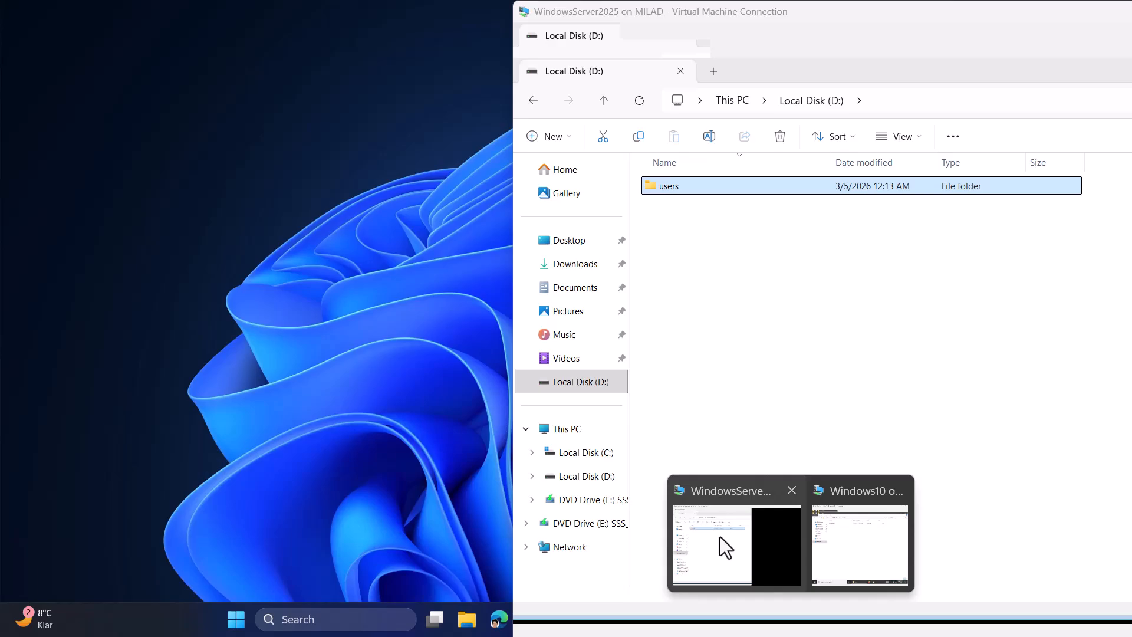
left_click(720, 537)
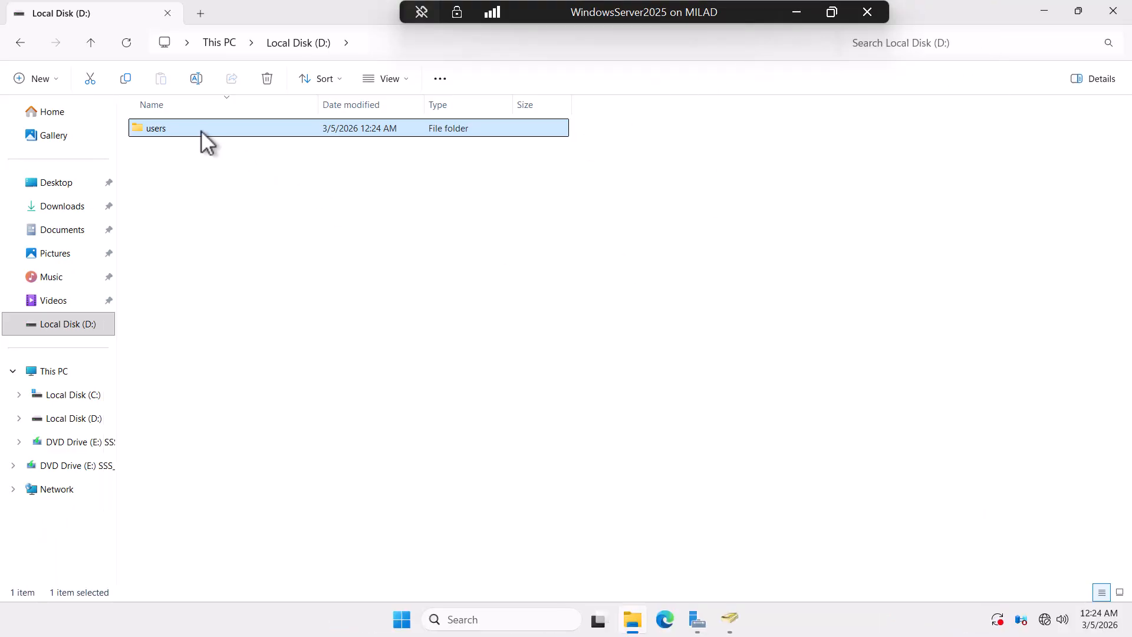
double_click(201, 130)
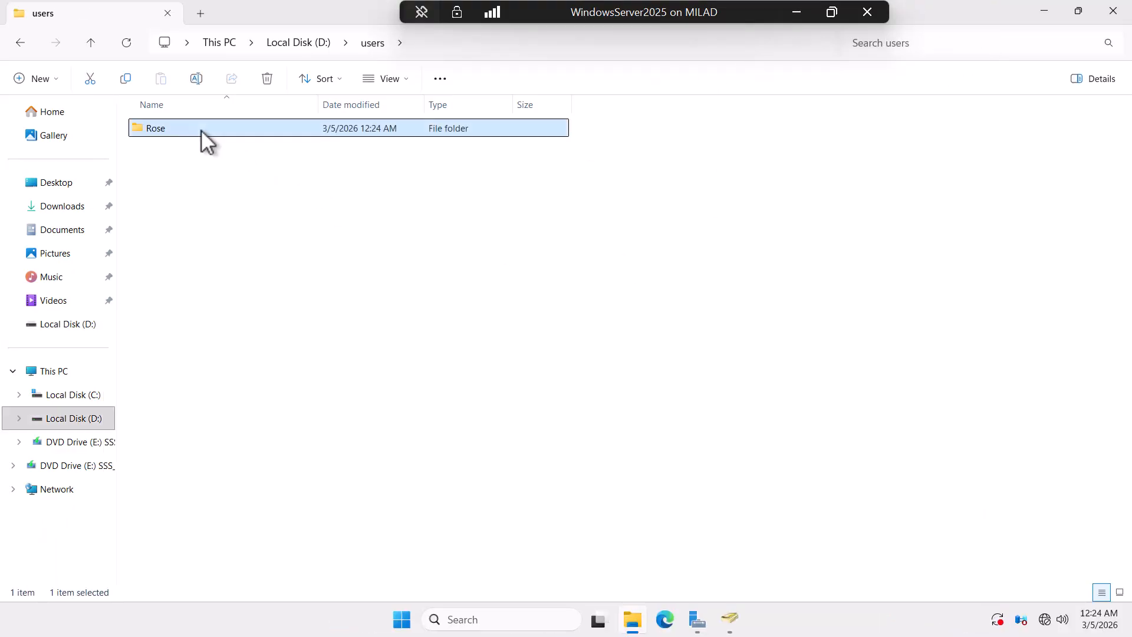
double_click(165, 129)
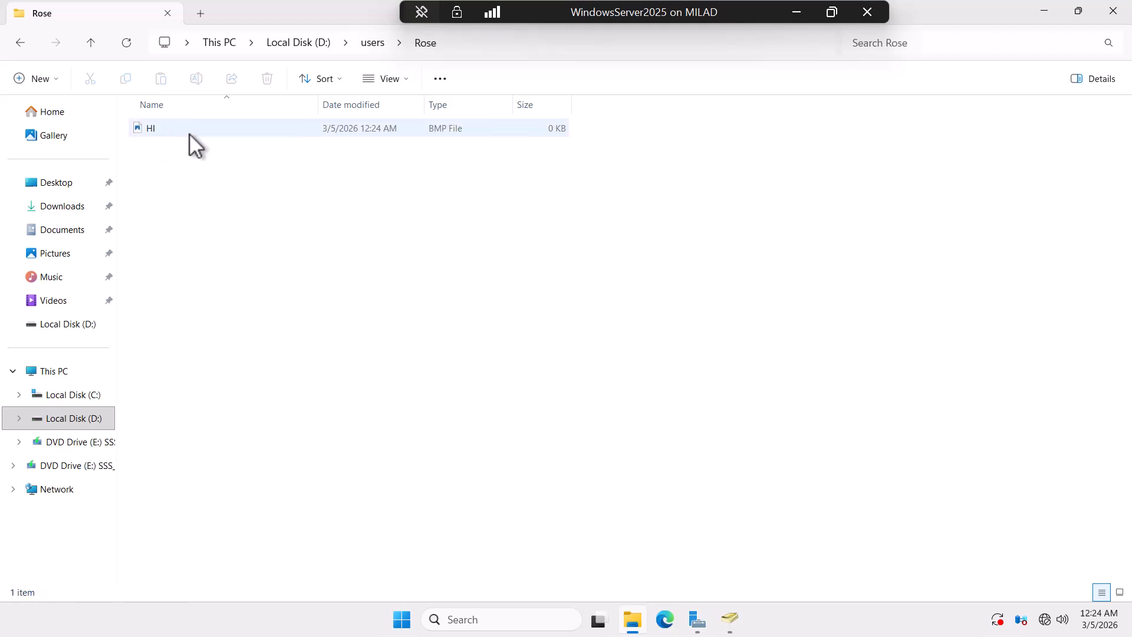
Step: Navigate up to This PC, reopen Local Disk (D:), and select the users folder
left_click(90, 42)
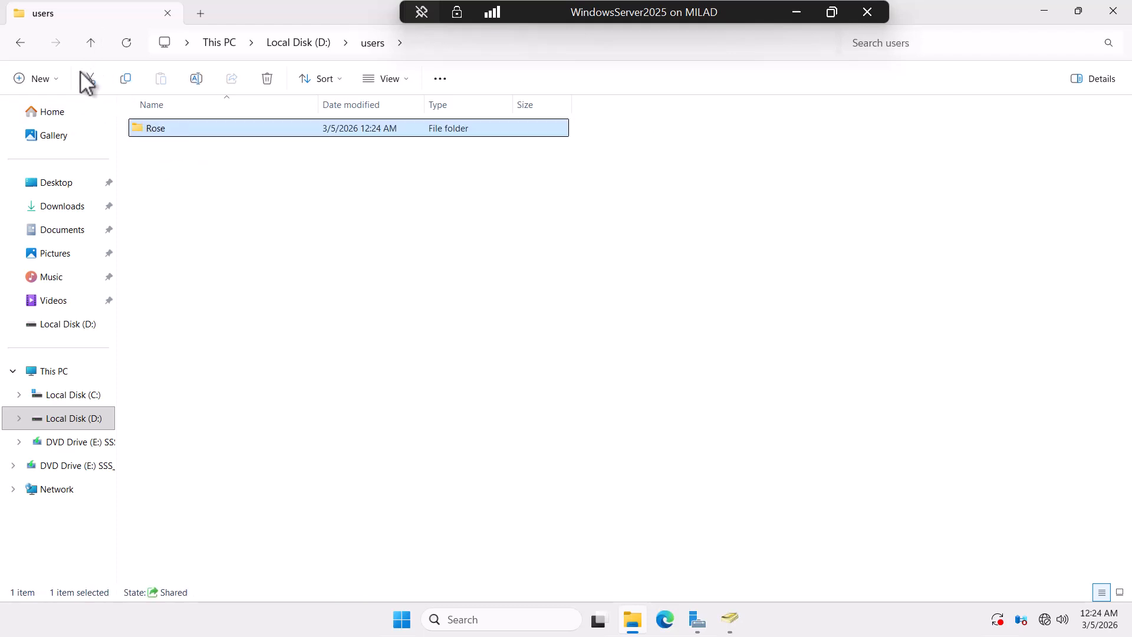
left_click(90, 41)
left_click(94, 42)
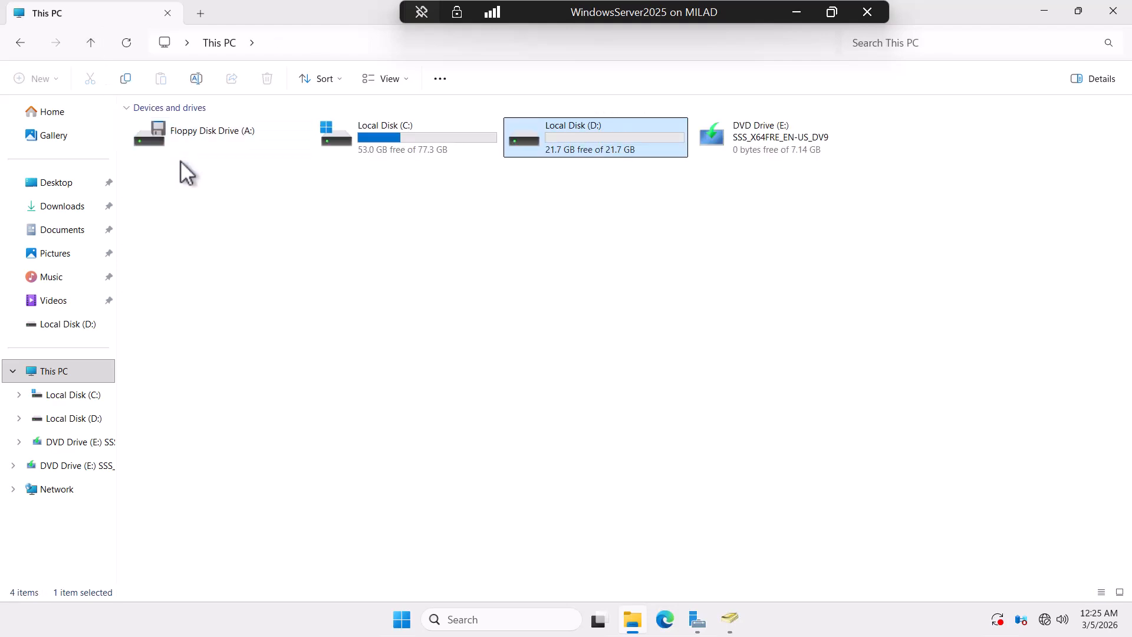
double_click(611, 144)
left_click(156, 132)
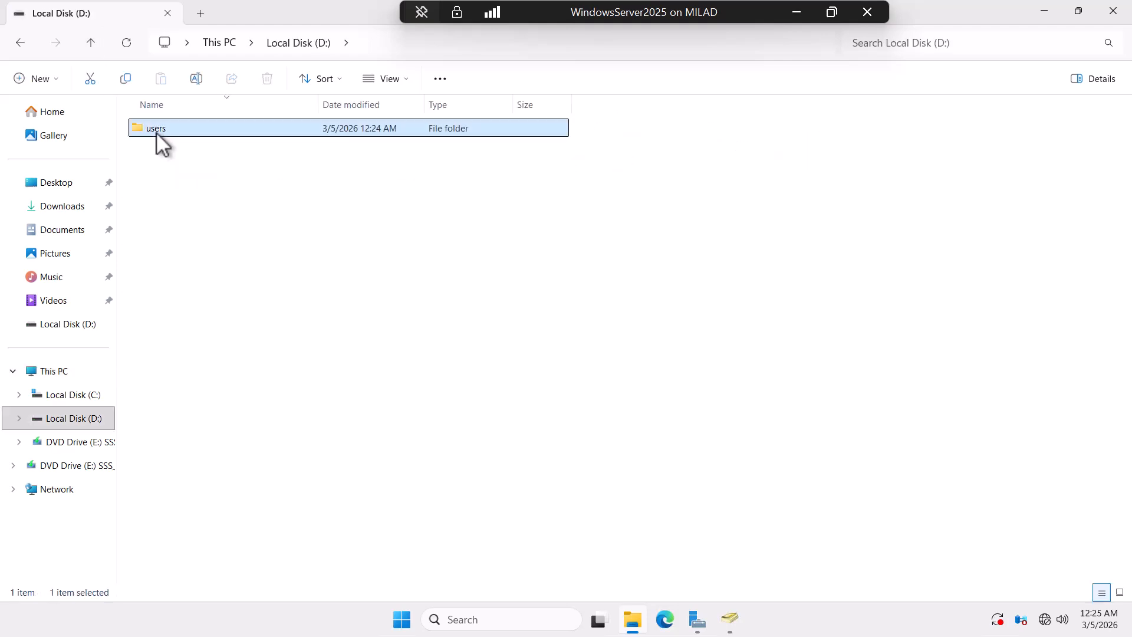
right_click(156, 132)
Step: In the users folder's sharing settings, add the HumanResource group to the share list
left_click(212, 359)
left_click(259, 202)
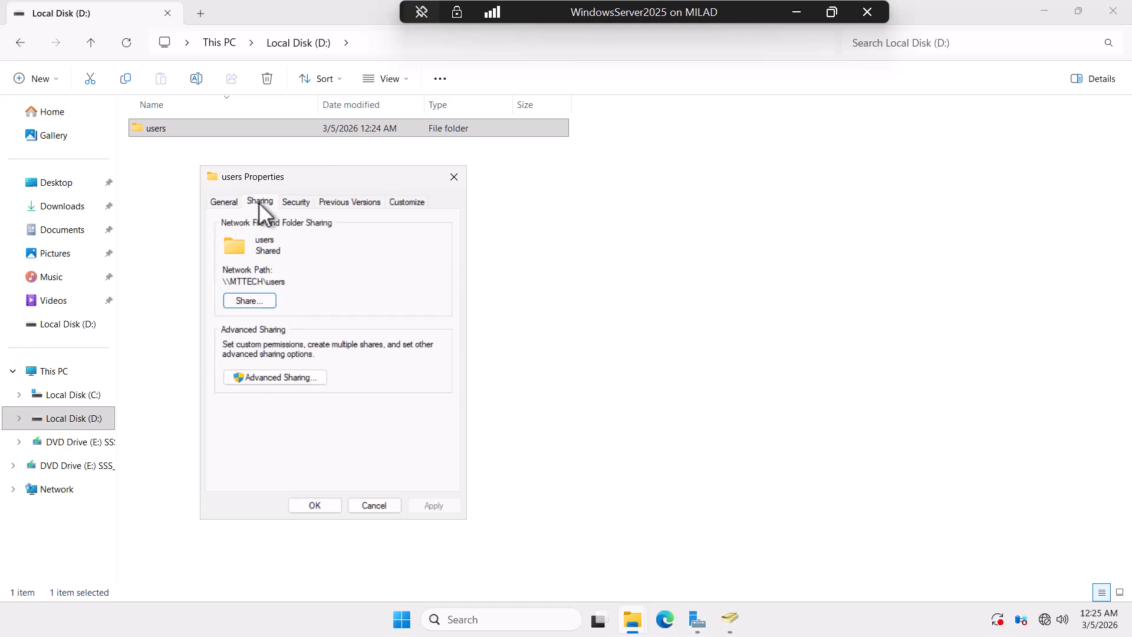
left_click(255, 301)
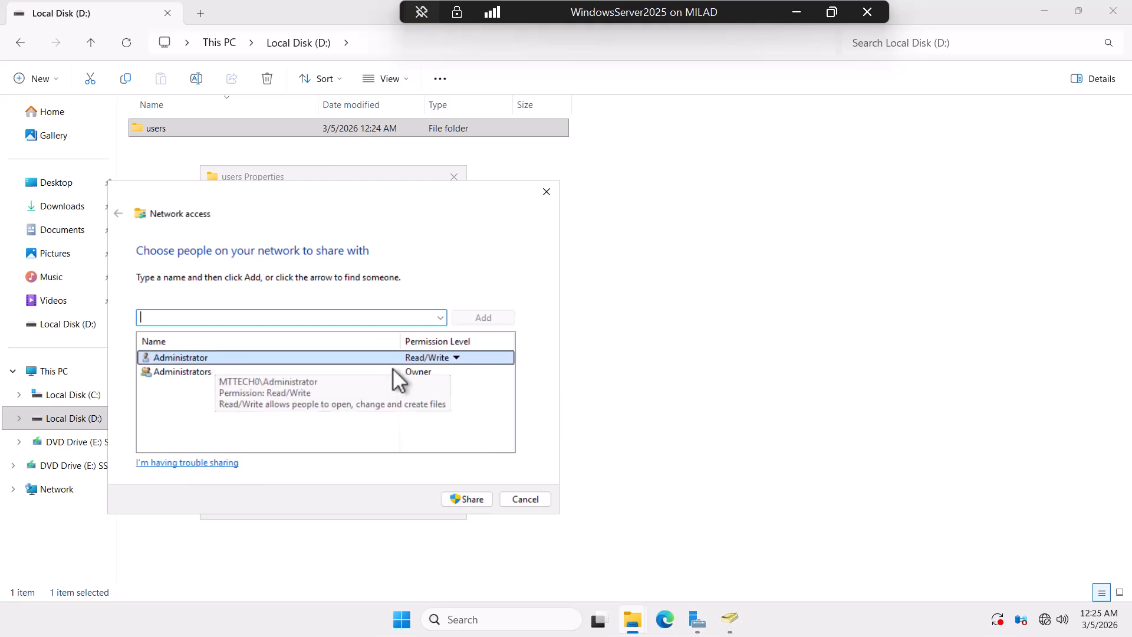
left_click(440, 318)
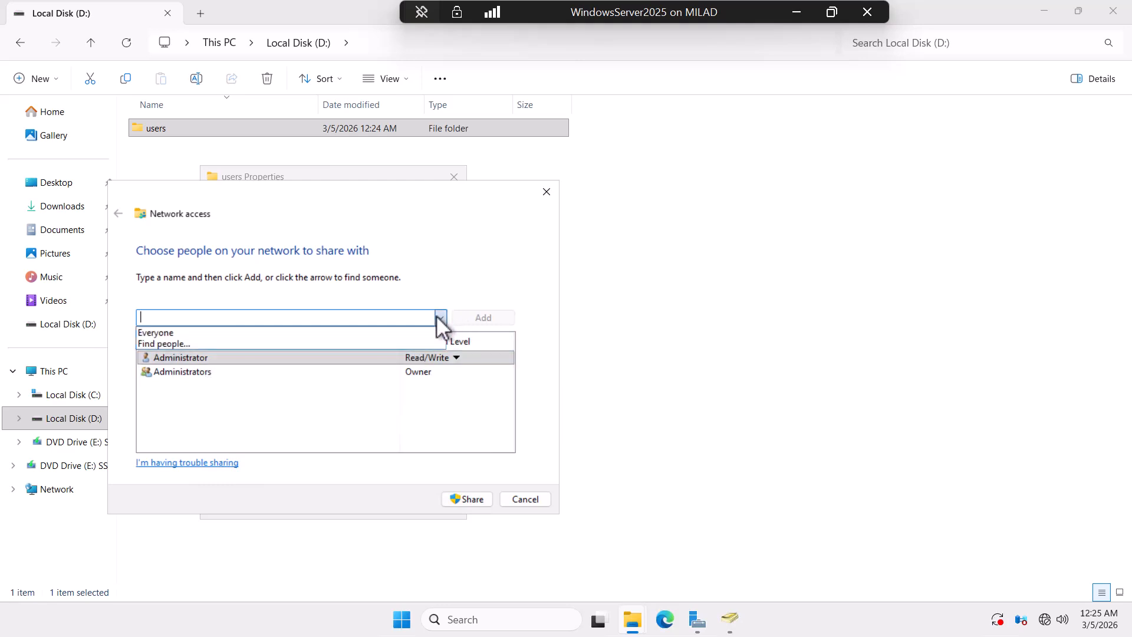
left_click(236, 357)
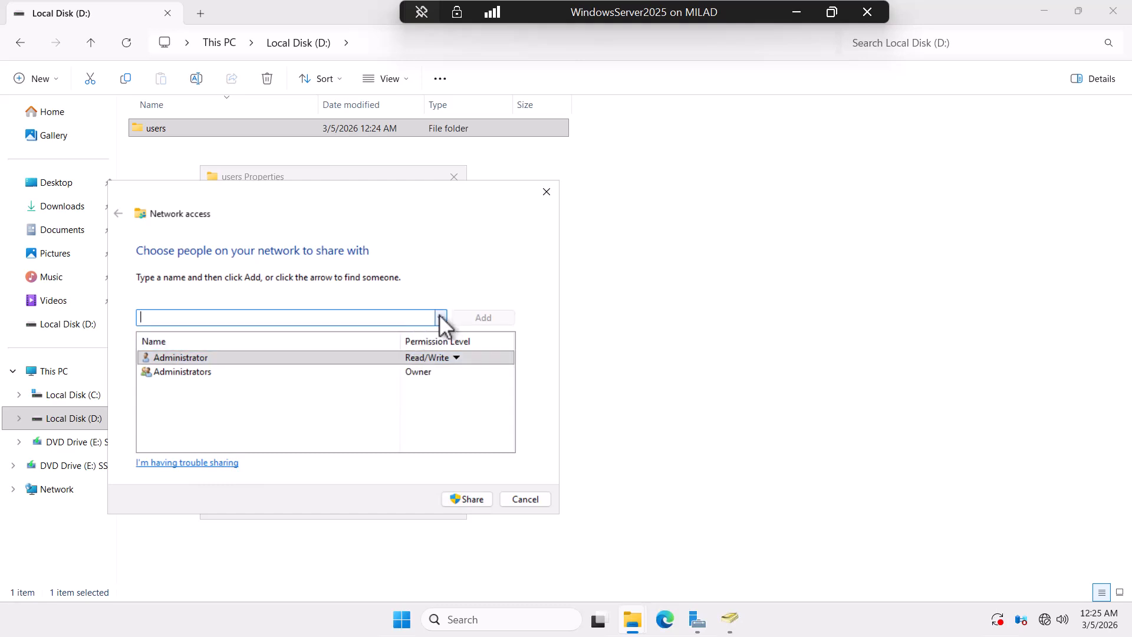
left_click(440, 319)
left_click(238, 341)
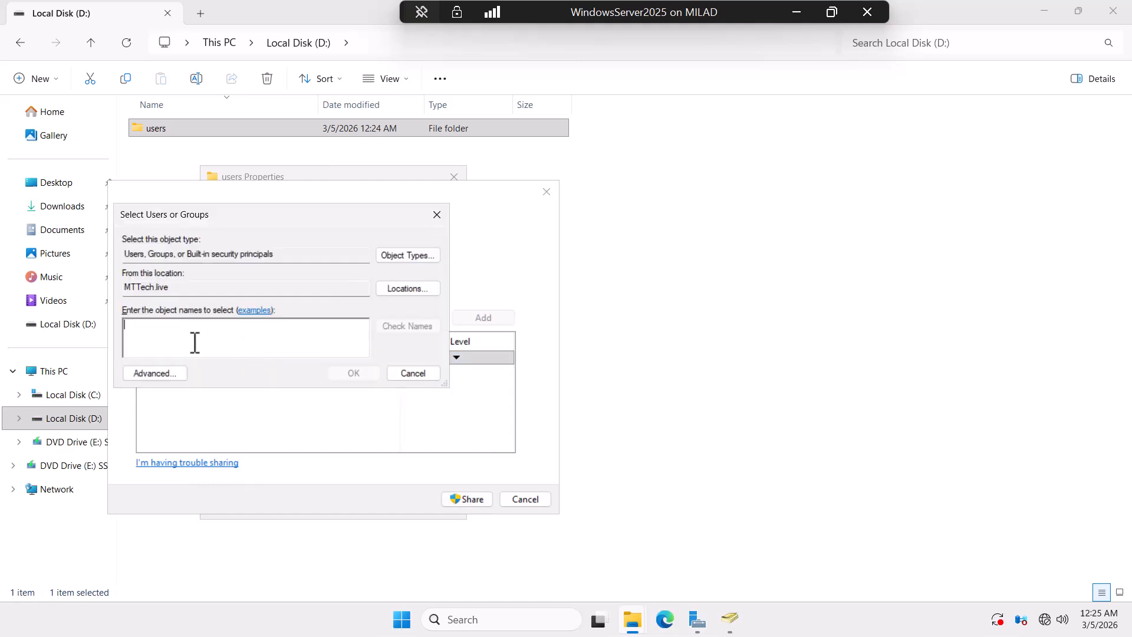
type("Hum")
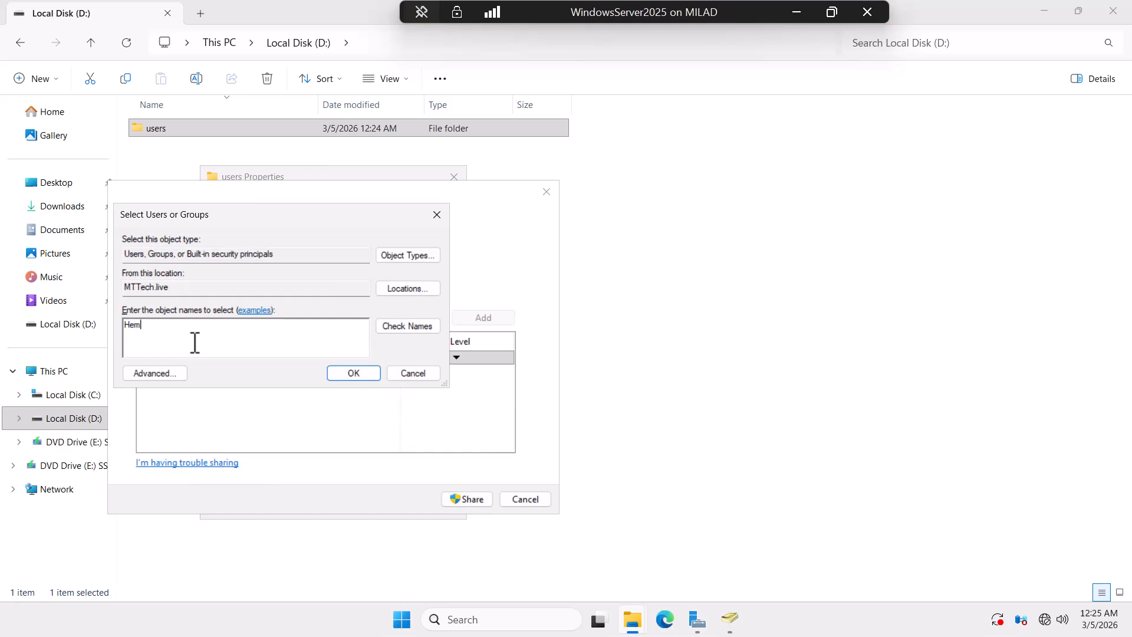
key("BackSpace")
key("BackSpace")
type("umanR")
left_click(406, 327)
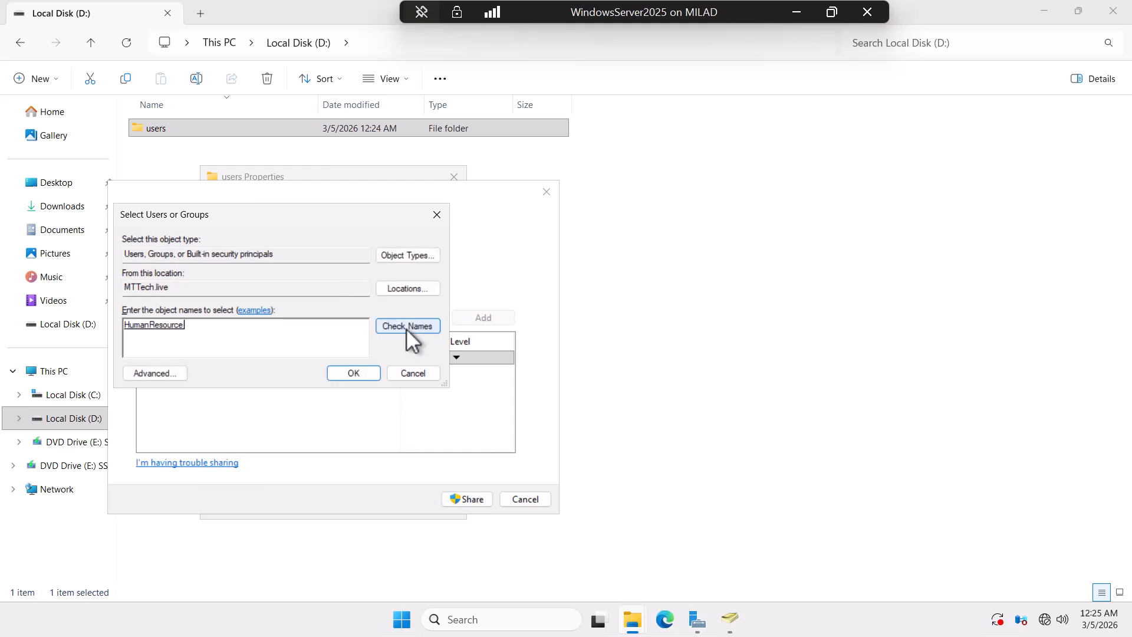
left_click(354, 373)
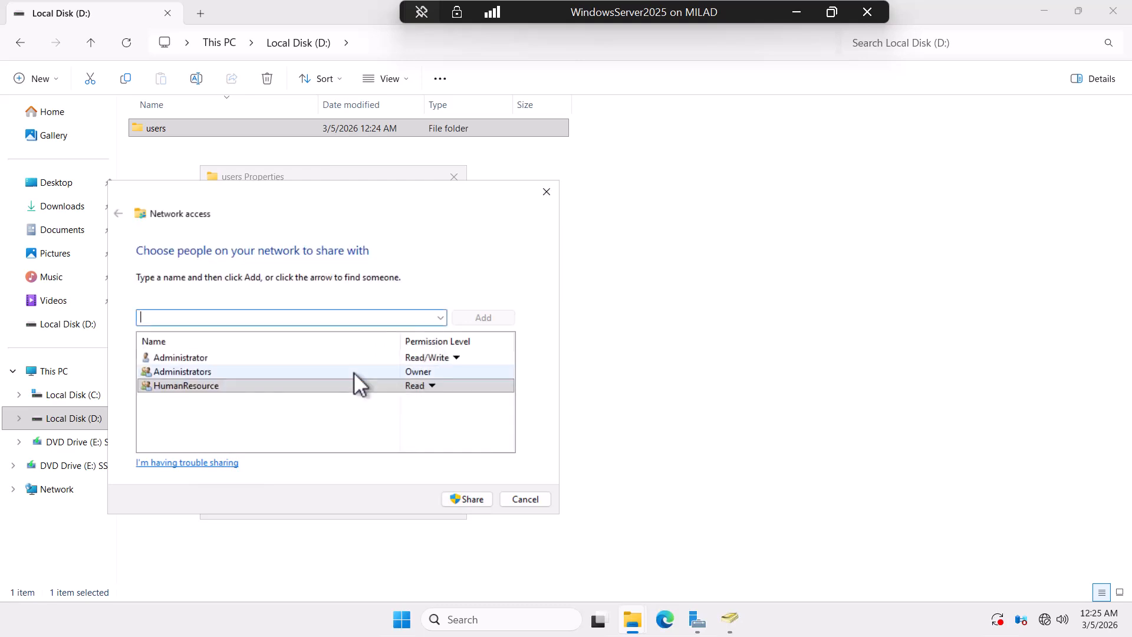
Step: Keep HumanResource at Read permission, share the folder, and close Properties
left_click(433, 384)
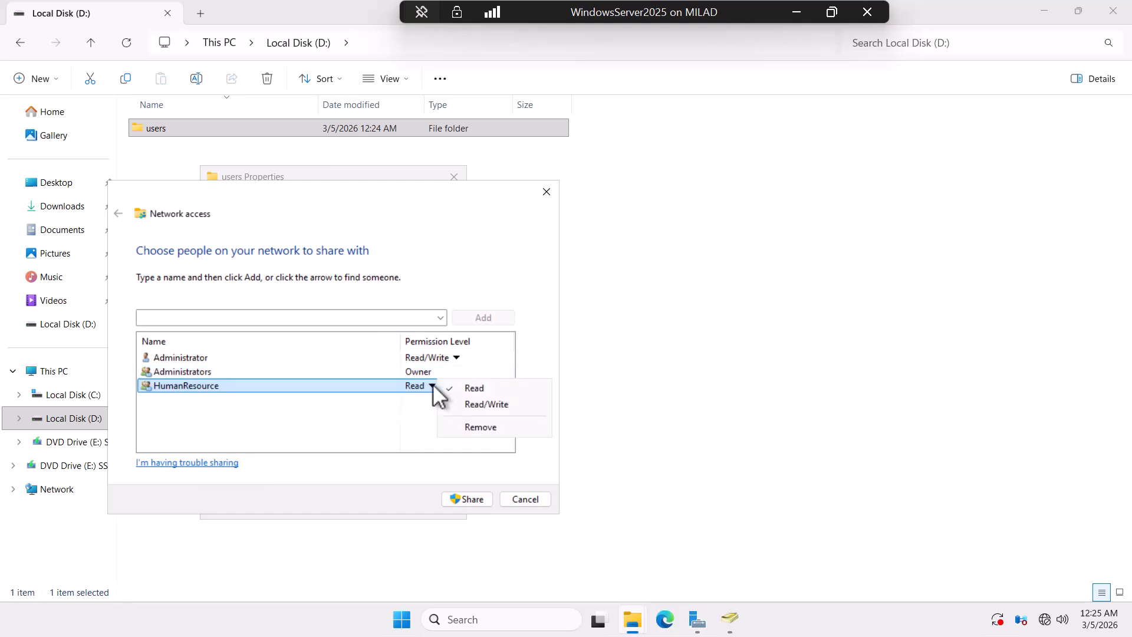
left_click(433, 383)
left_click(433, 383)
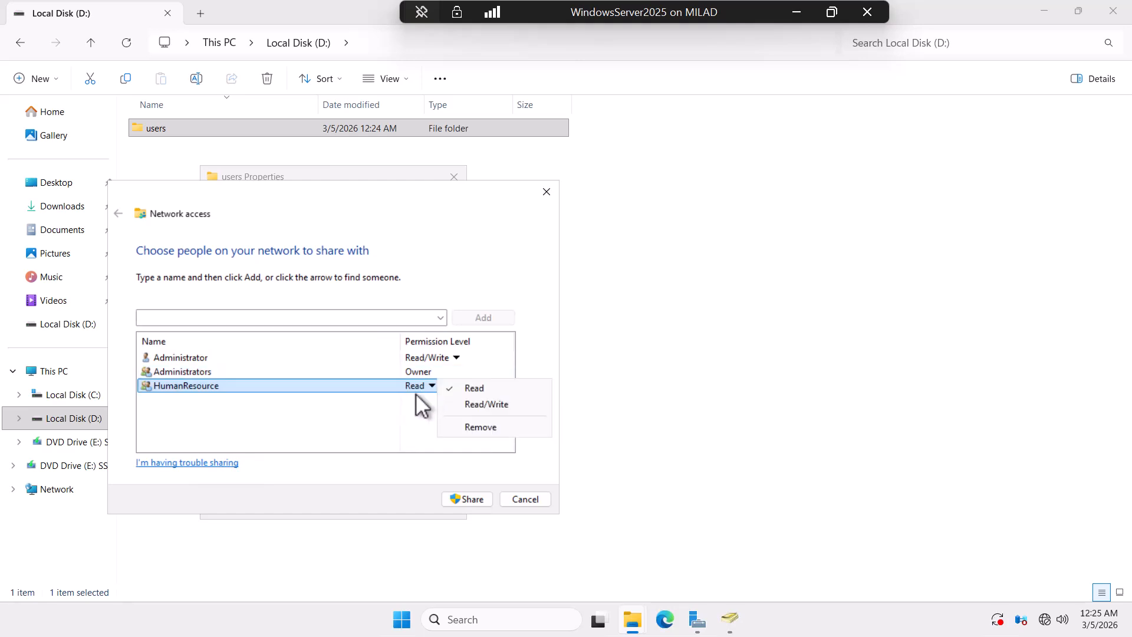
left_click(472, 500)
left_click(472, 500)
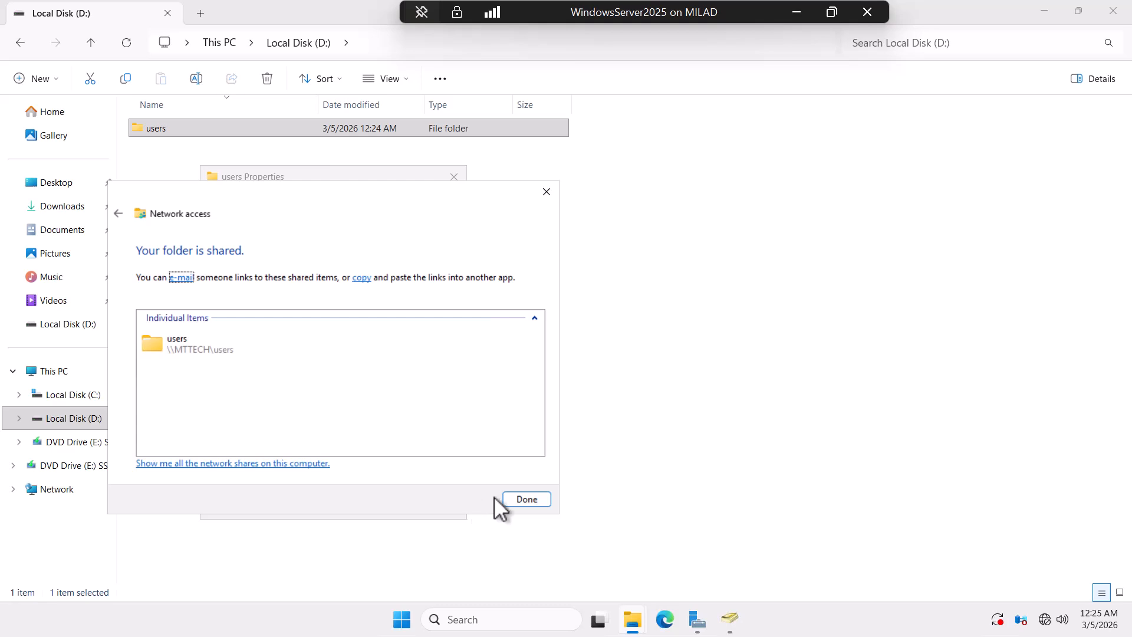
left_click(525, 500)
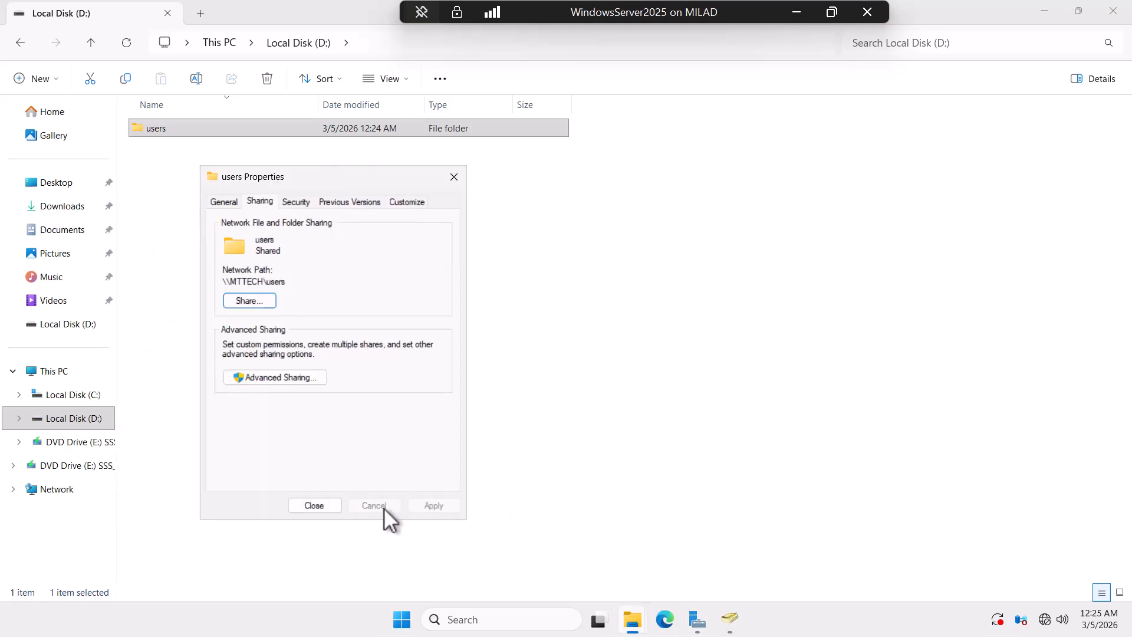
left_click(328, 506)
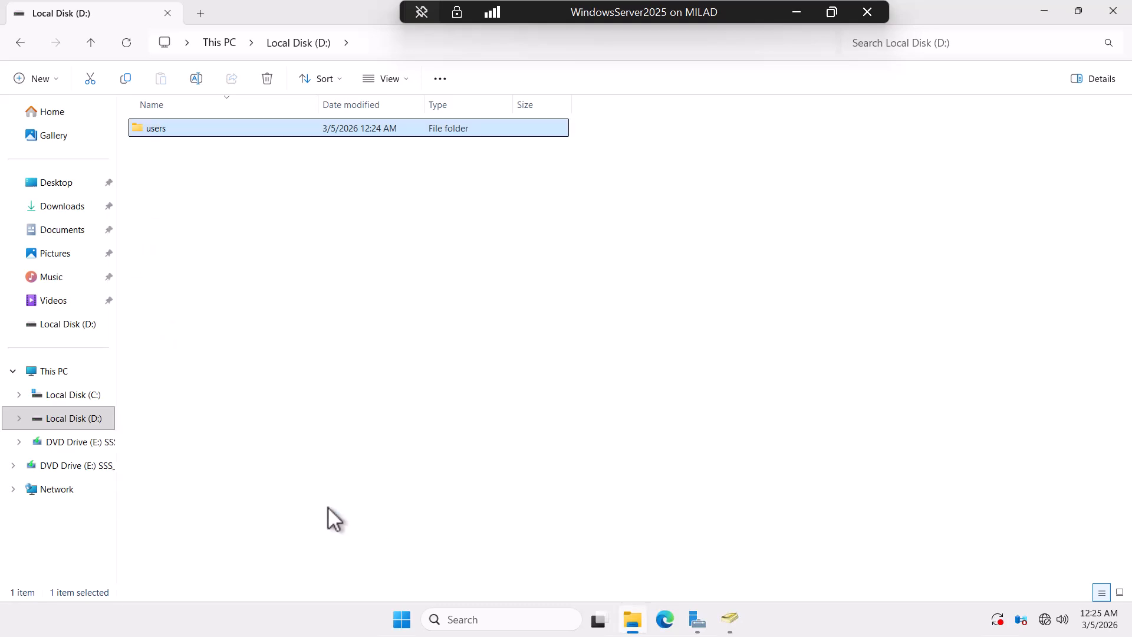
Step: Leave the server VM and switch back to the client virtual machine
left_click(1043, 13)
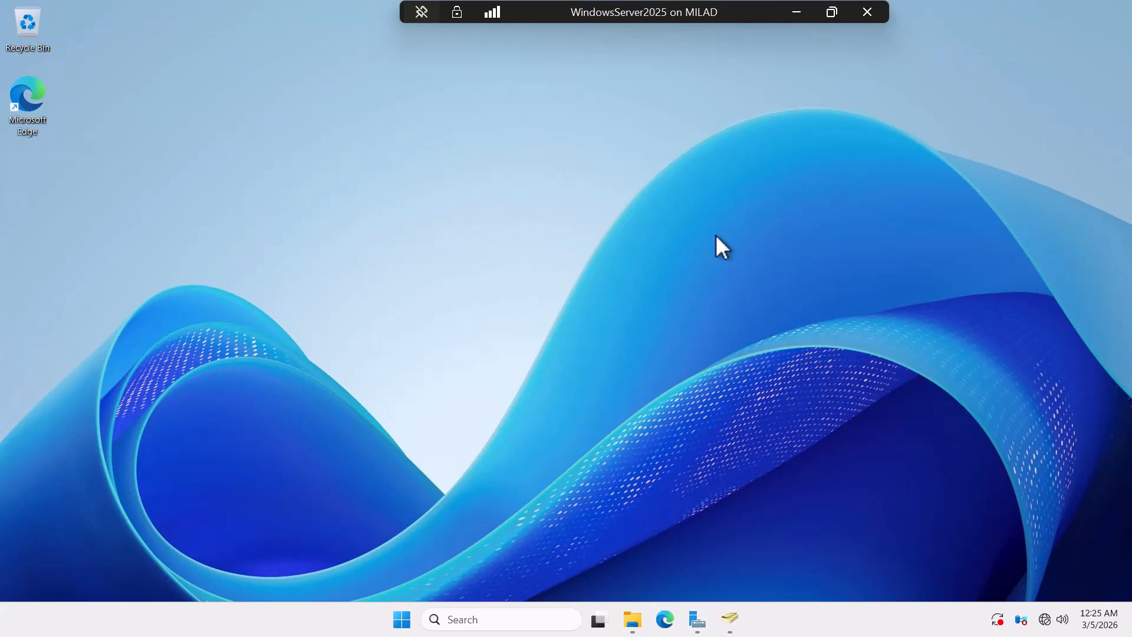
left_click(796, 12)
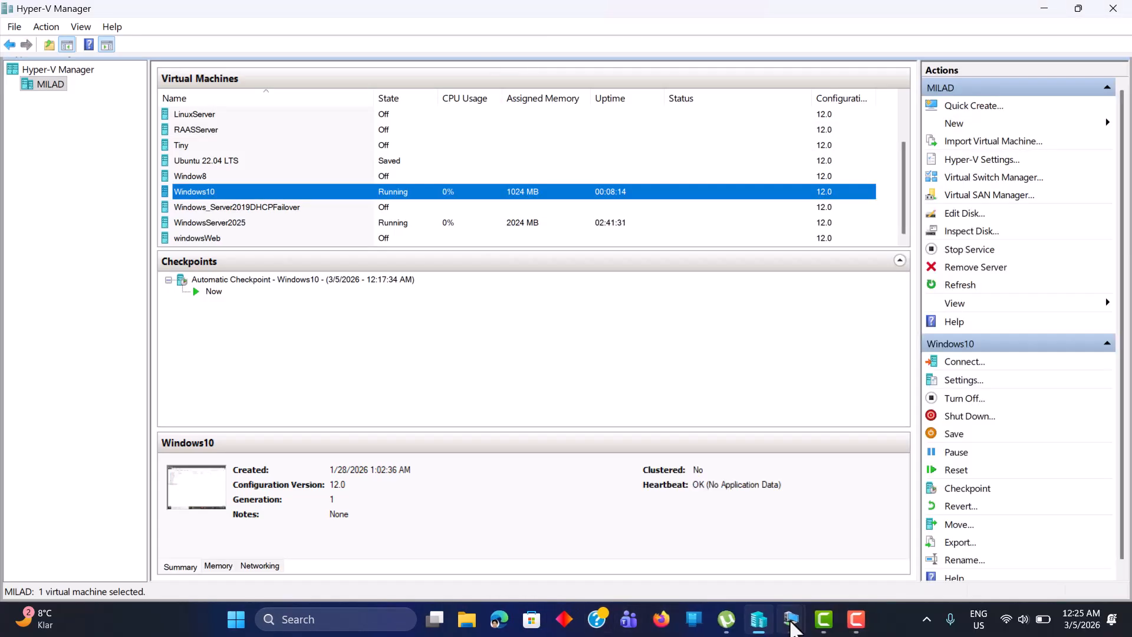
mouse_move(792, 619)
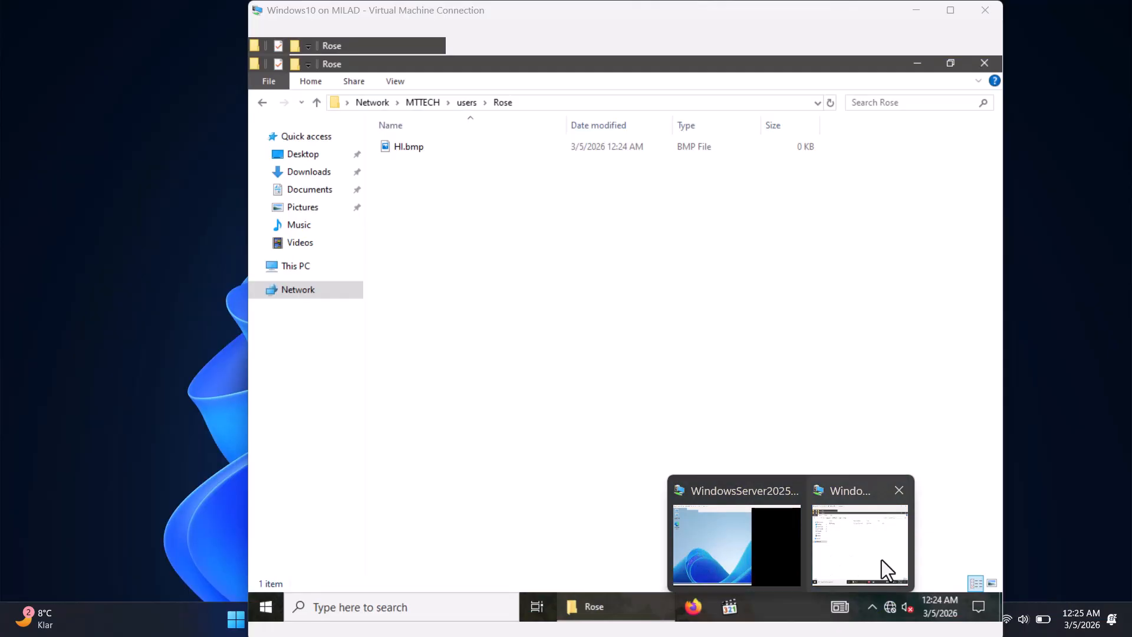
left_click(882, 561)
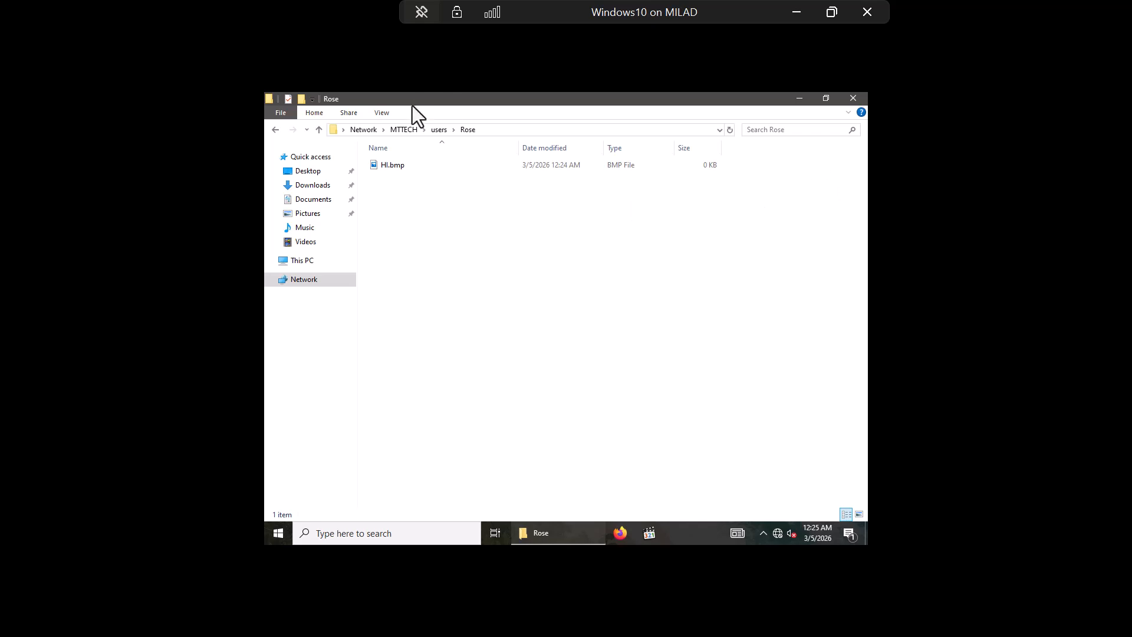
Step: Try deleting Hi.bmp from Rose, retry after File Access Denied, then cancel
left_click(396, 168)
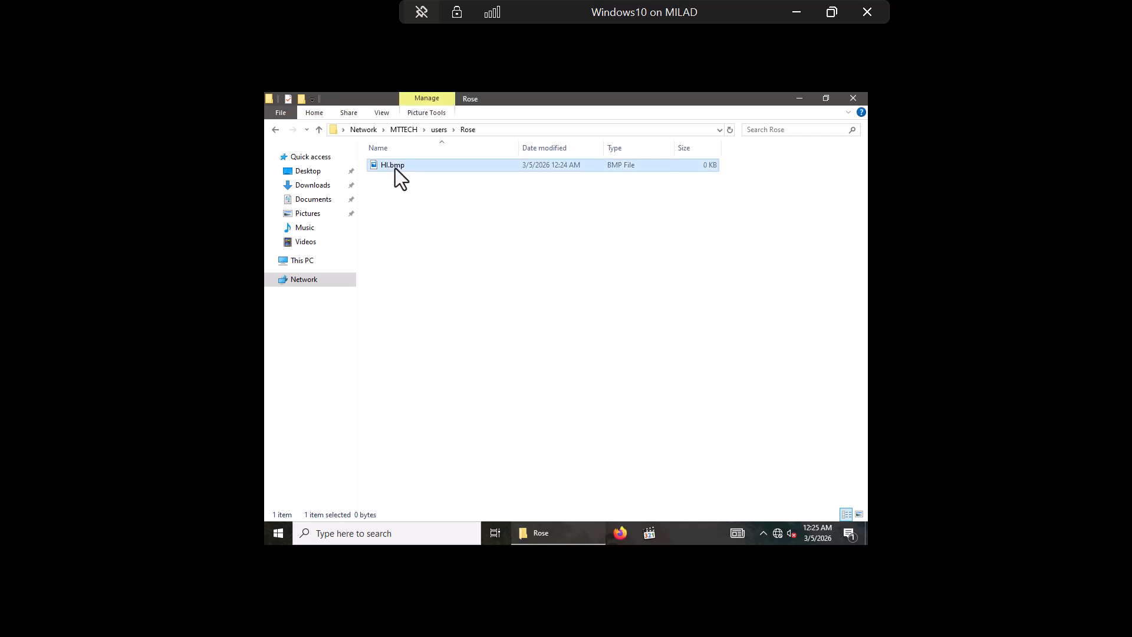
right_click(395, 168)
left_click(444, 476)
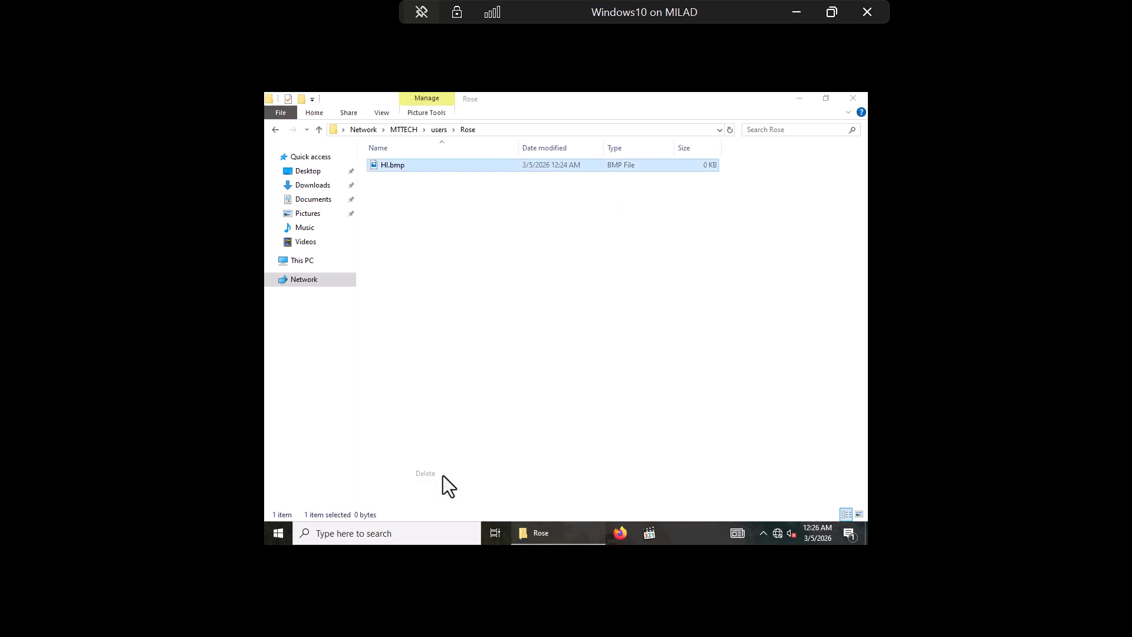
left_click(611, 324)
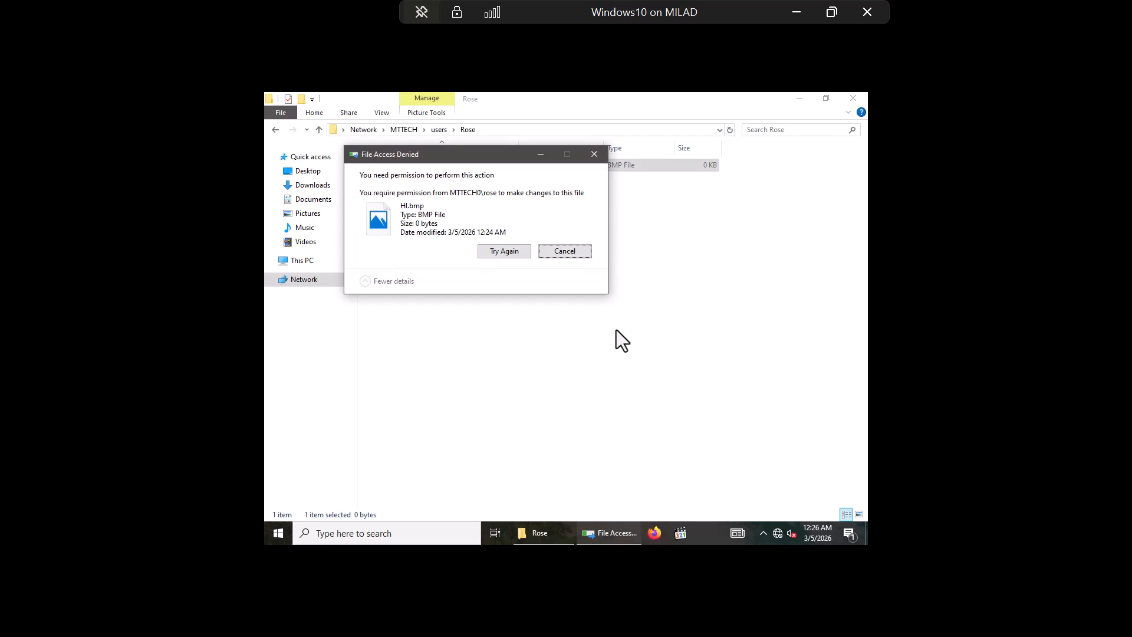
left_click(521, 255)
left_click(521, 254)
left_click(521, 254)
left_click(521, 254)
left_click(559, 252)
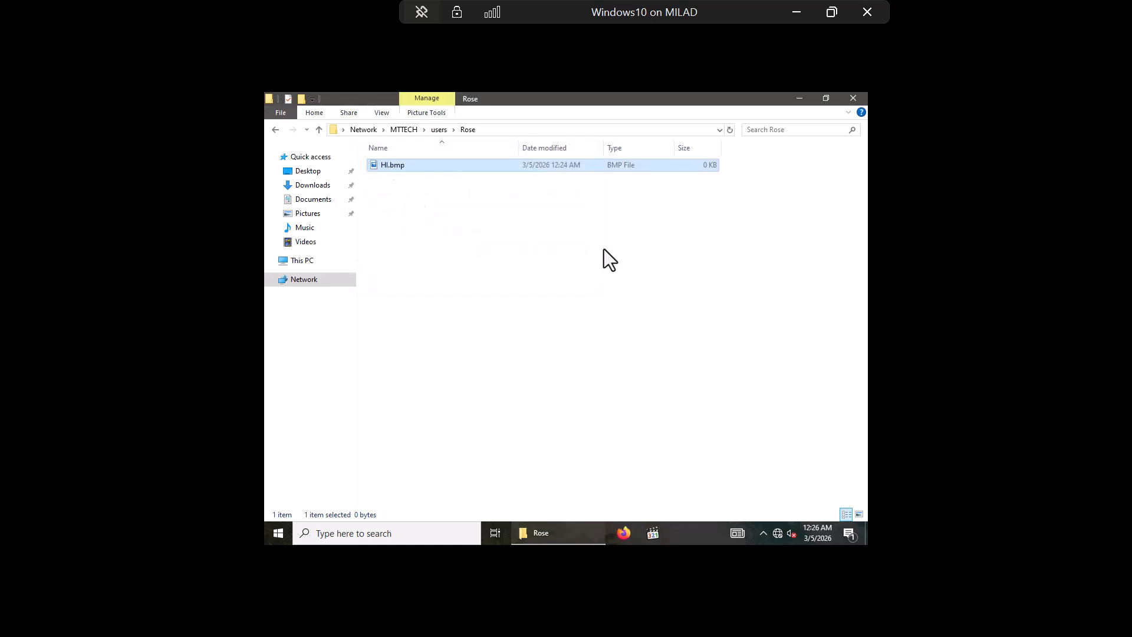
left_click(796, 12)
Step: Switch to the server VM and restore the Local Disk (D:) window
mouse_move(790, 626)
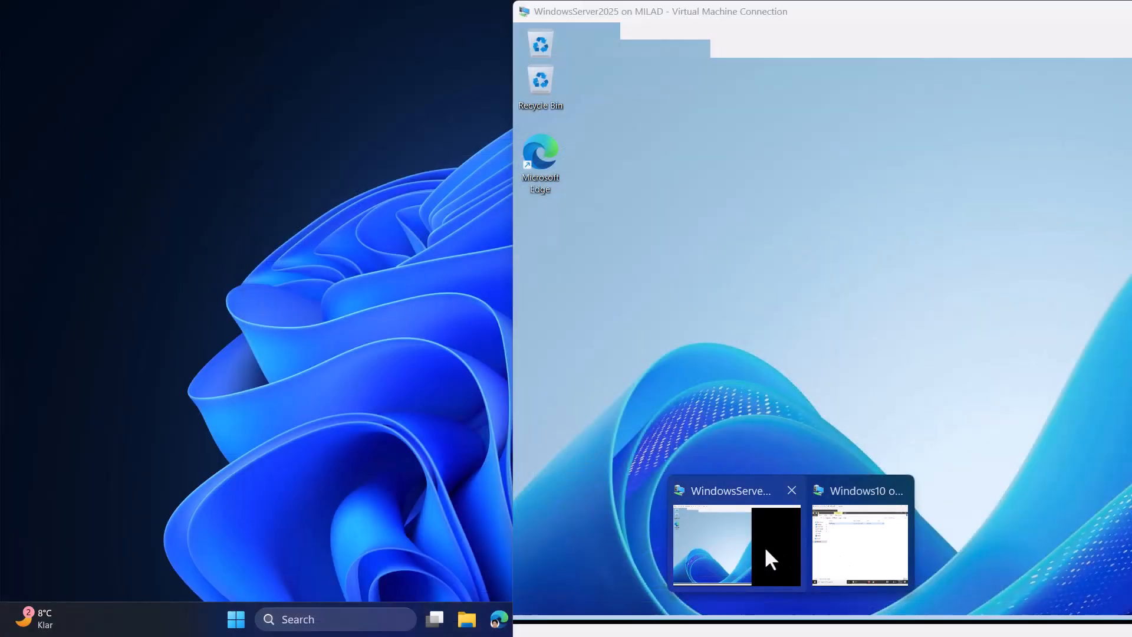
left_click(765, 549)
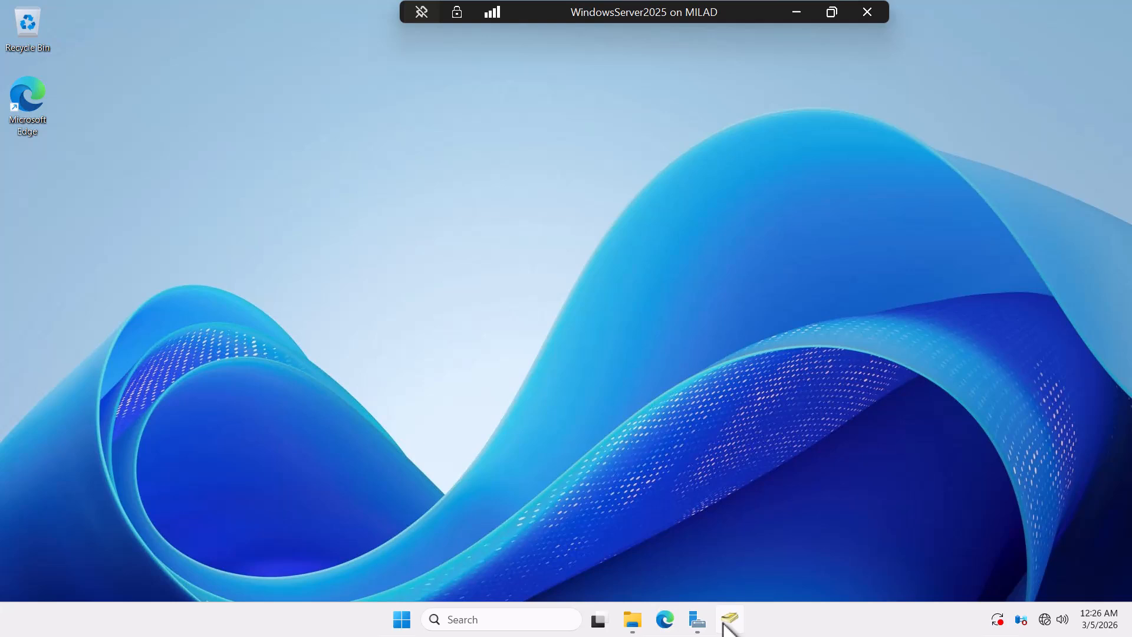
left_click(632, 620)
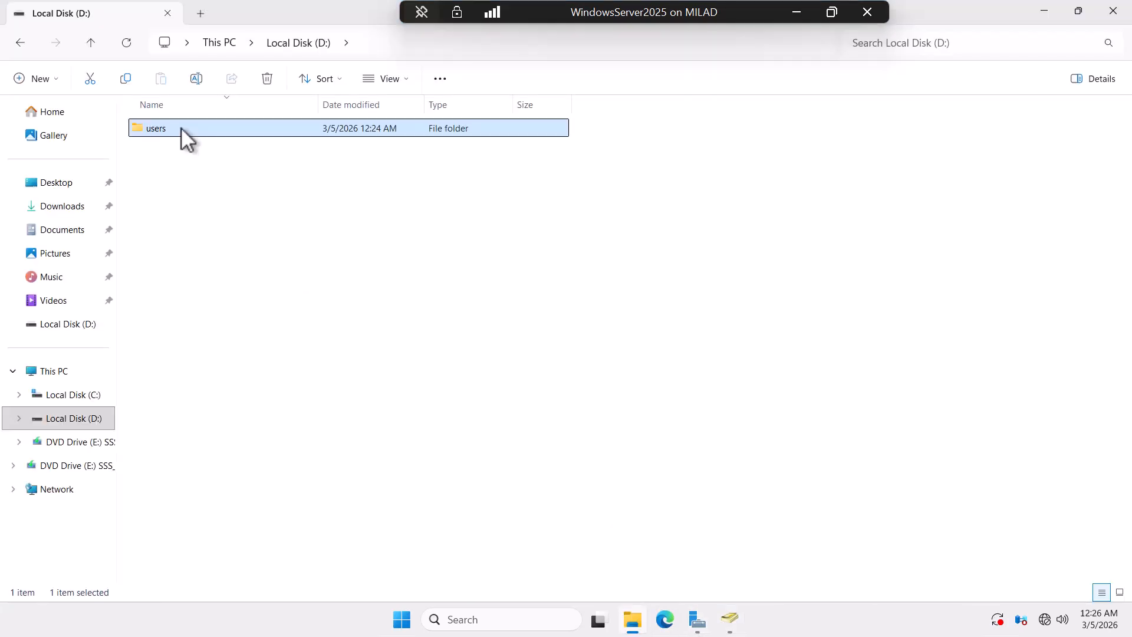
Step: Change HumanResource's share permission on the users folder from Read to Read/Write
right_click(180, 127)
left_click(246, 356)
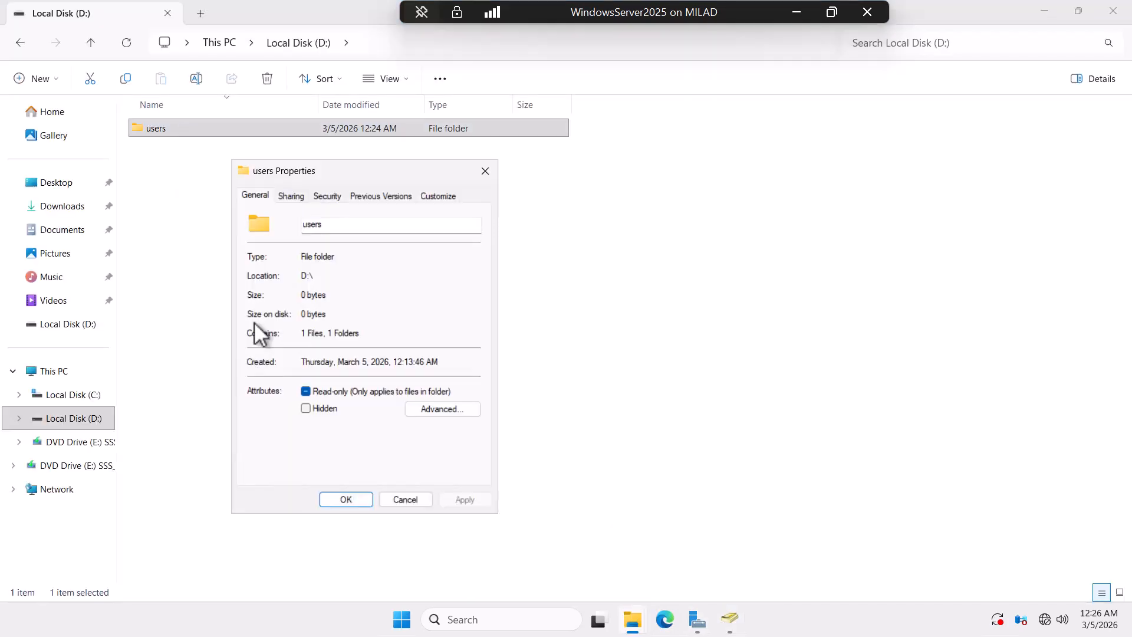
left_click(291, 196)
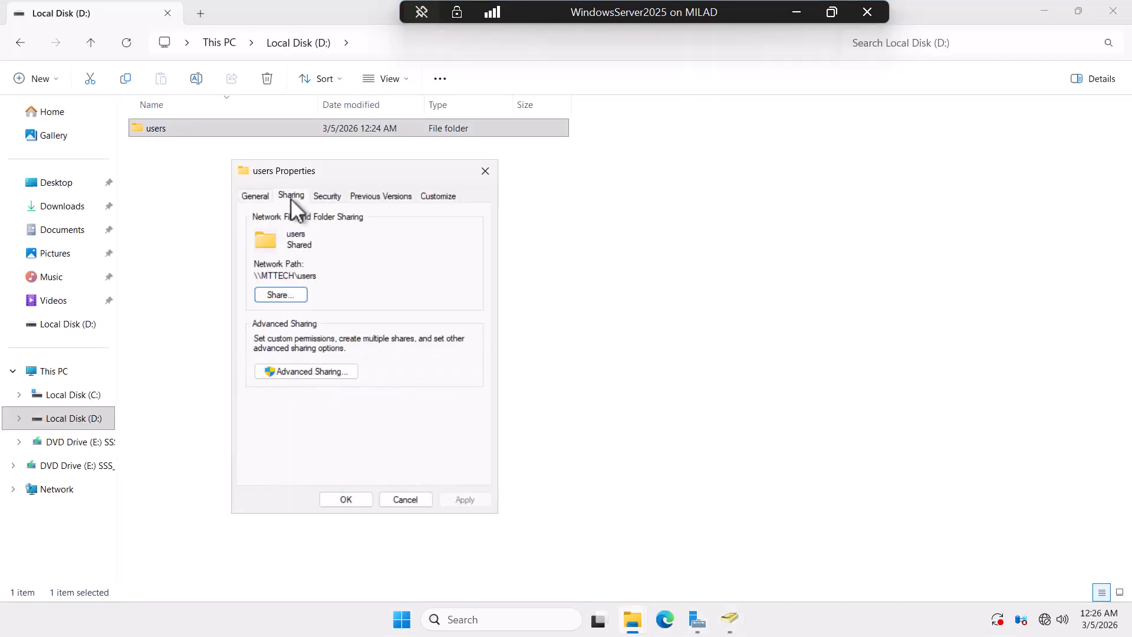
left_click(294, 295)
left_click(220, 382)
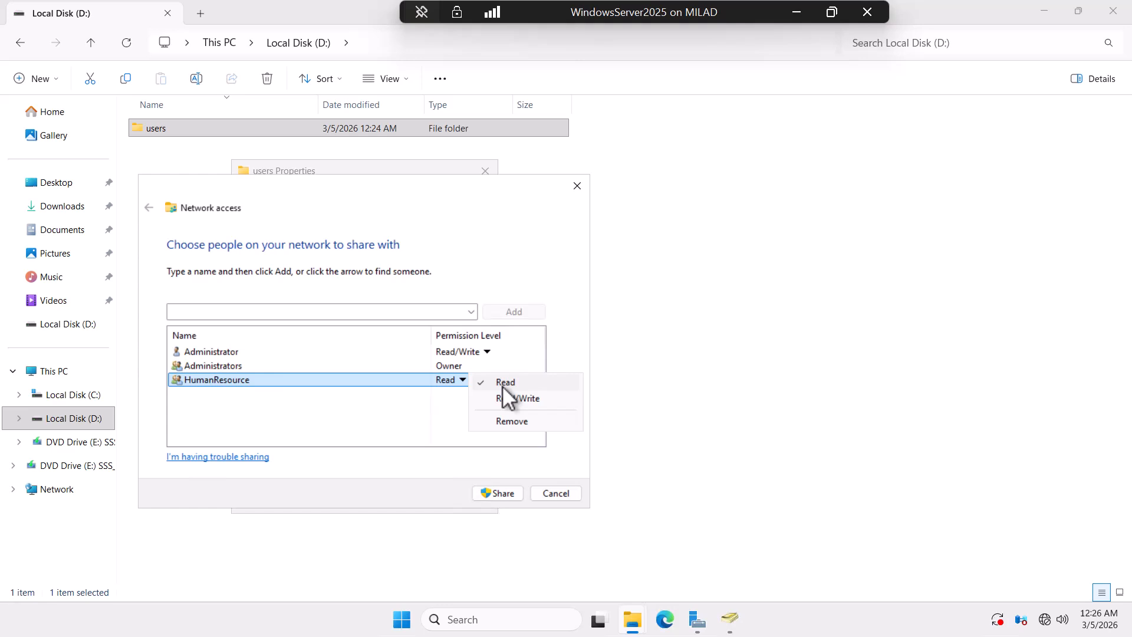
left_click(511, 399)
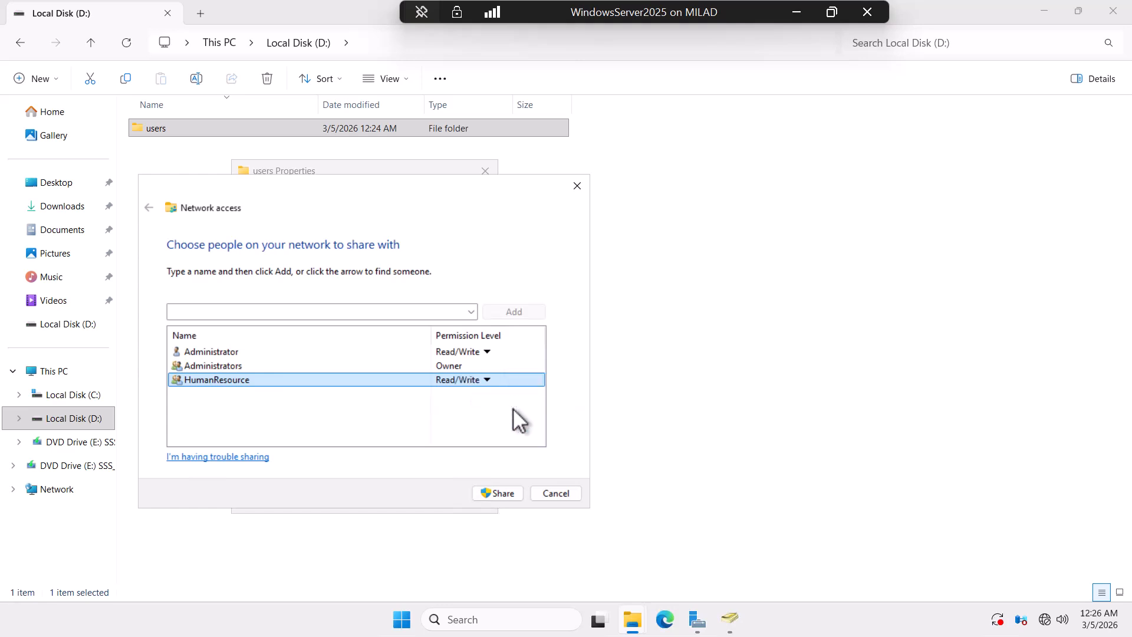
left_click(497, 491)
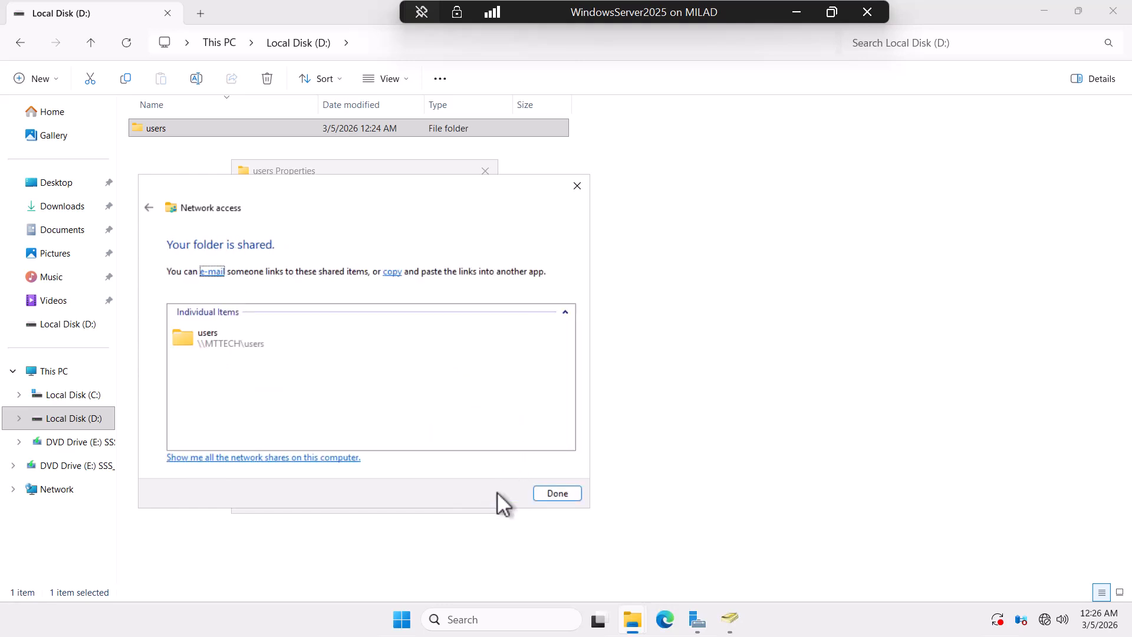
left_click(557, 494)
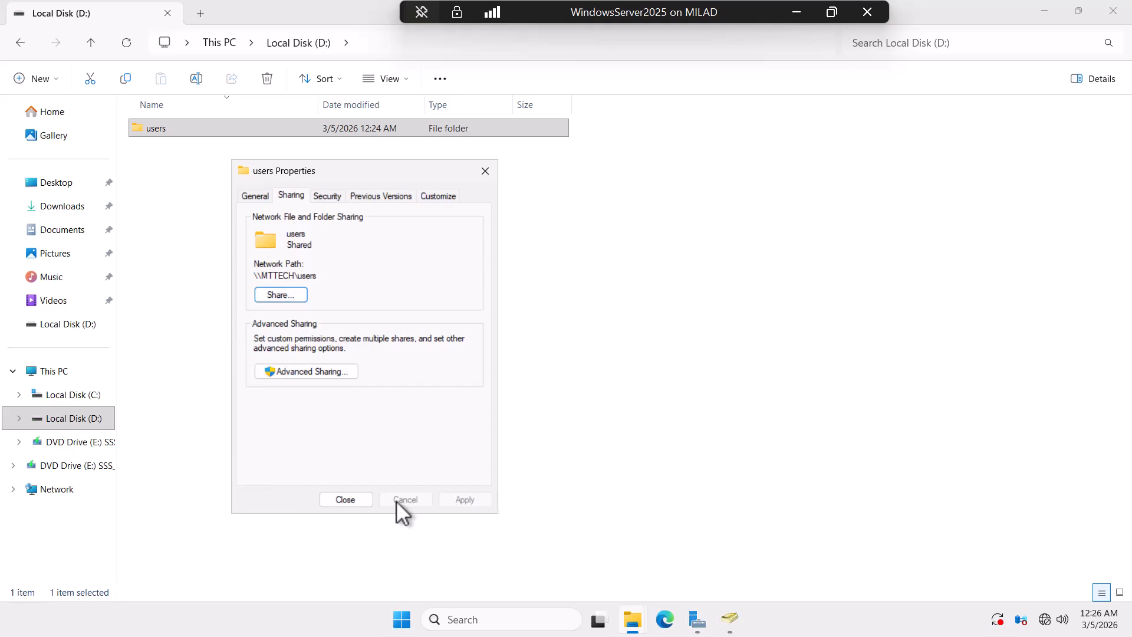
left_click(353, 501)
Step: Back on the client VM, reopen \\MTTECH\users through Run
left_click(796, 12)
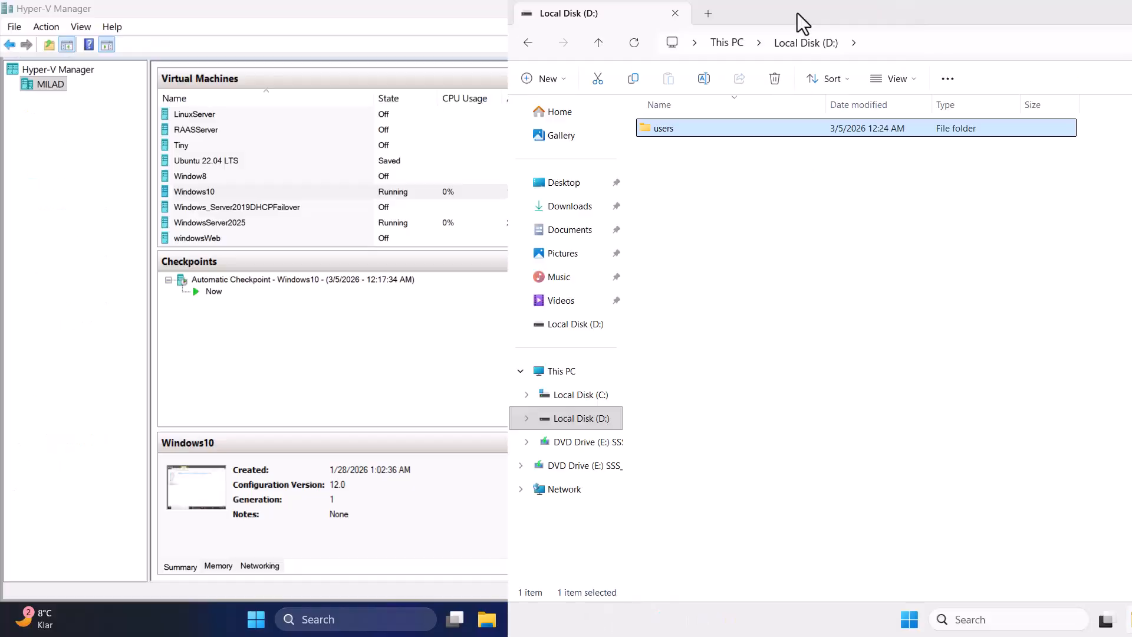
mouse_move(788, 626)
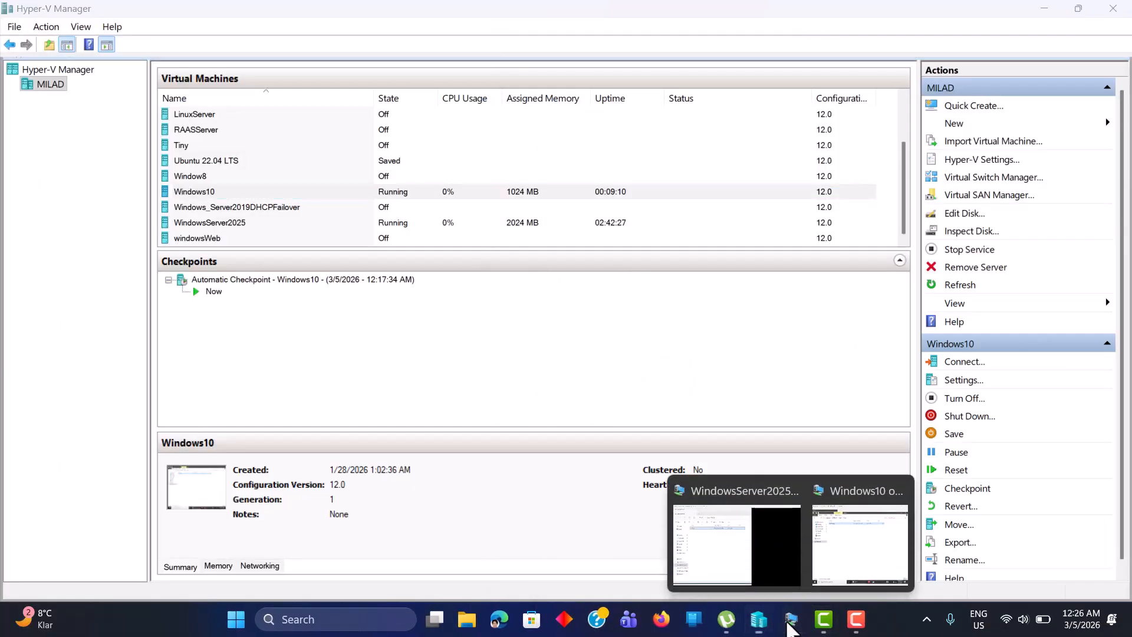
left_click(838, 557)
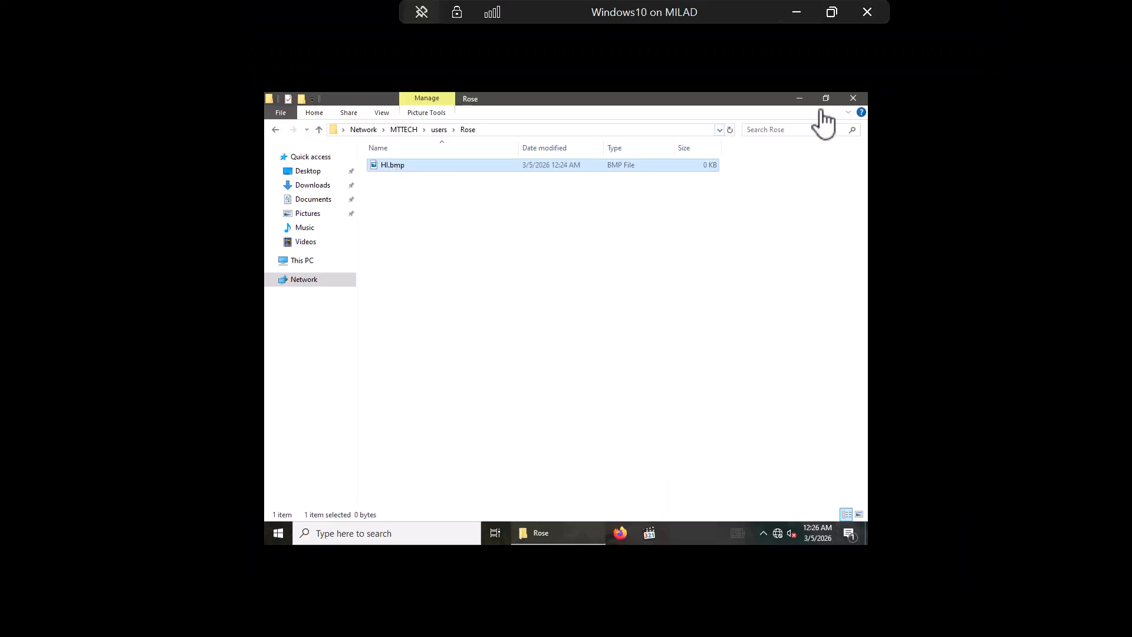
left_click(853, 98)
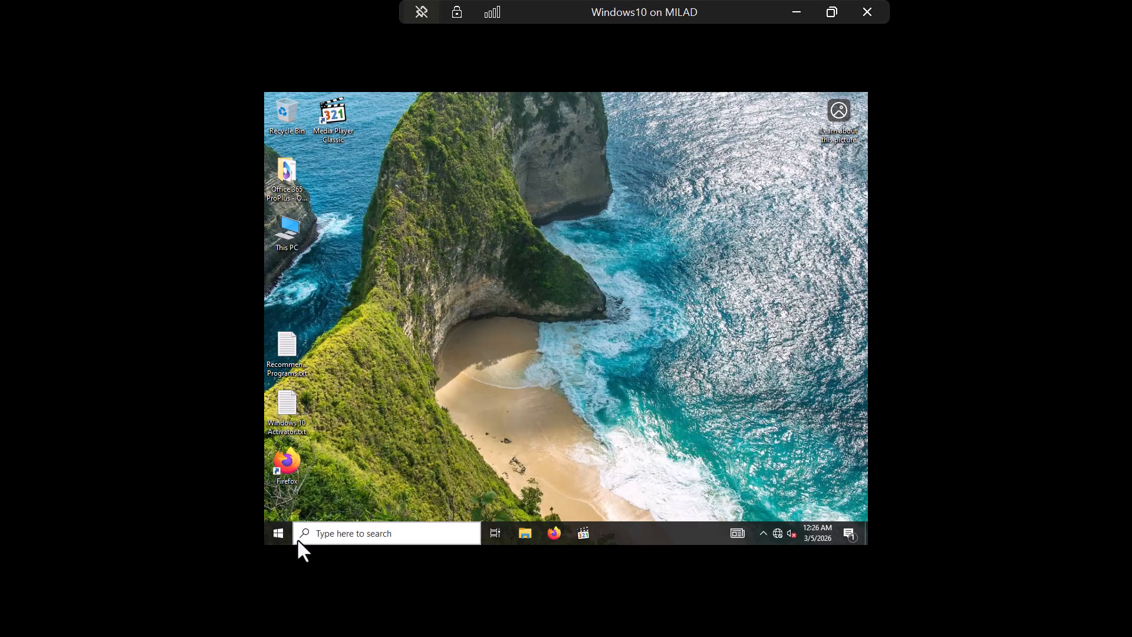
key("super+r")
key("Return")
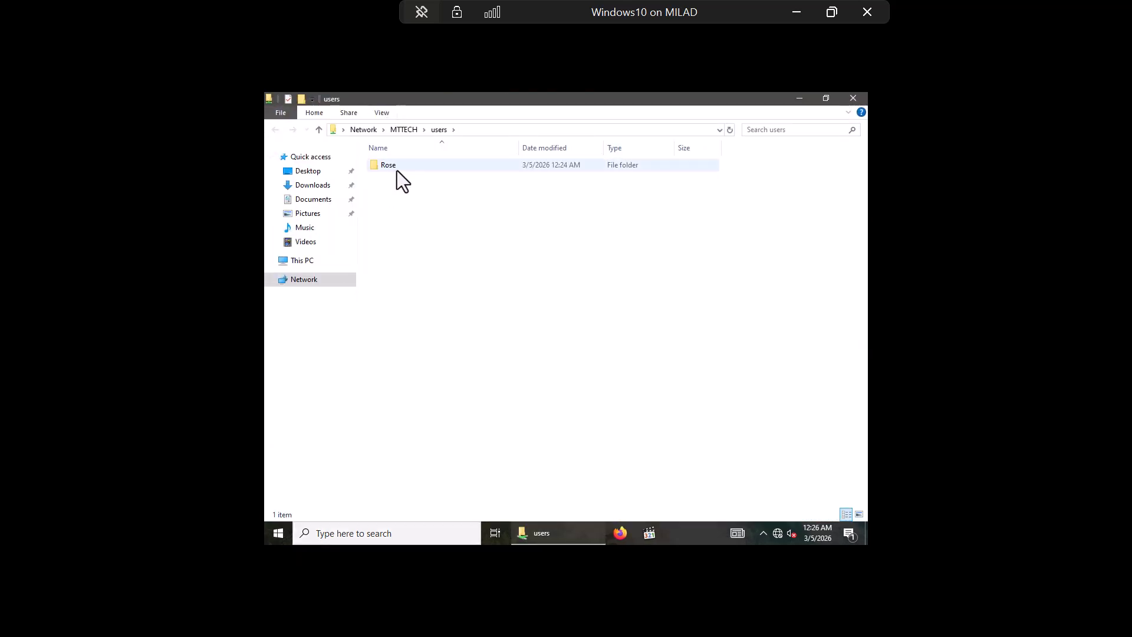
Step: Delete Hi.bmp from the Rose folder, leaving it empty, and close the window
double_click(398, 171)
right_click(398, 170)
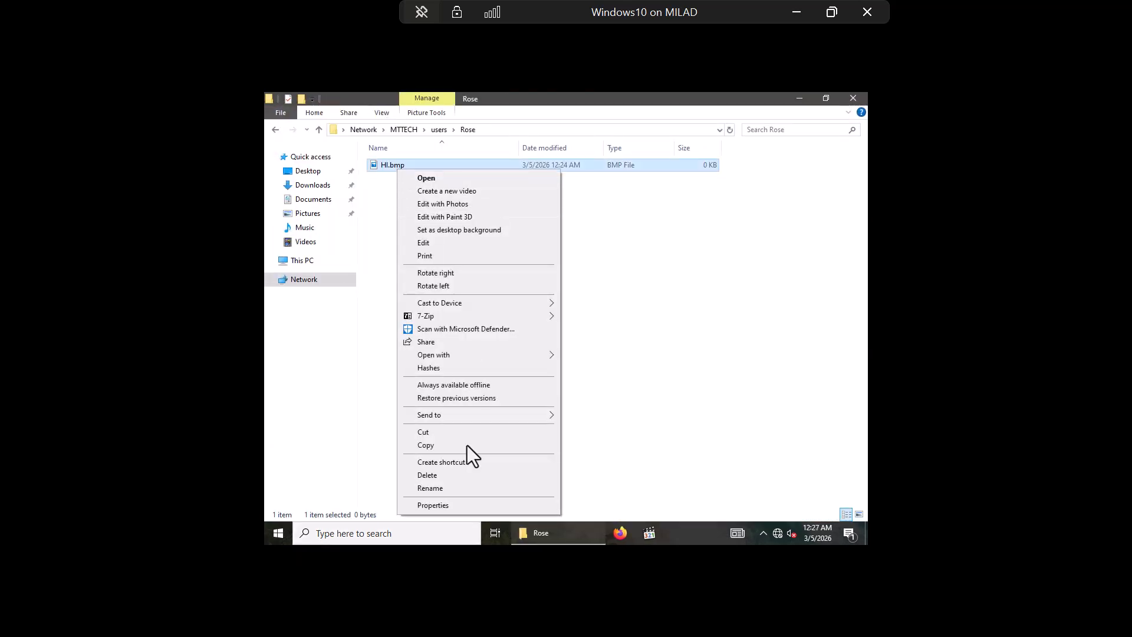
left_click(426, 475)
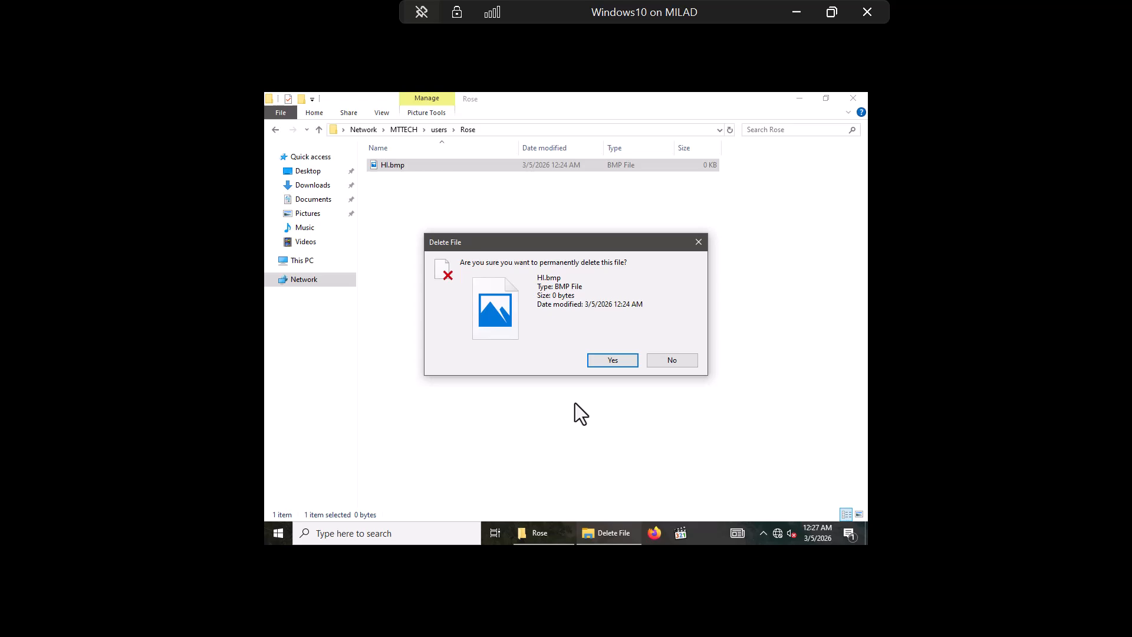
left_click(596, 360)
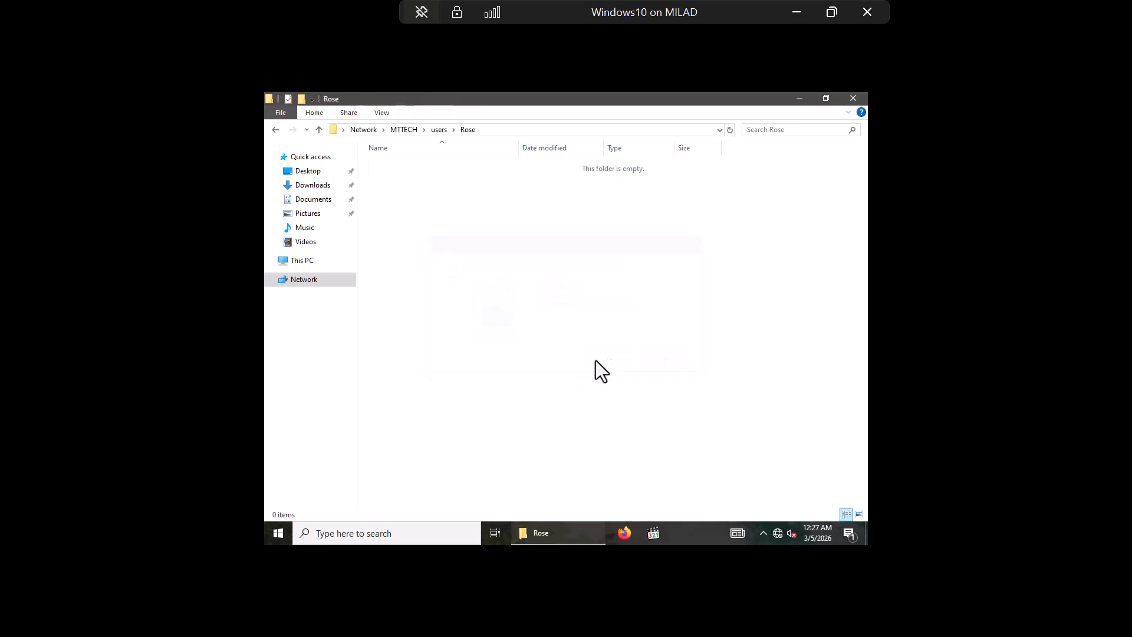
left_click(850, 98)
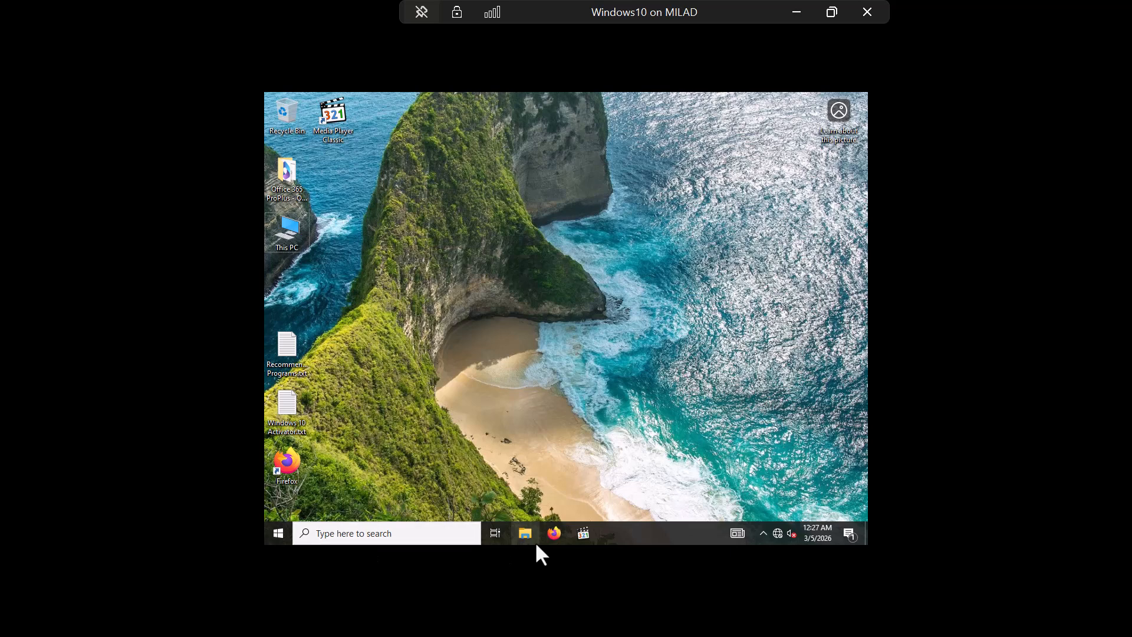
key("super+r")
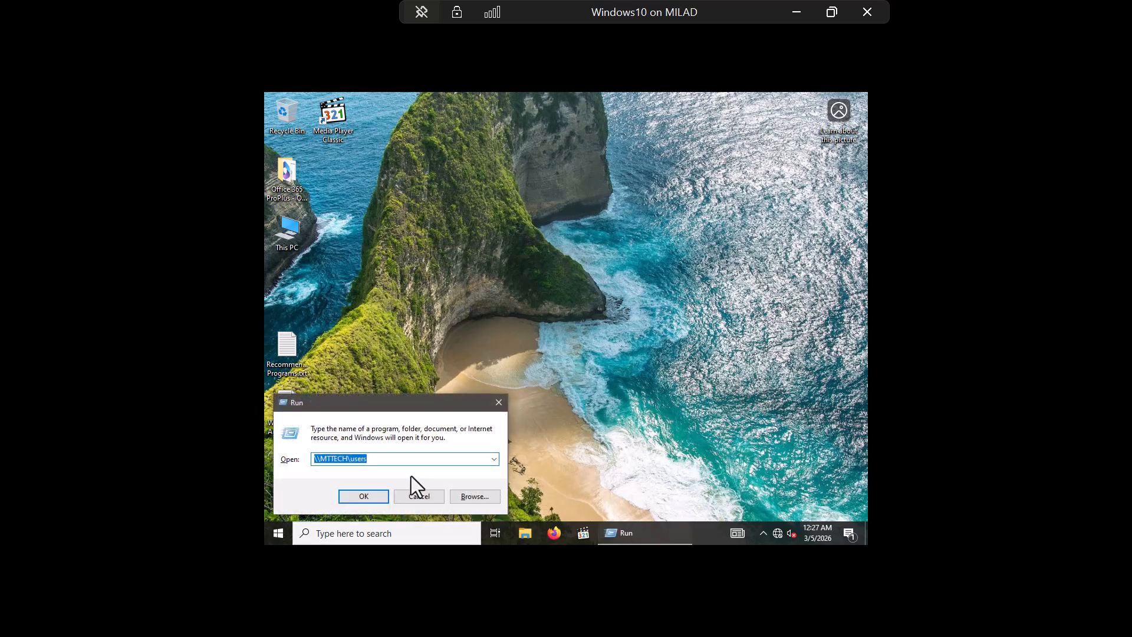
Step: Open \\192.168.1.10 by IP, check users\Rose, then return to the netlogon, sysvol, users share list
key("BackSpace")
type("\\\\")
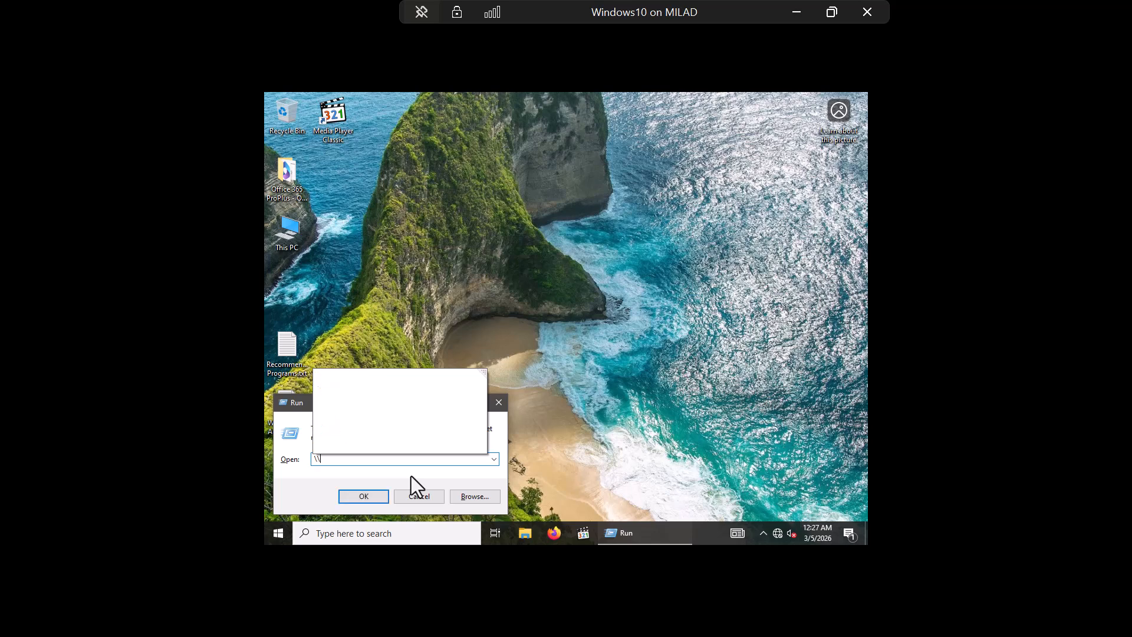
type("192")
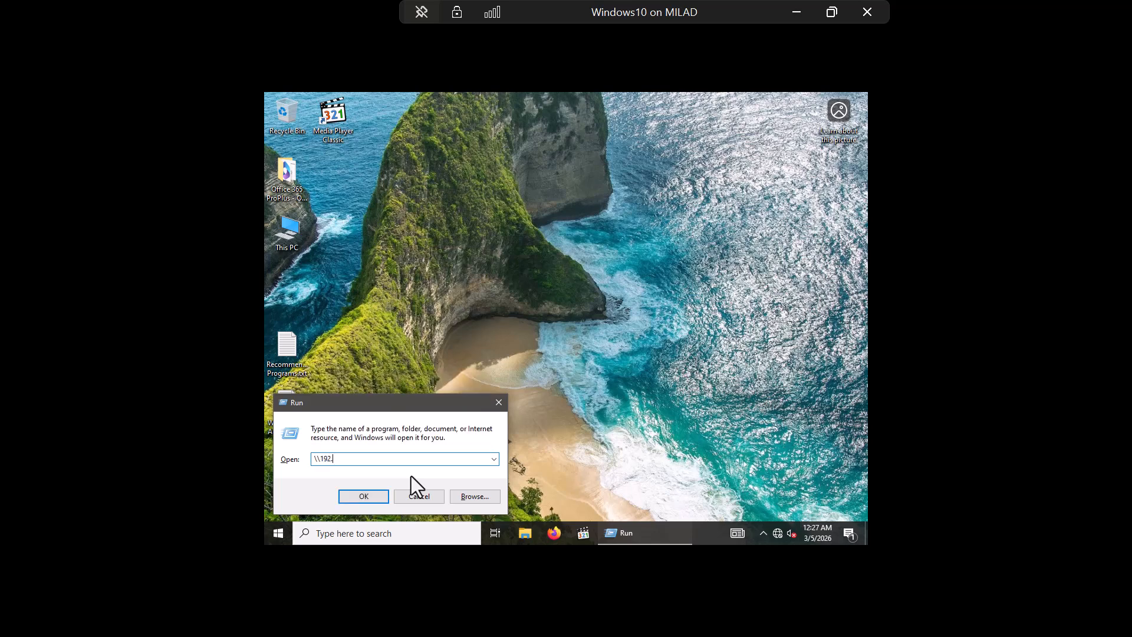
type(".168.1.10")
key("Return")
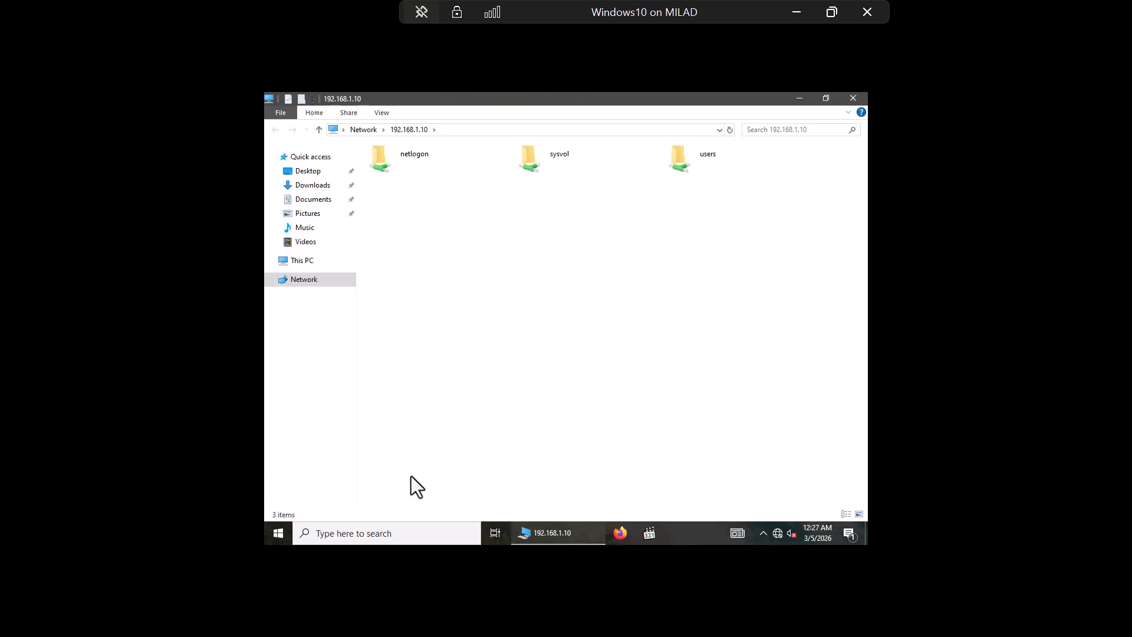
double_click(686, 165)
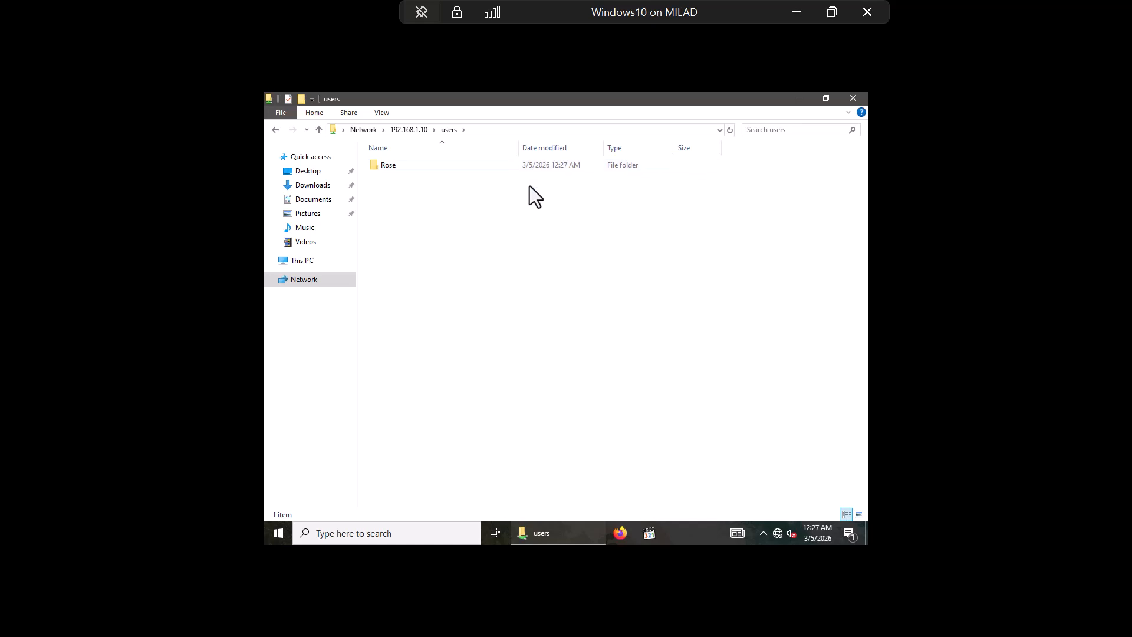
double_click(446, 164)
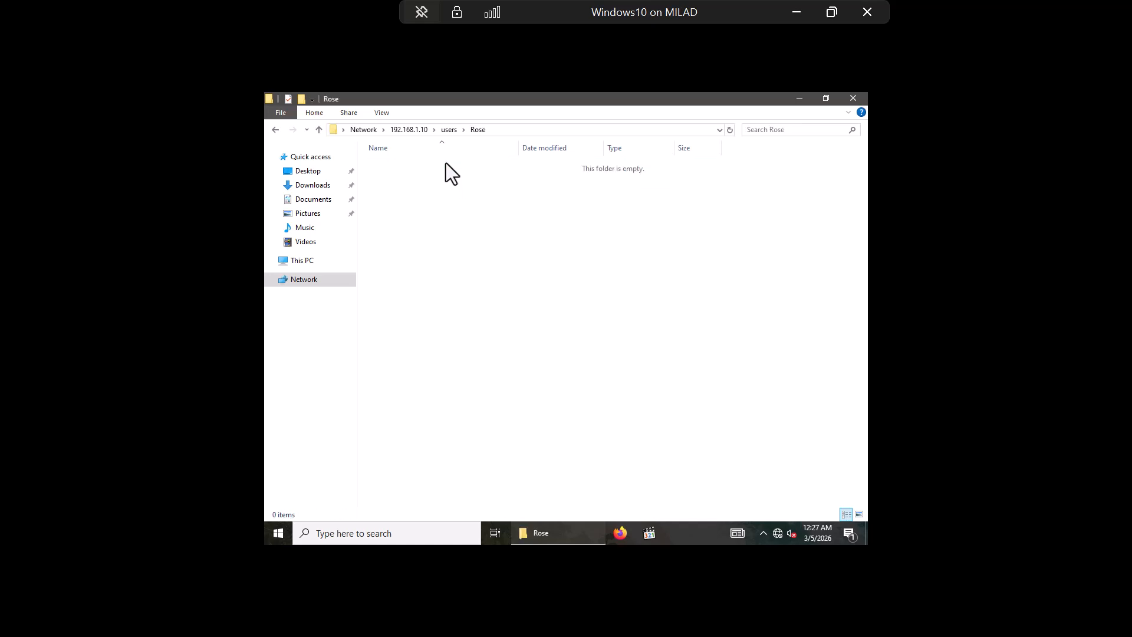
left_click(277, 127)
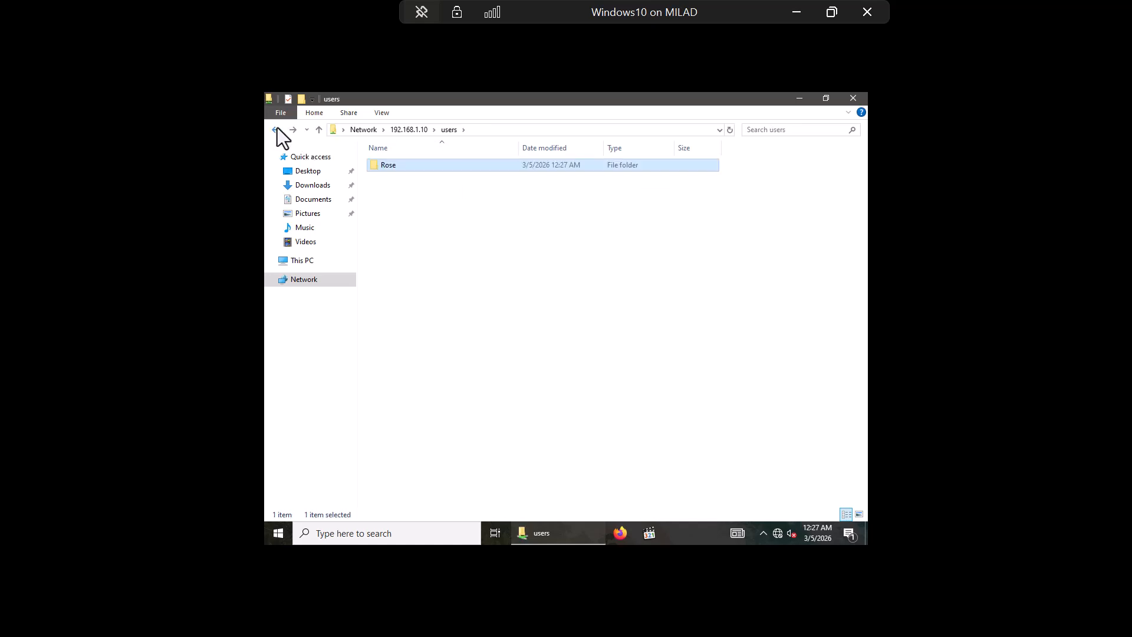
left_click(277, 128)
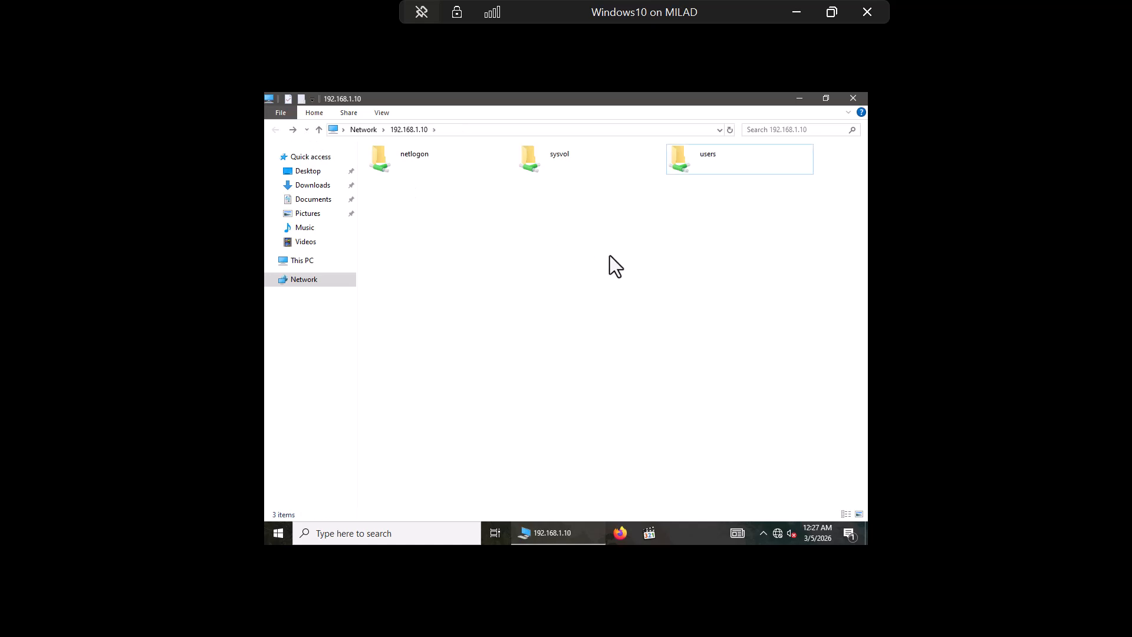
Step: Map the 192.168.1.10 users share to drive letter U:, then close both Explorer windows
right_click(696, 158)
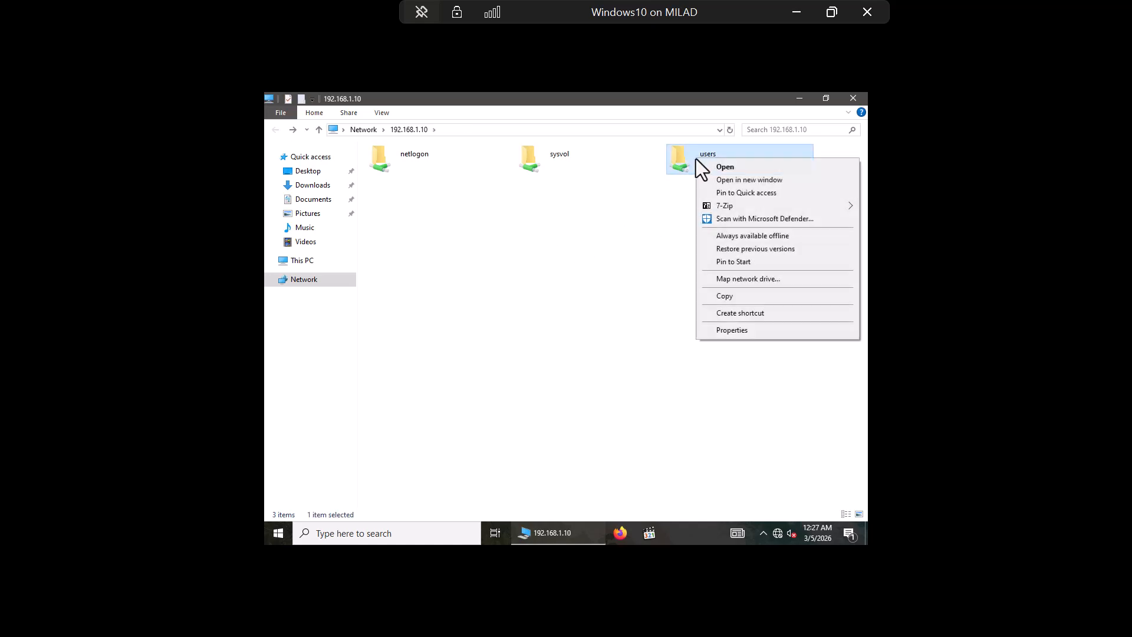
left_click(732, 280)
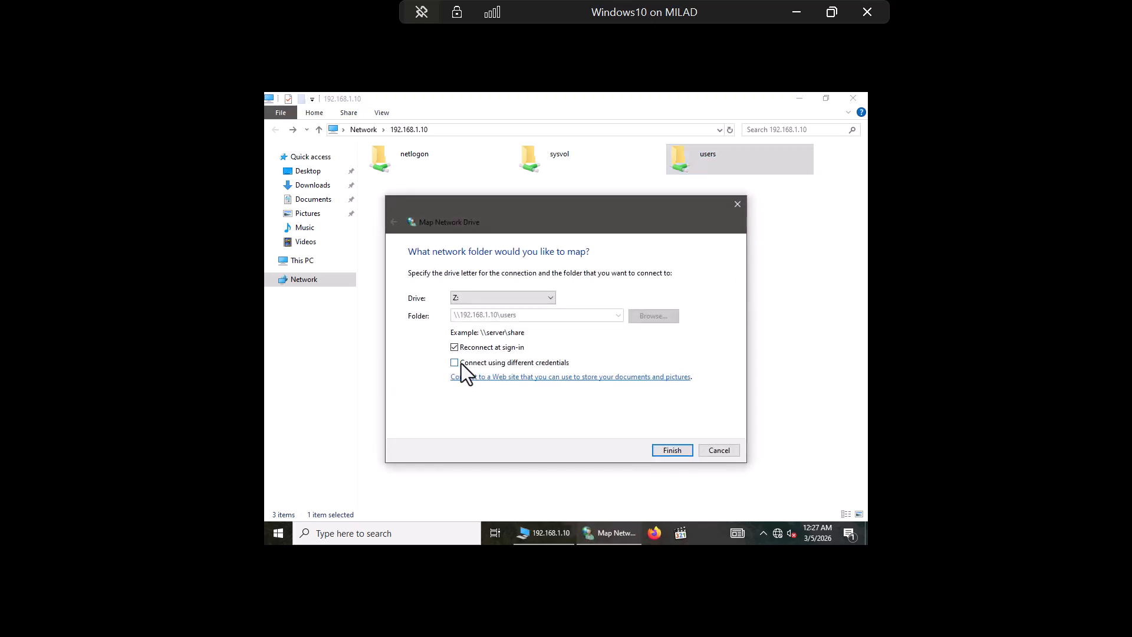
left_click(495, 295)
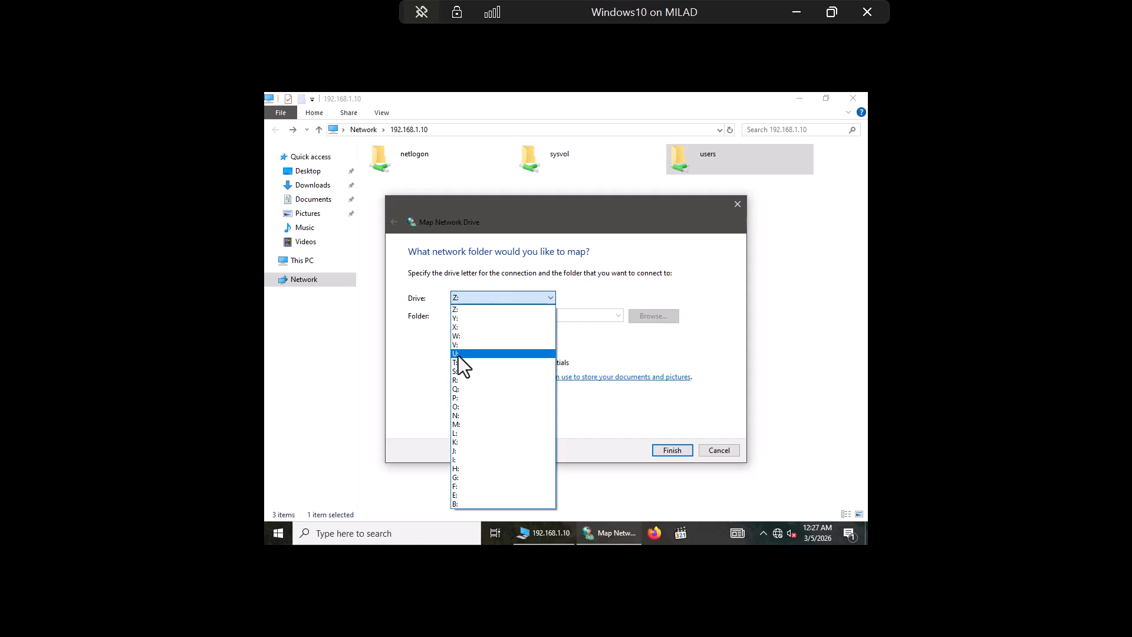
left_click(460, 354)
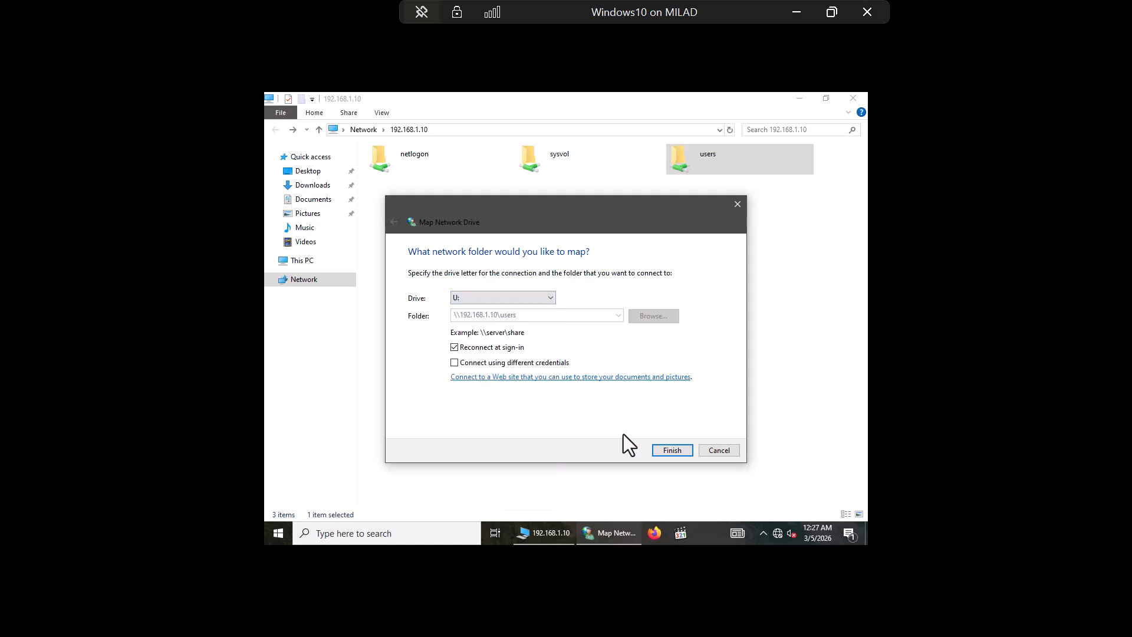
left_click(674, 449)
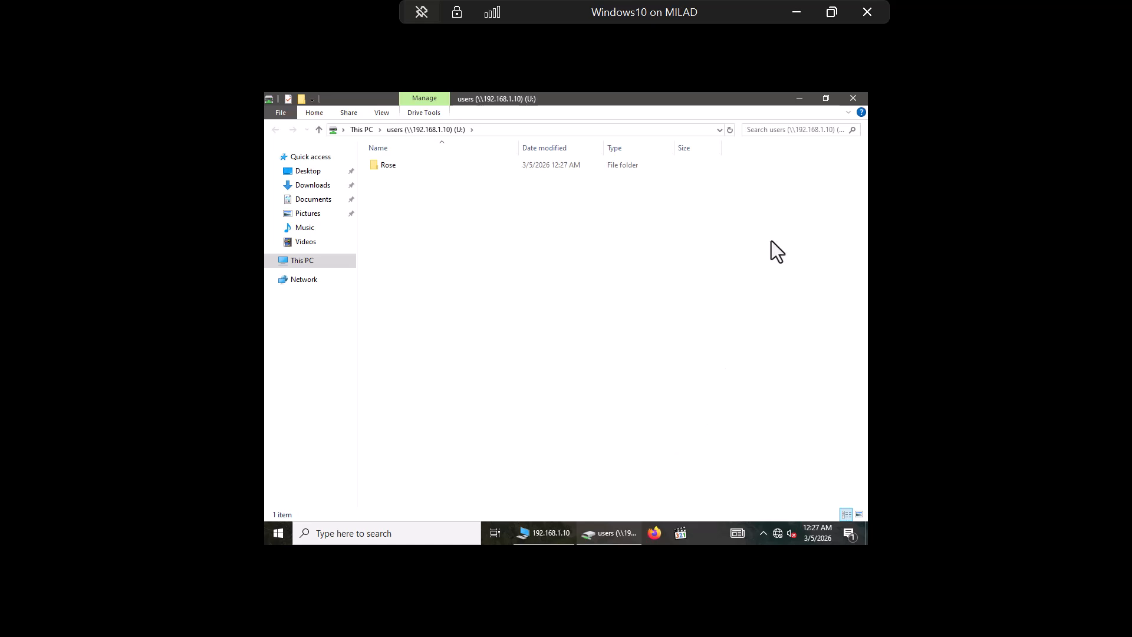
left_click(851, 99)
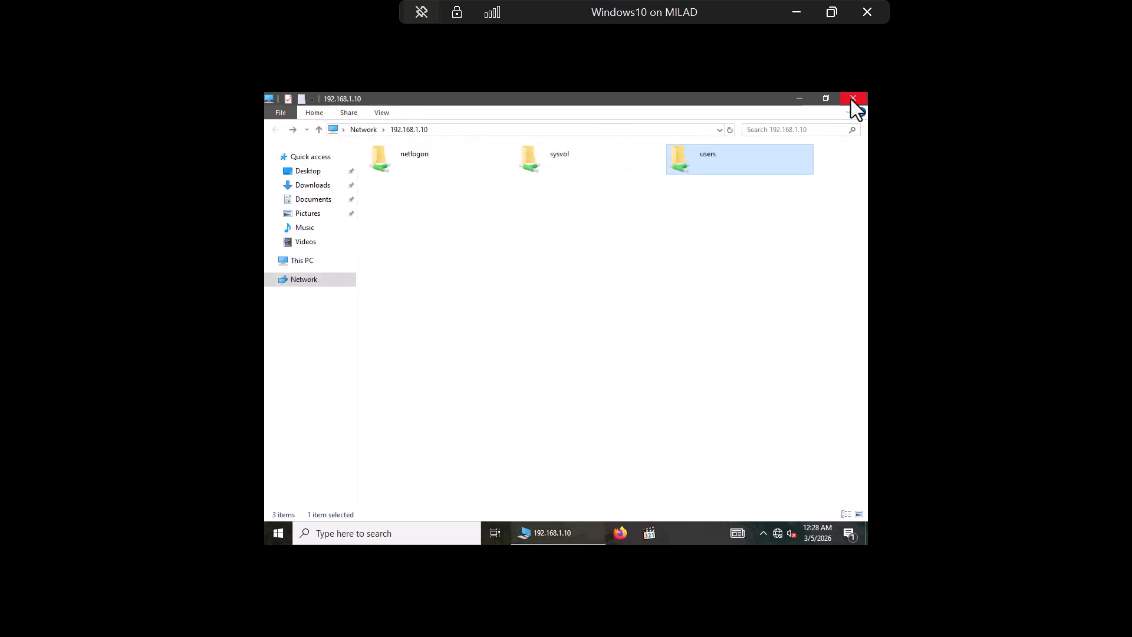
left_click(851, 99)
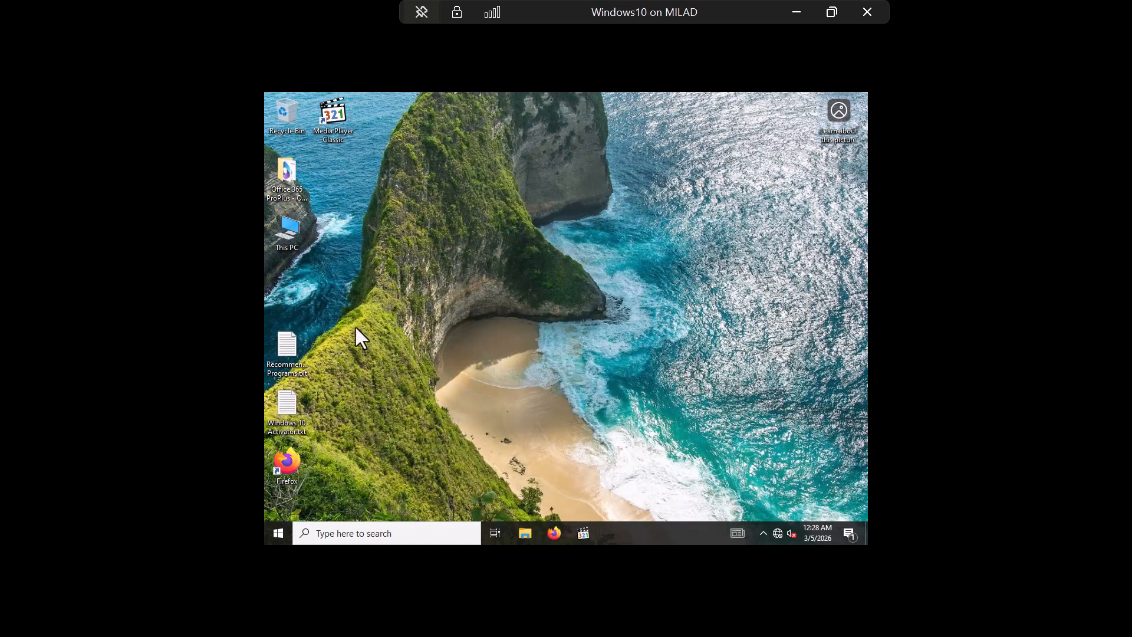
Step: From This PC, open the users (U:) drive and its Rose folder
double_click(288, 224)
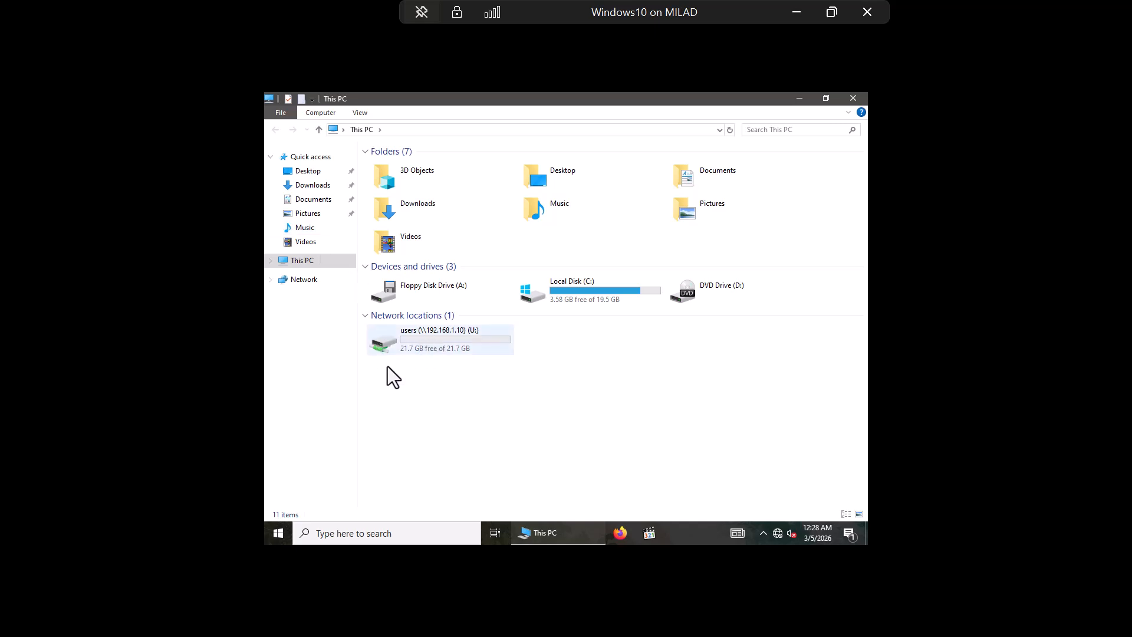
left_click(431, 341)
double_click(431, 343)
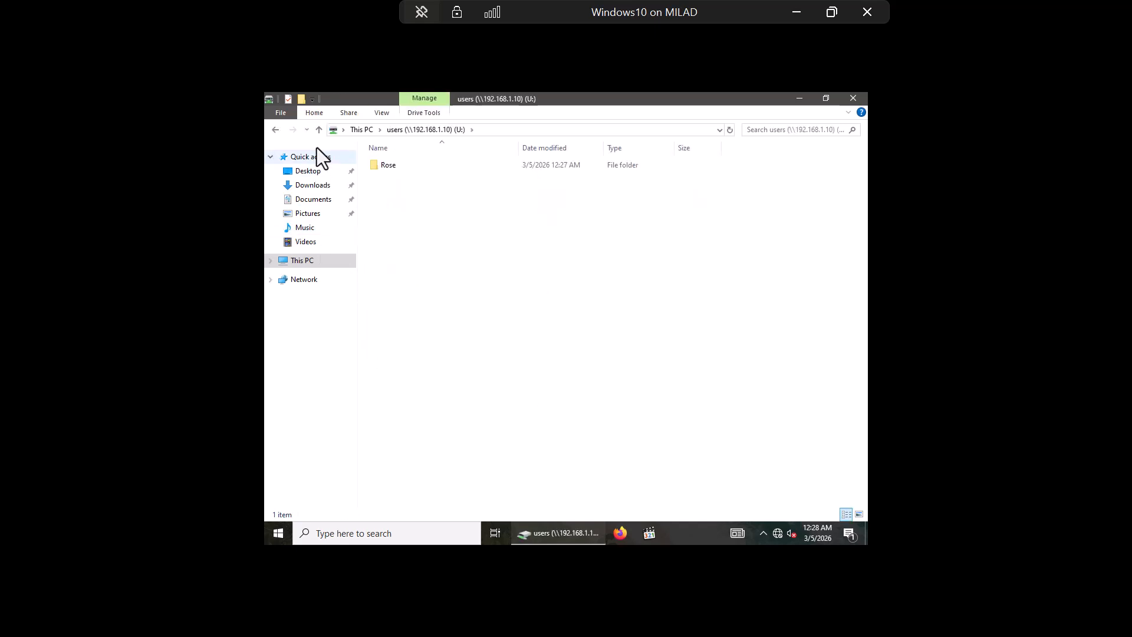
left_click(318, 128)
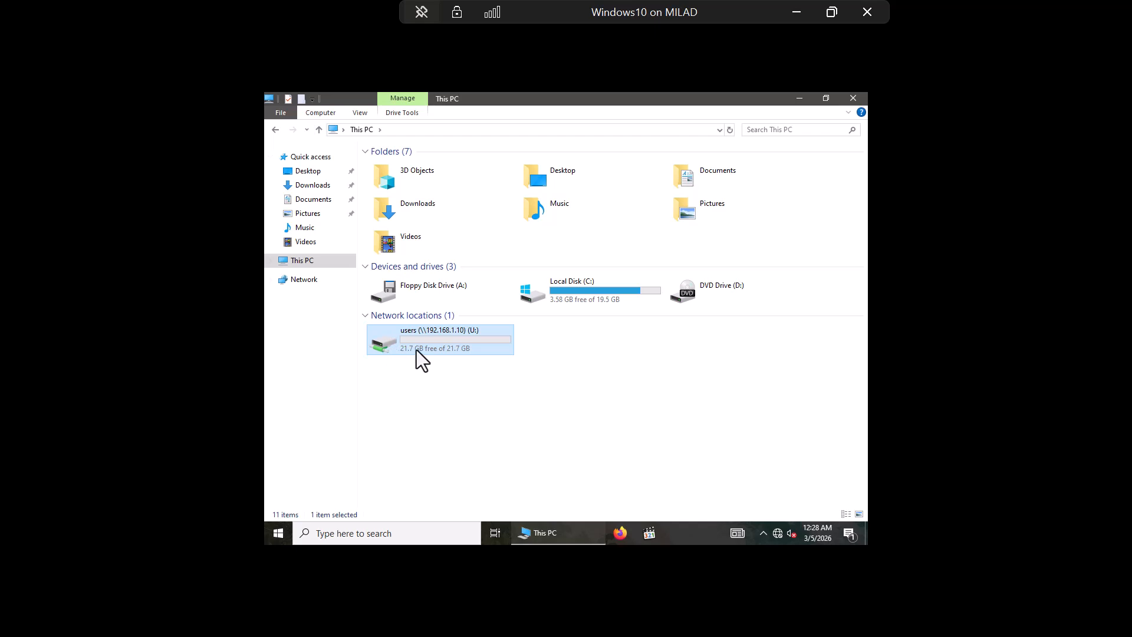
double_click(416, 349)
double_click(384, 170)
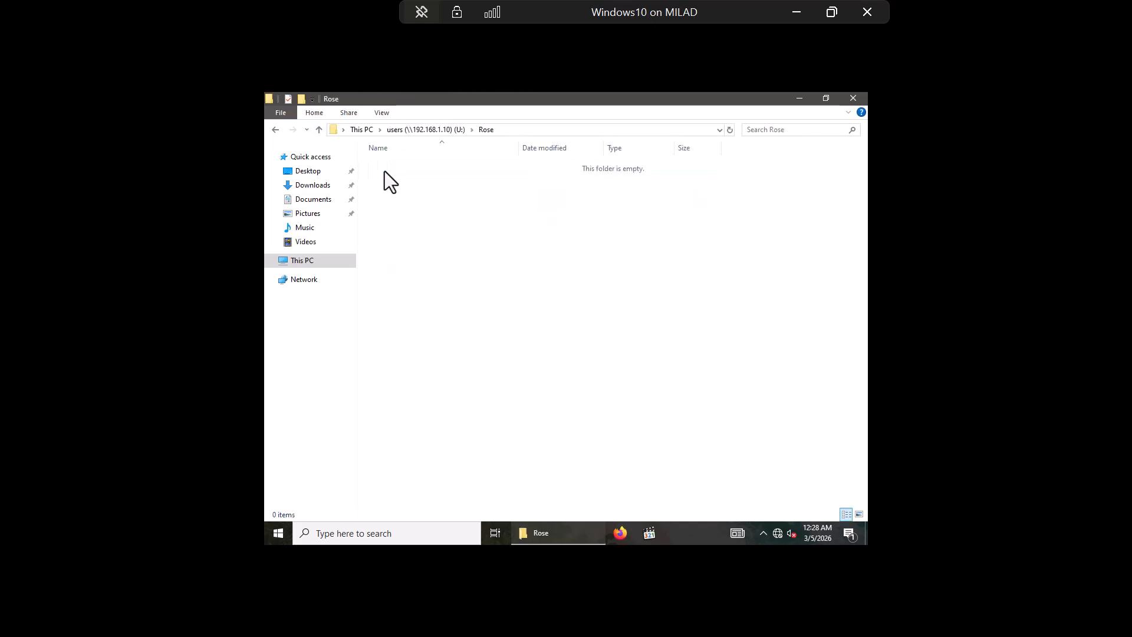
Step: Create a new rich text document named Hello.rtf in Rose
right_click(448, 229)
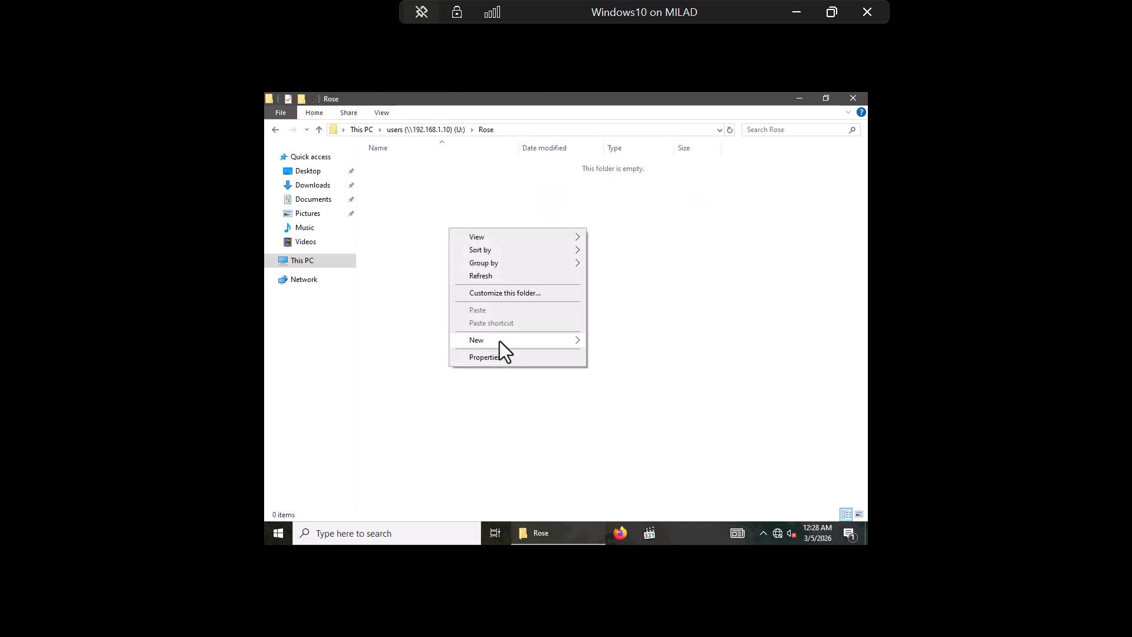
mouse_move(496, 341)
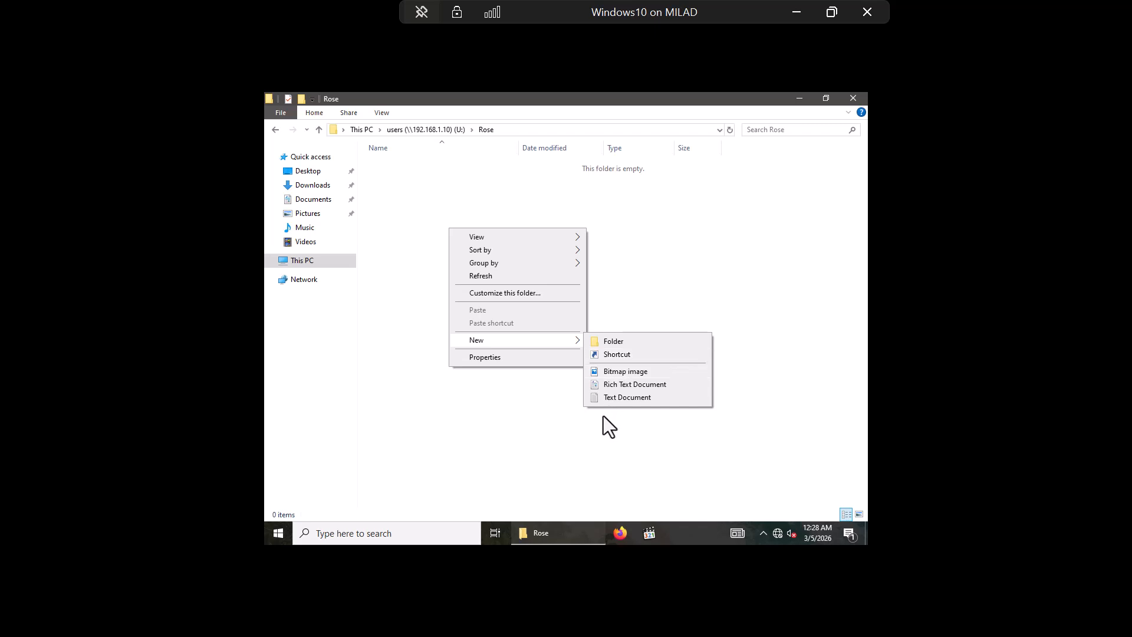
left_click(631, 384)
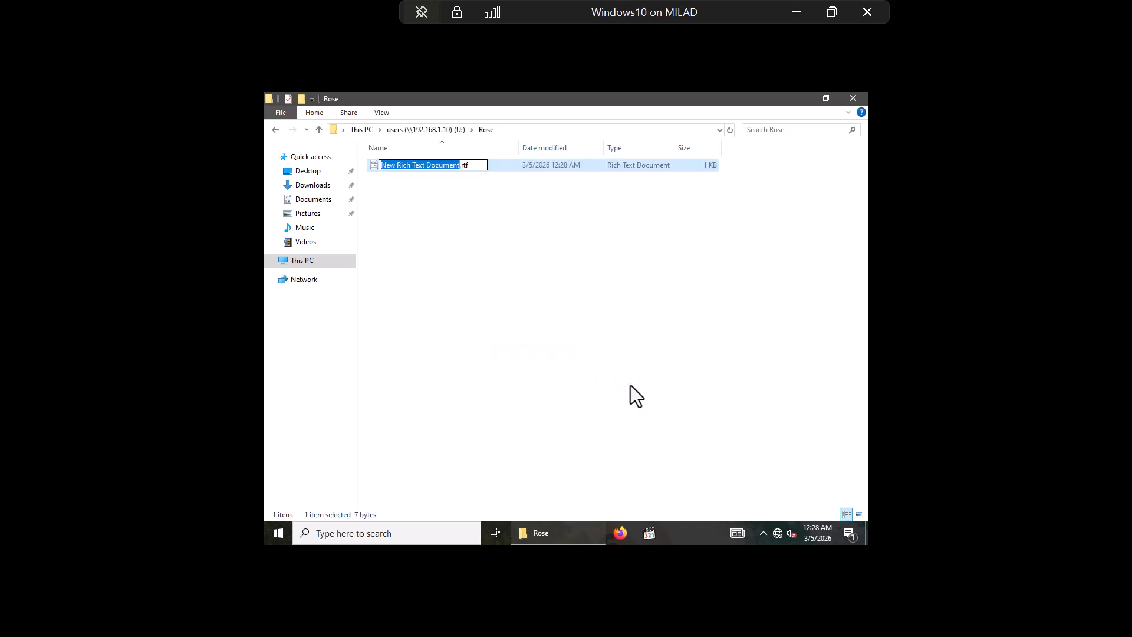
type("Hell")
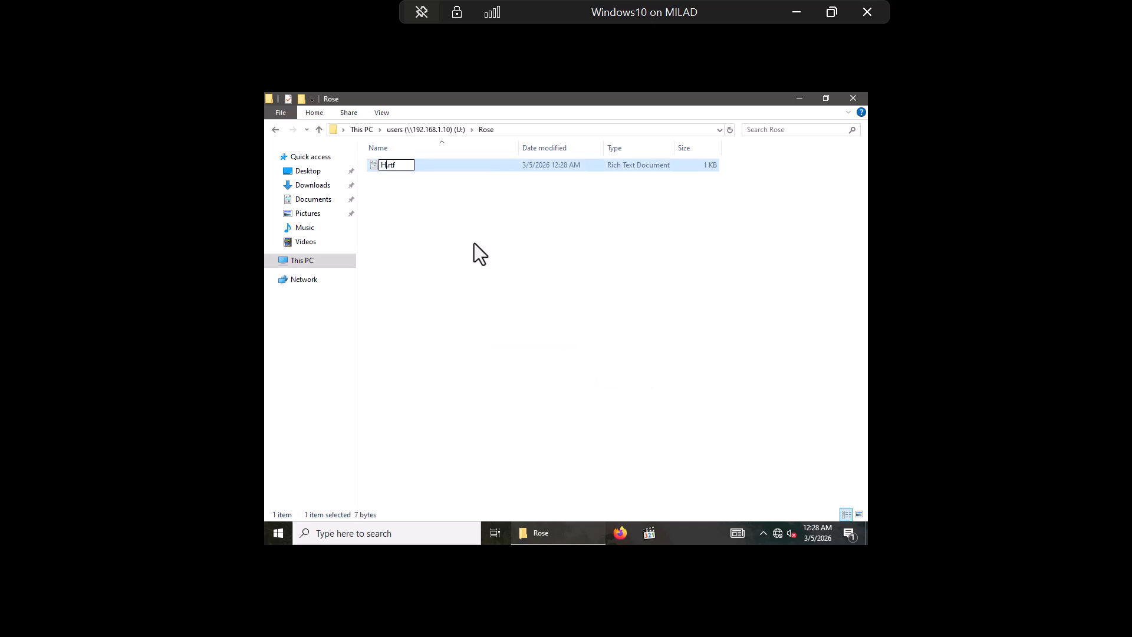
type("o")
key("Return")
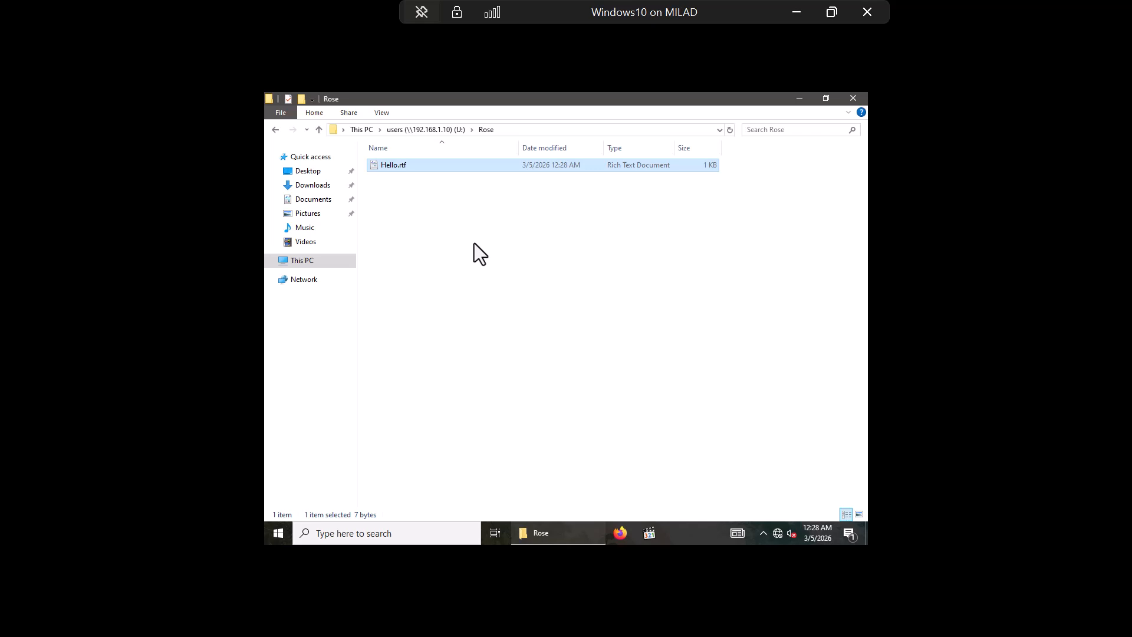
Step: Type 'This is my file' into Hello.rtf, save it when closing WordPad, and close the Rose folder window
key("Return")
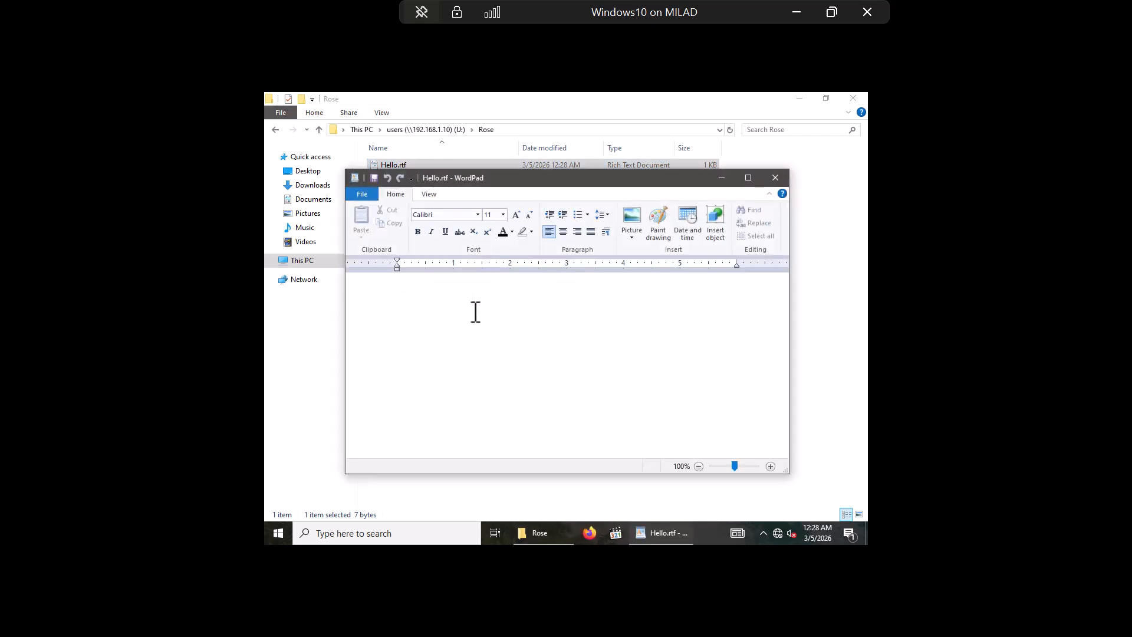
type("This is my ")
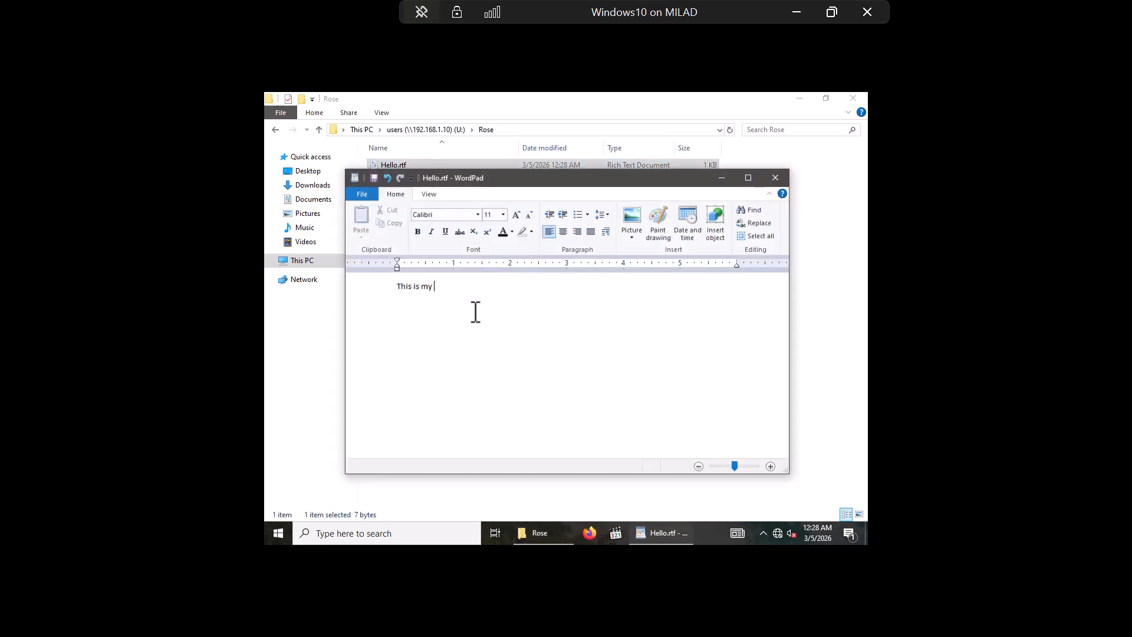
type("file")
key("Return")
left_click(776, 178)
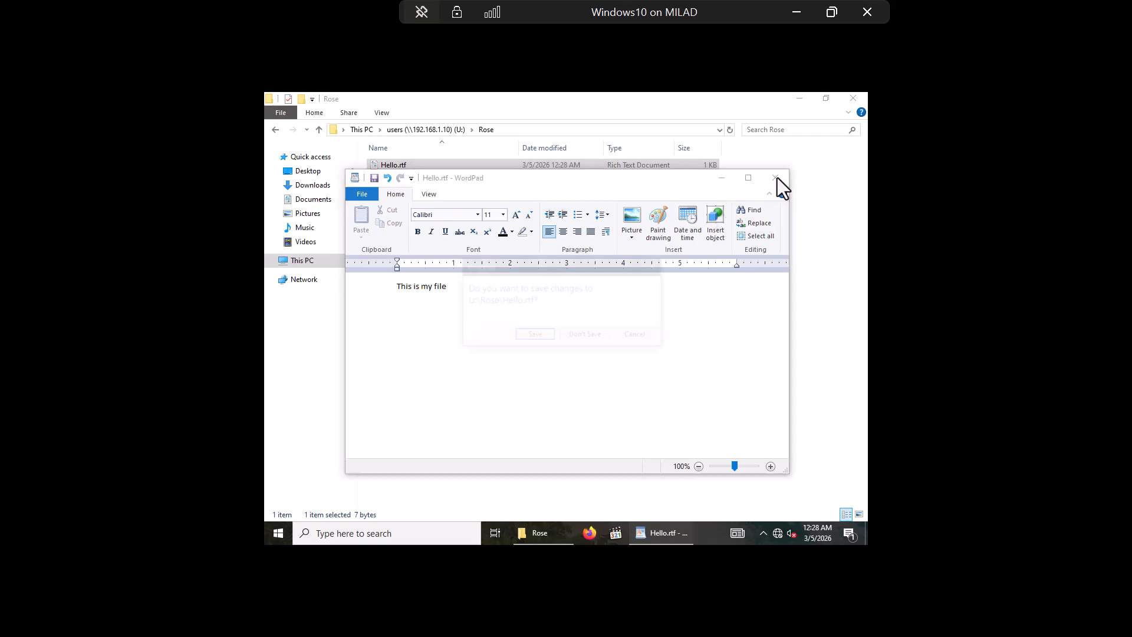
left_click(536, 335)
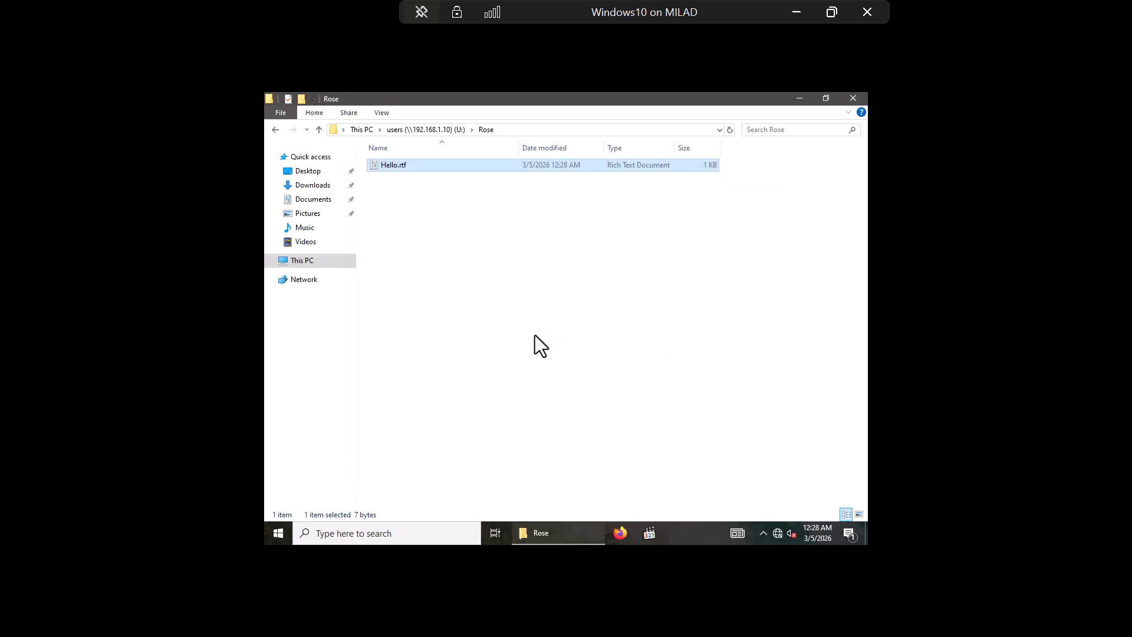
left_click(854, 98)
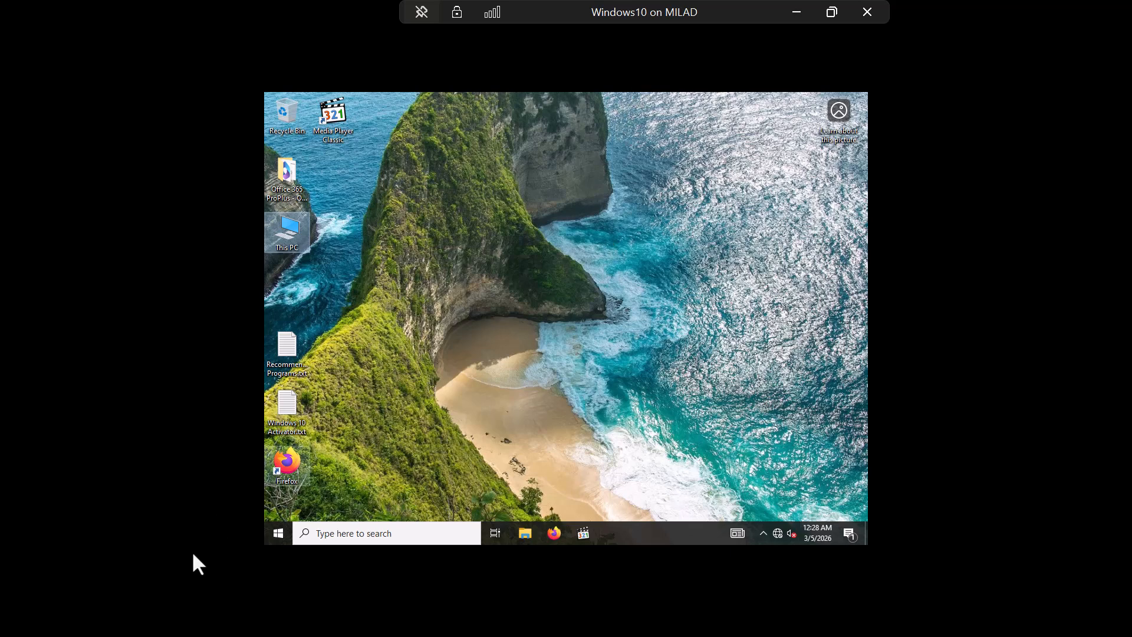
Step: Sign out of Windows 10, choose Other user, and enter the domain account's user name
left_click(271, 534)
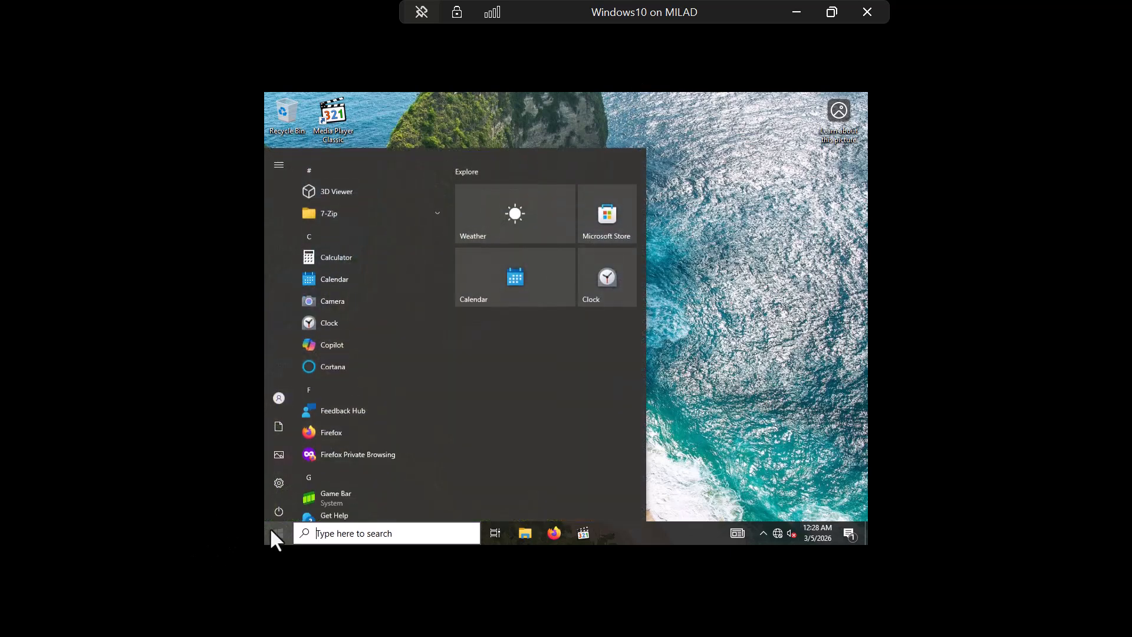
left_click(277, 391)
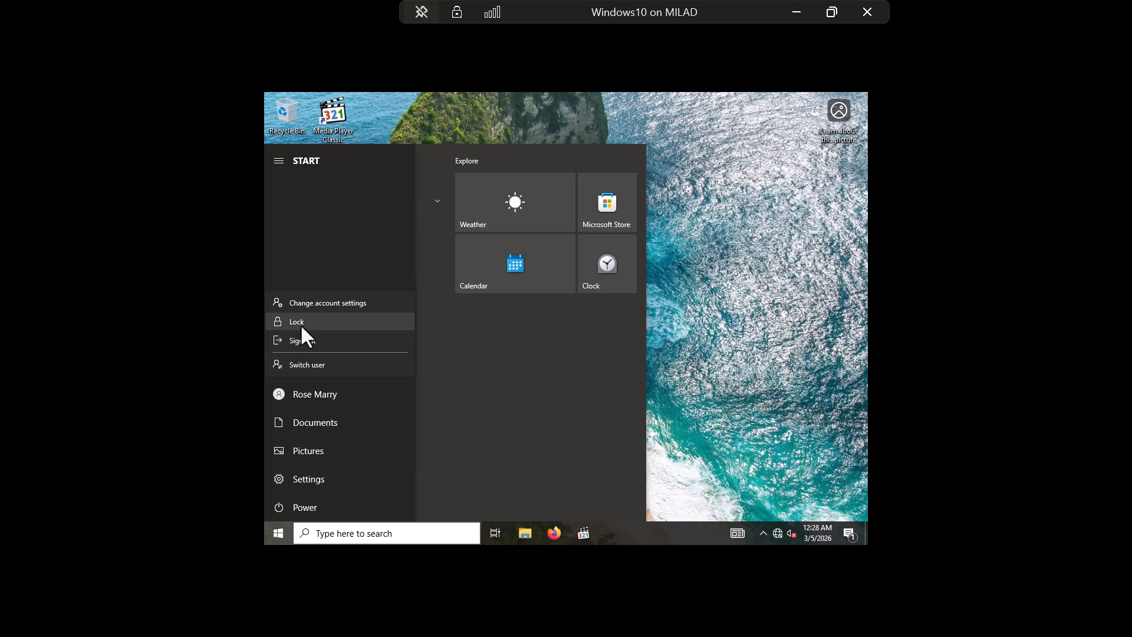
left_click(312, 341)
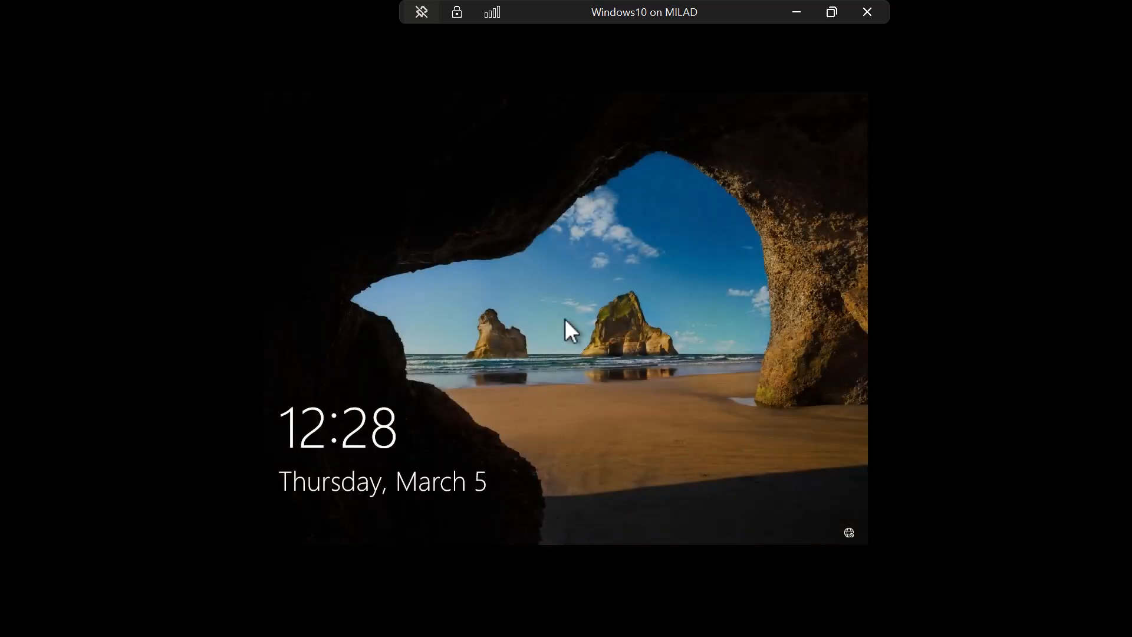
left_click(543, 320)
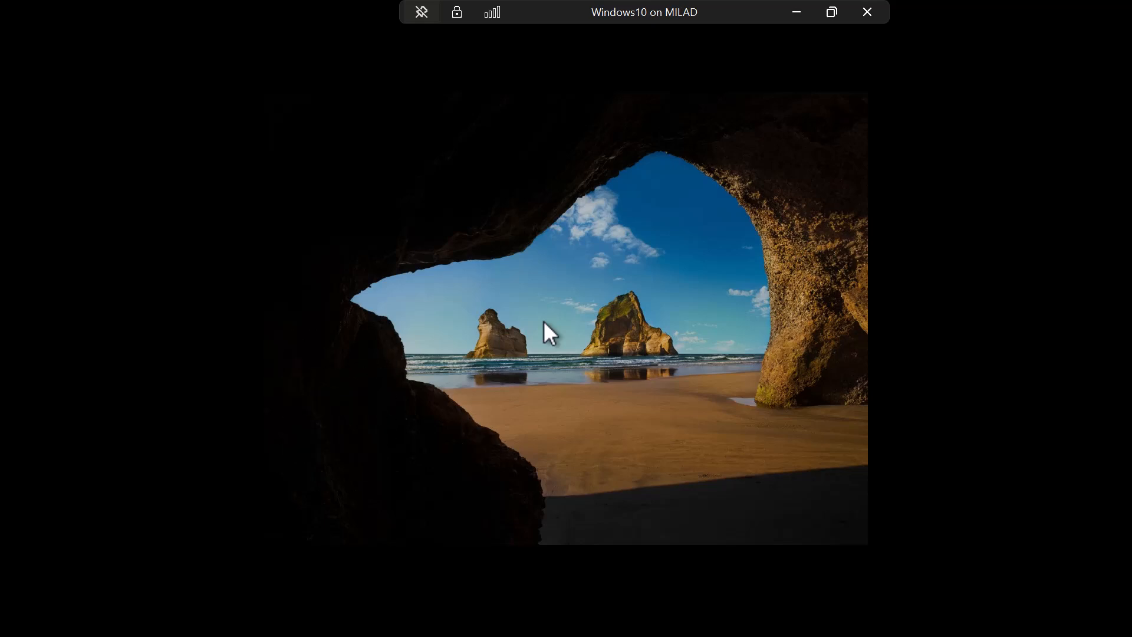
left_click(331, 515)
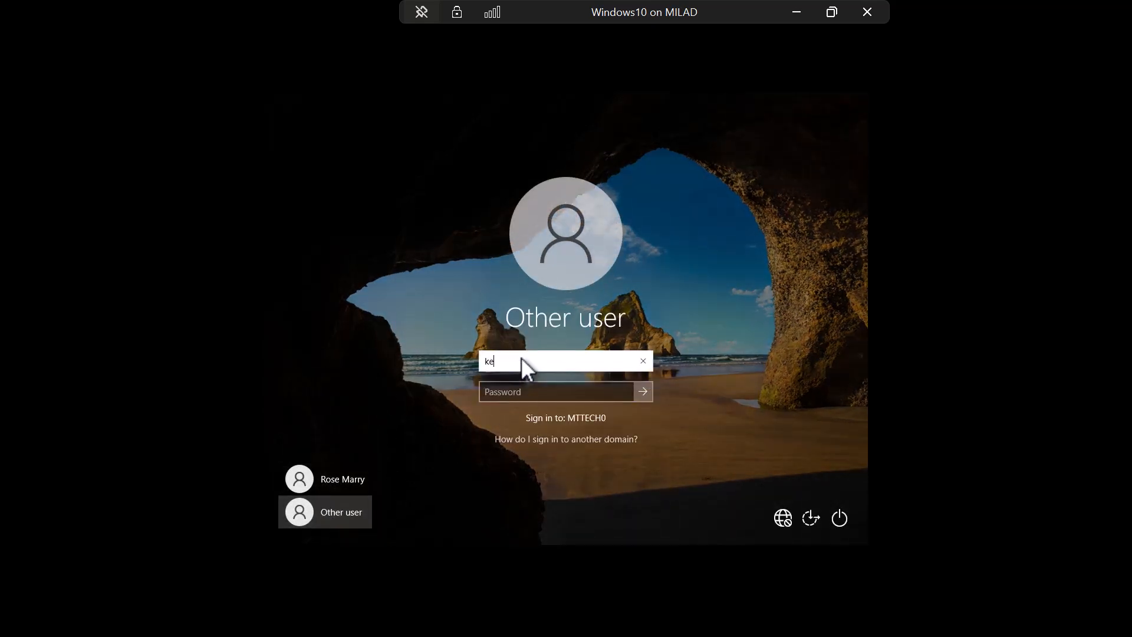
Step: Switch to the WindowsServer2025 virtual machine and bring Active Directory Users and Computers forward
left_click(796, 12)
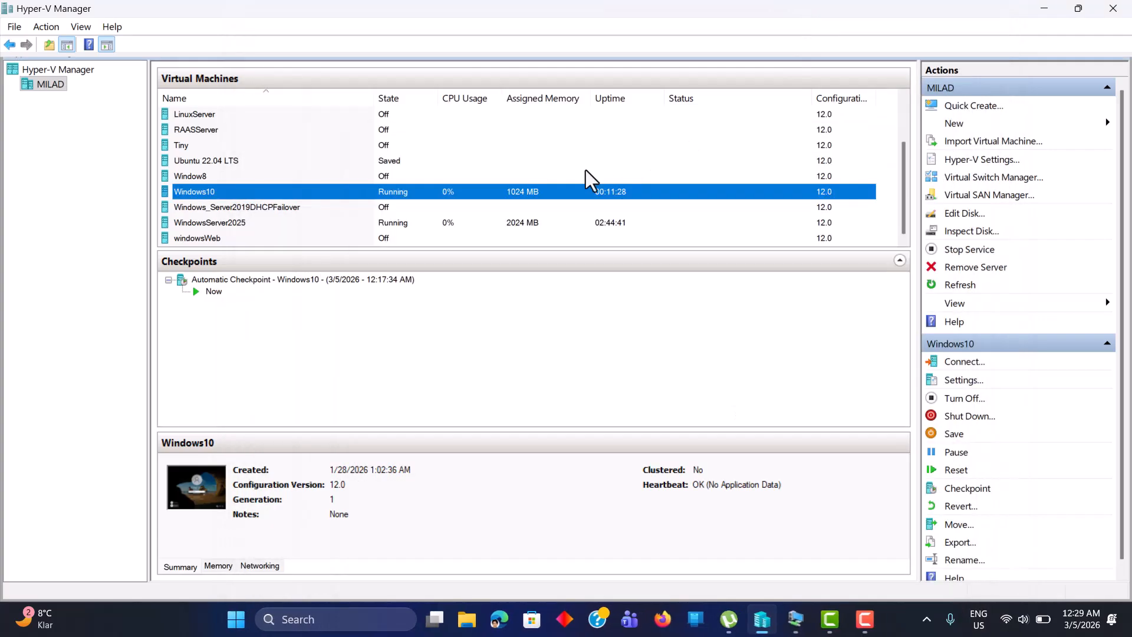
mouse_move(792, 630)
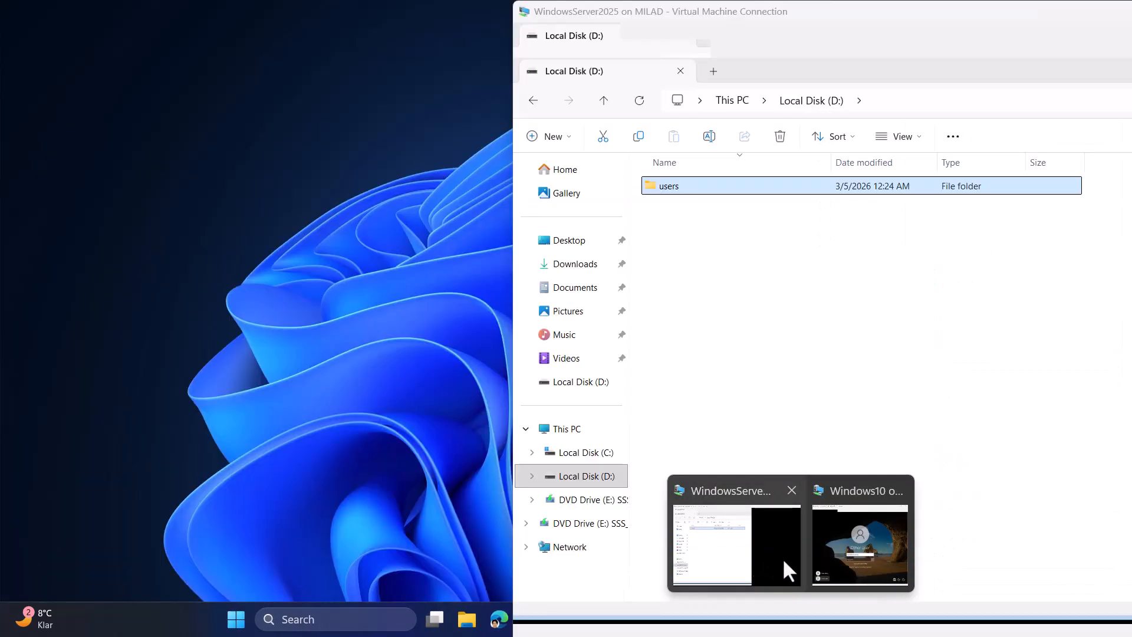
mouse_move(842, 554)
left_click(754, 541)
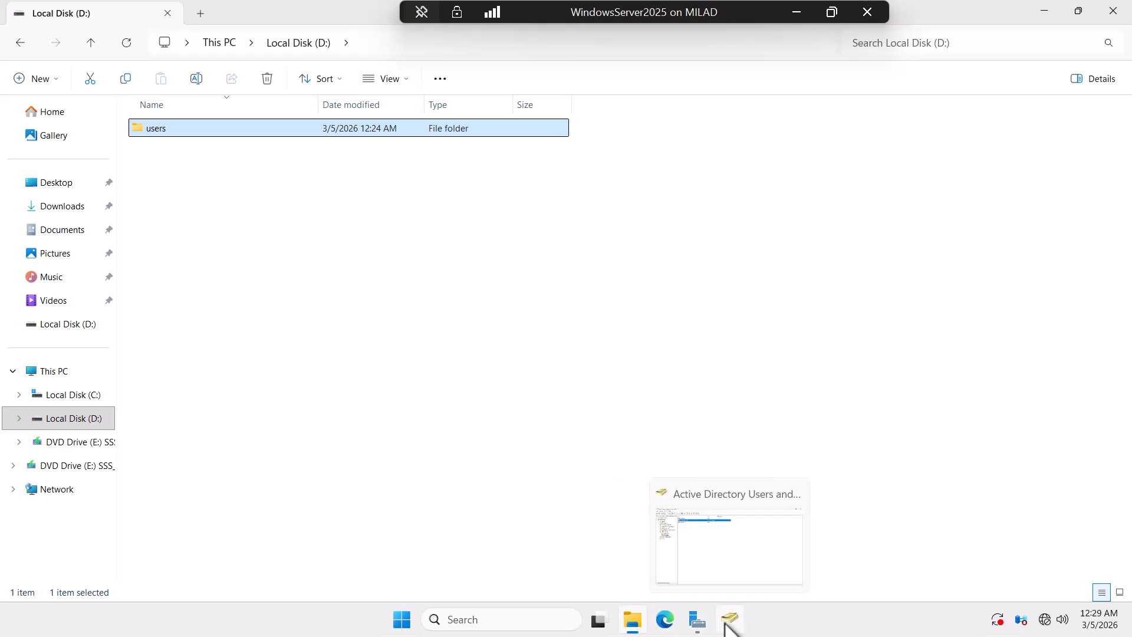
left_click(730, 629)
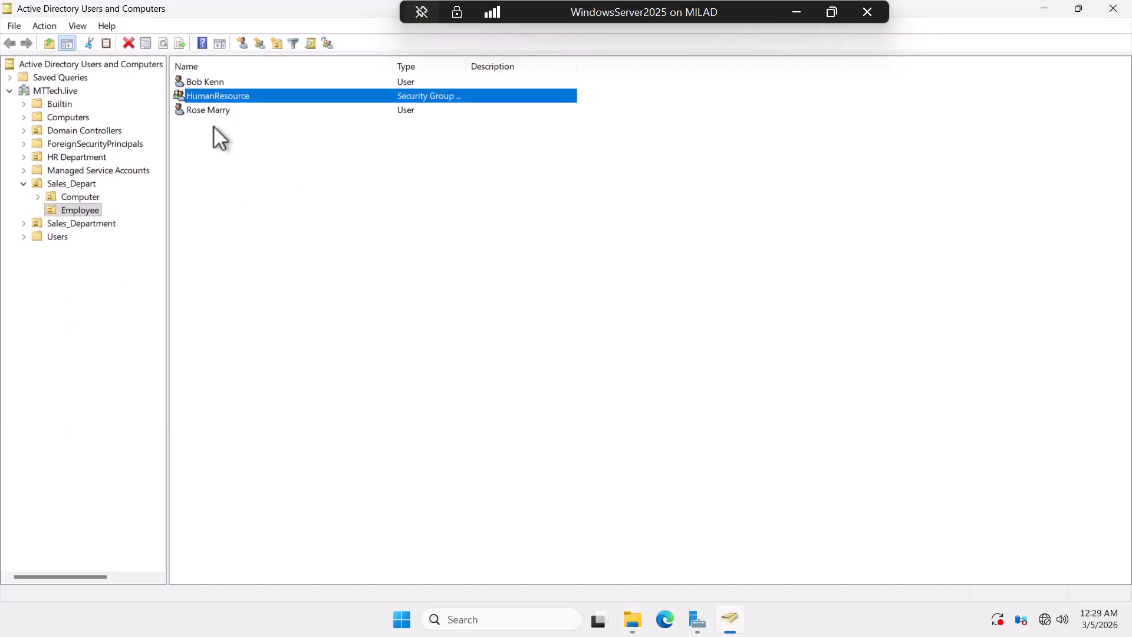
Step: Check the first Employee user's Account tab logon name, then close its properties and the console
left_click(198, 82)
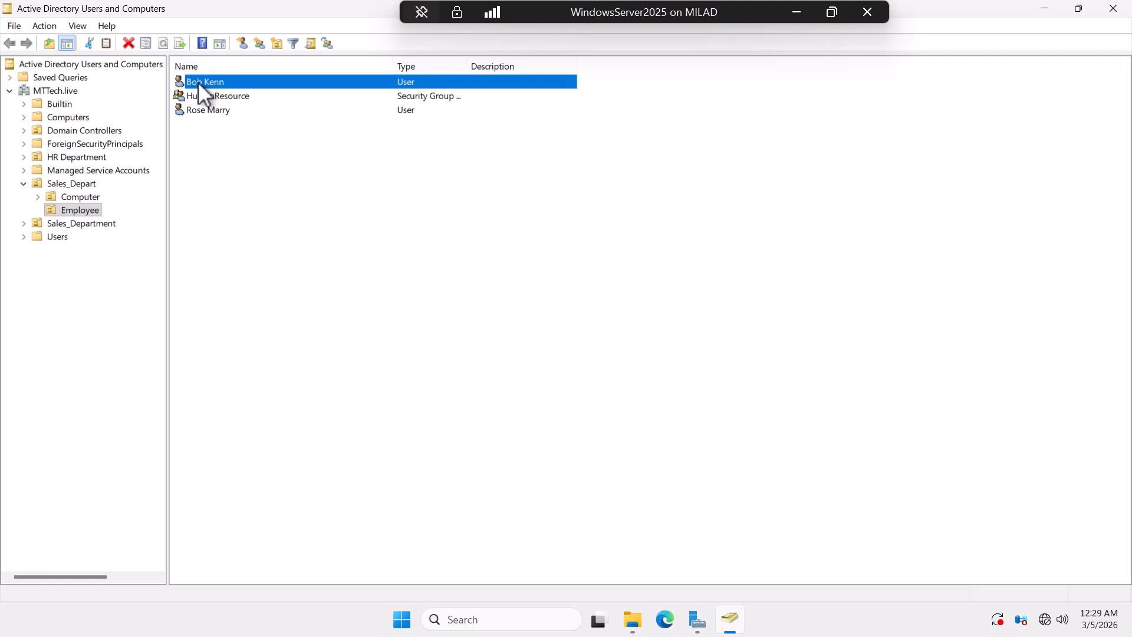
right_click(198, 81)
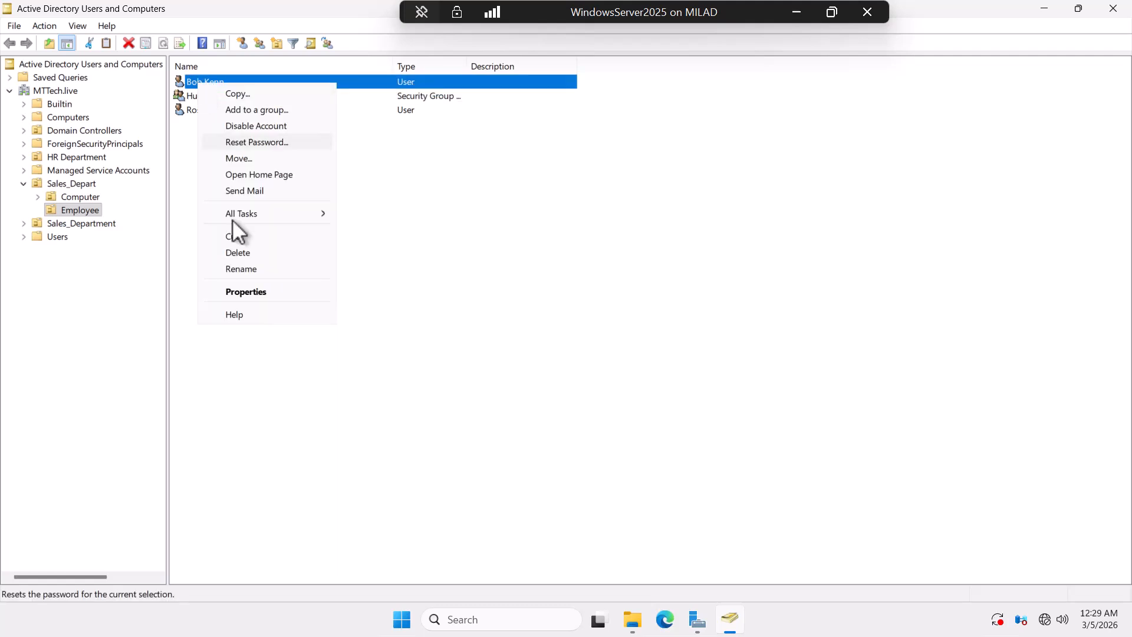
left_click(240, 292)
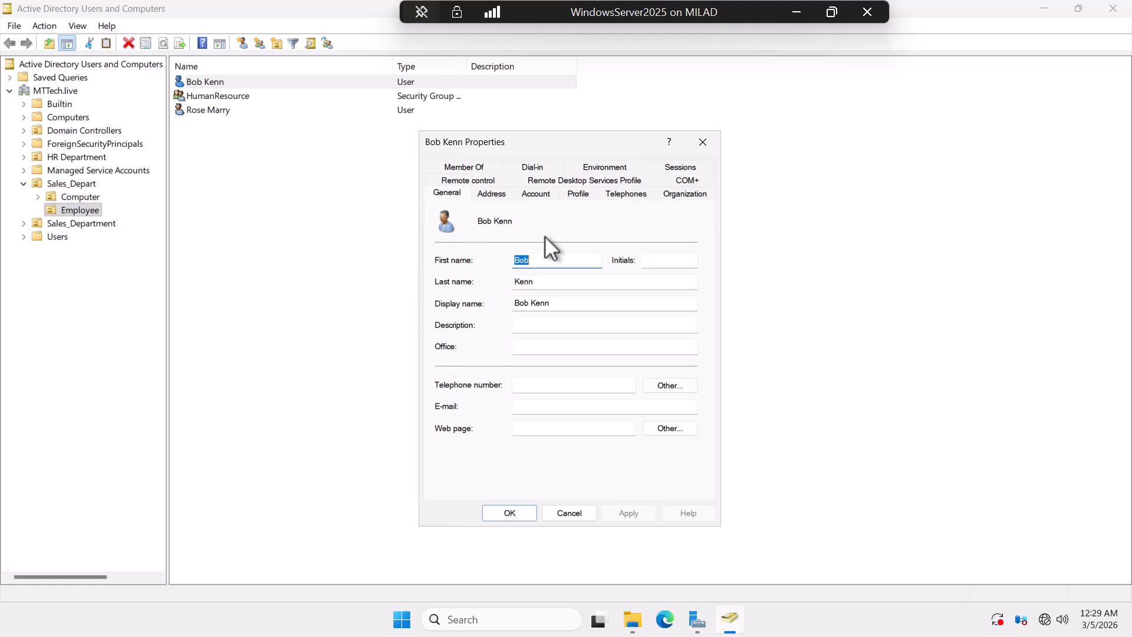
left_click(543, 193)
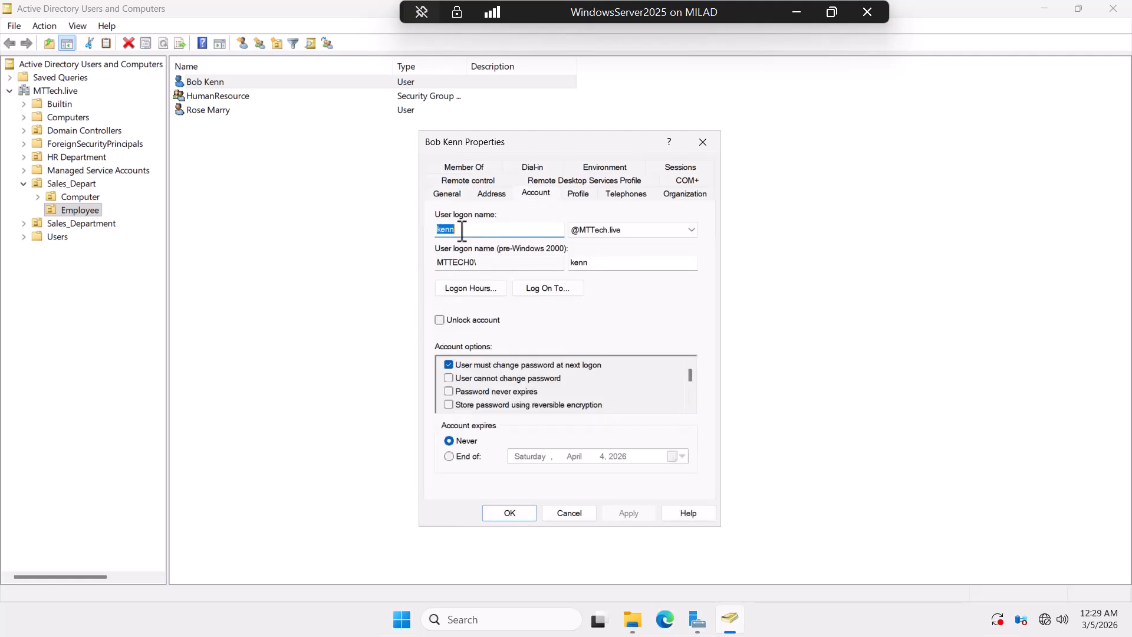
left_click(511, 511)
left_click(1102, 13)
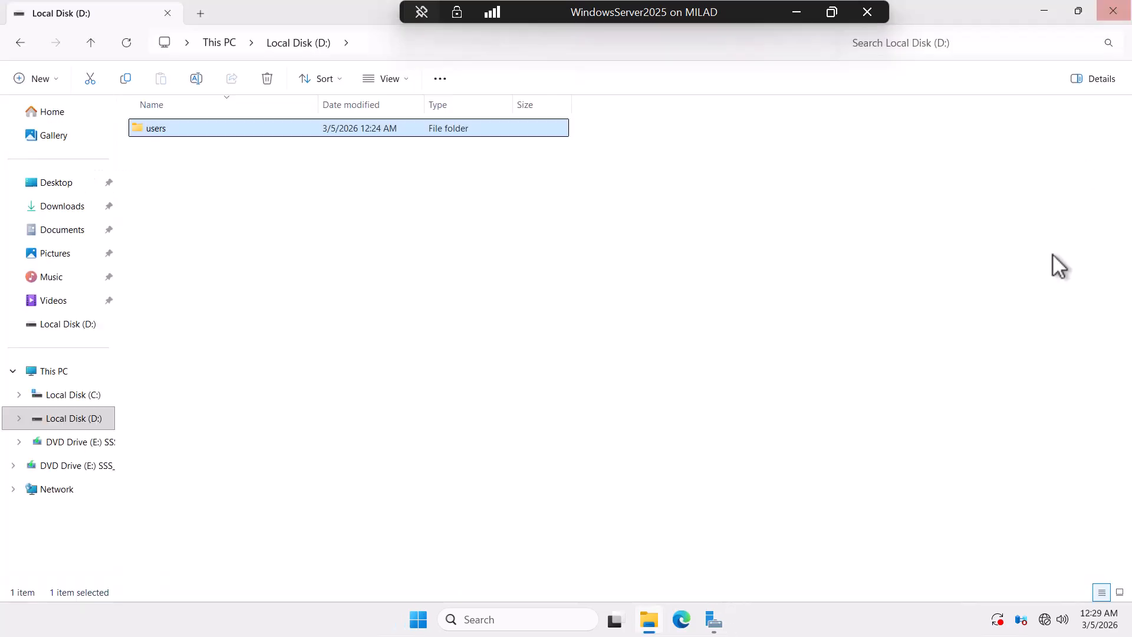
Step: On the Windows 10 client, enter the domain user's password and replace it with a new one
left_click(787, 13)
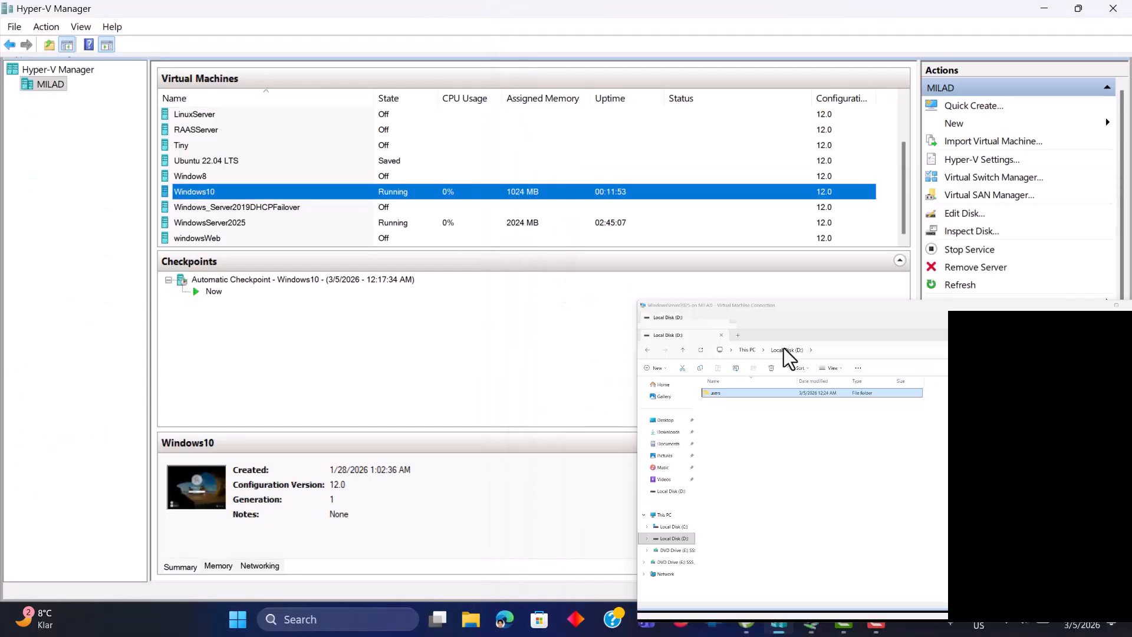
mouse_move(792, 618)
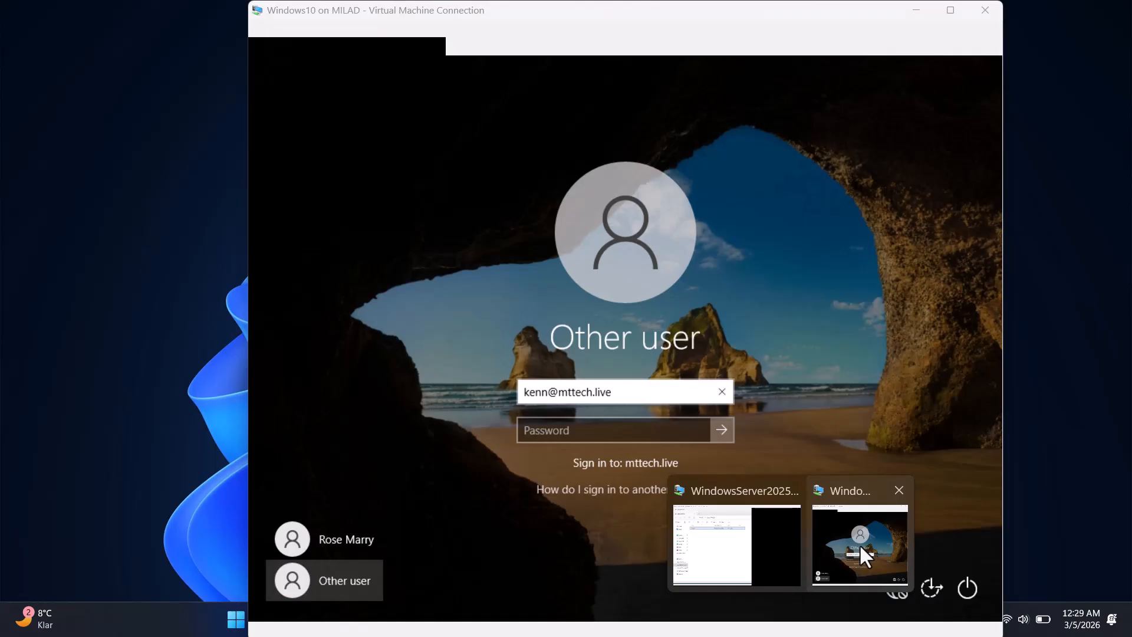
left_click(860, 544)
left_click(567, 397)
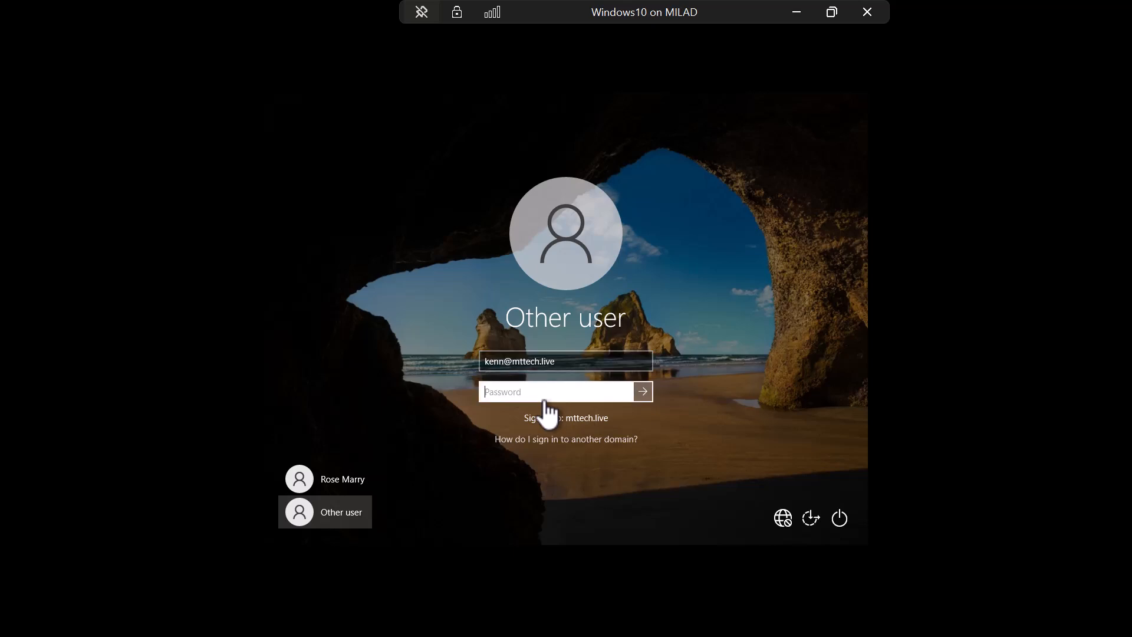
type("••••")
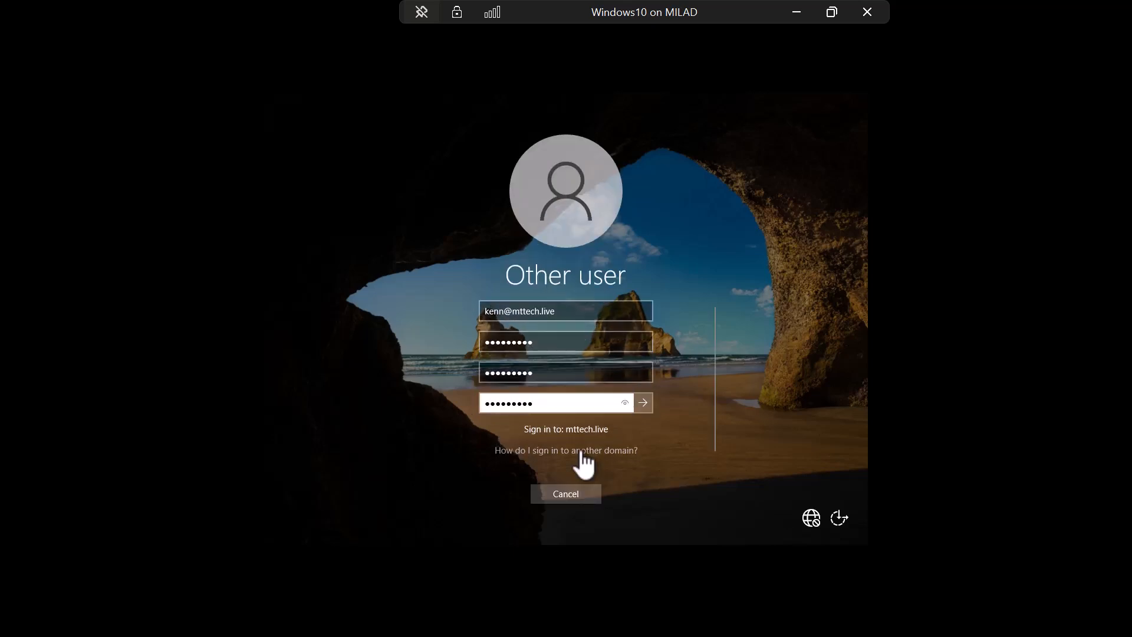
left_click(644, 401)
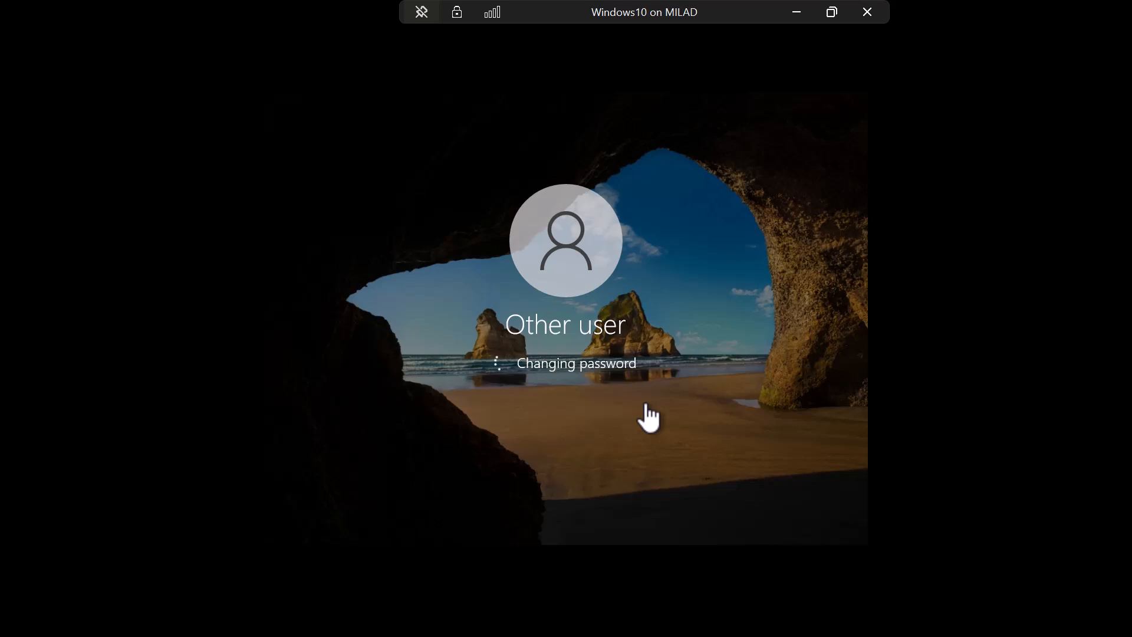
left_click(575, 391)
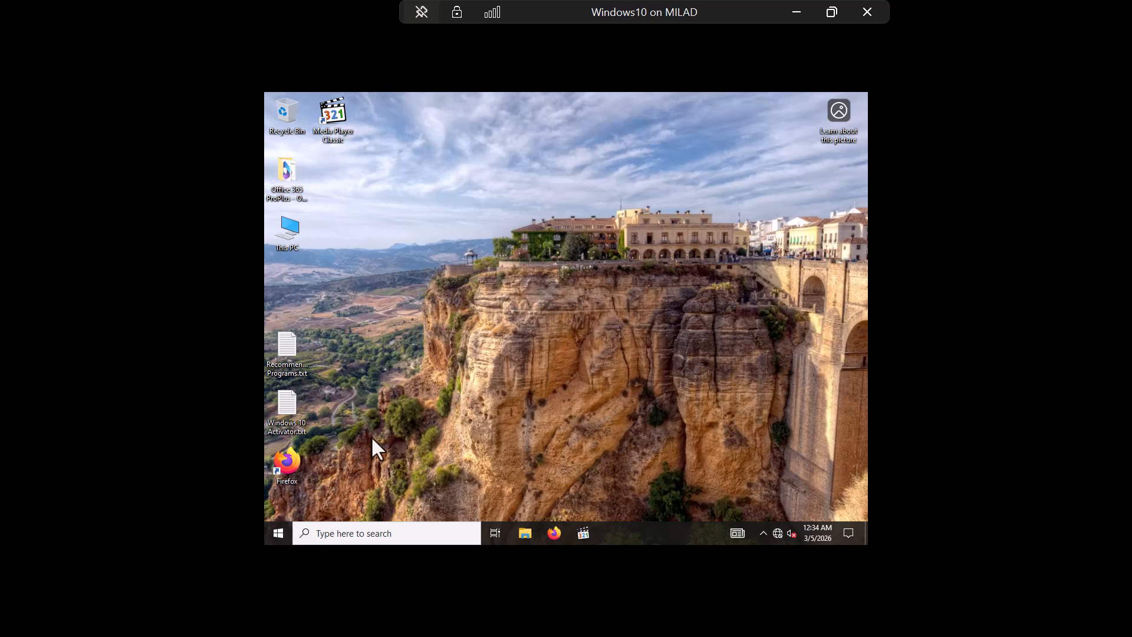
Step: Open the \\MTTech\users share through the Run box (Win+R)
left_click(278, 533)
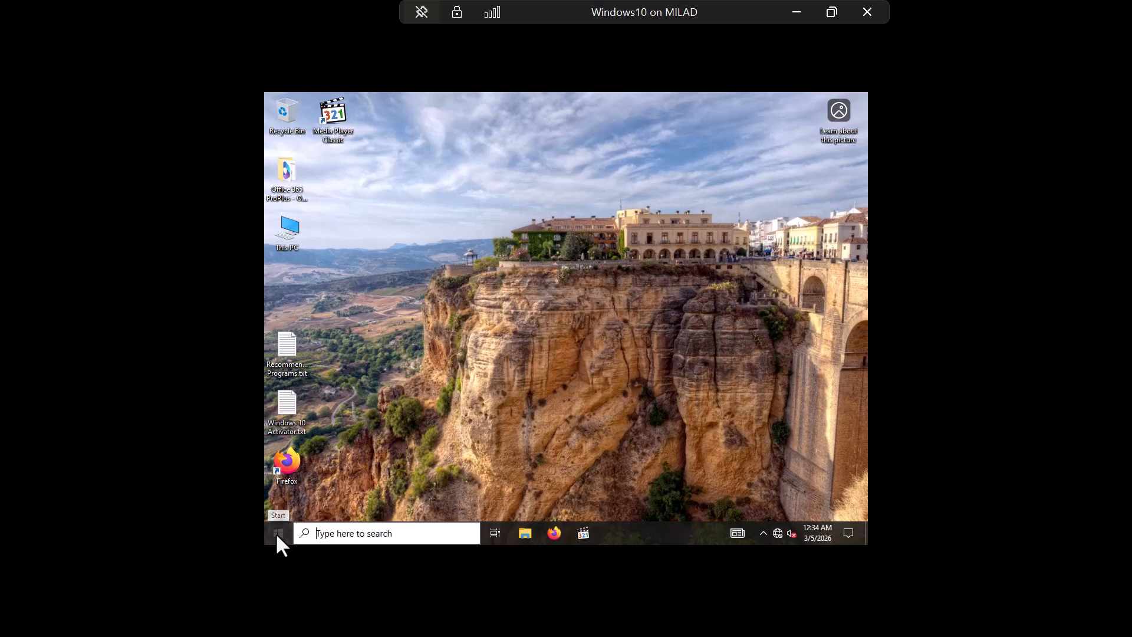
left_click_drag(688, 242, 717, 244)
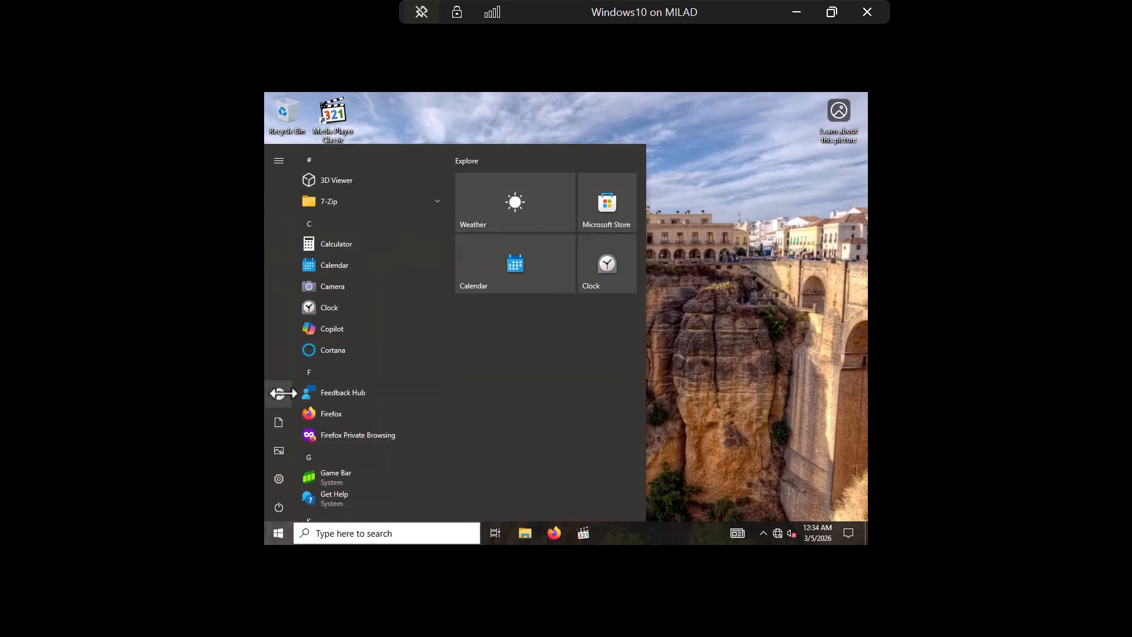
key("super+r")
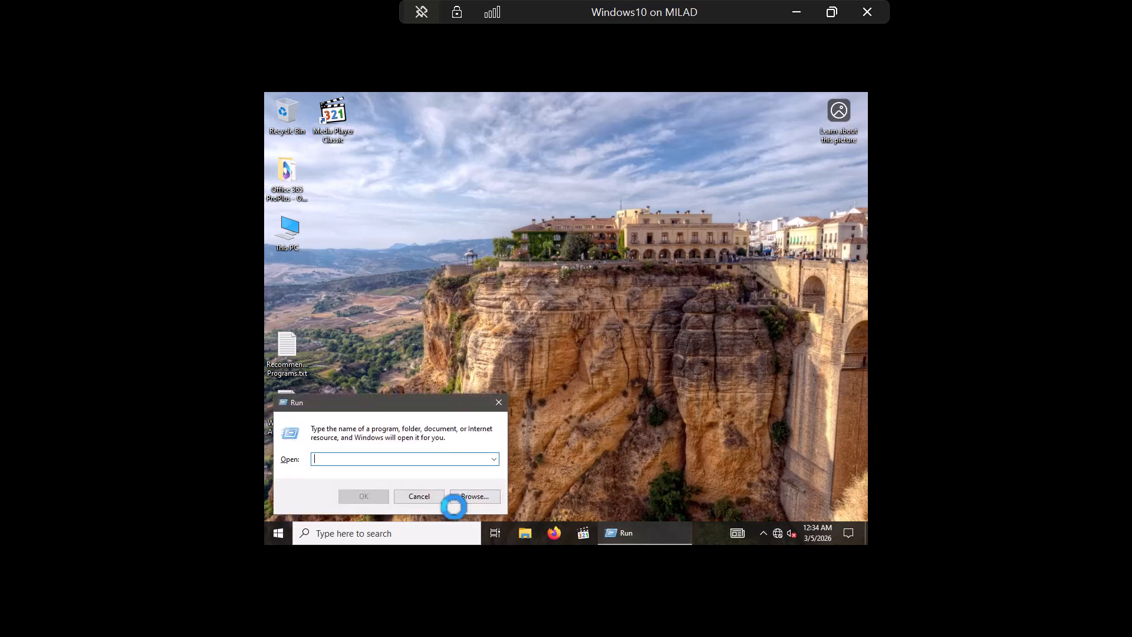
type("\\\\")
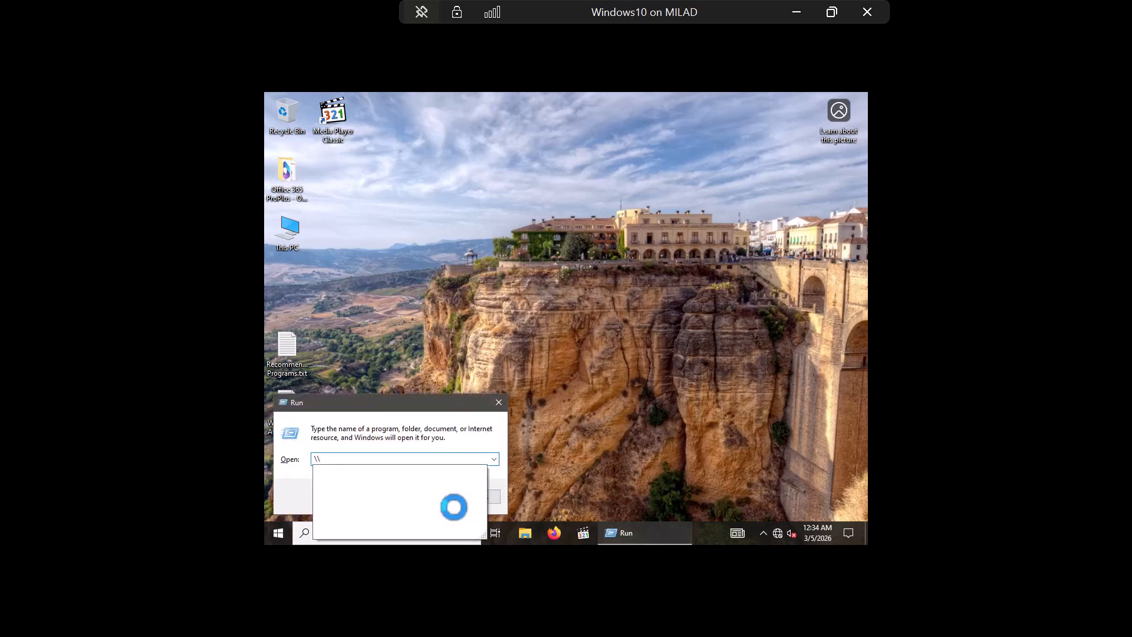
type("M")
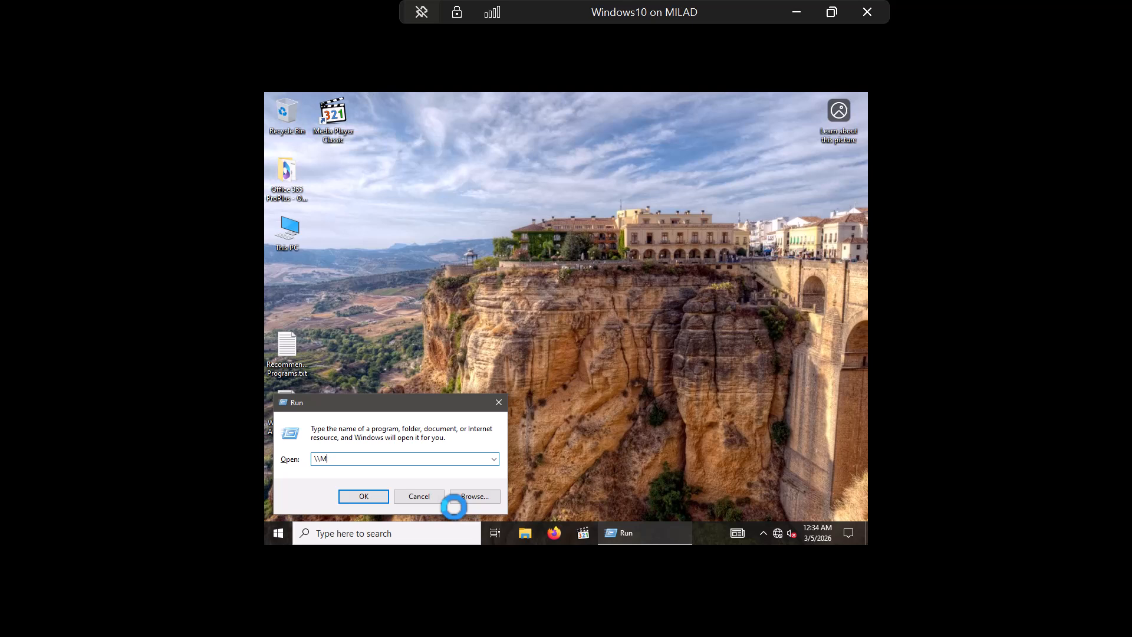
type("TTech\\")
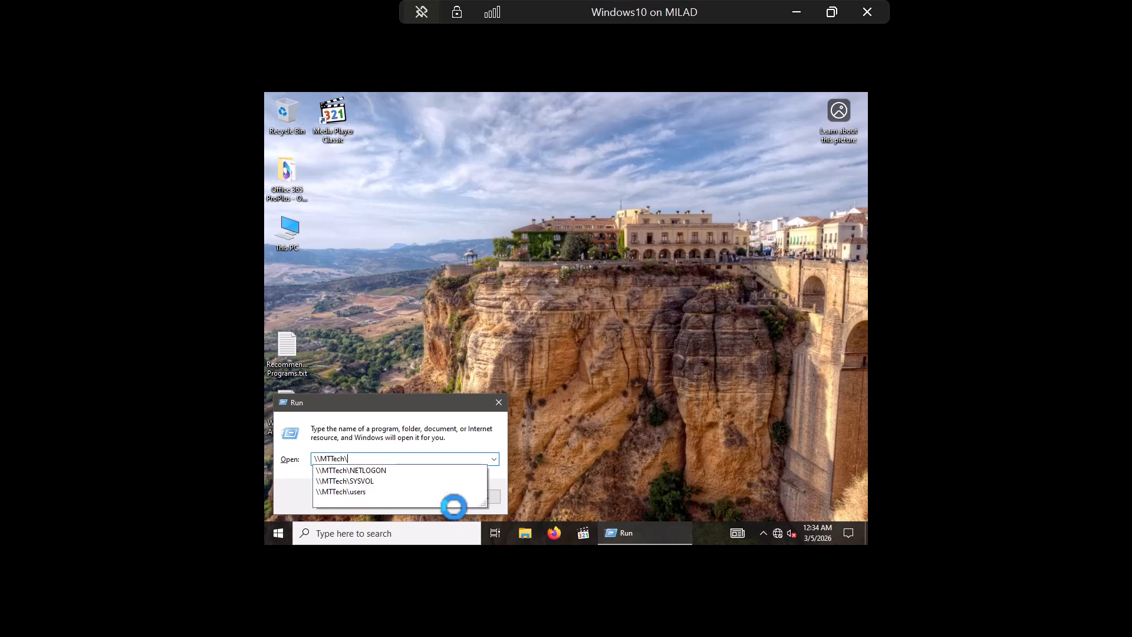
type("users")
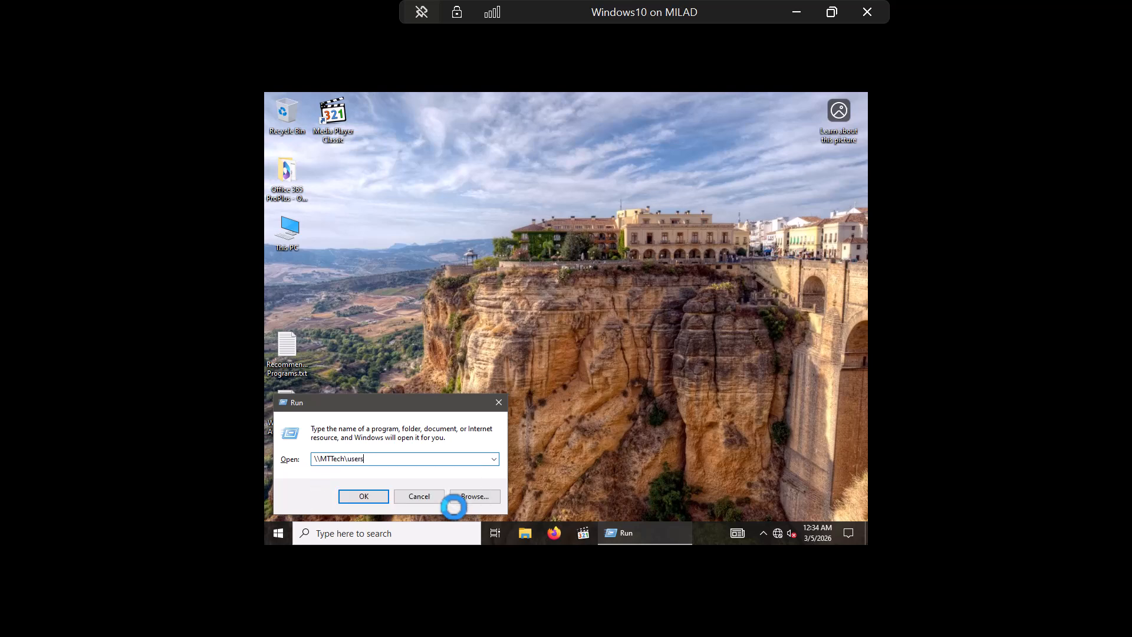
key("Return")
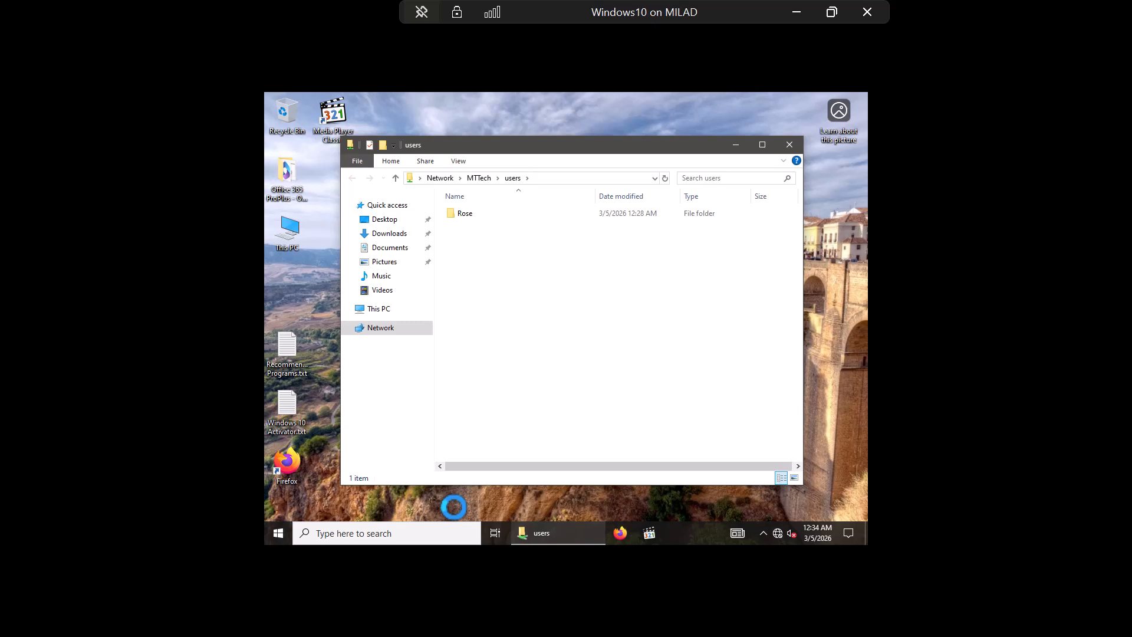
Step: Maximize the users window, create a new folder named Bob, and open it
left_click(767, 147)
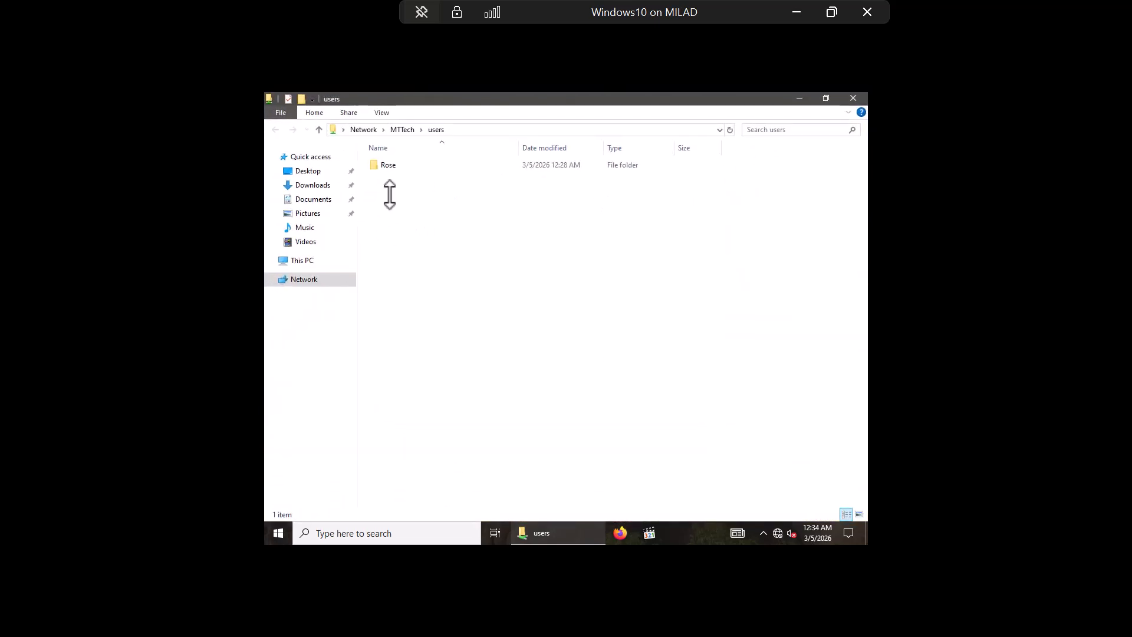
right_click(389, 195)
mouse_move(513, 312)
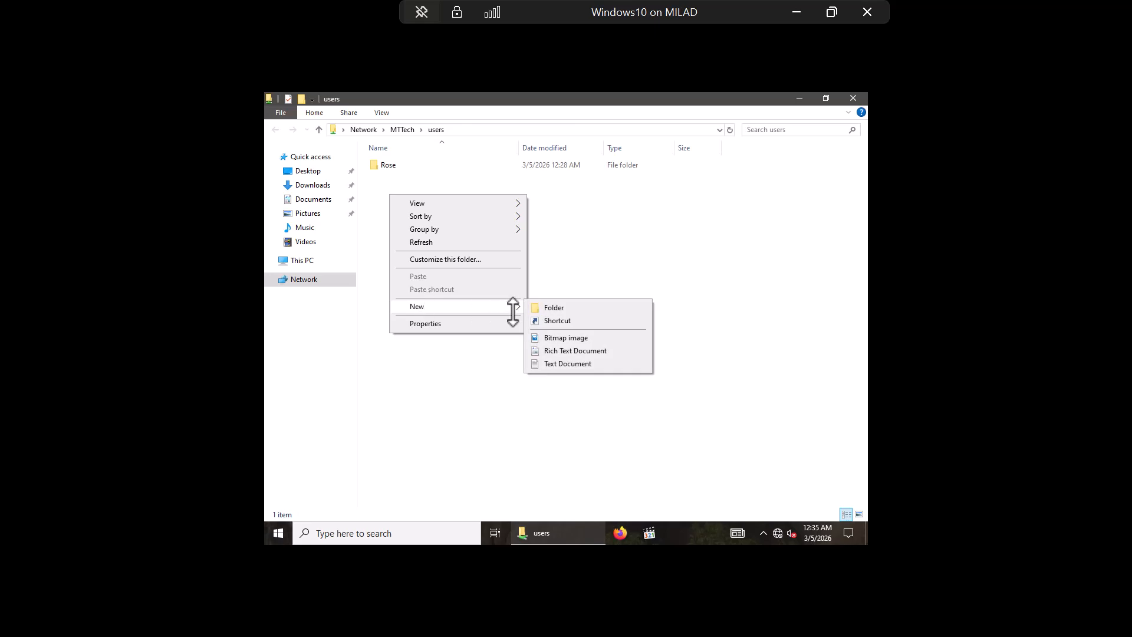
left_click(557, 307)
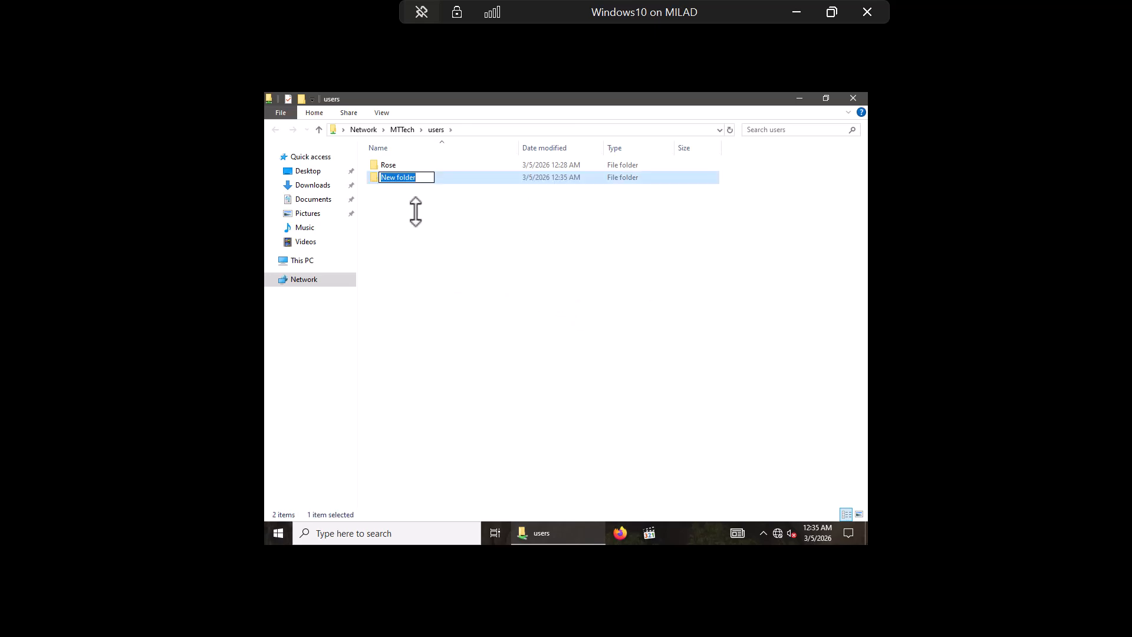
key("BackSpace")
type("Bob")
key("Return")
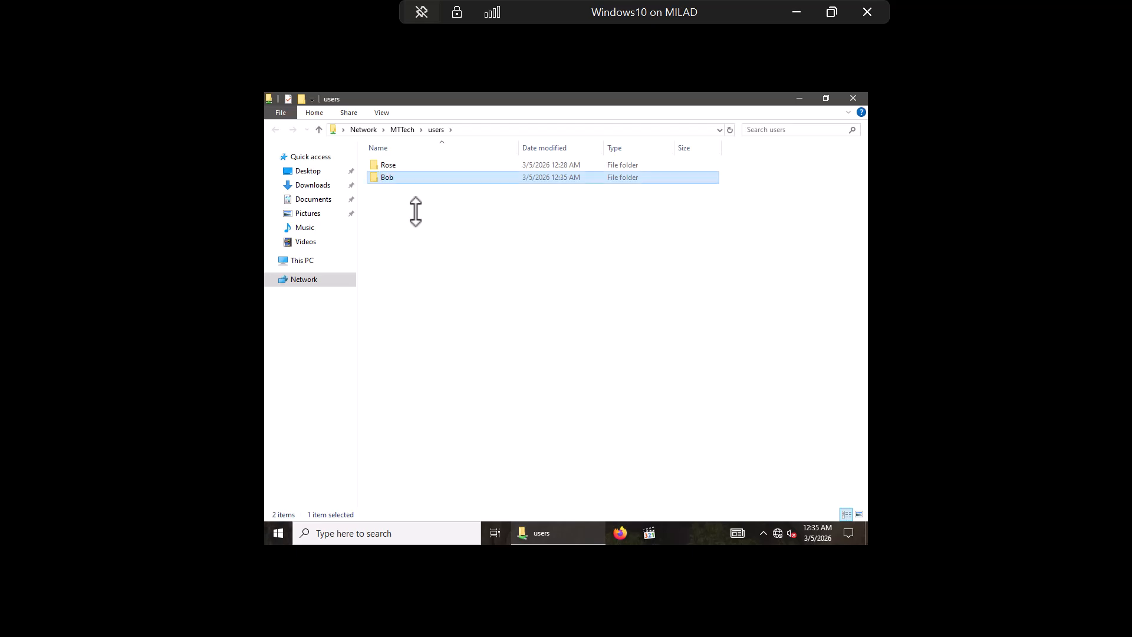
key("Return")
Step: Create a rich text document Bob.rtf inside Bob, then go back up to users
right_click(416, 211)
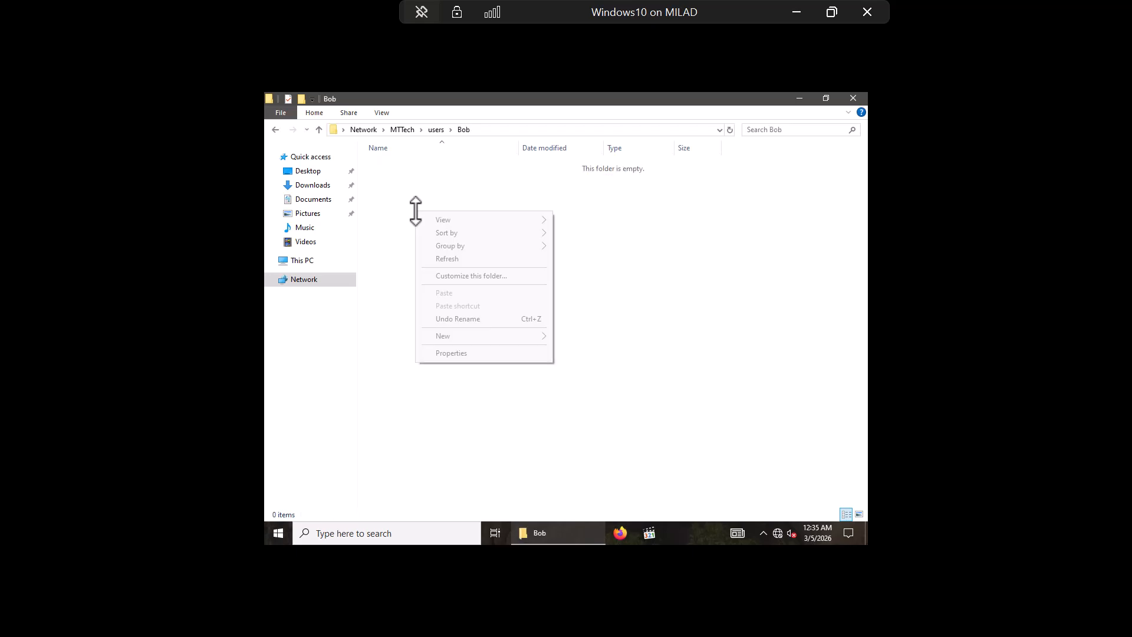
mouse_move(467, 337)
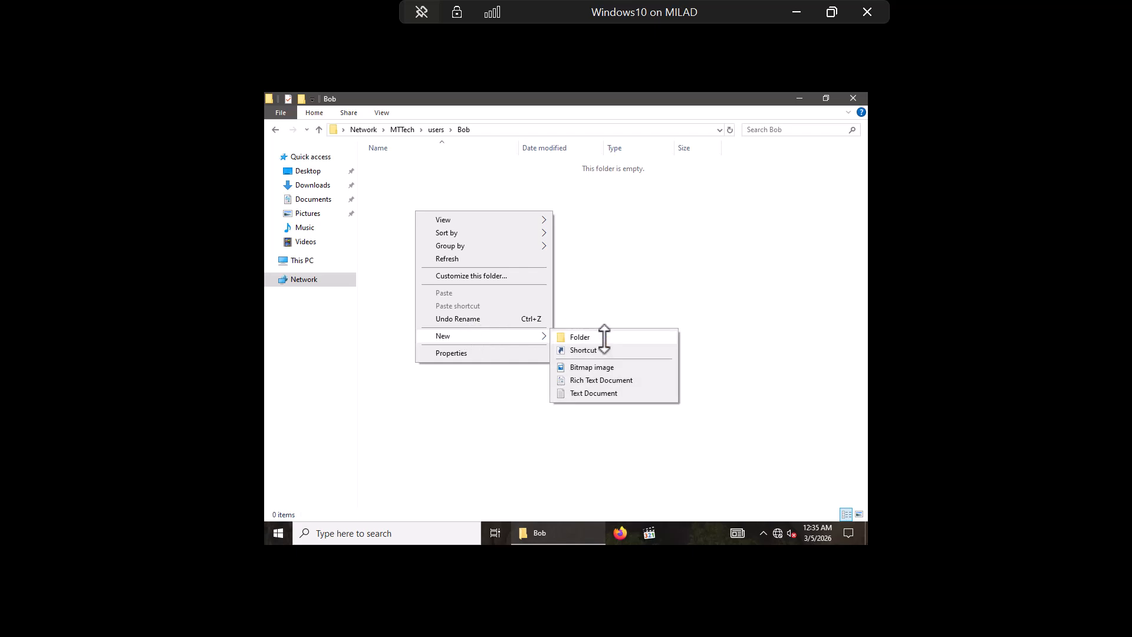
left_click(596, 380)
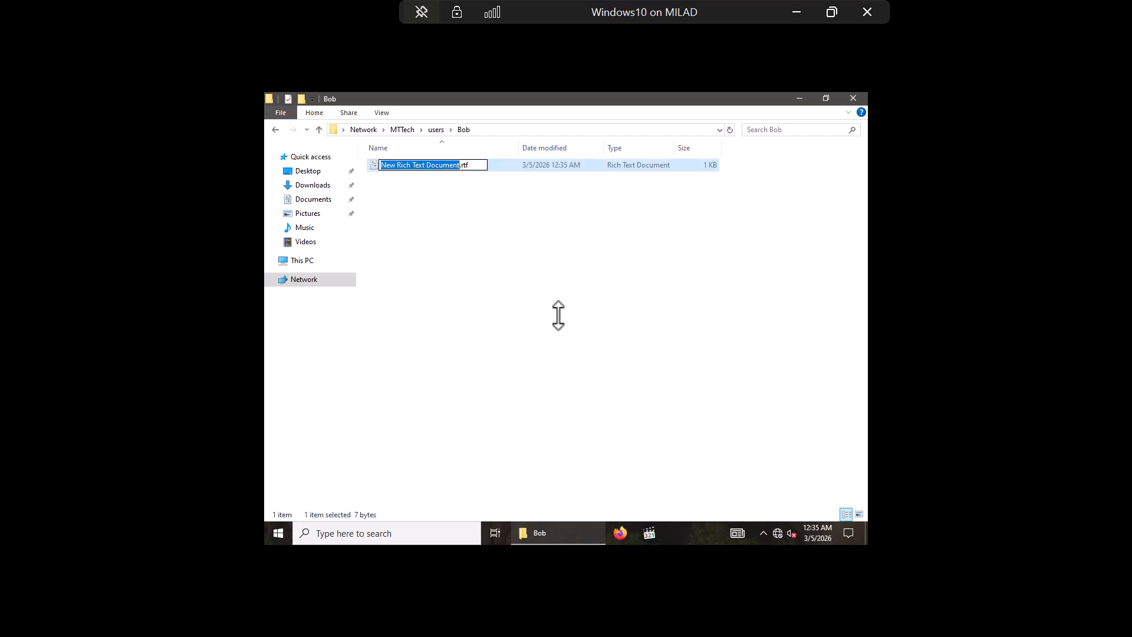
type("Bob")
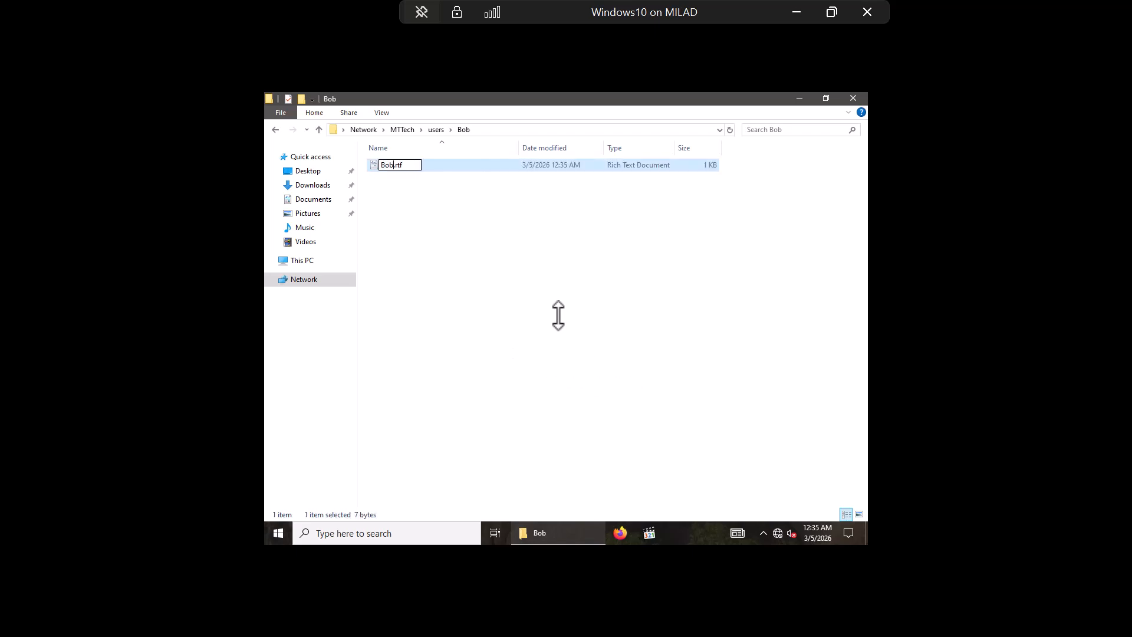
key("Return")
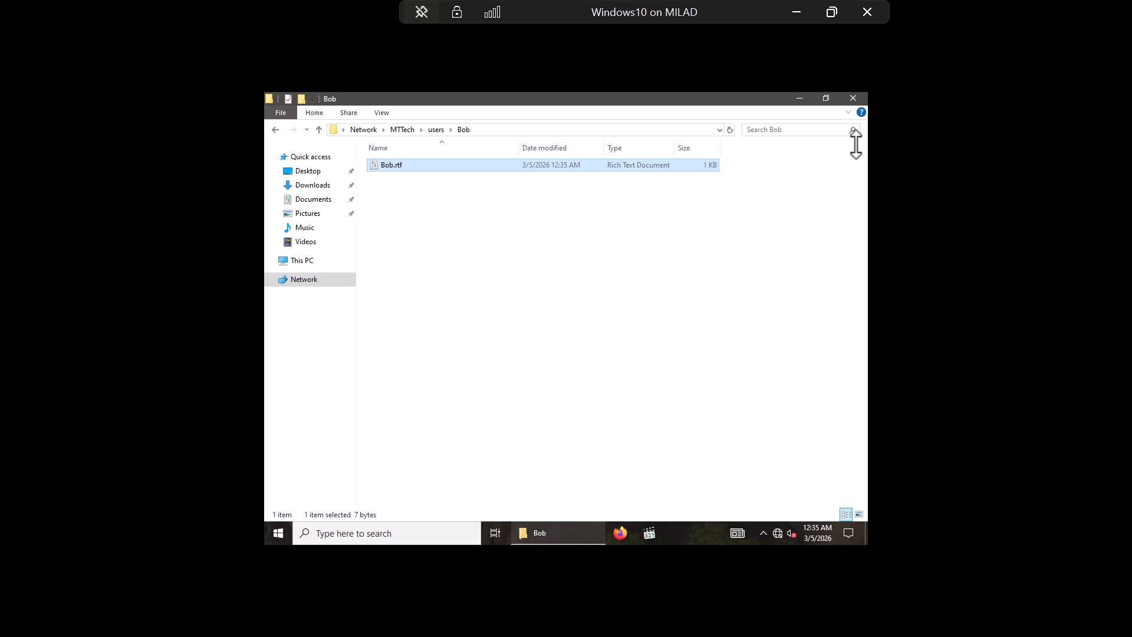
left_click(318, 130)
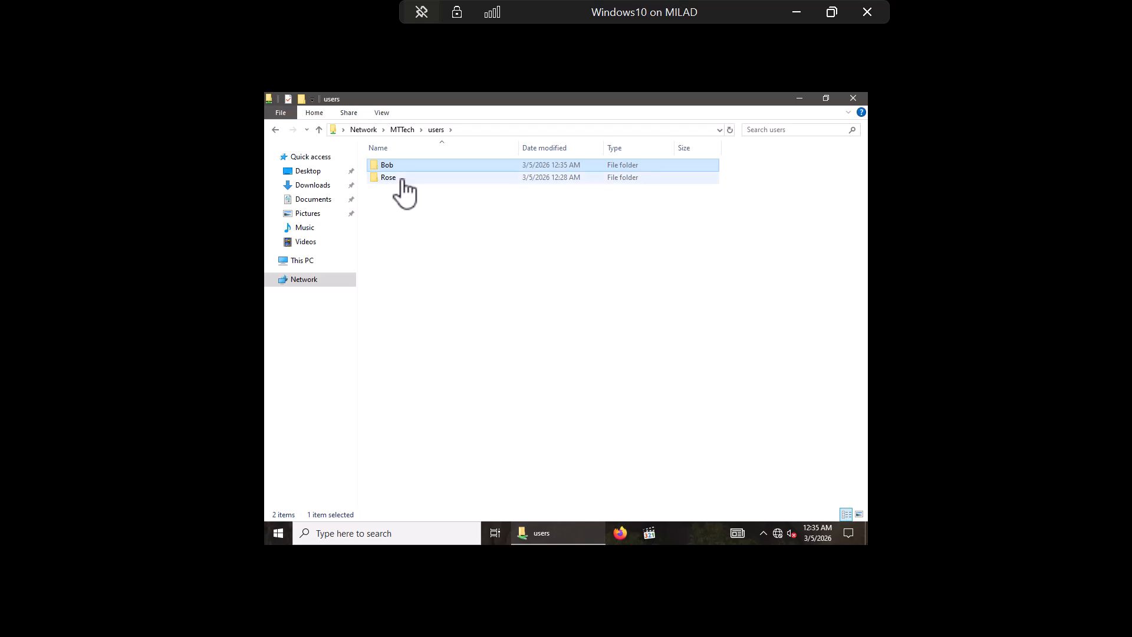
Step: Select the Rose folder, then leave the client and switch to the WindowsServer2025 virtual machine
left_click(397, 180)
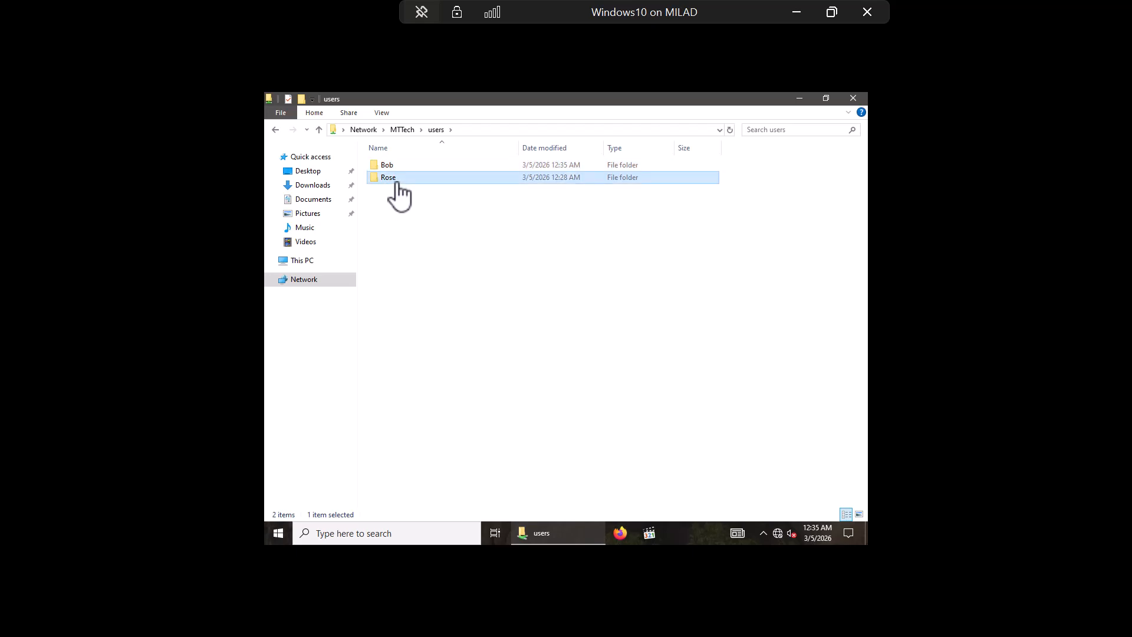
mouse_move(391, 180)
left_click(797, 11)
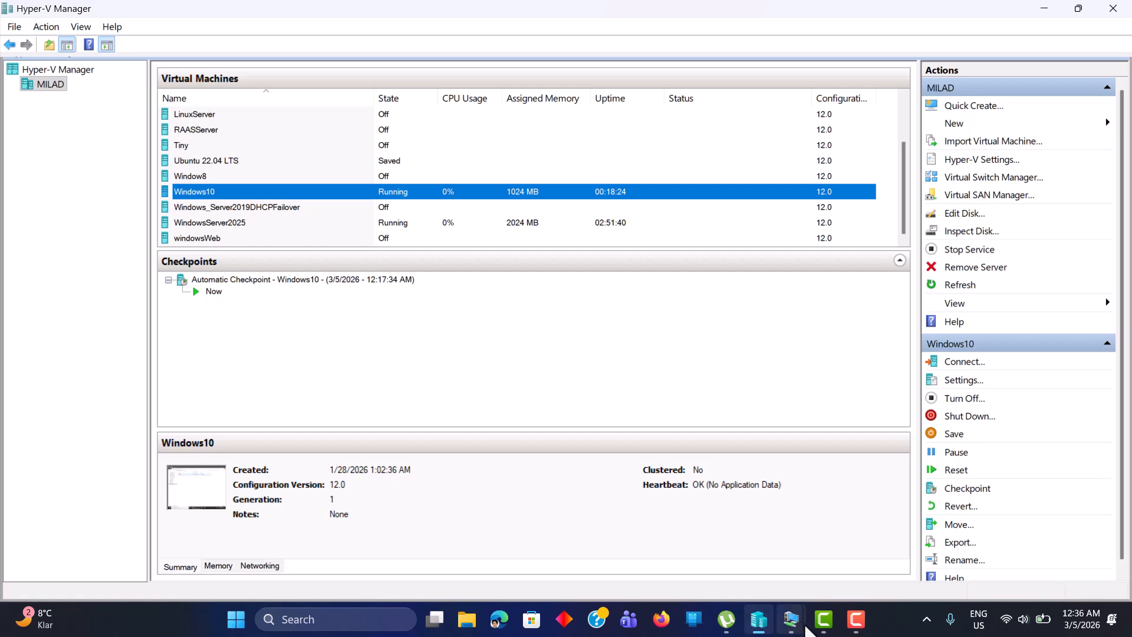
mouse_move(790, 620)
mouse_move(852, 536)
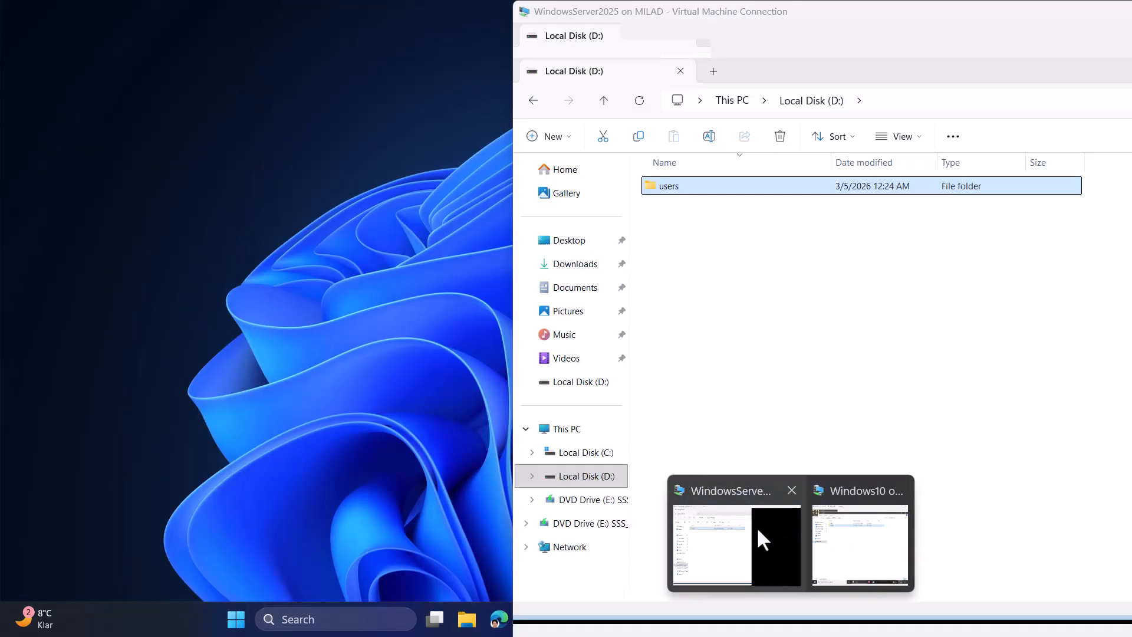
left_click(758, 528)
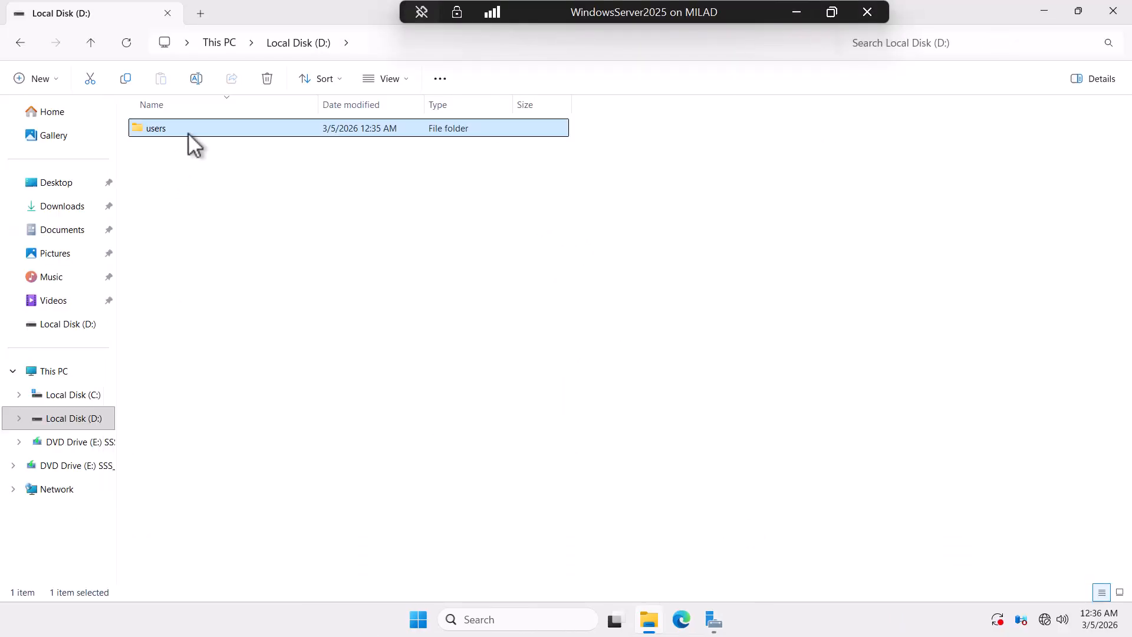
Step: Delete the users folder from the server, then reopen Explorer on Local Disk (D:)
right_click(179, 126)
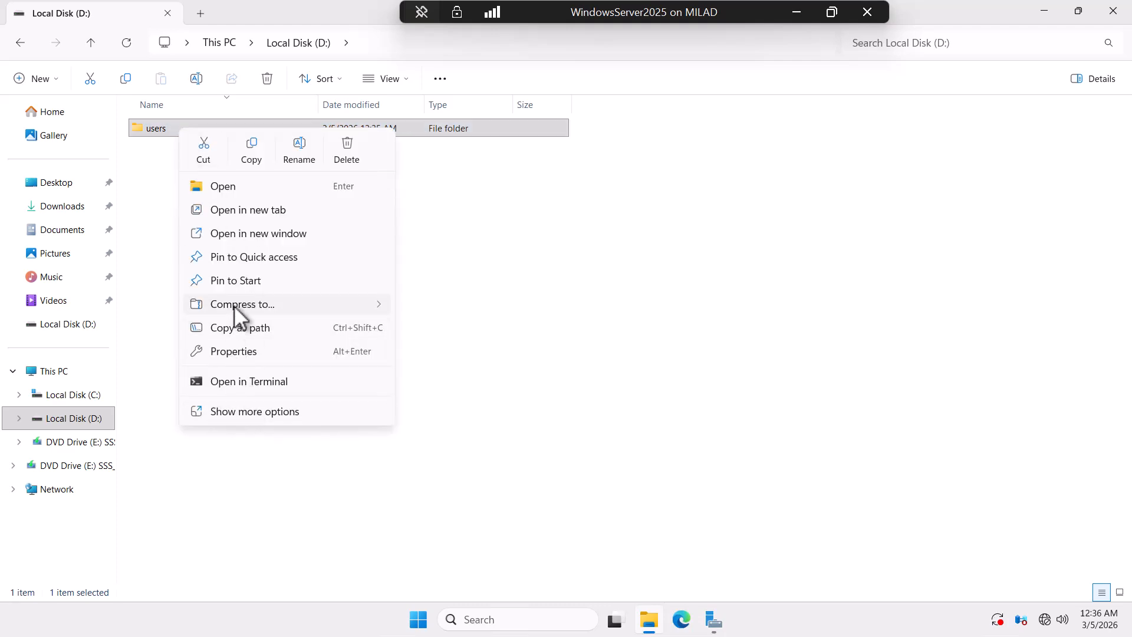
left_click(348, 147)
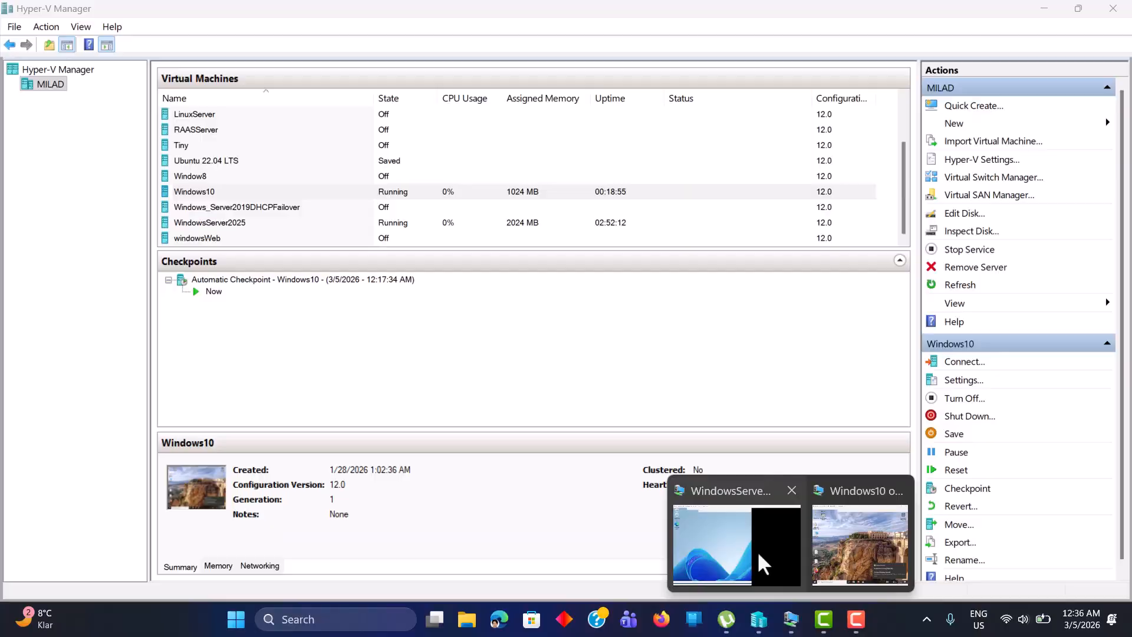
left_click(757, 550)
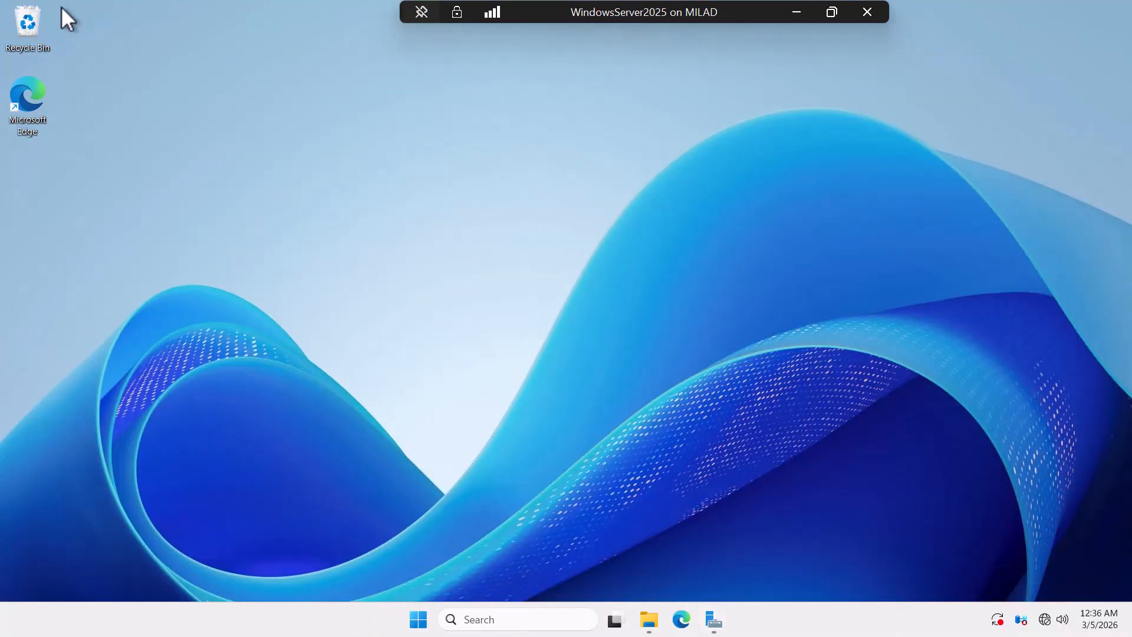
mouse_move(711, 624)
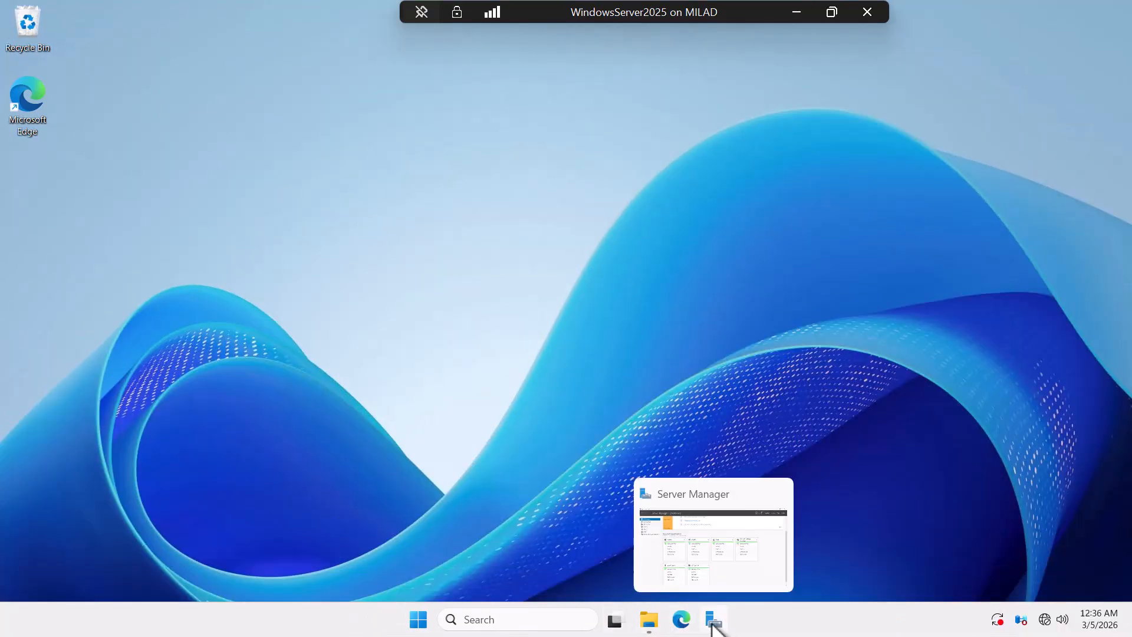
mouse_move(649, 624)
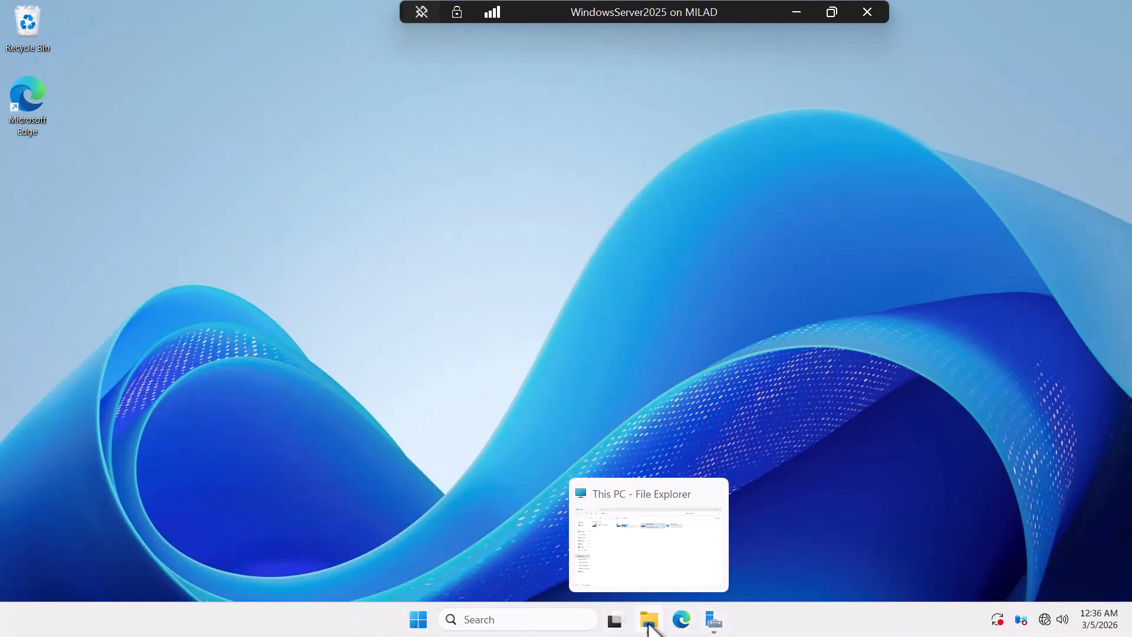
left_click(653, 544)
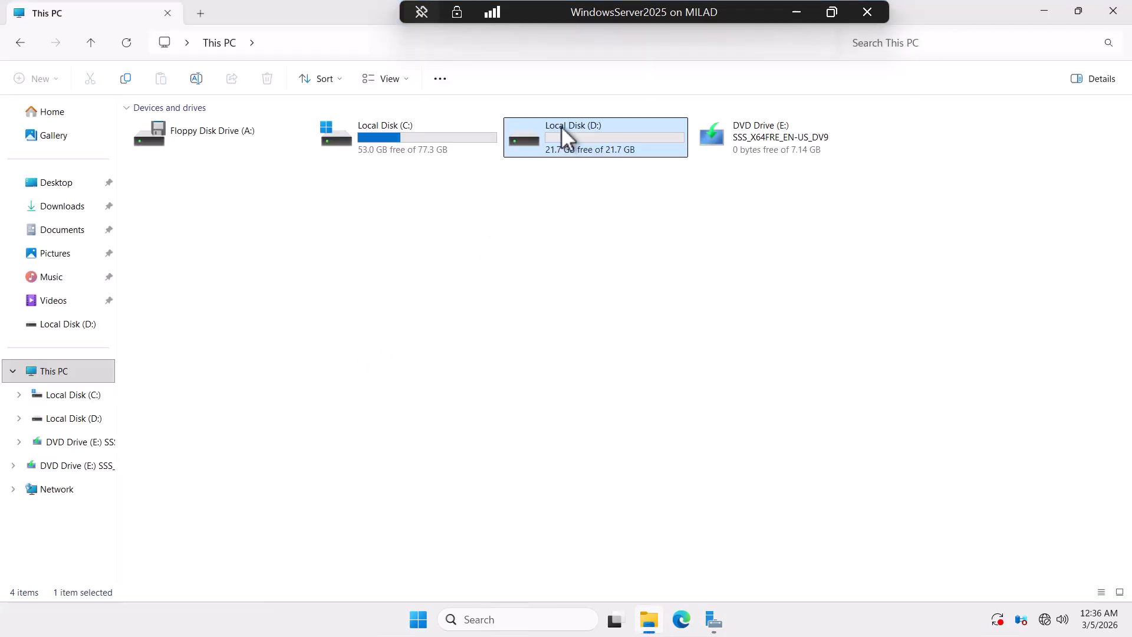
double_click(561, 126)
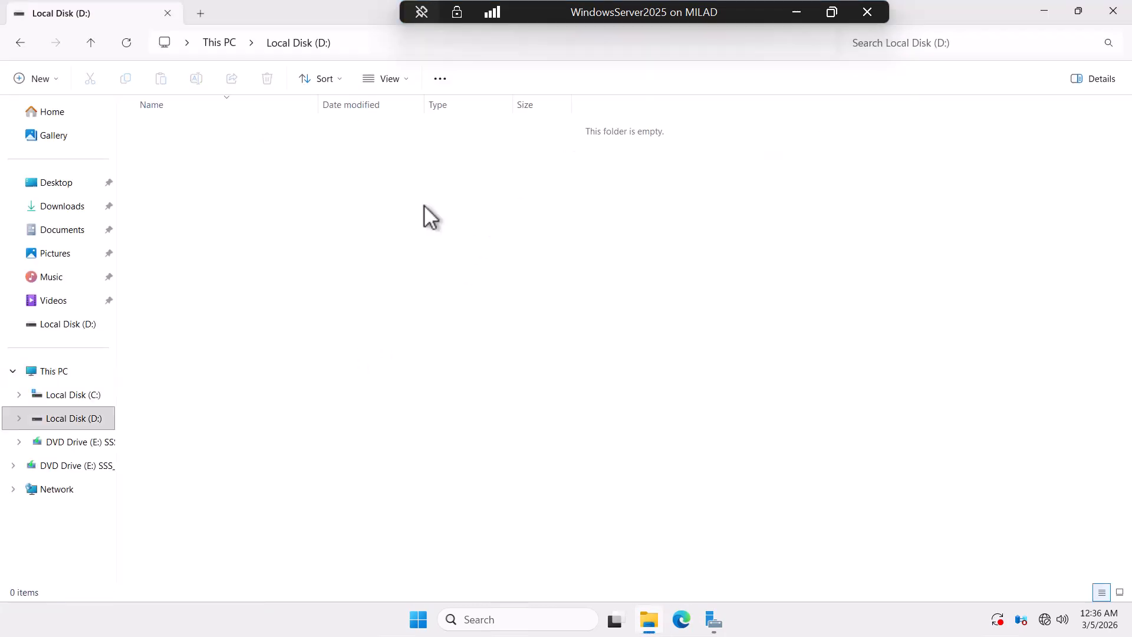
Step: Create a new folder named Dev on Local Disk (D:)
right_click(250, 220)
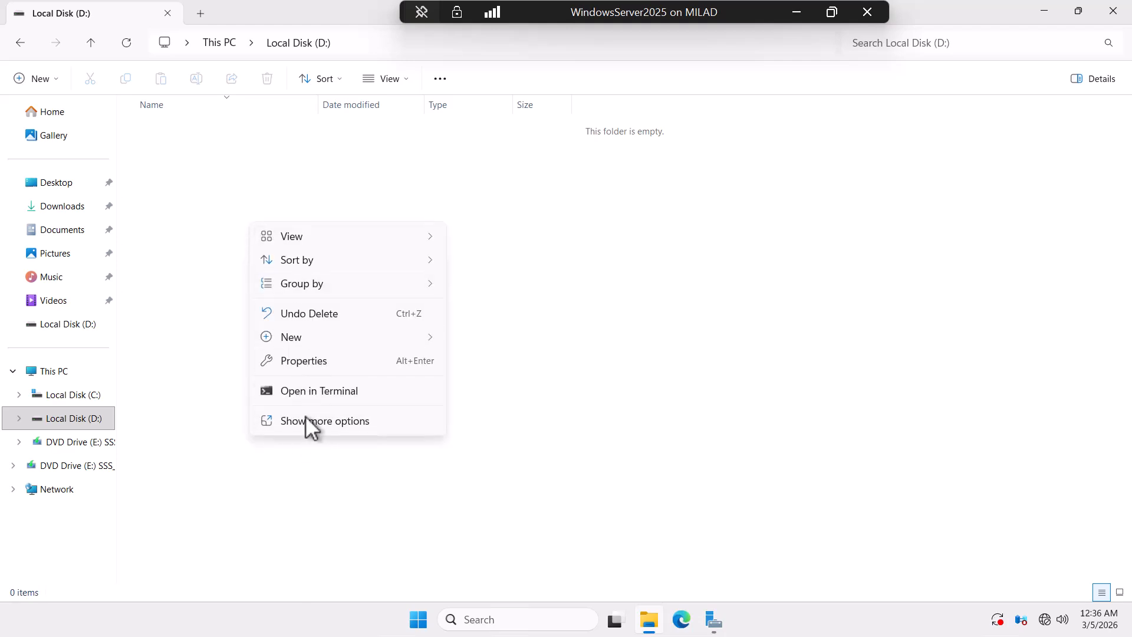
mouse_move(299, 338)
left_click(502, 336)
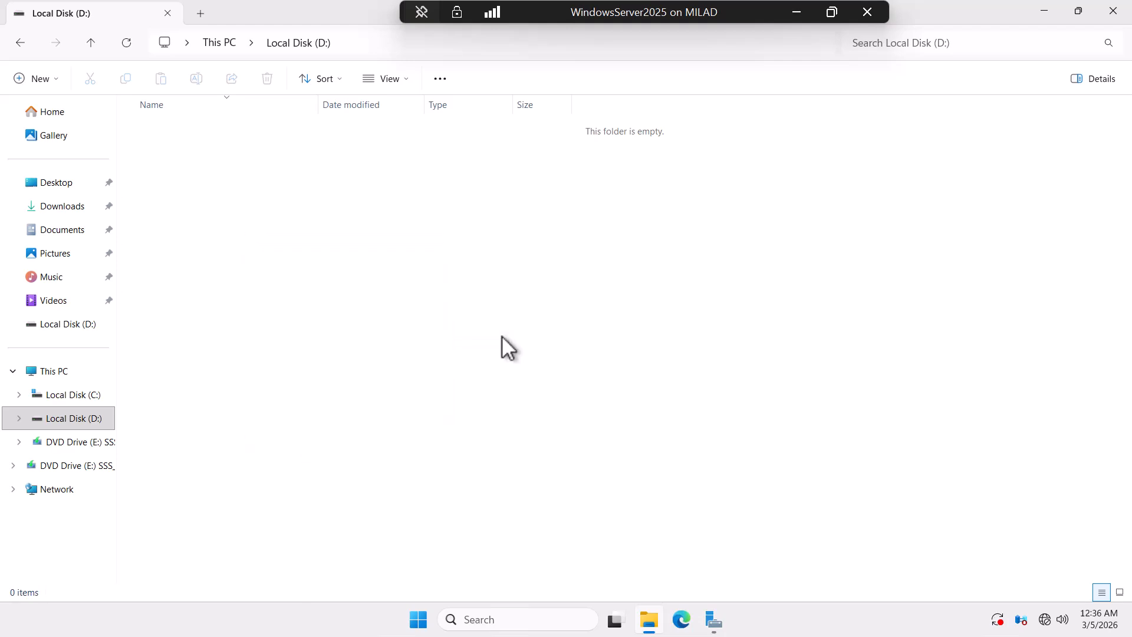
type("user")
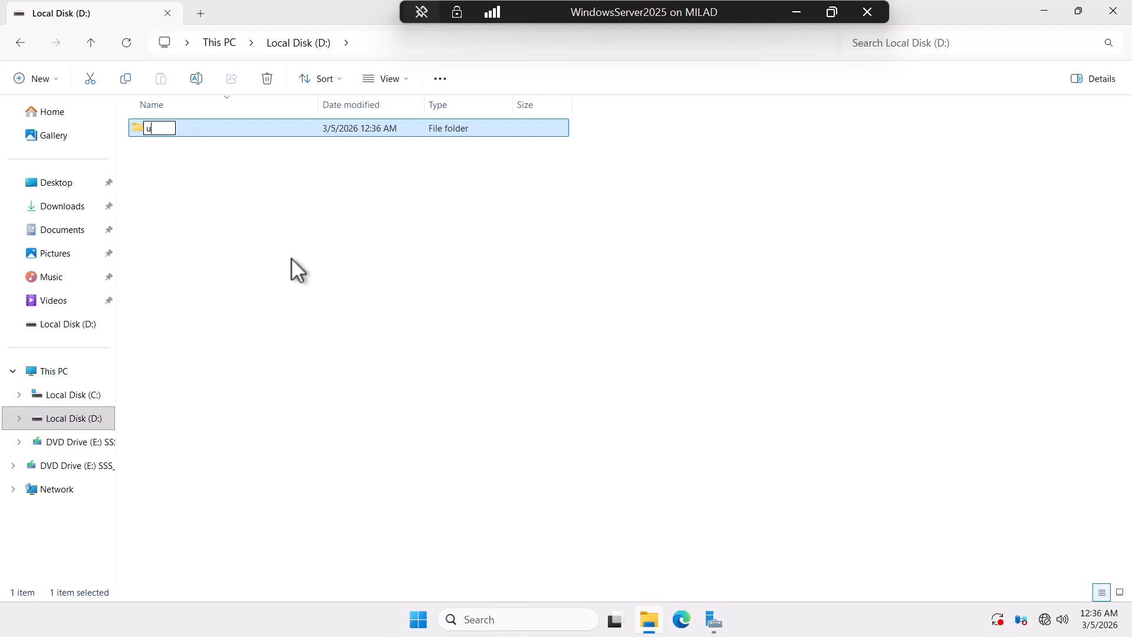
key("BackSpace")
key("BackSpace")
key("BackSpace")
key("BackSpace")
type("Dev")
key("Return")
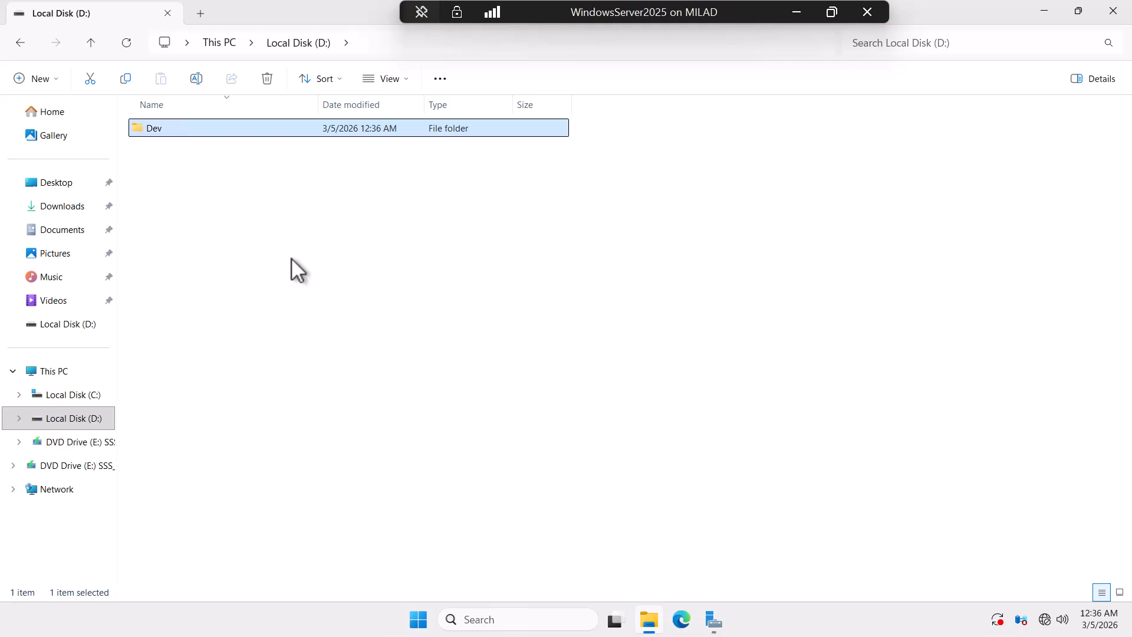
right_click(171, 128)
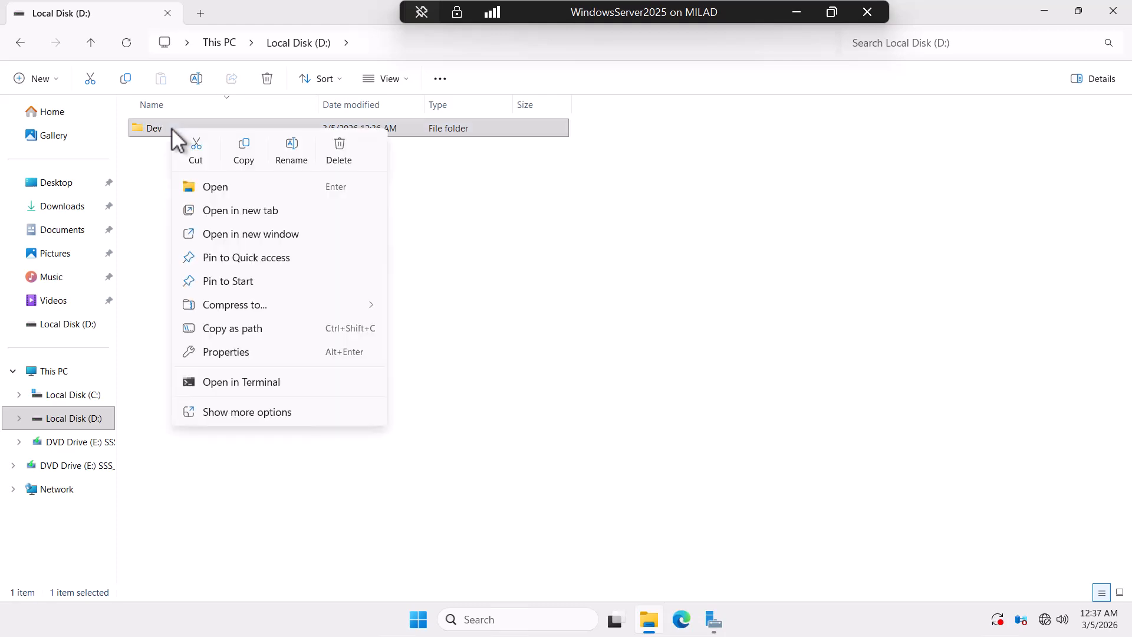
Step: Turn on Advanced Sharing for Dev with the hidden share name Dev$, apply it, and close Properties
left_click(224, 352)
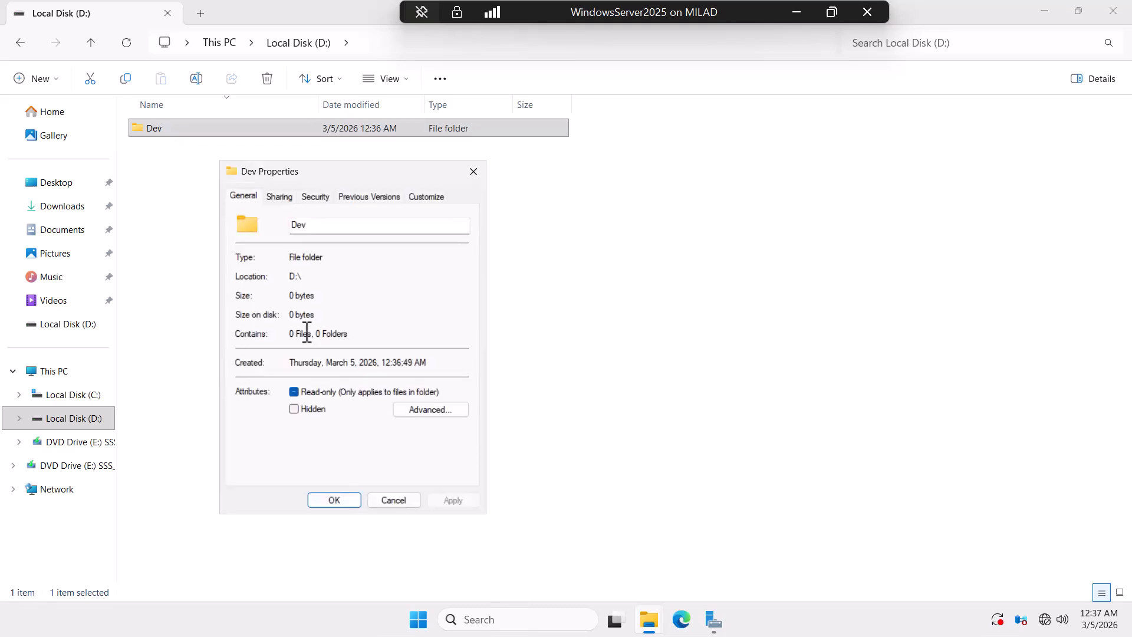
left_click(283, 198)
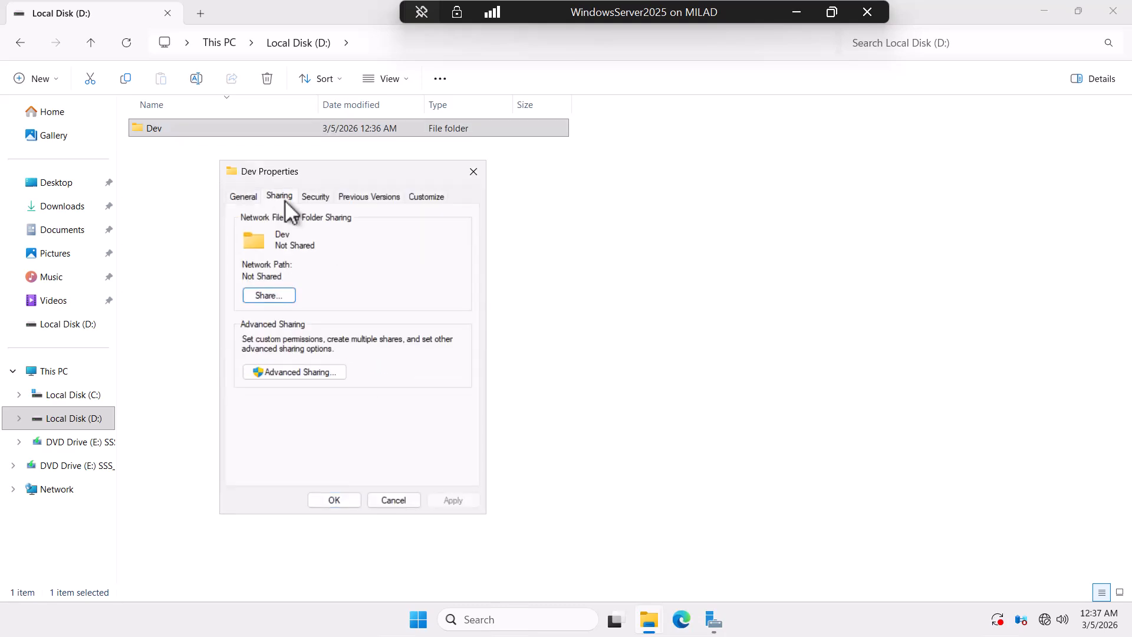
left_click(313, 373)
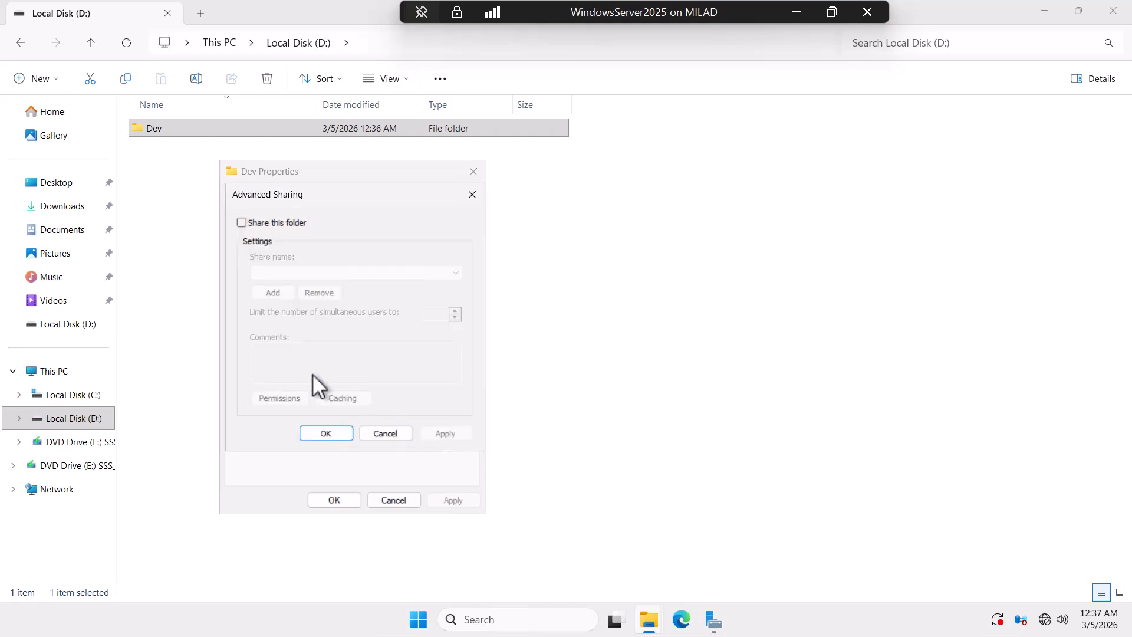
left_click(241, 224)
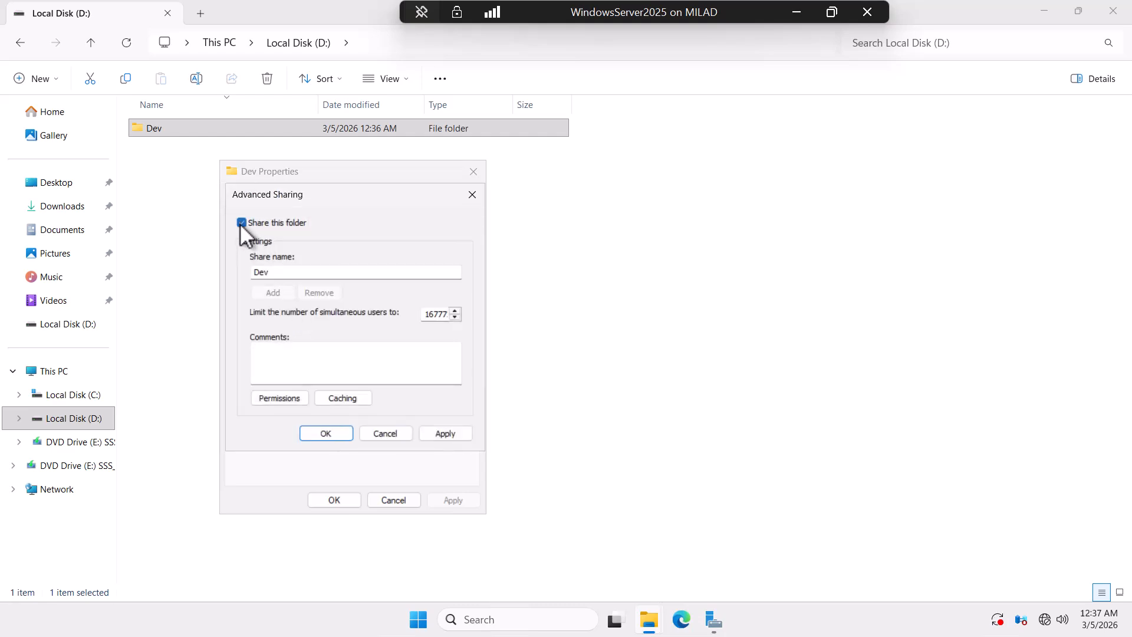
left_click(275, 273)
type("$")
left_click(445, 433)
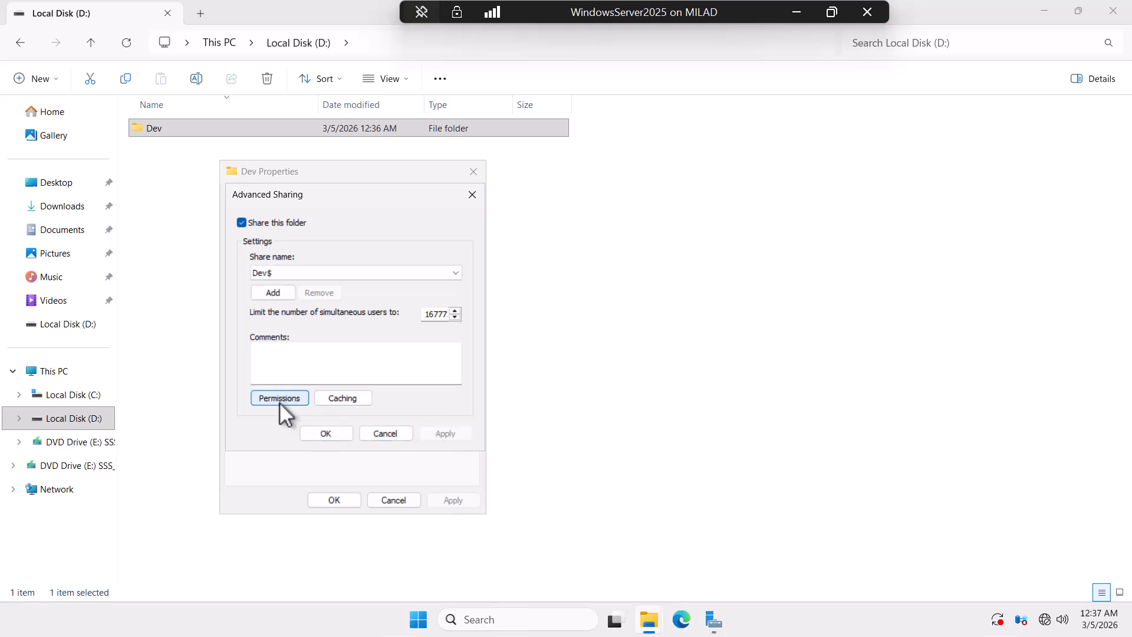
left_click(324, 434)
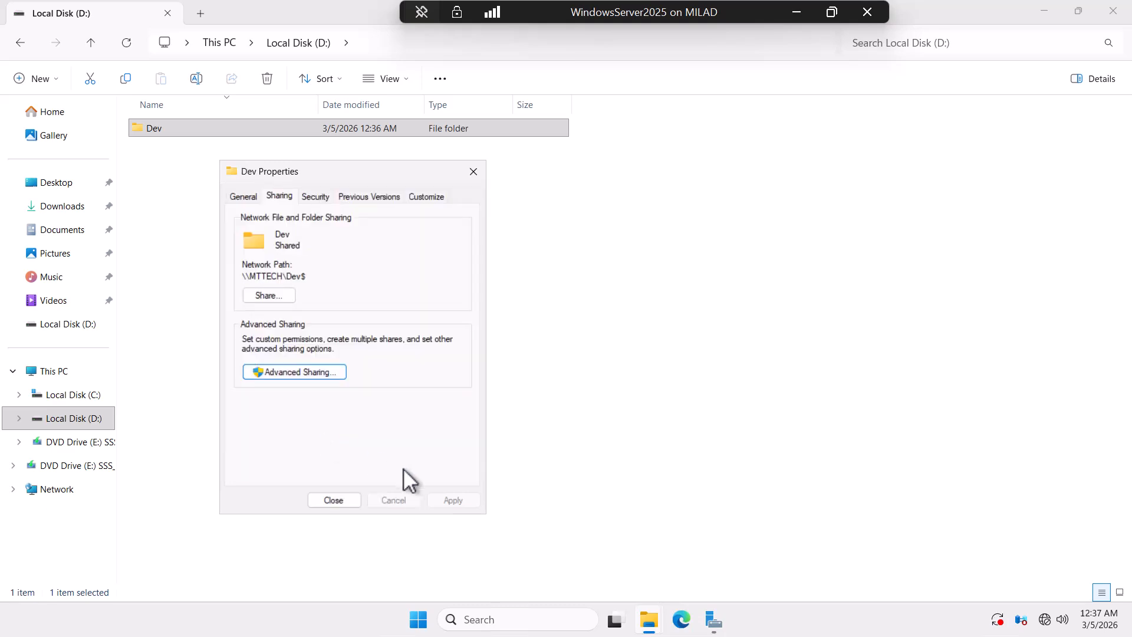
left_click(346, 500)
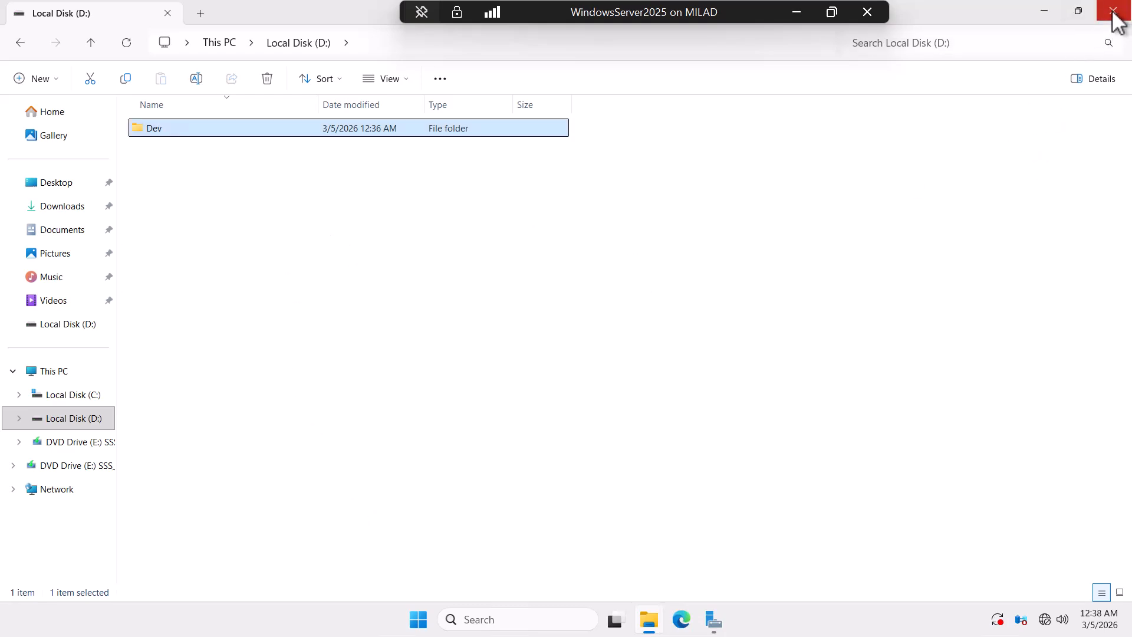
Step: Open Dev's Security tab and its Advanced settings listing the Administrators, SYSTEM, Authenticated Users and Users entries
right_click(174, 128)
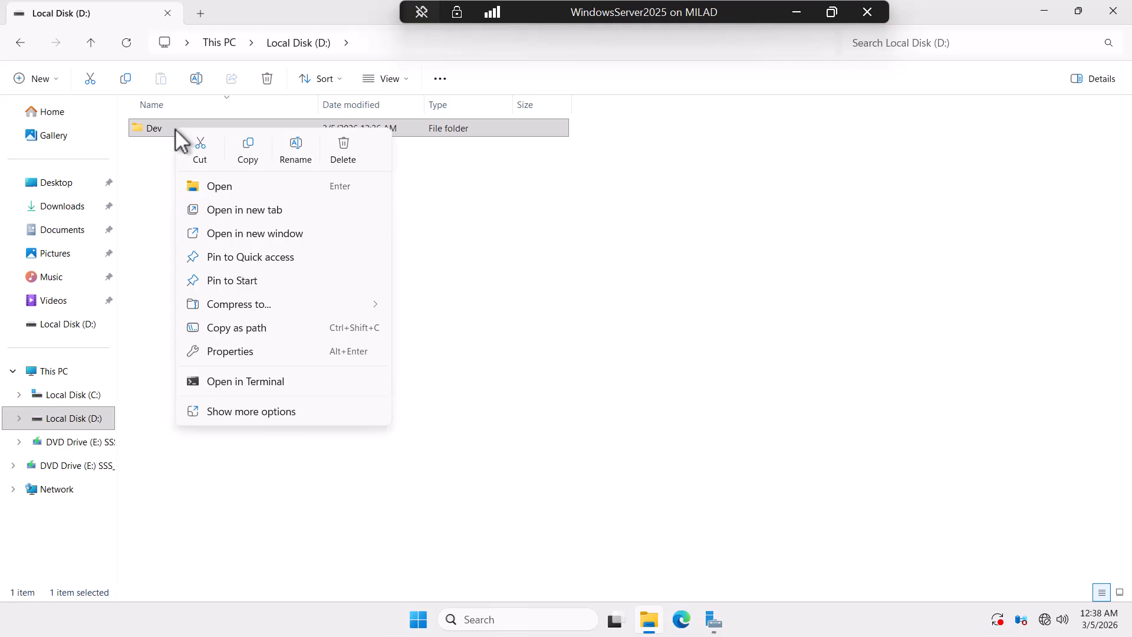
left_click(232, 350)
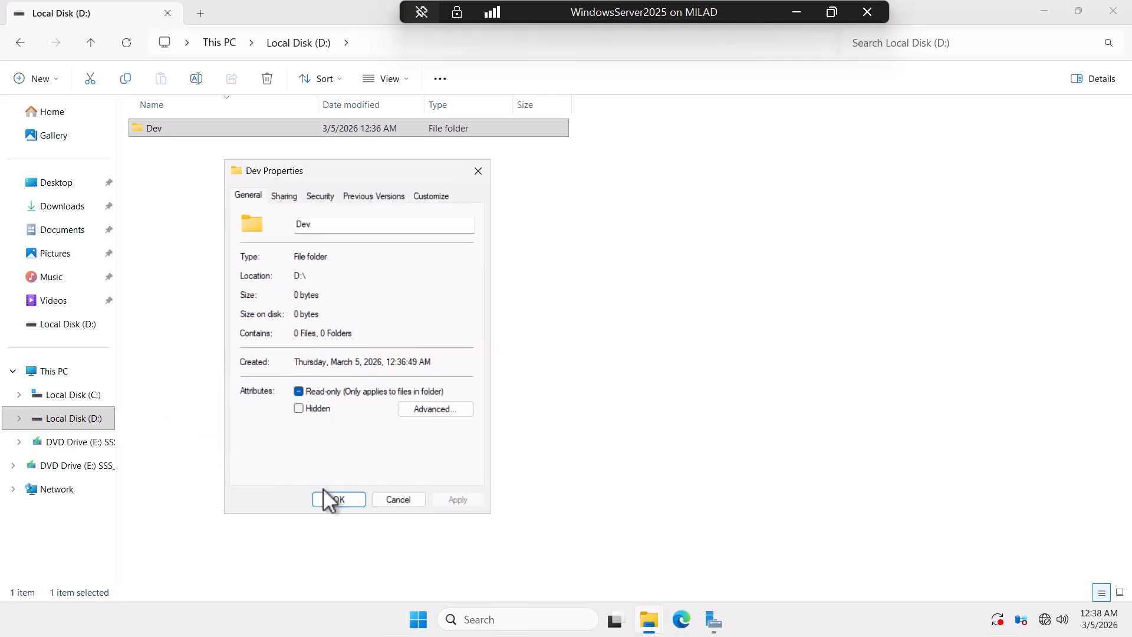
left_click(316, 196)
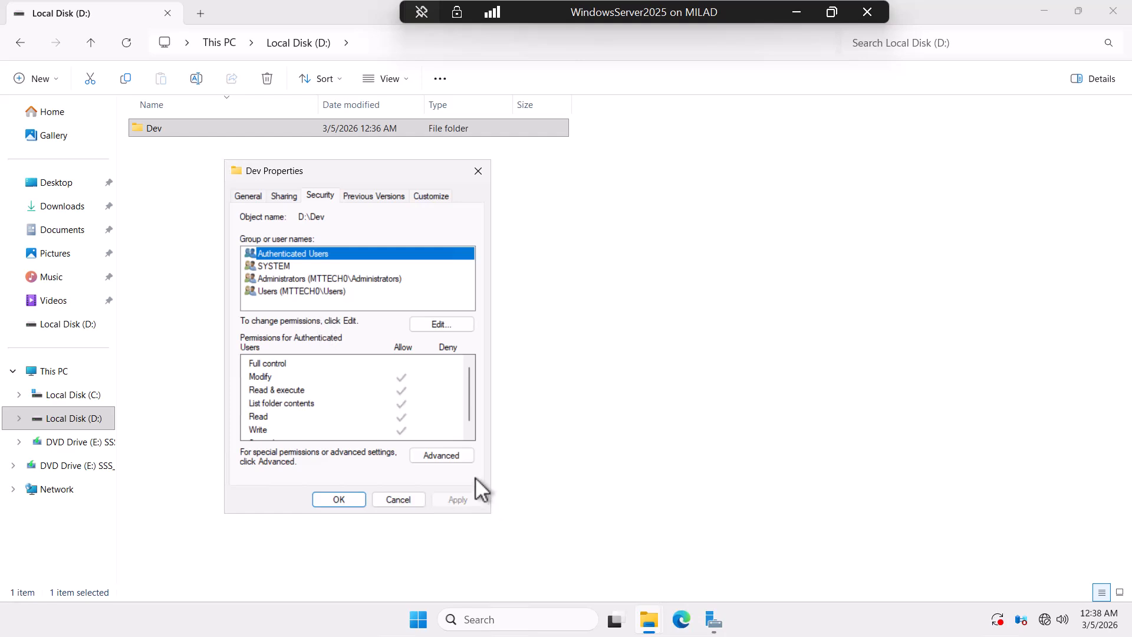
left_click(447, 456)
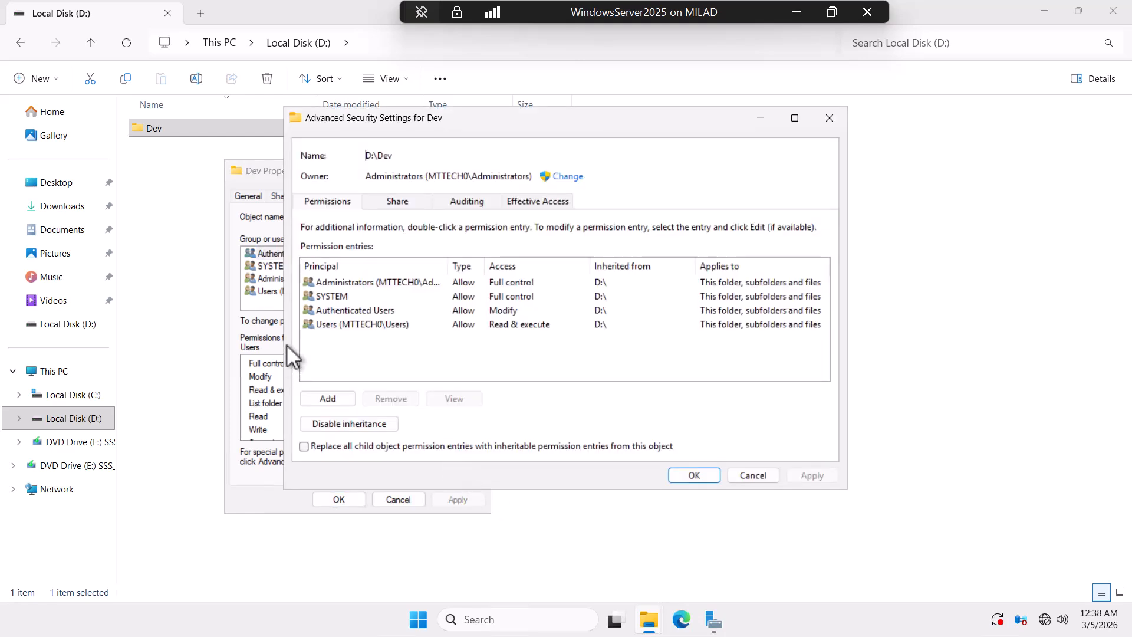
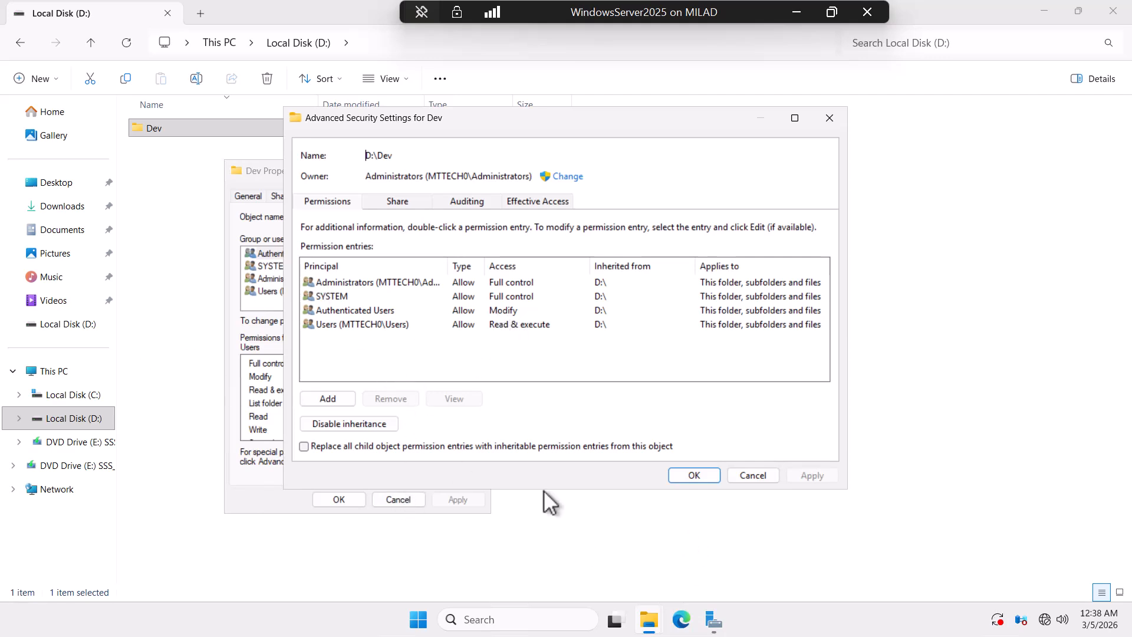
Step: Close Dev's Advanced Security Settings and Properties dialogs, then close File Explorer
left_click(692, 476)
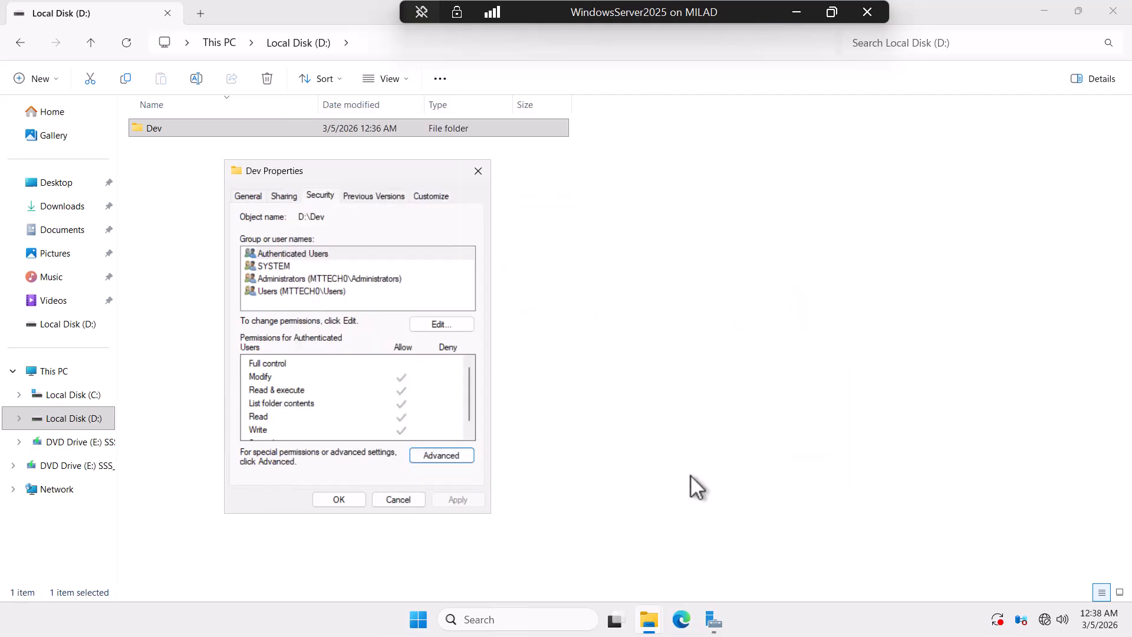
left_click(339, 499)
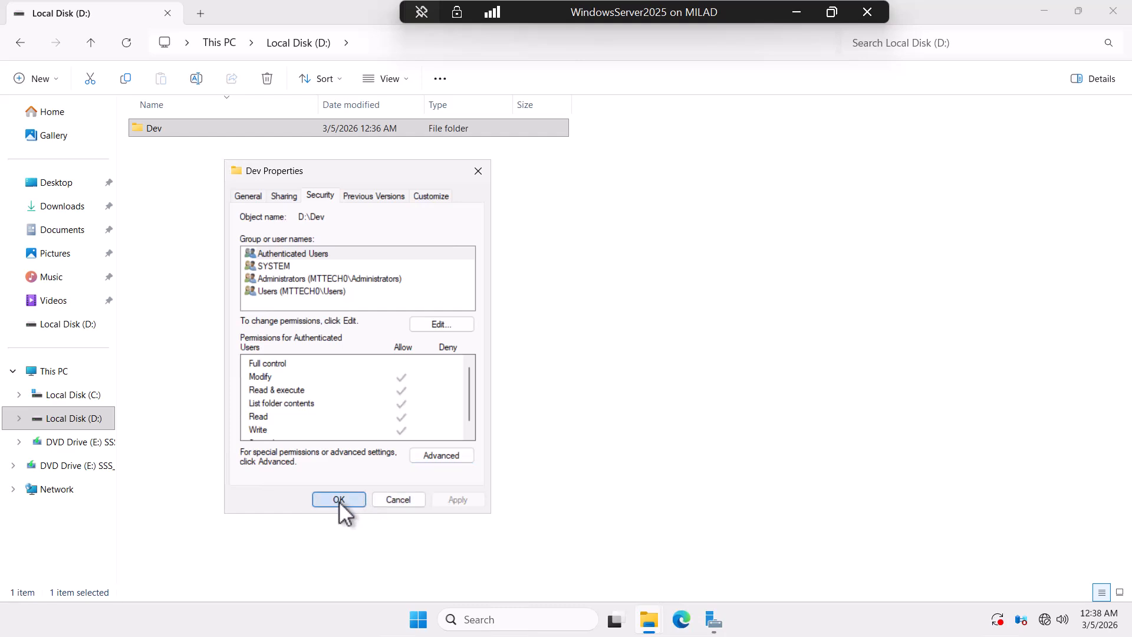
left_click(1119, 17)
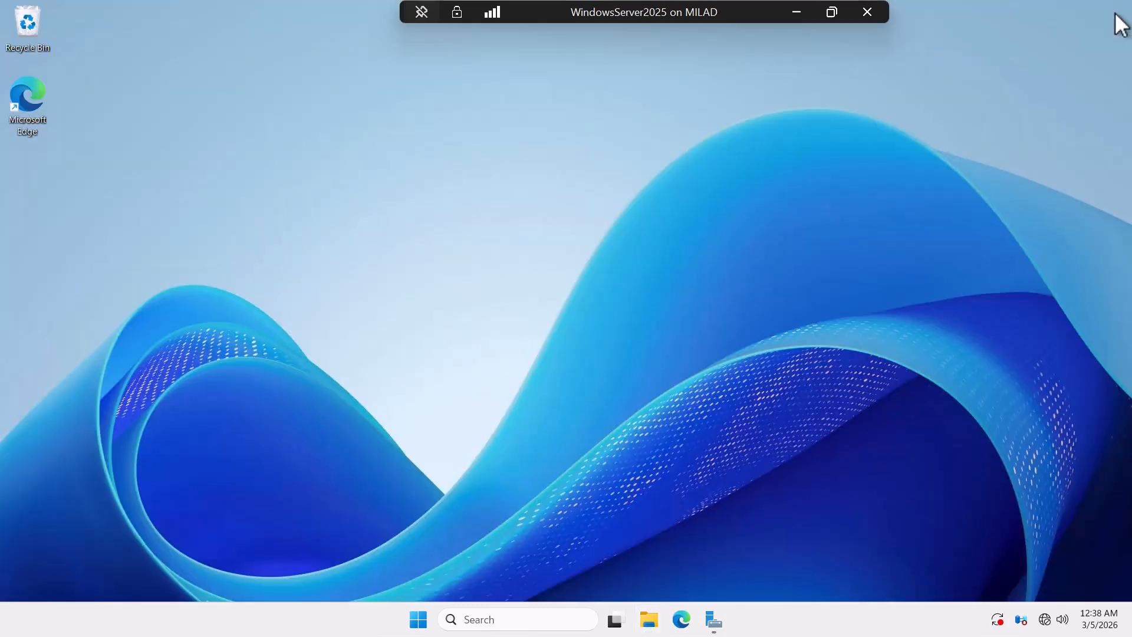
Step: Launch Active Directory Users and Computers from Server Manager's Tools menu
left_click(710, 620)
left_click(1026, 40)
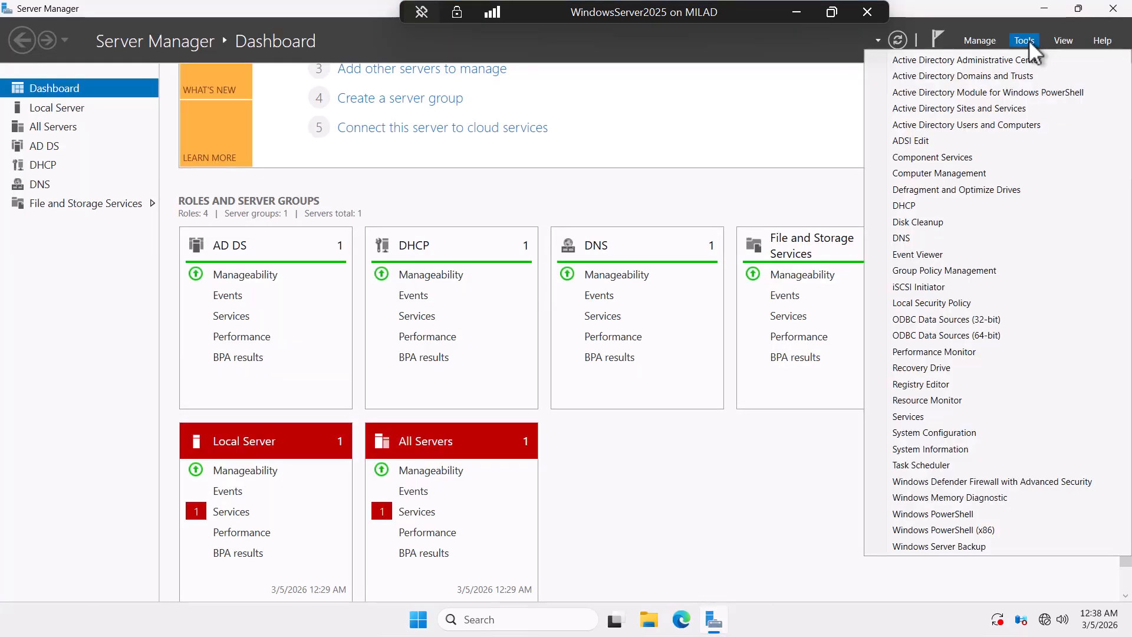
left_click(955, 124)
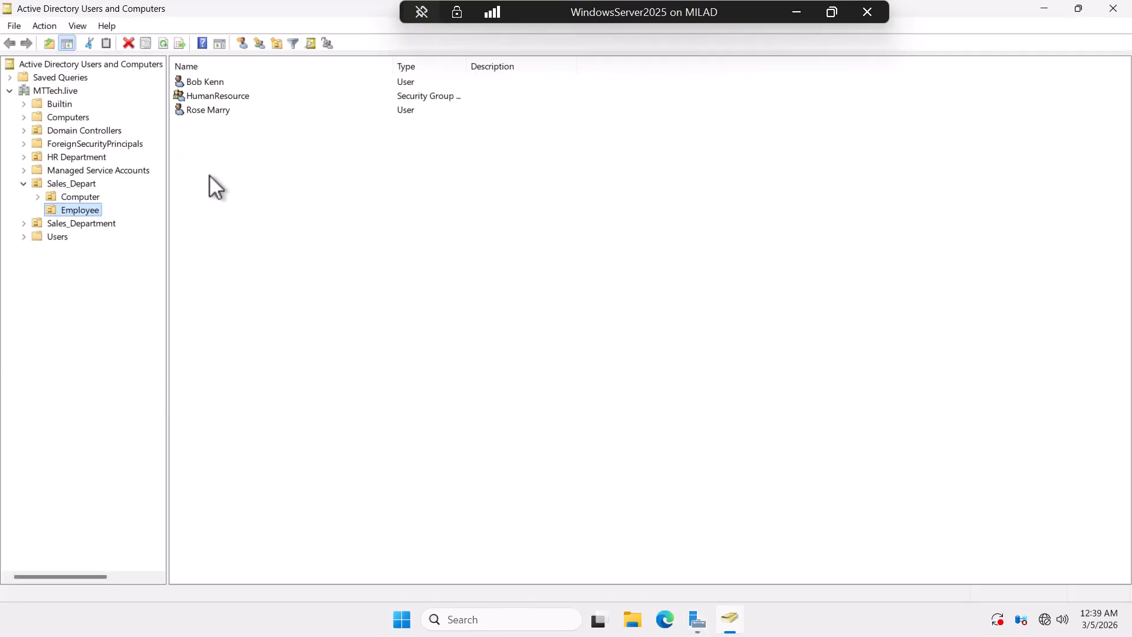
Step: Set the last Employee user's home folder on the Profile tab to connect drive G:
left_click(207, 111)
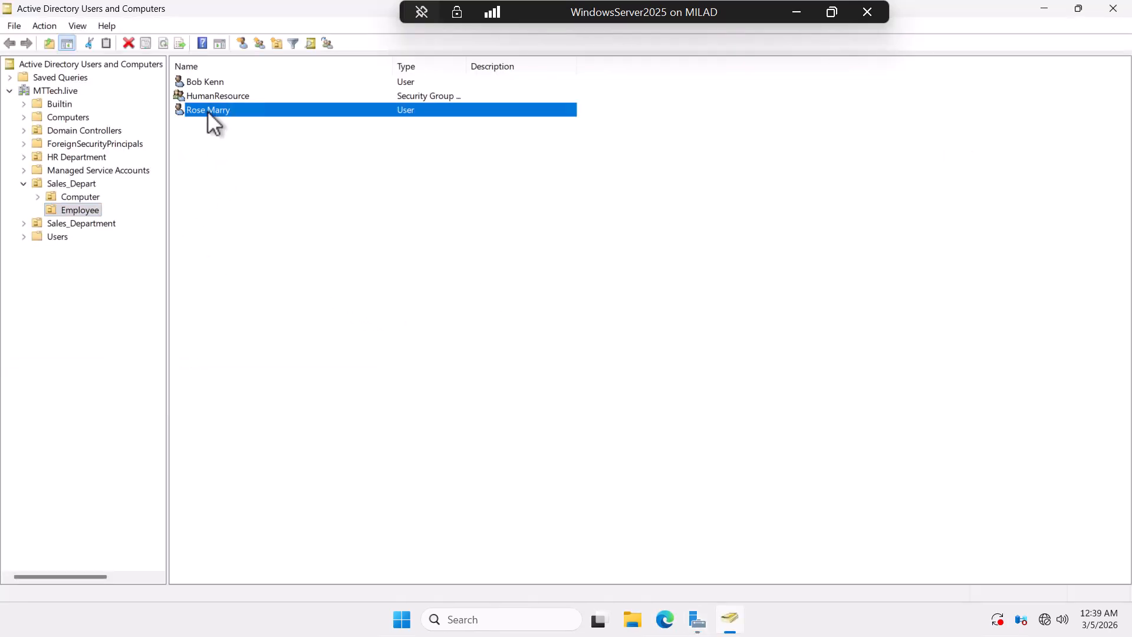
right_click(207, 111)
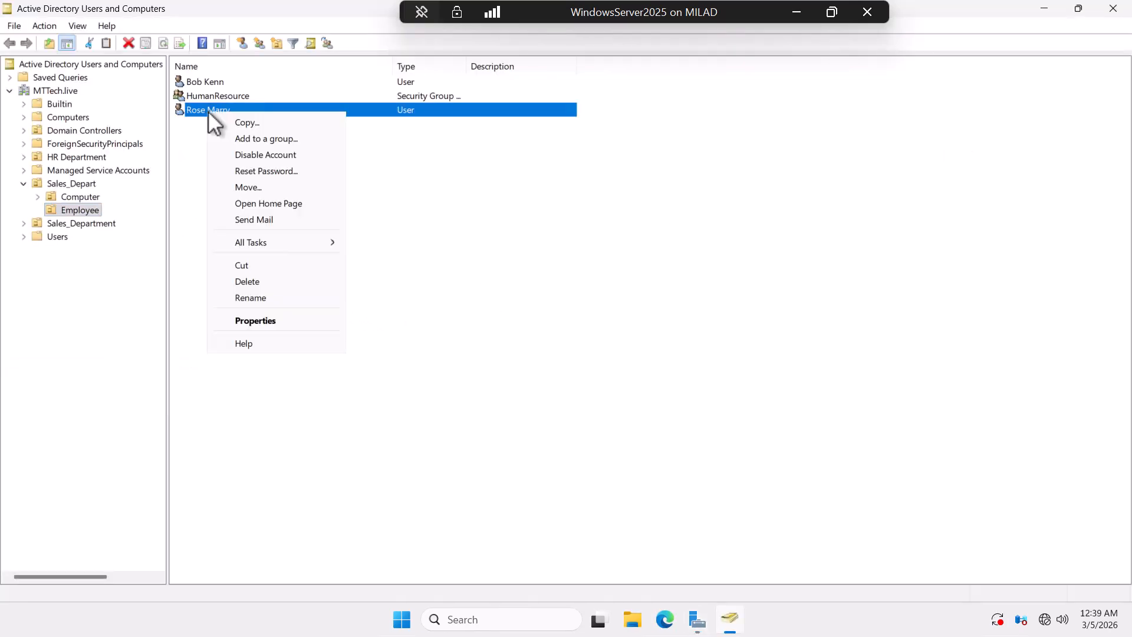
left_click(264, 319)
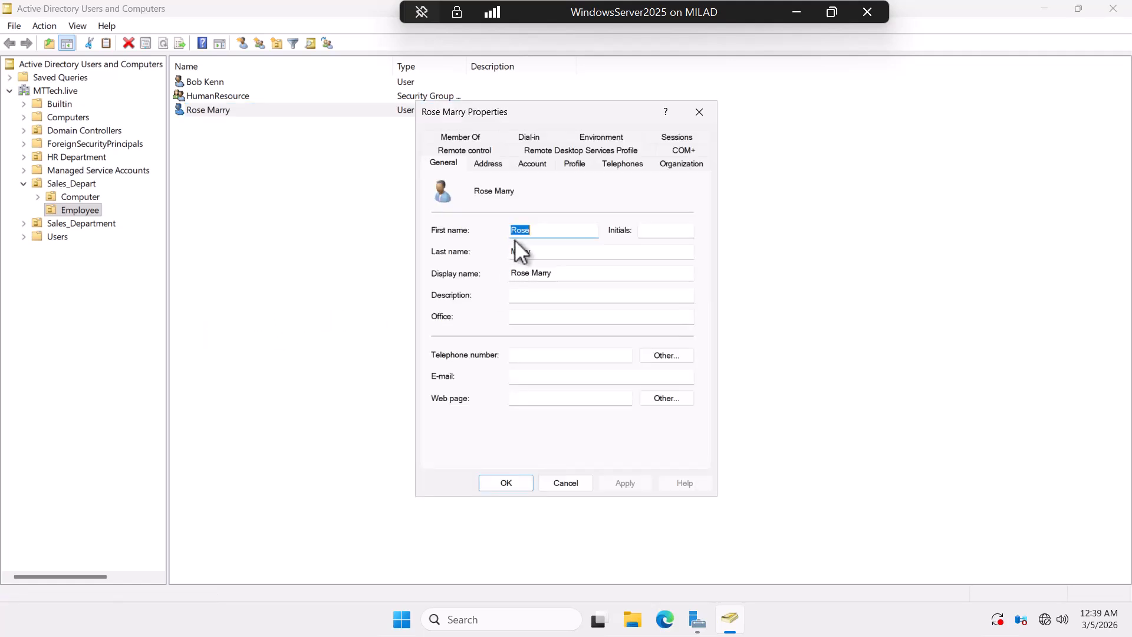
left_click(573, 164)
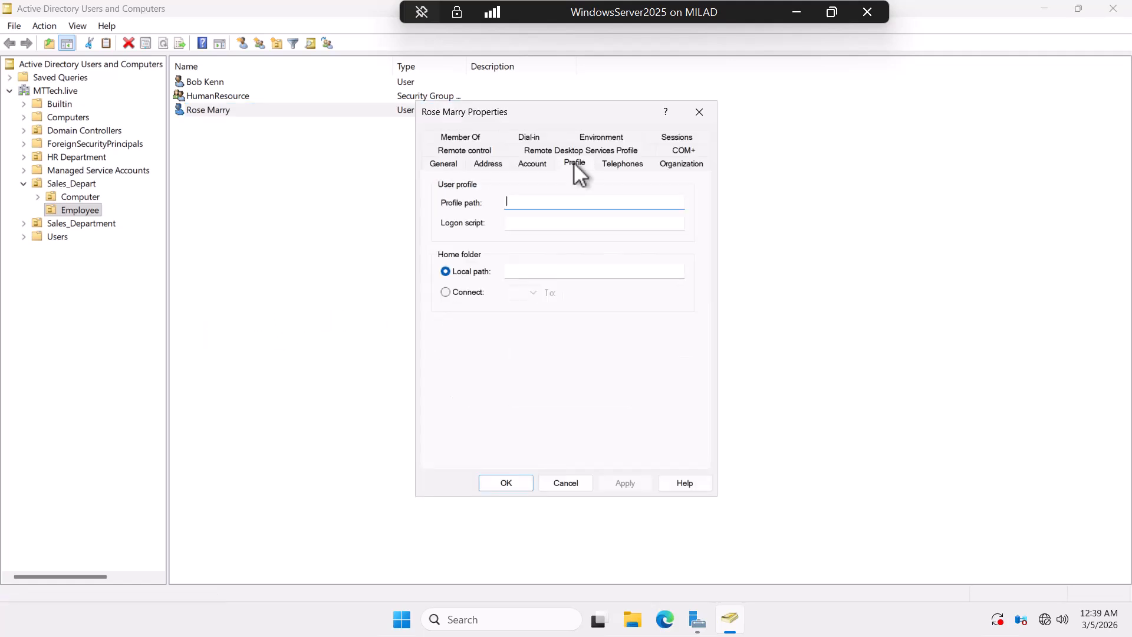
left_click(446, 292)
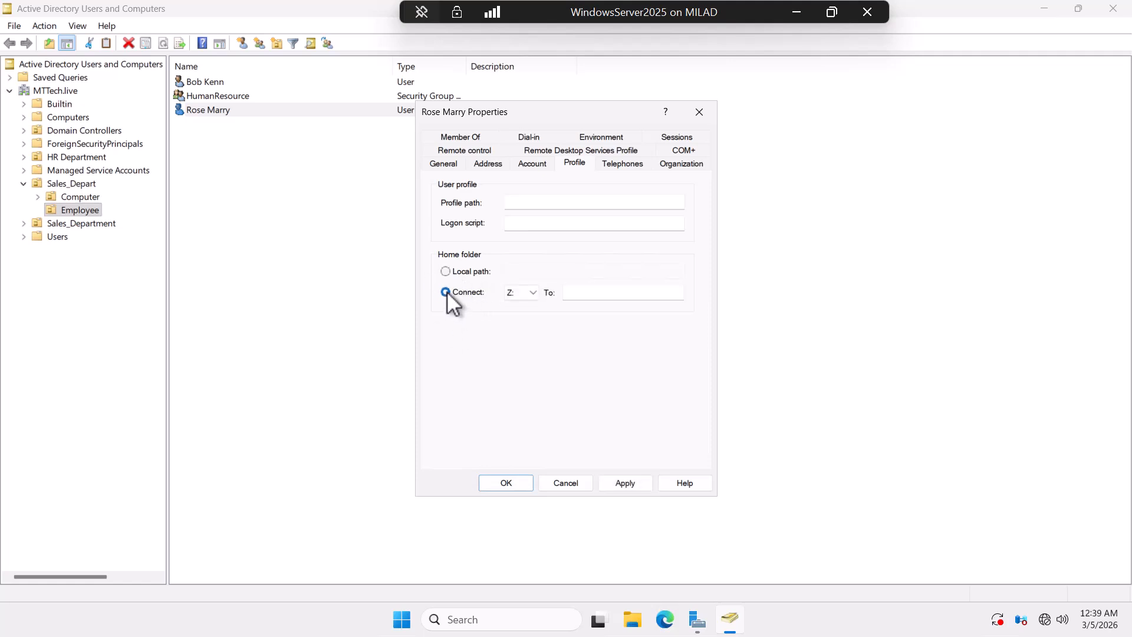
left_click(533, 292)
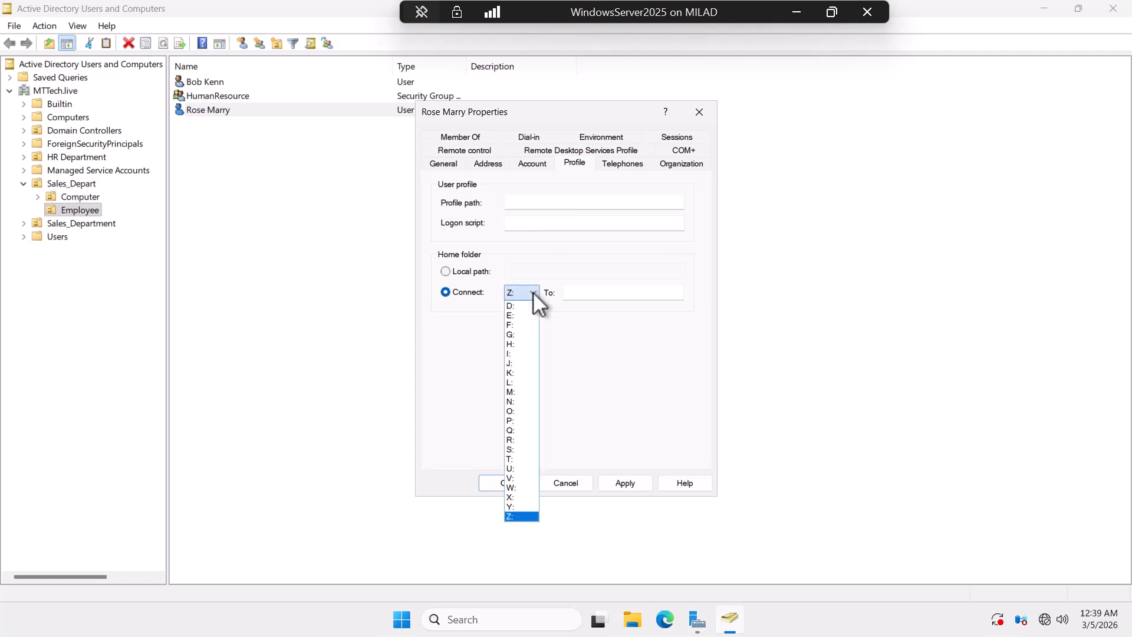
left_click(526, 334)
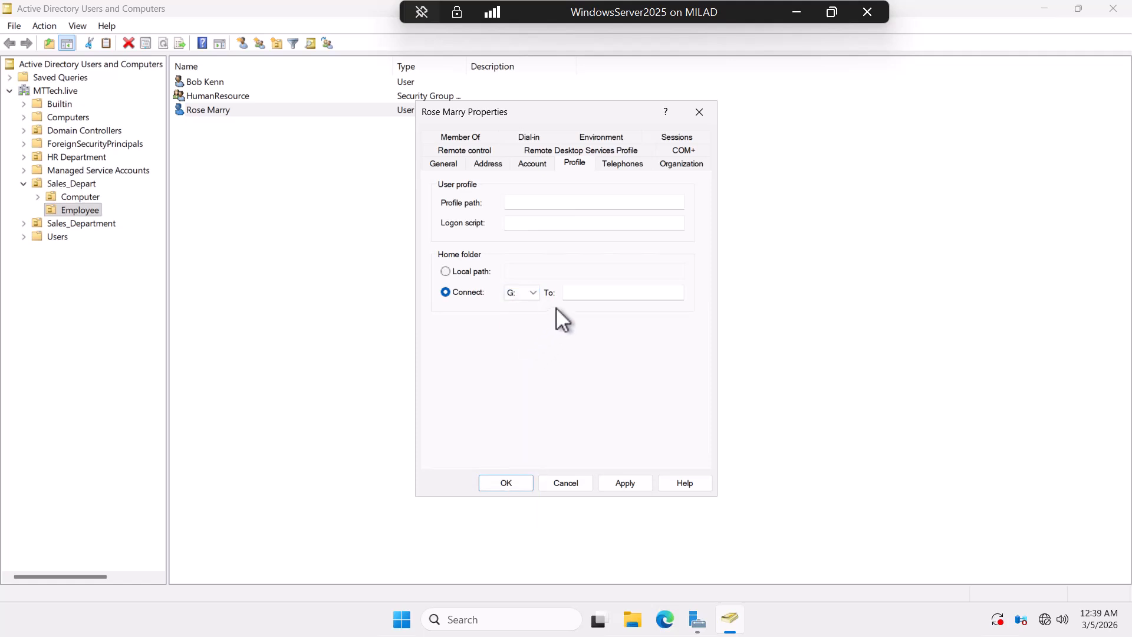
left_click(573, 293)
Step: Browse to Local Disk (D:) and bring up the Dev folder's Properties
left_click(631, 622)
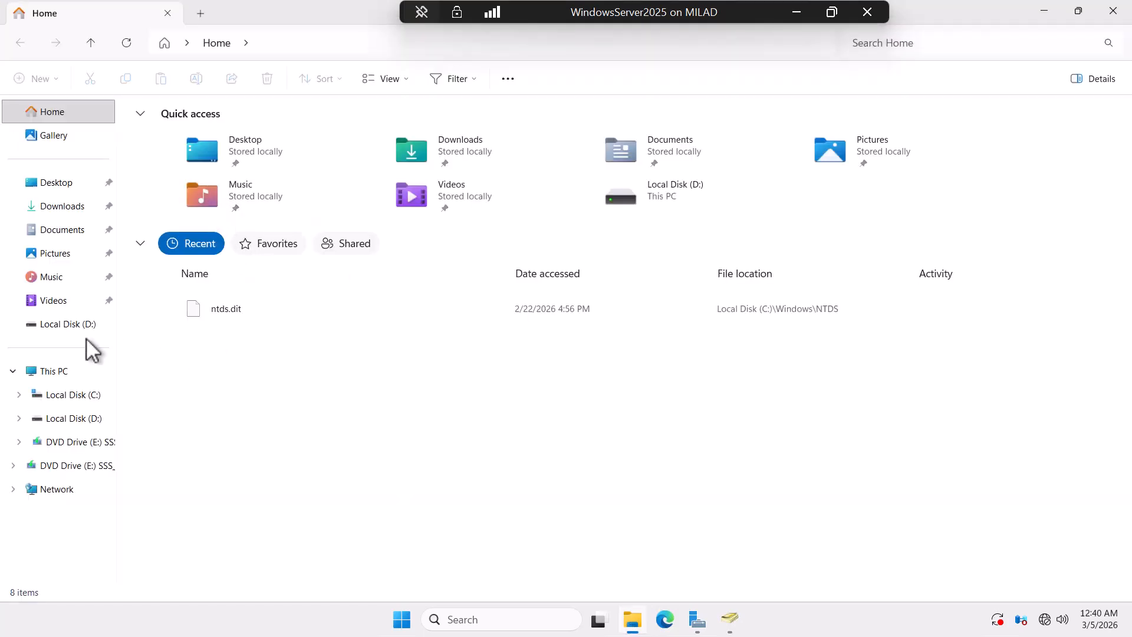
left_click(83, 325)
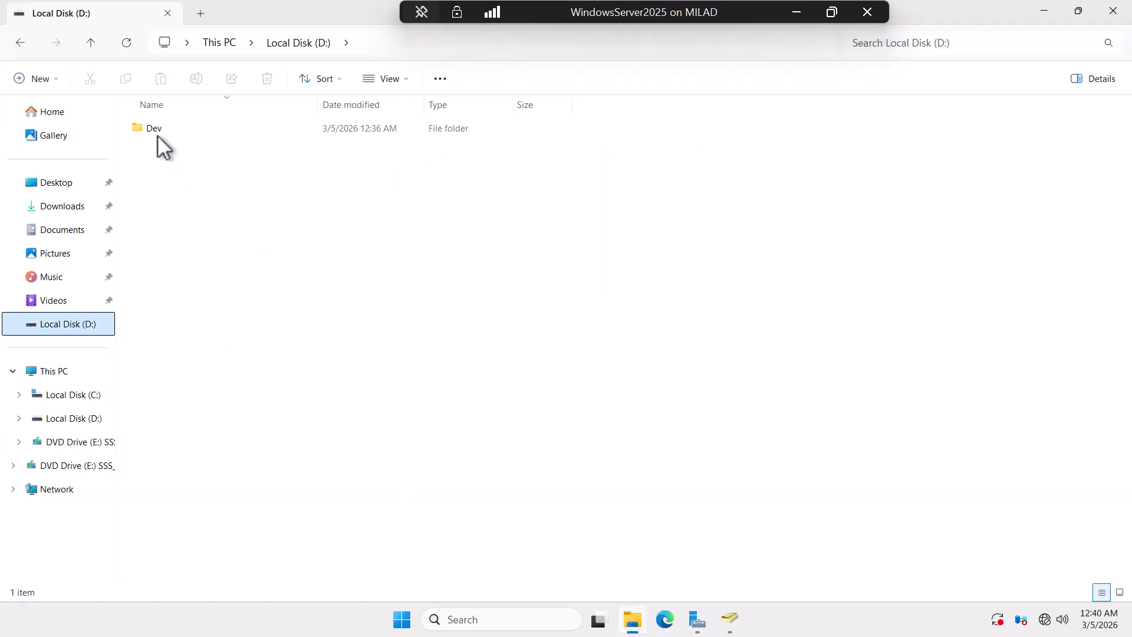
double_click(154, 128)
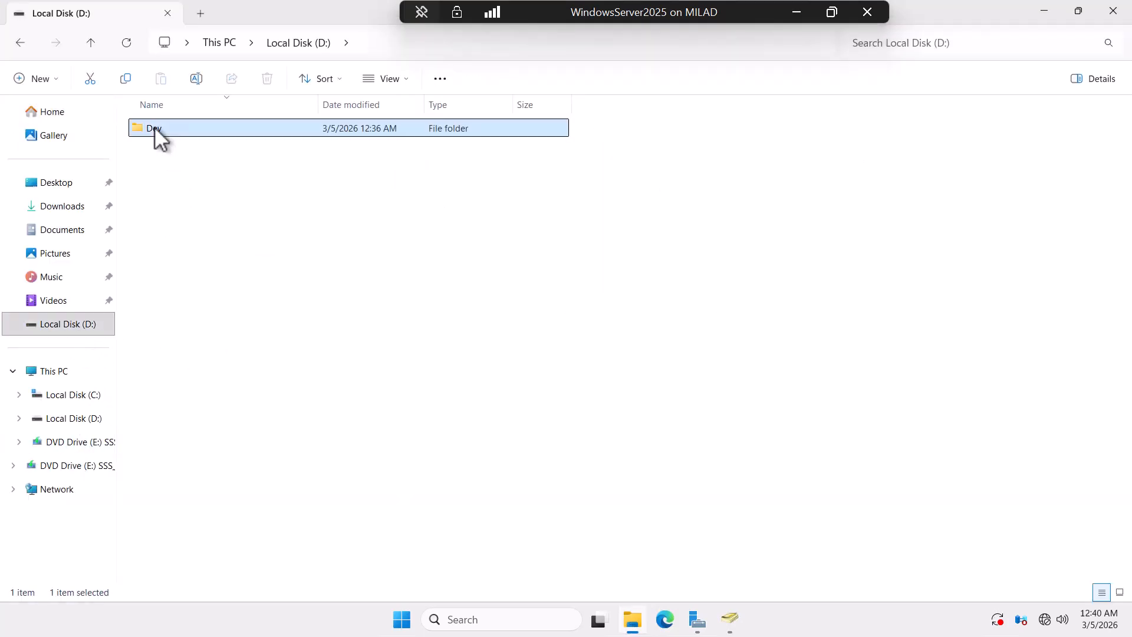
left_click(95, 44)
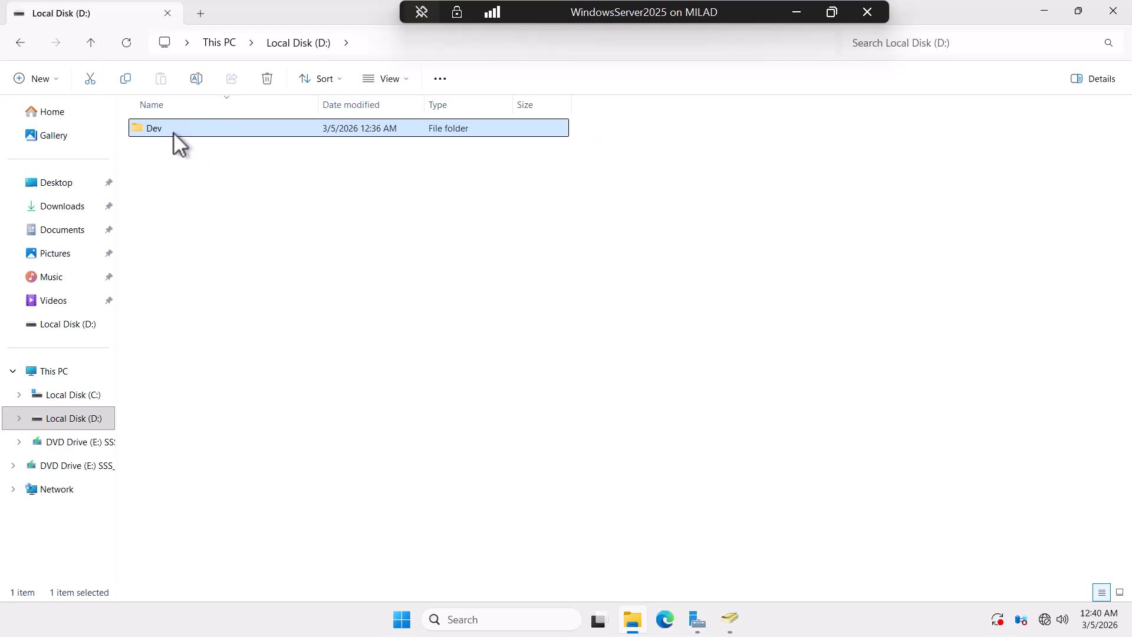
right_click(172, 132)
left_click(226, 357)
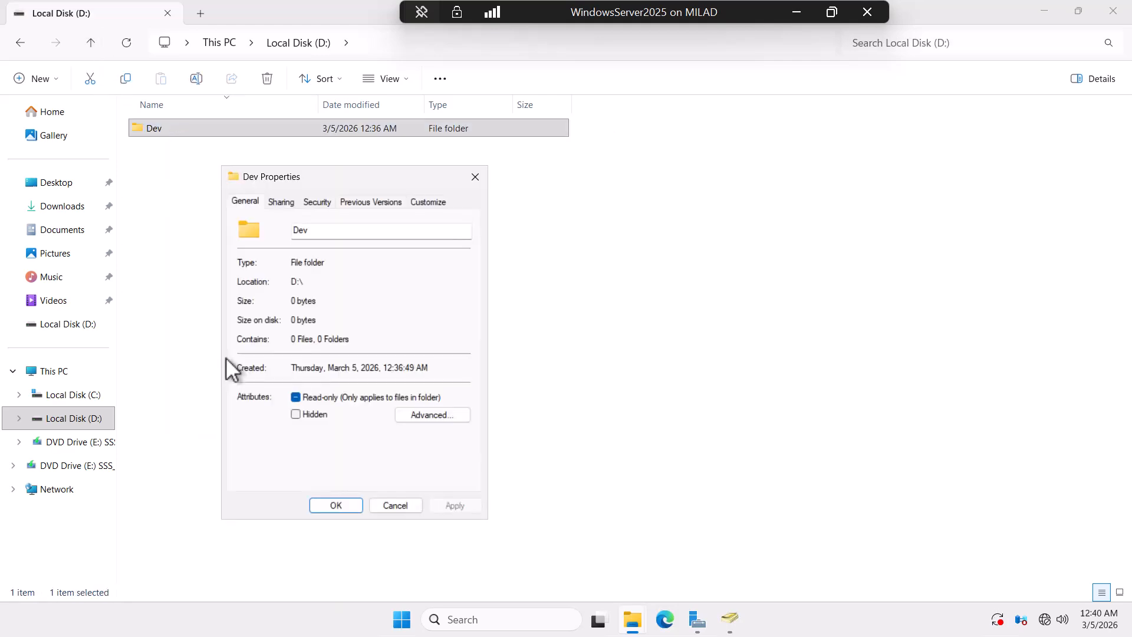
Step: Copy the network path \\MTTECH\Dev$ from the Sharing tab and close Properties
left_click(274, 203)
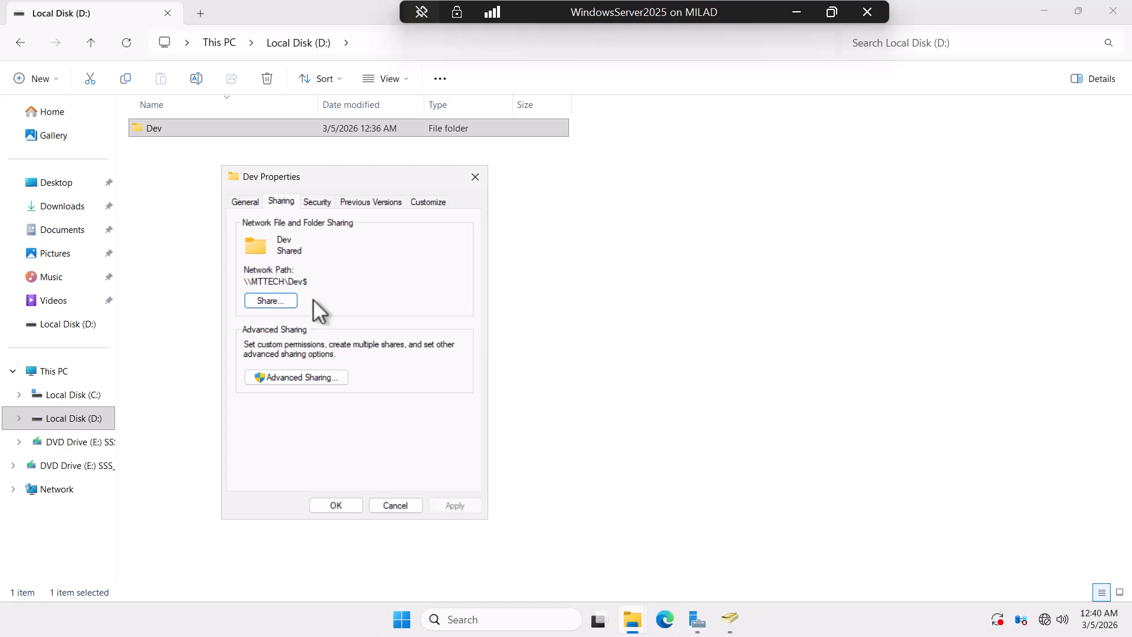
left_click_drag(311, 281, 242, 276)
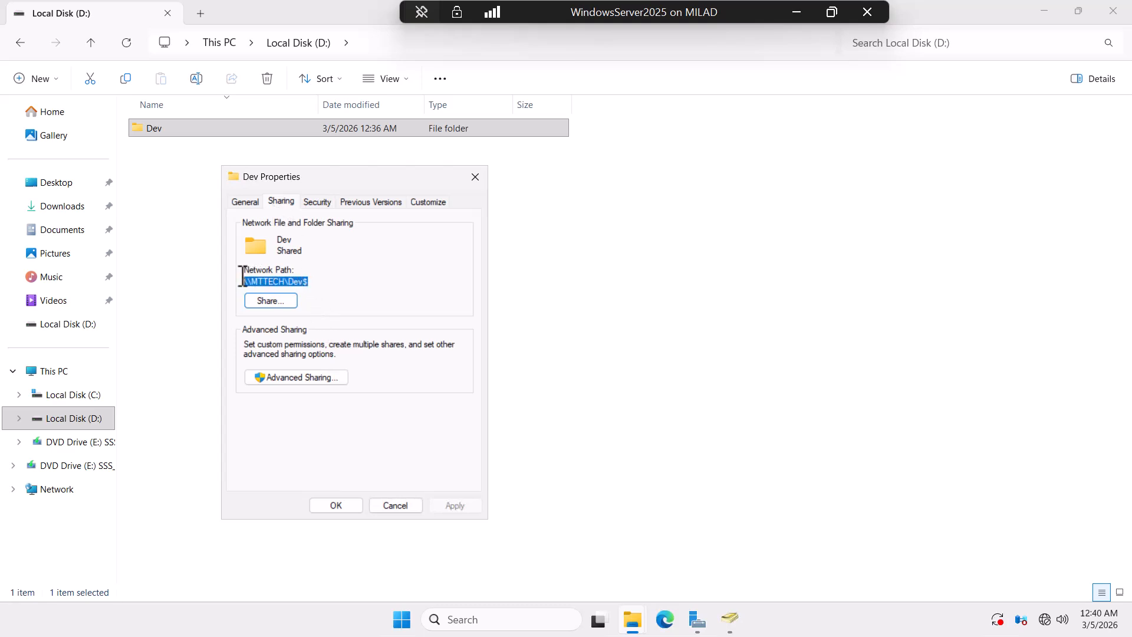
right_click(288, 282)
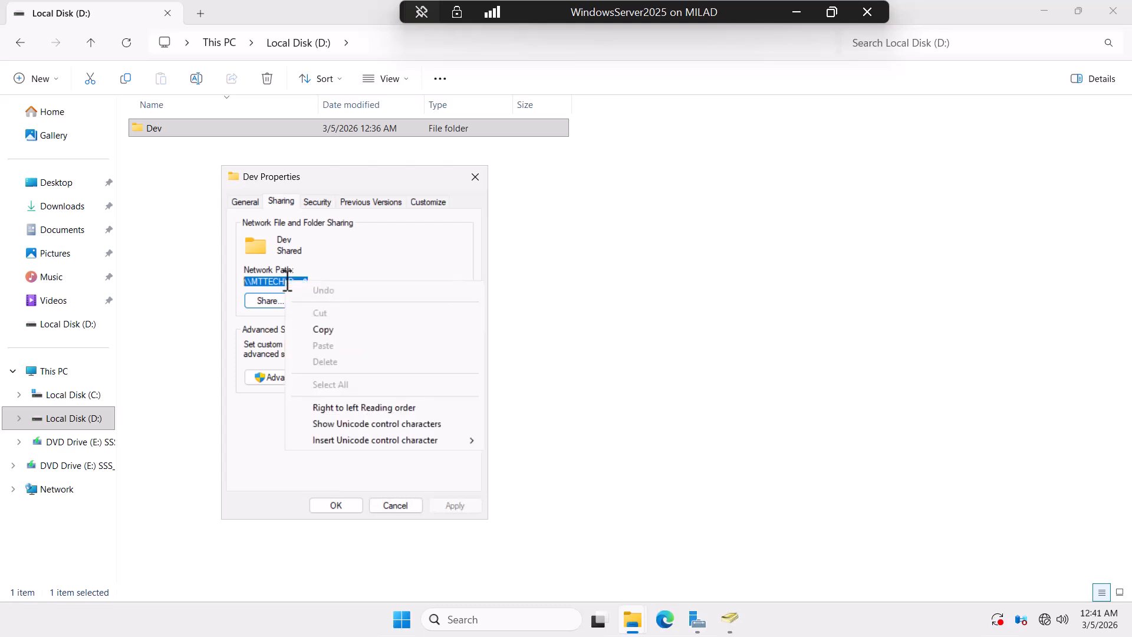
left_click(338, 328)
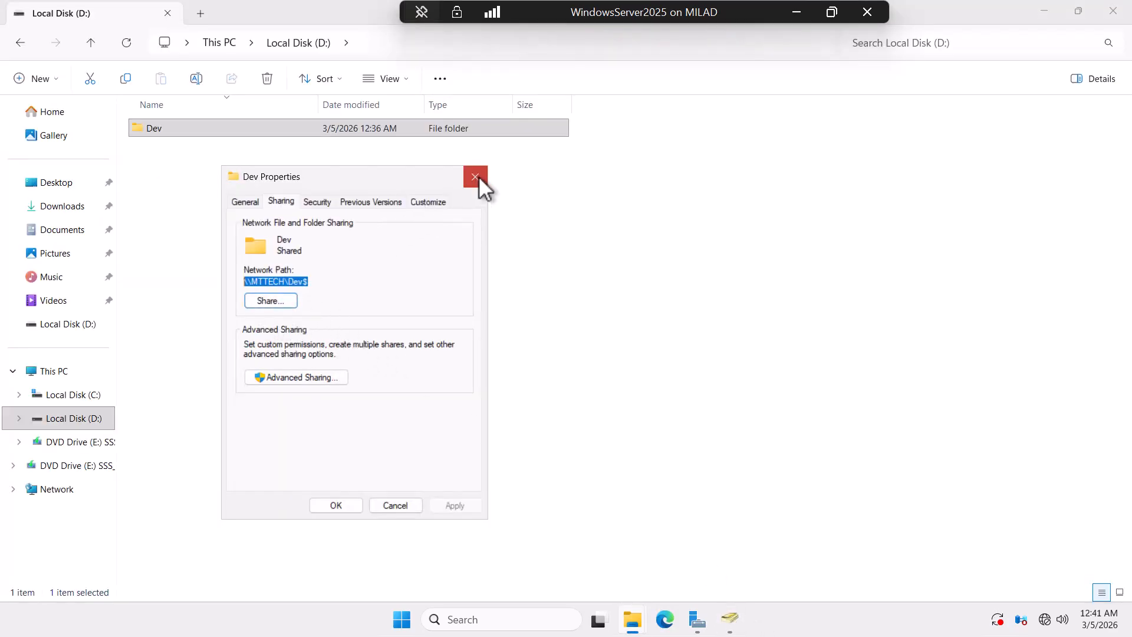
left_click(476, 177)
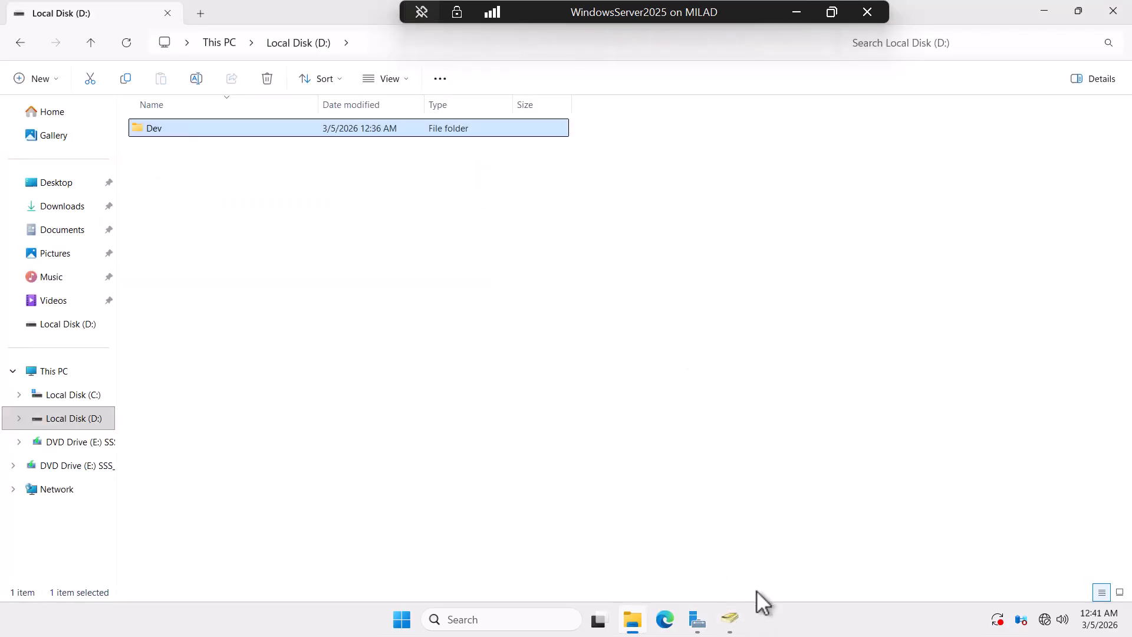
left_click(730, 619)
left_click(1045, 8)
Step: Set the home folder path to \\MTTECH\Dev$\%username%, apply, accept the warning, and close
left_click(1046, 9)
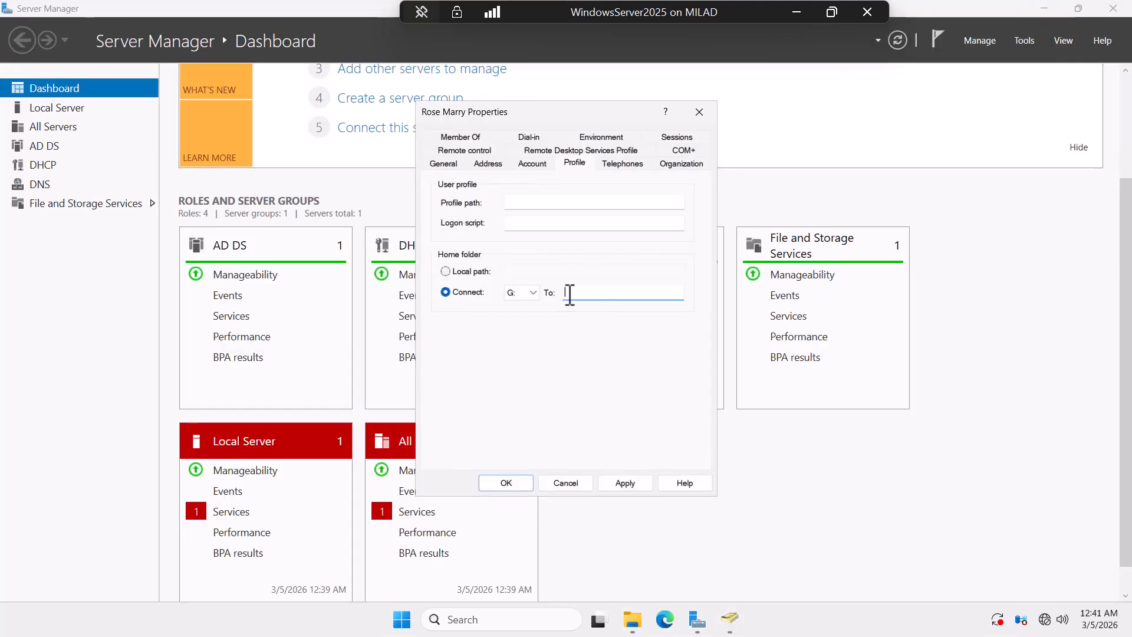
key("ctrl+v")
type("\\")
type("%username")
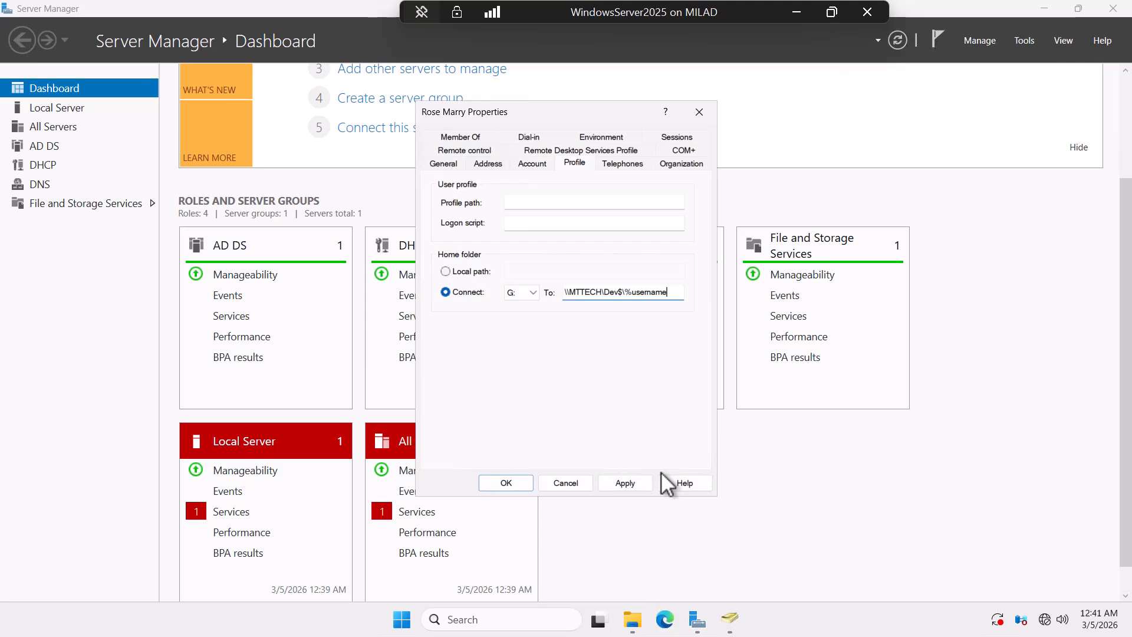
type("%")
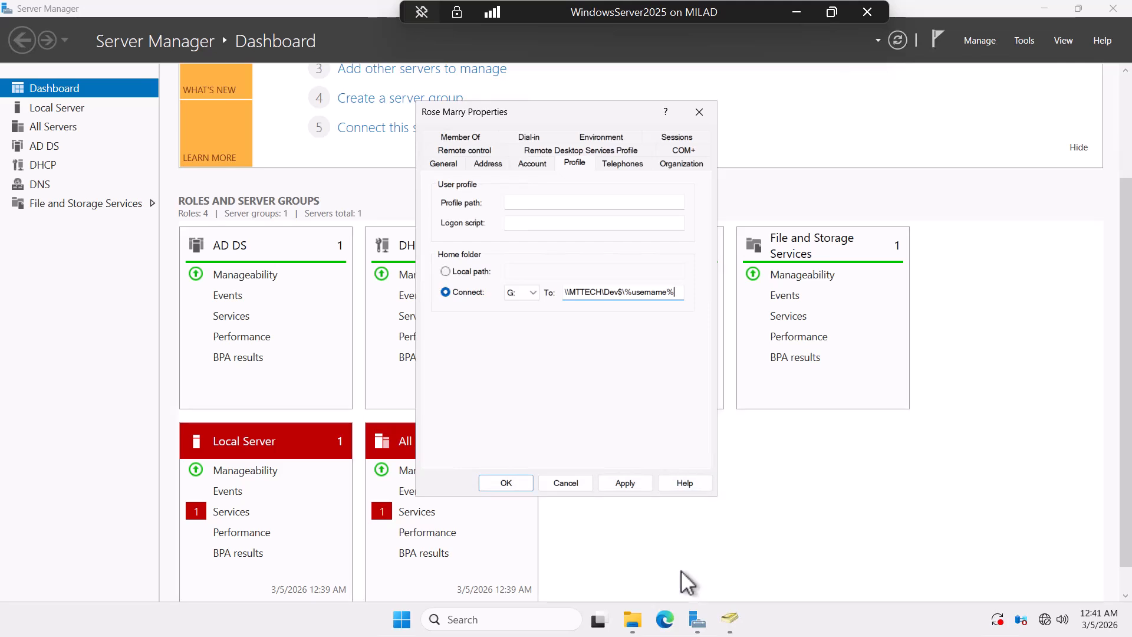
left_click(627, 484)
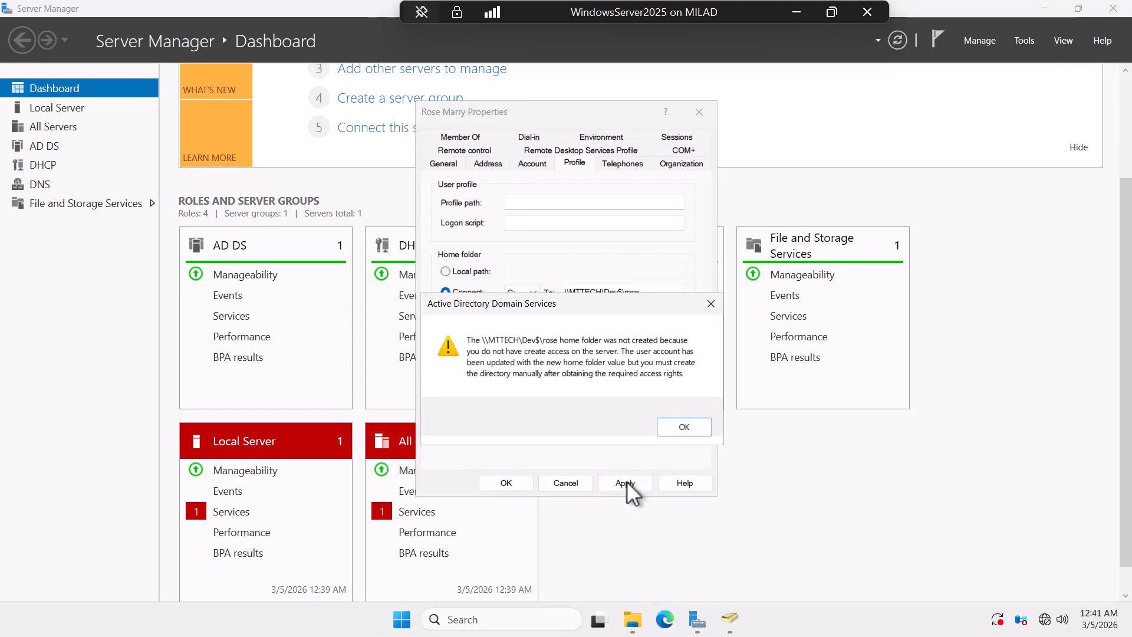
left_click(682, 432)
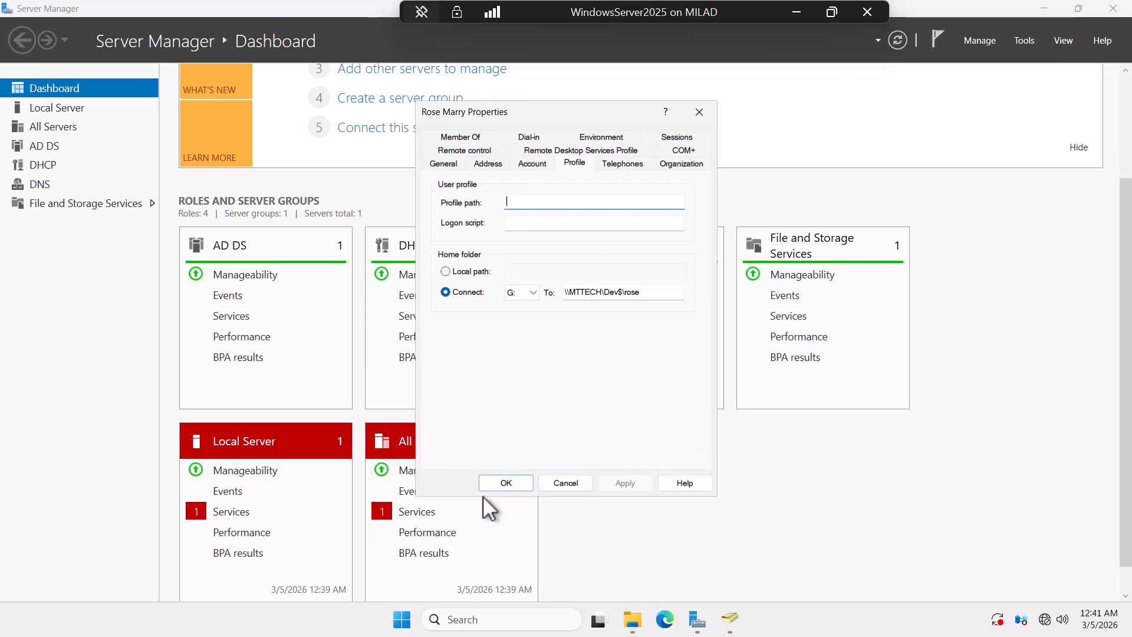
left_click(507, 484)
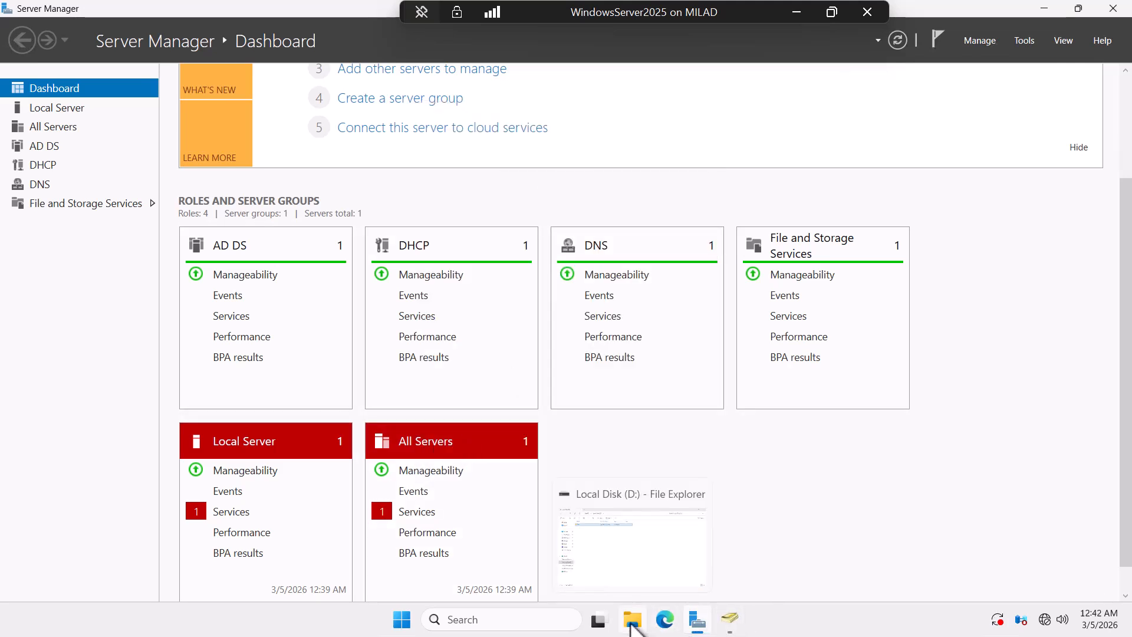
left_click(636, 629)
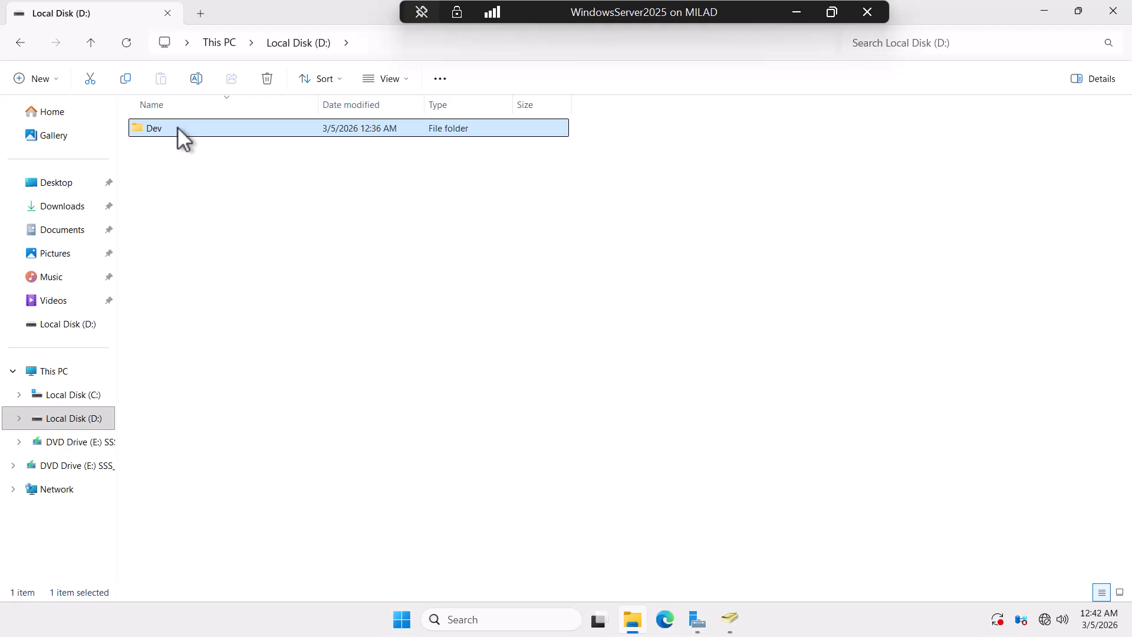
Step: Open the share permissions for Dev's Dev$ share through Advanced Sharing
right_click(177, 127)
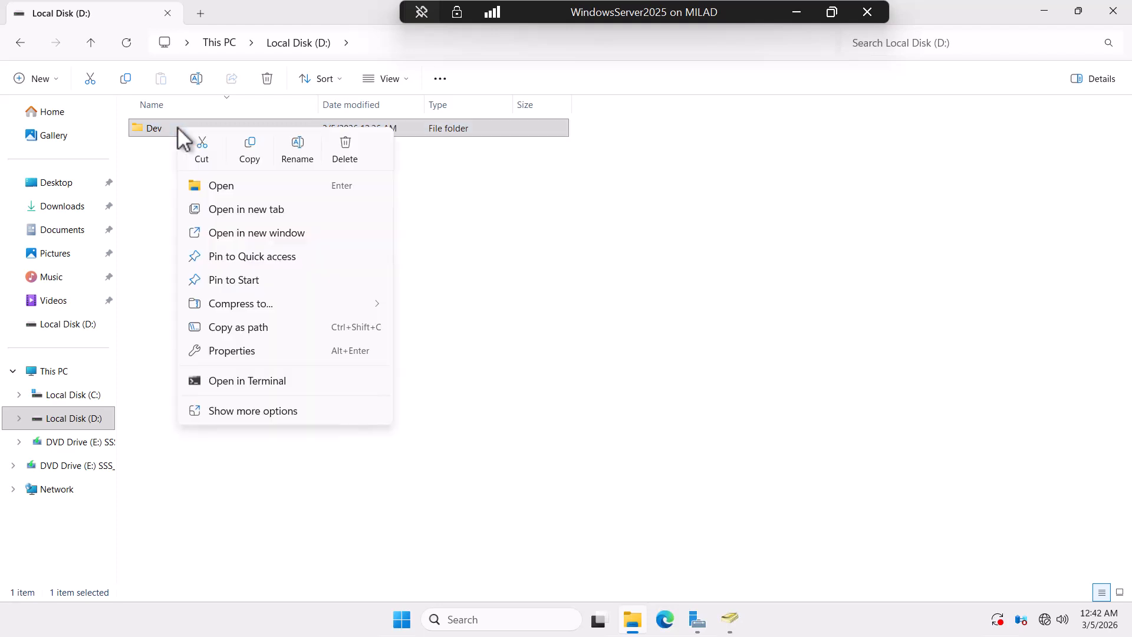
left_click(222, 351)
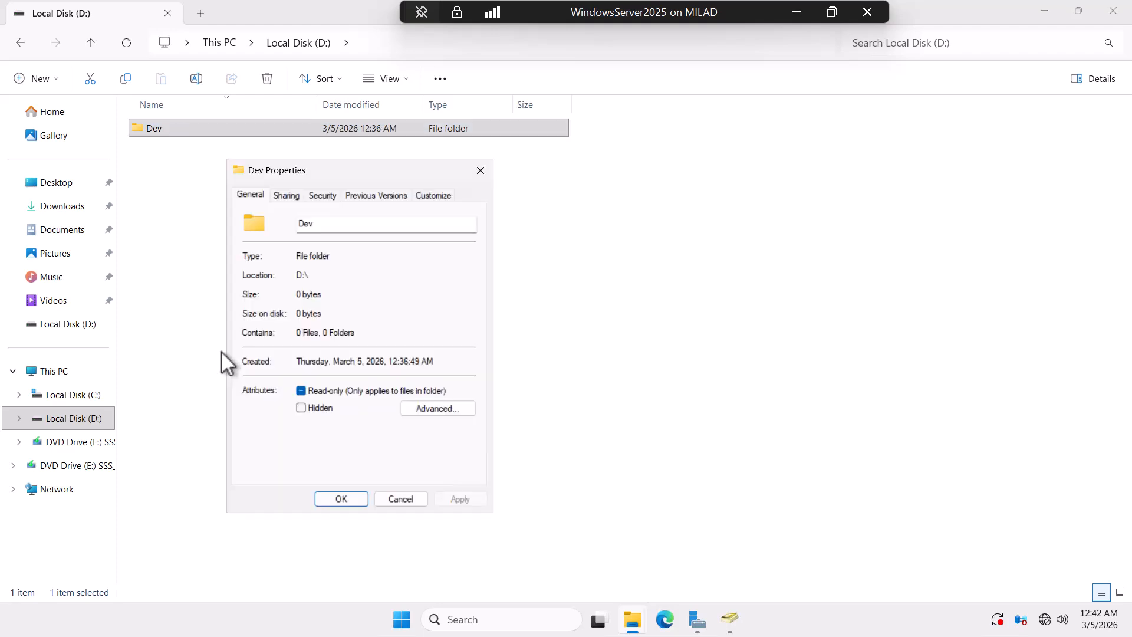
left_click(286, 195)
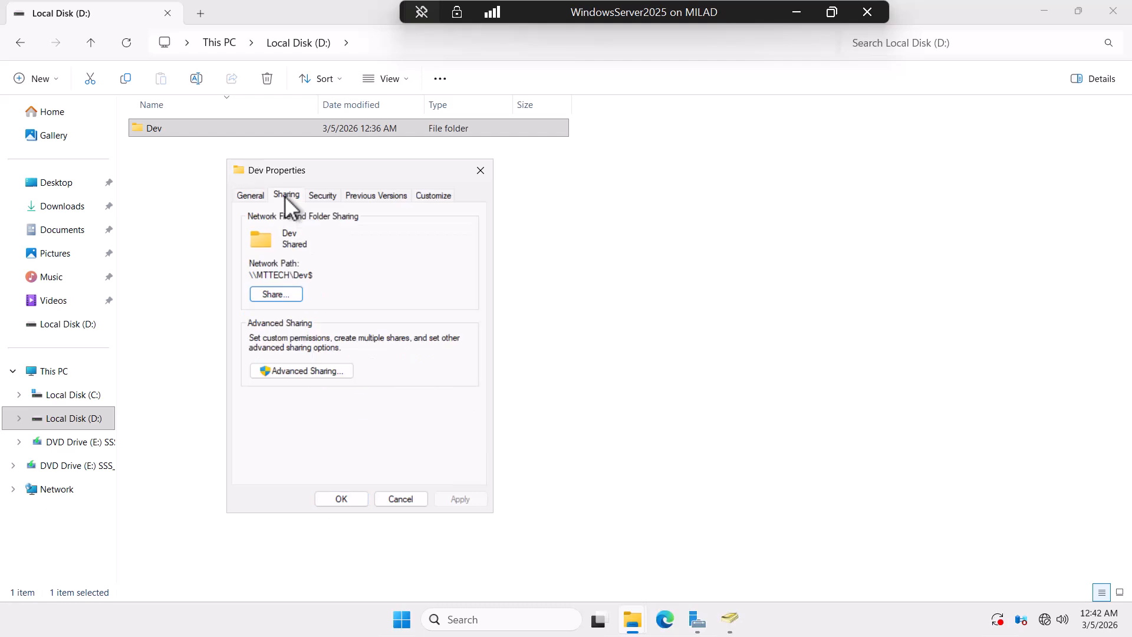
left_click(313, 374)
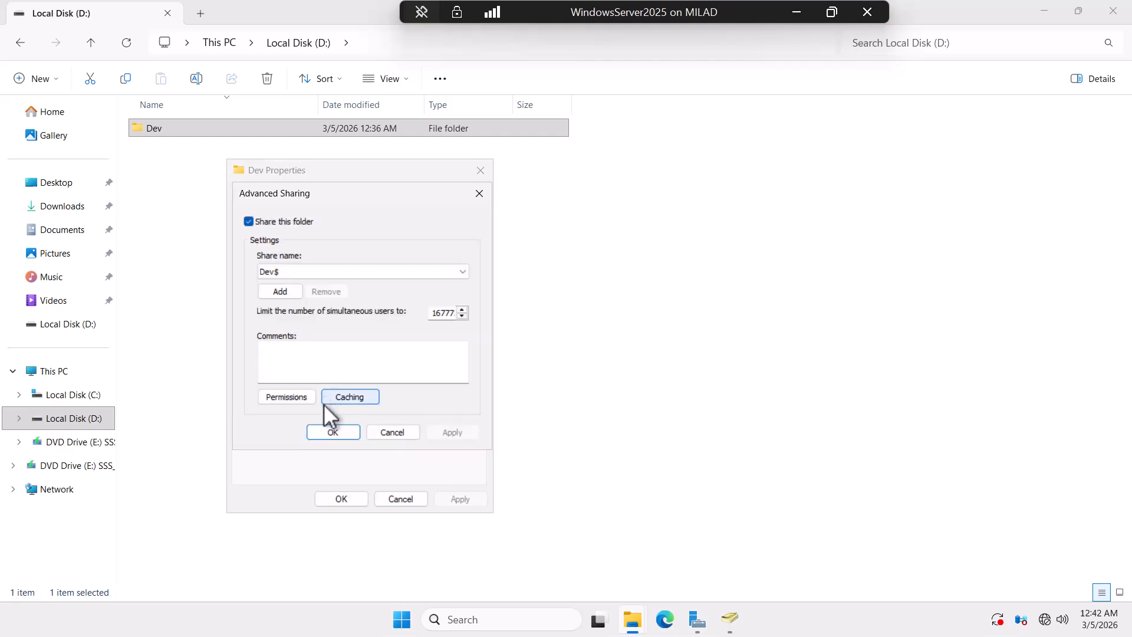
left_click(286, 398)
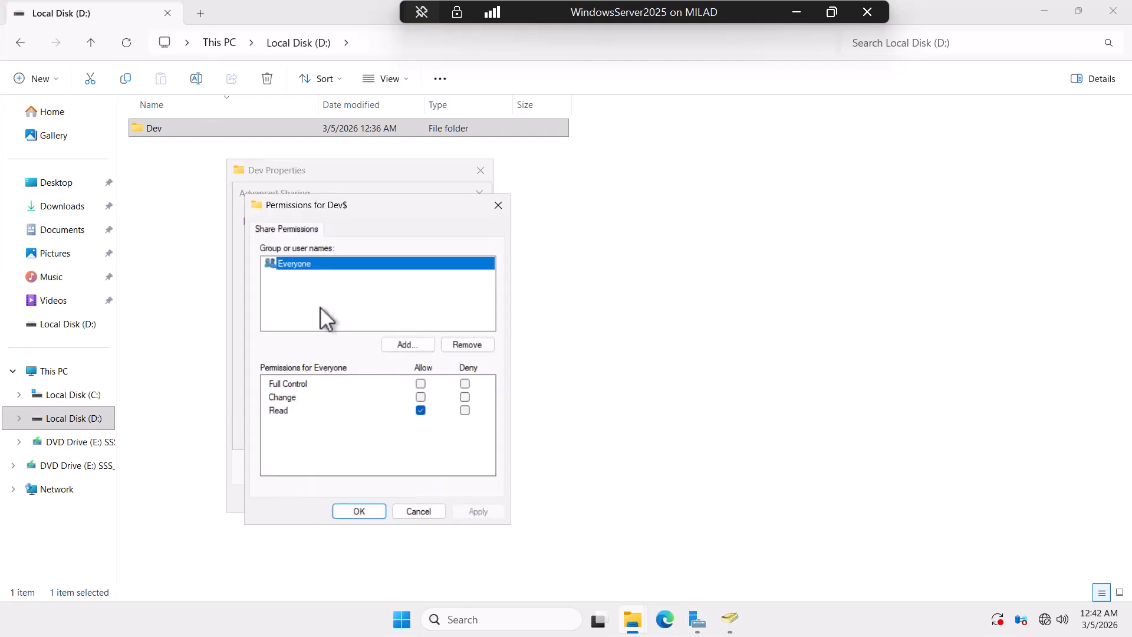
Step: Allow Everyone Full Control, Change and Read on Dev$, then confirm and close all dialogs
left_click(421, 397)
left_click(420, 384)
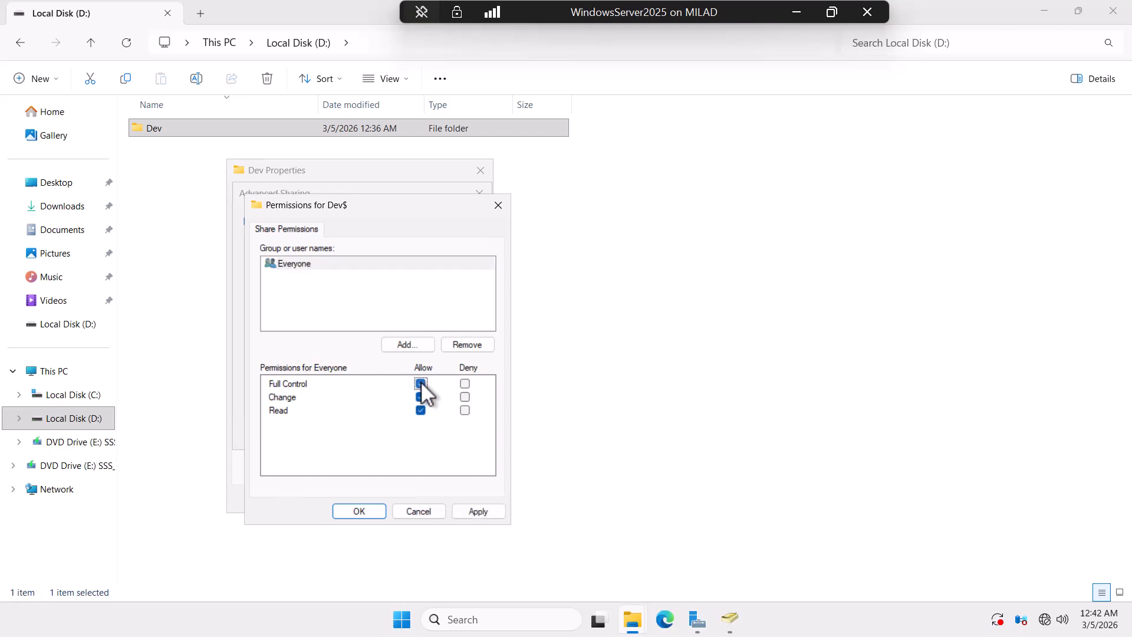
left_click(421, 411)
left_click(475, 511)
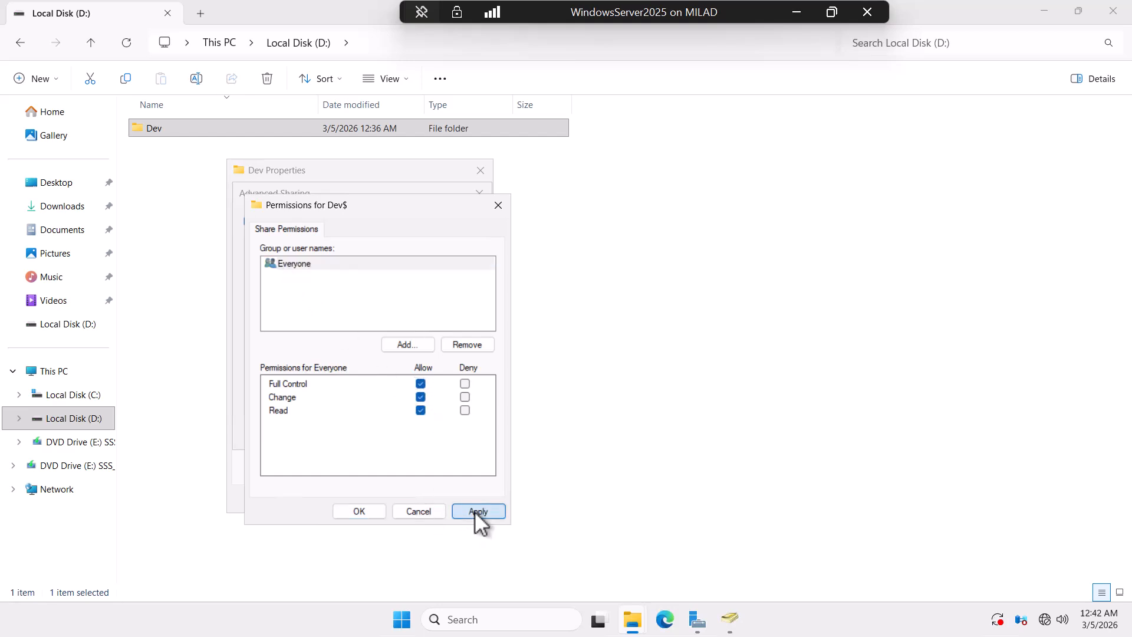
left_click(358, 511)
left_click(450, 433)
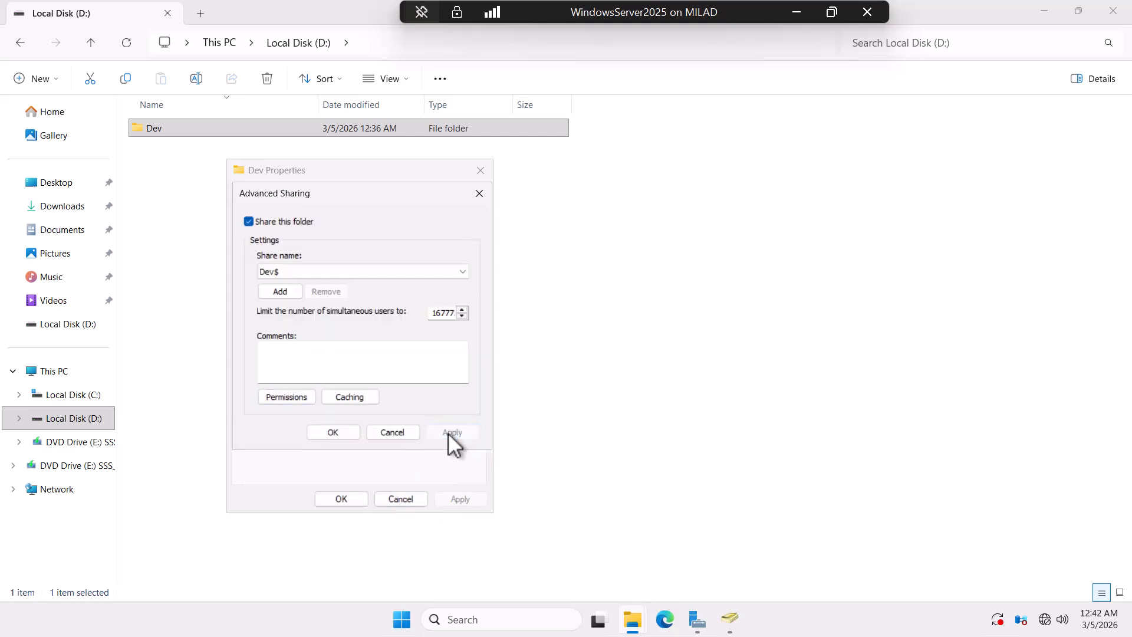
left_click(334, 433)
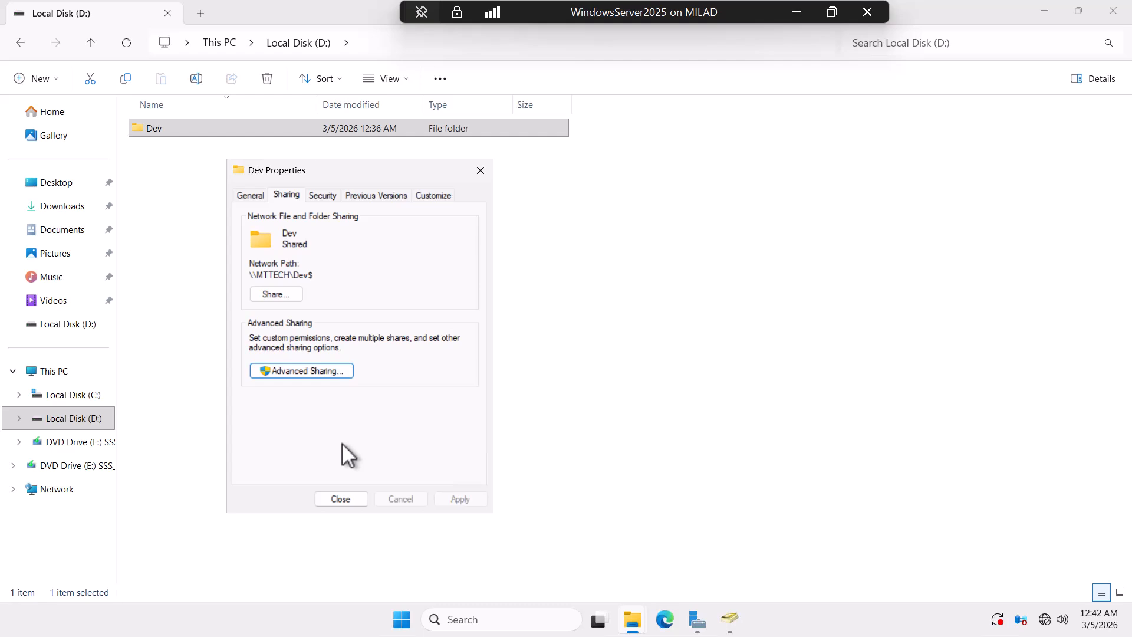
left_click(349, 499)
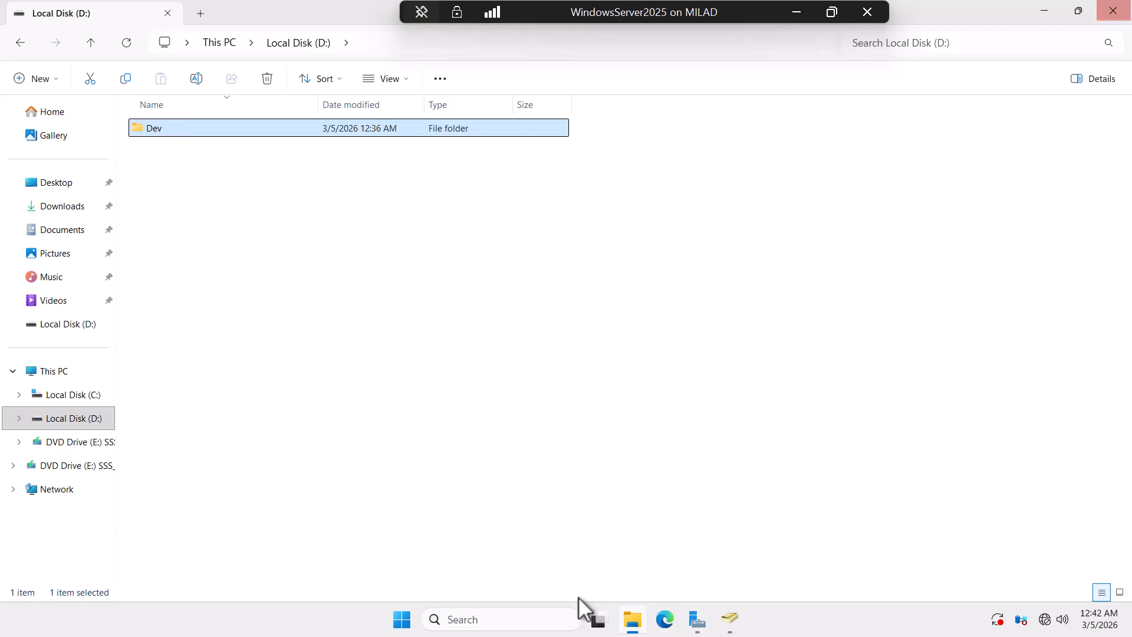
Step: Review the employee's Profile tab home folder path to \\MTTECH\Dev$ twice, then minimize the console
left_click(729, 618)
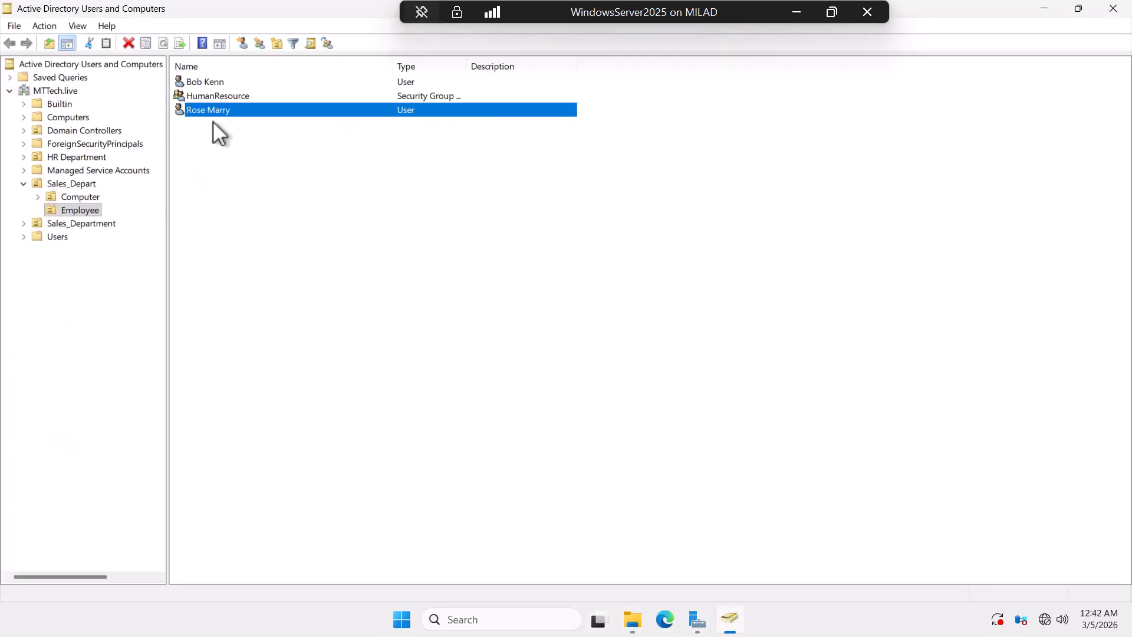
right_click(211, 108)
left_click(260, 315)
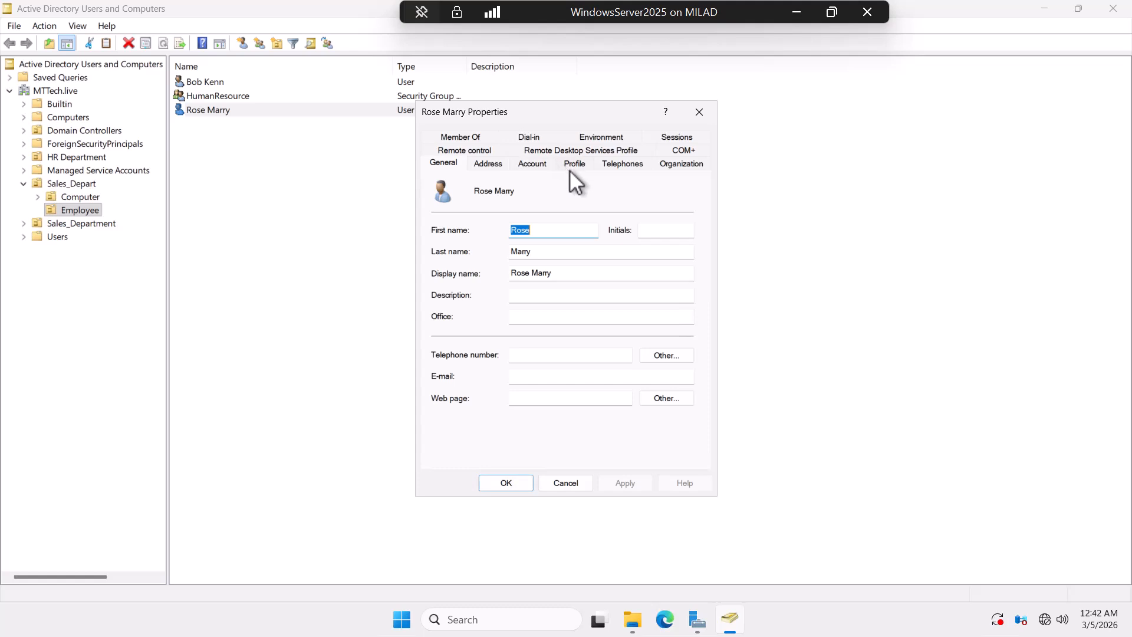
left_click(573, 163)
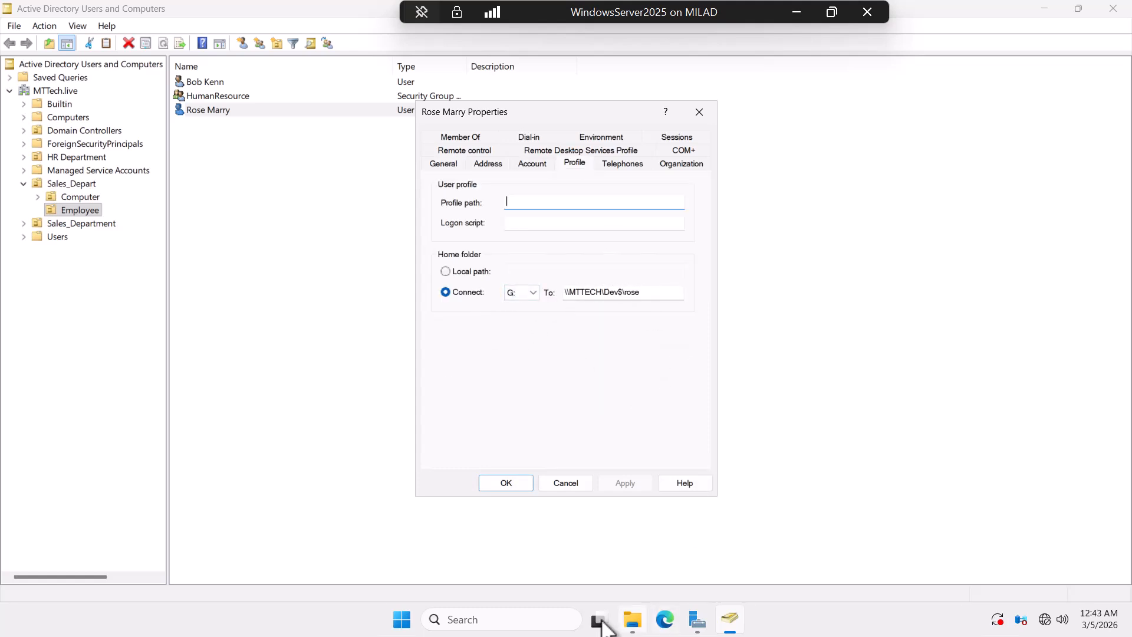
left_click(508, 484)
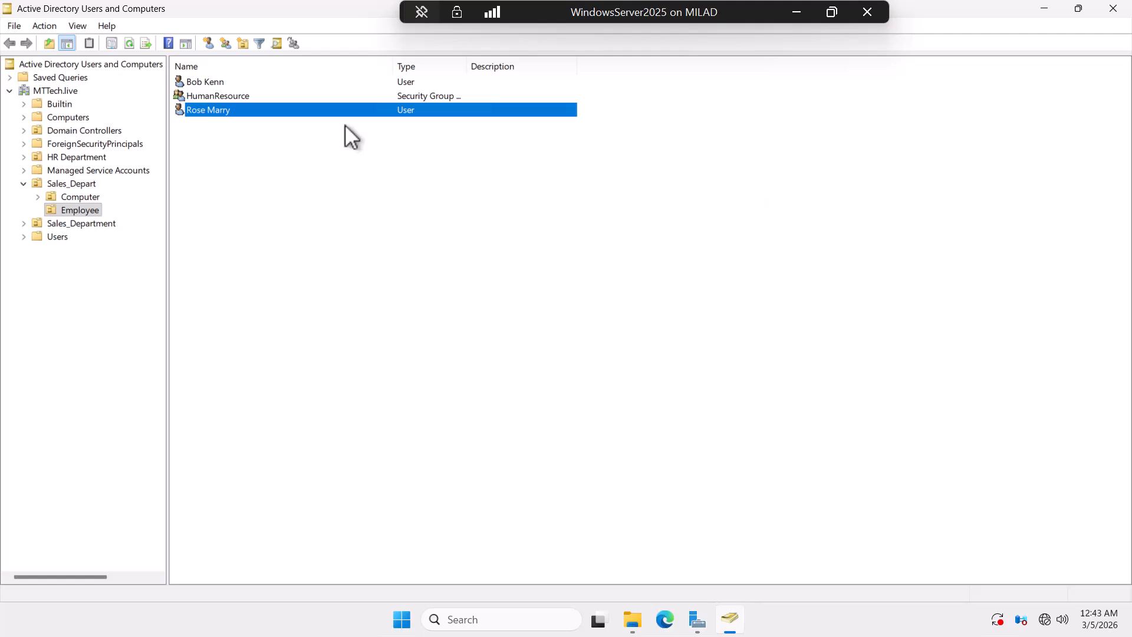
right_click(228, 111)
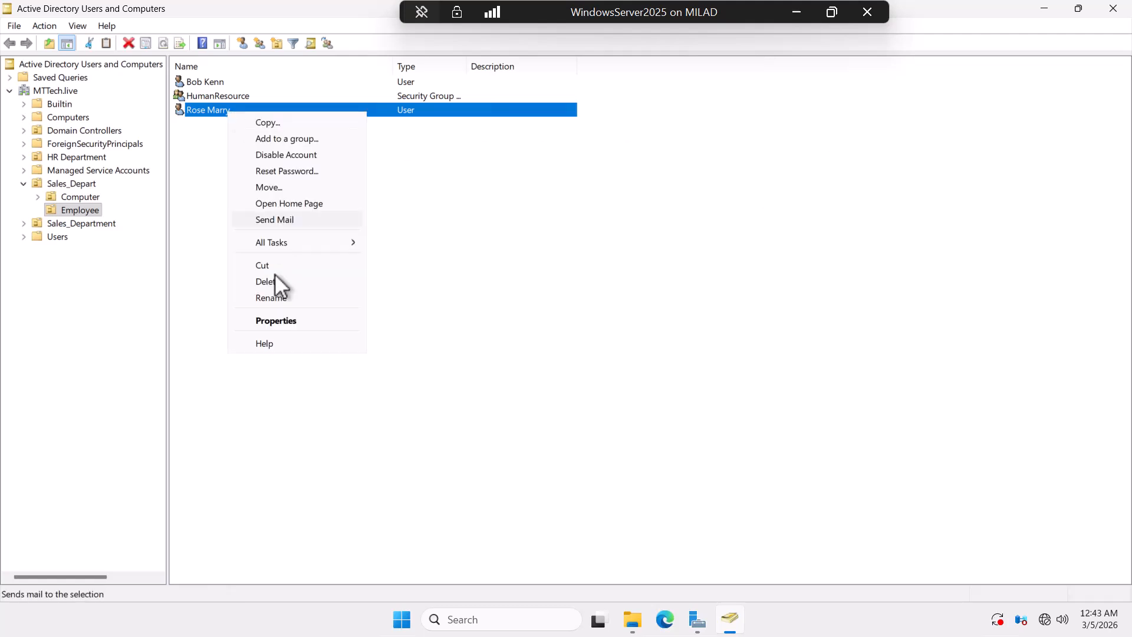
left_click(274, 321)
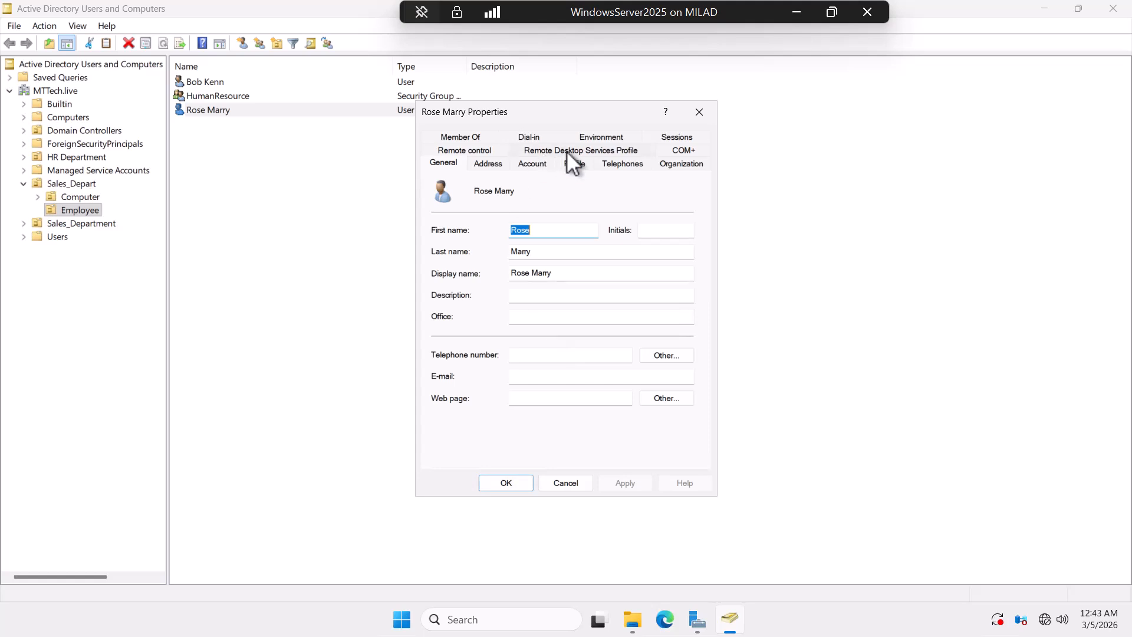
left_click(574, 165)
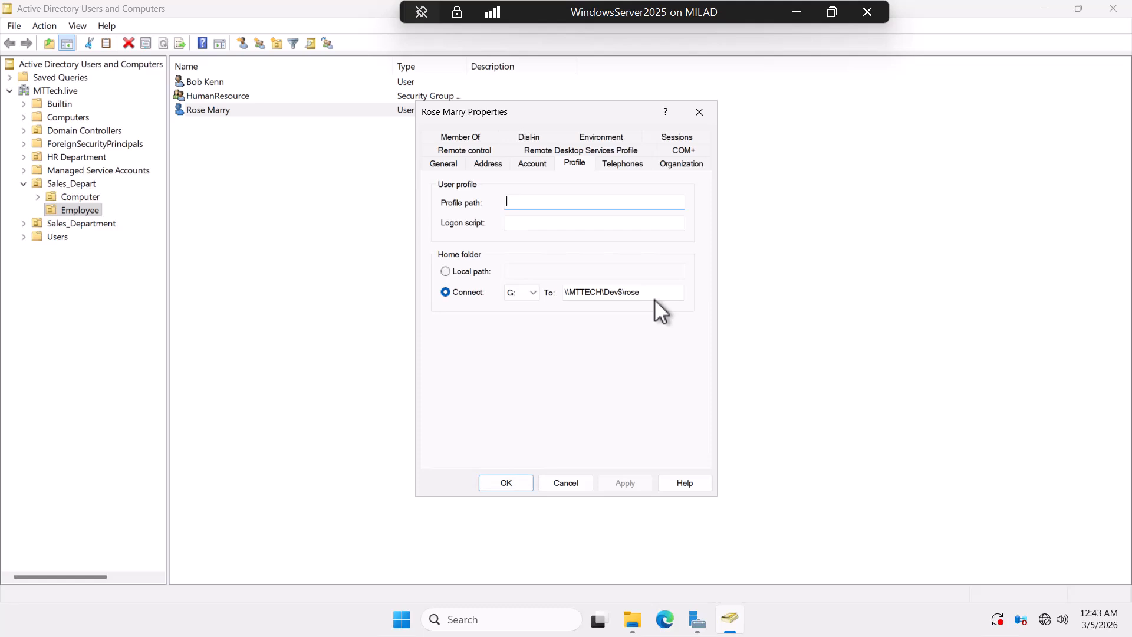
left_click(504, 480)
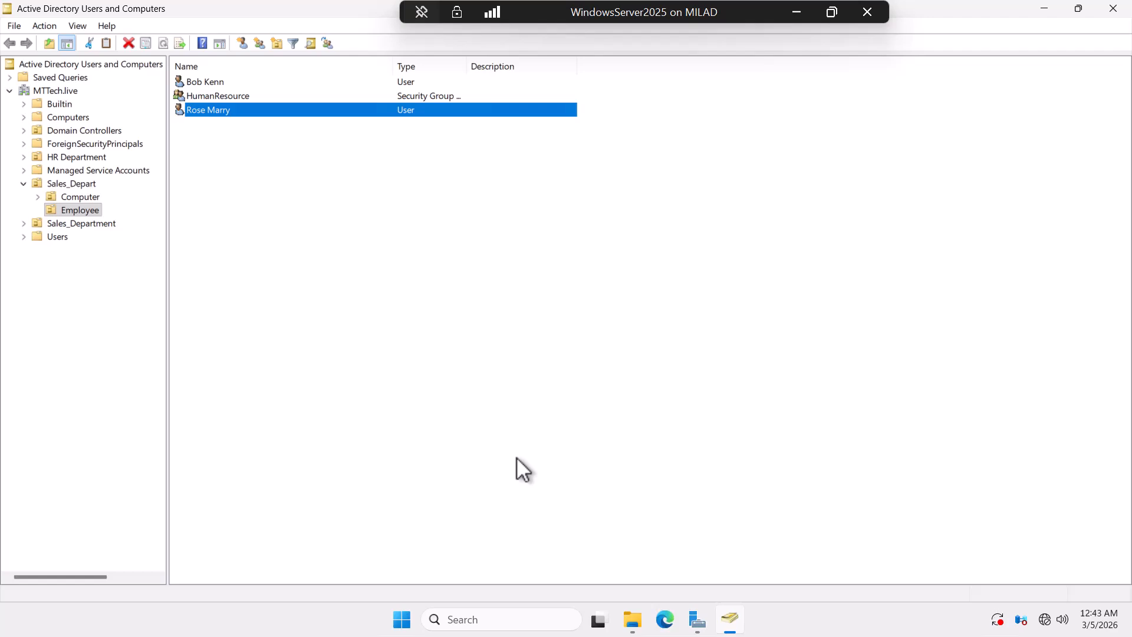
left_click(1042, 8)
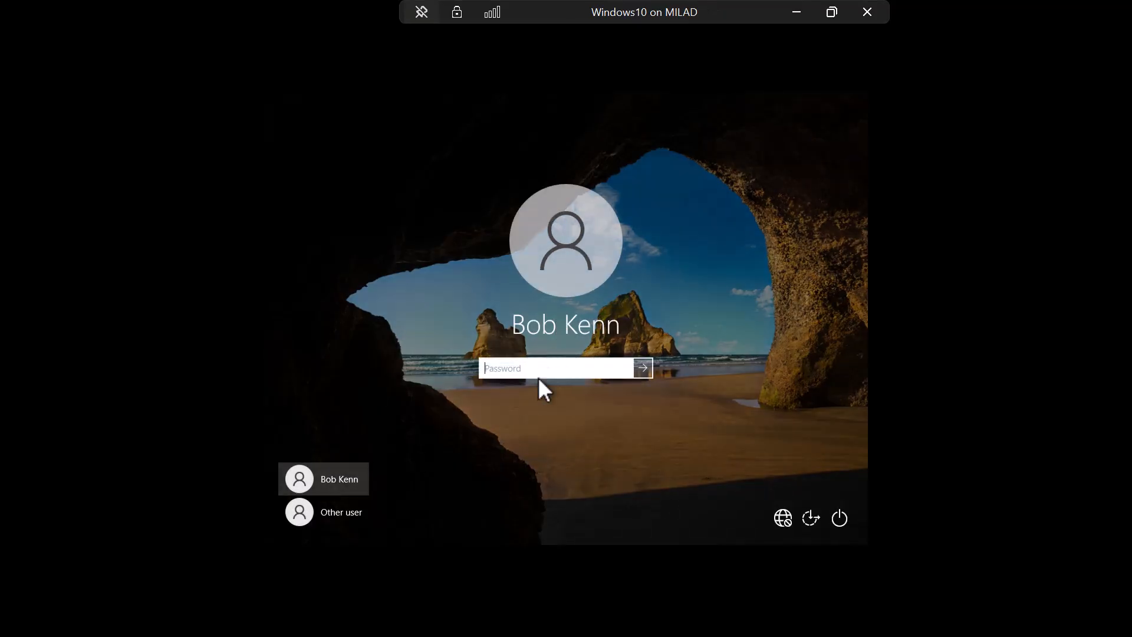
Step: Sign in through Other user with the employee's mttech.live domain account name and password
left_click(319, 523)
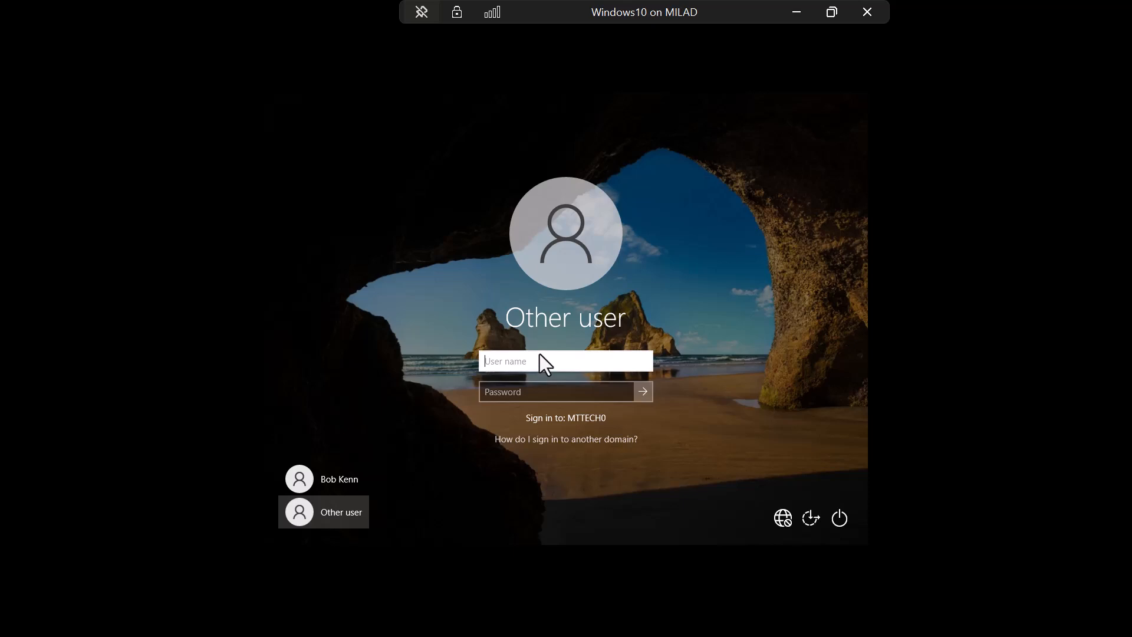
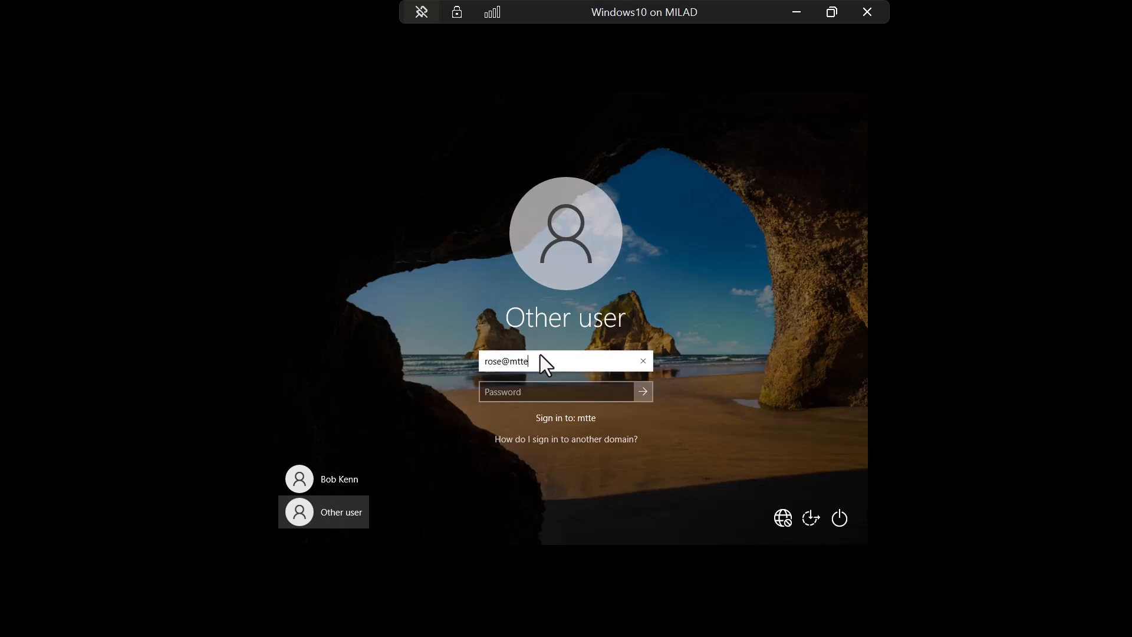
key("Tab")
type("•••••")
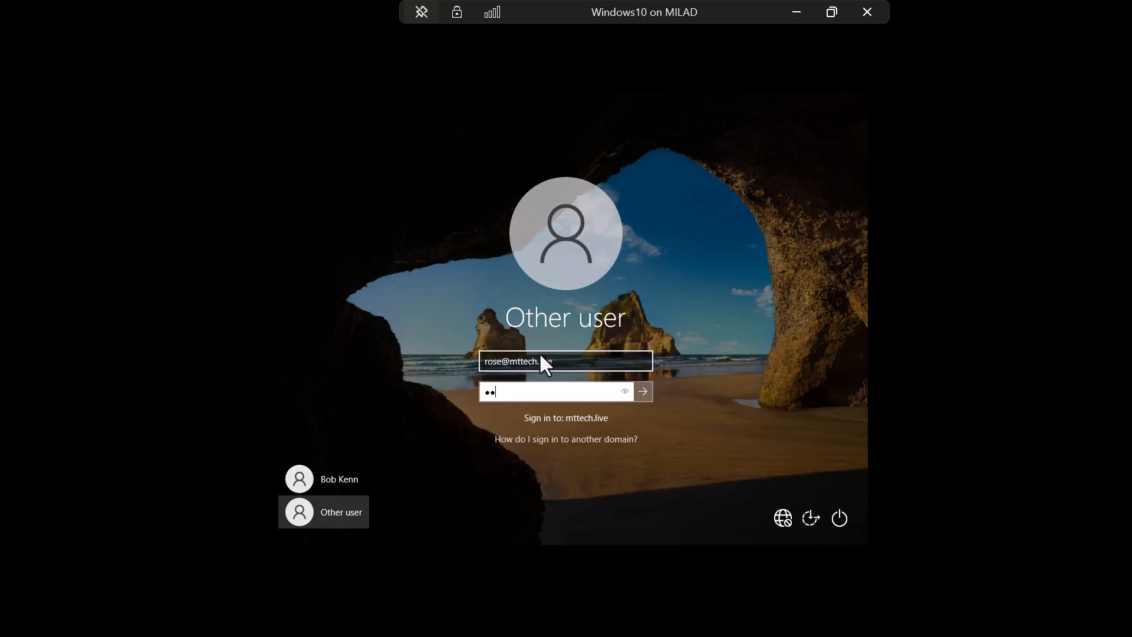
type("••••")
key("Return")
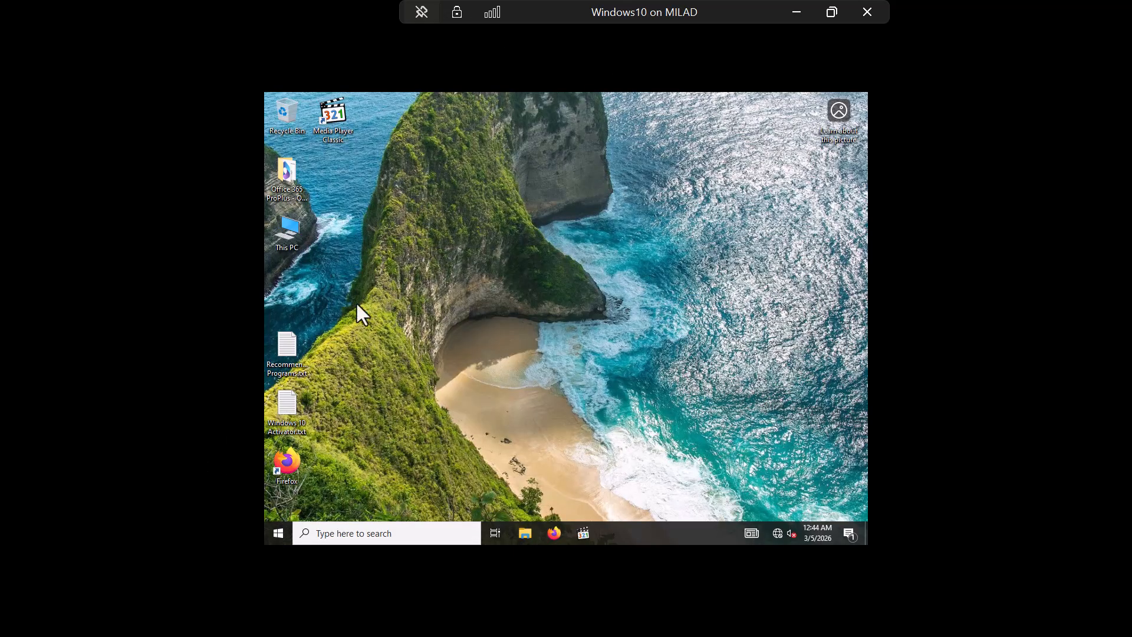
Step: Open the mapped network drive U: from This PC
double_click(289, 231)
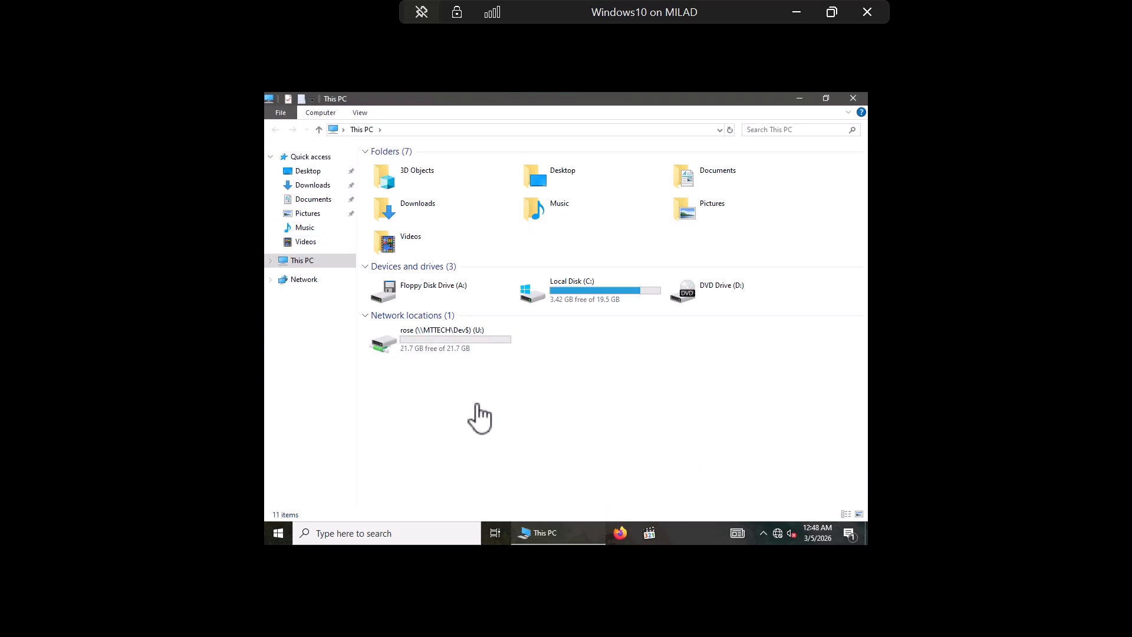
left_click(459, 346)
double_click(459, 346)
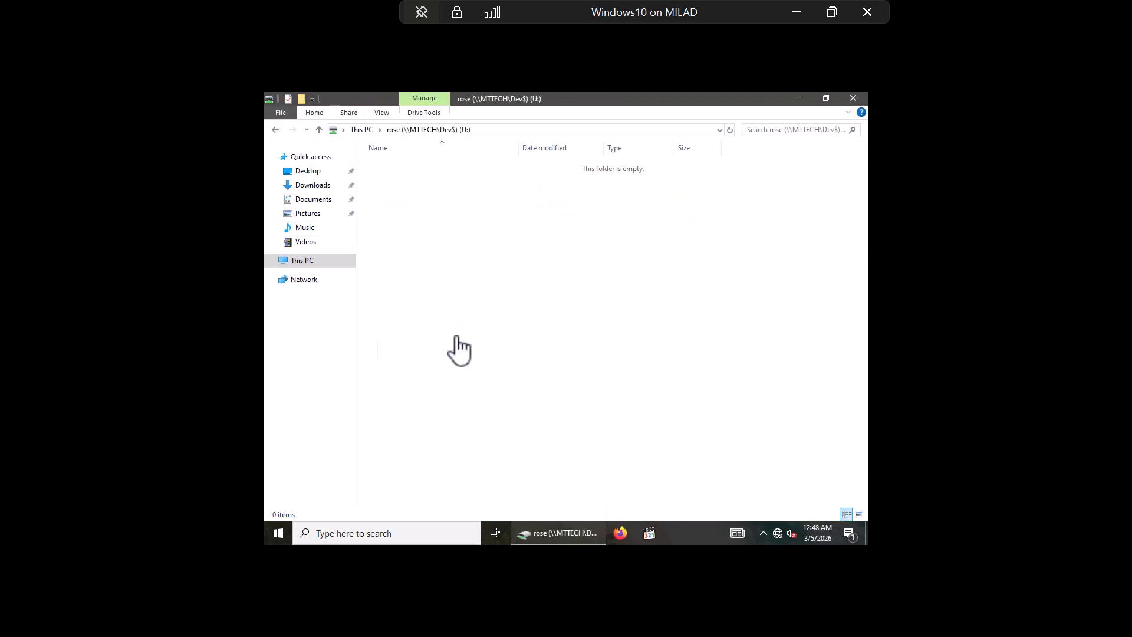
left_click(319, 129)
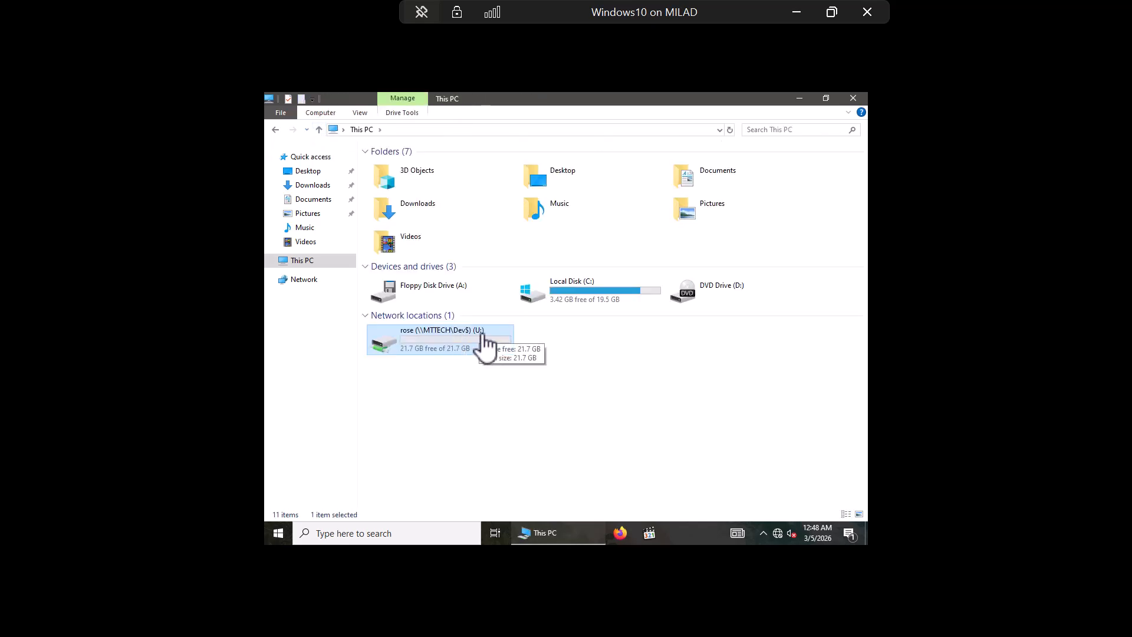
double_click(428, 346)
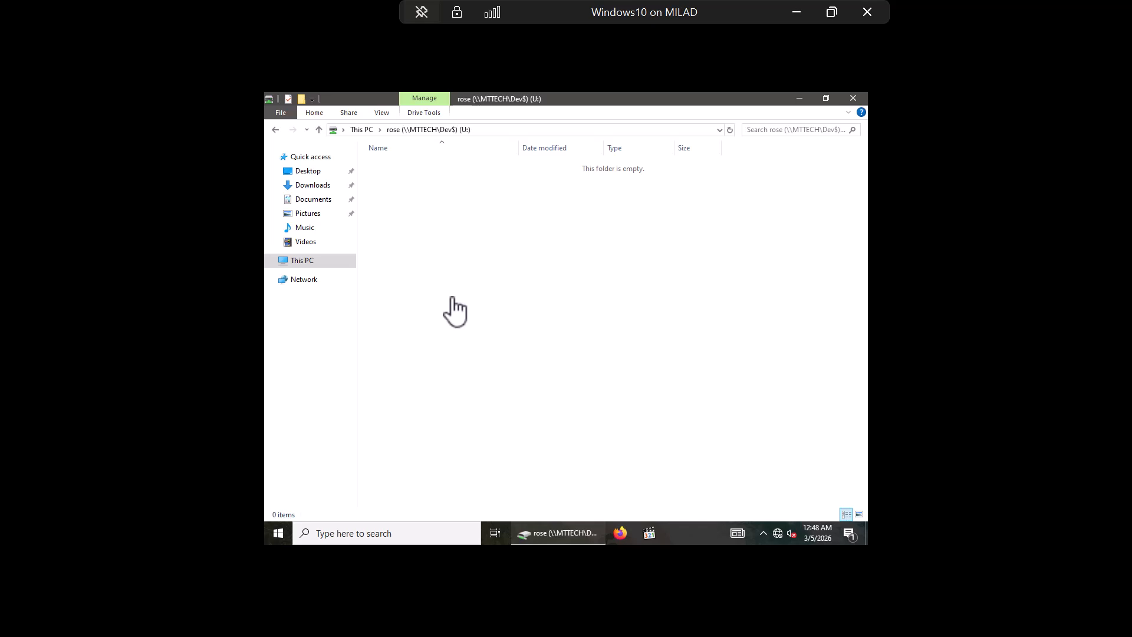
Step: Create a new Rich Text Document named Rose in the U: folder
right_click(453, 222)
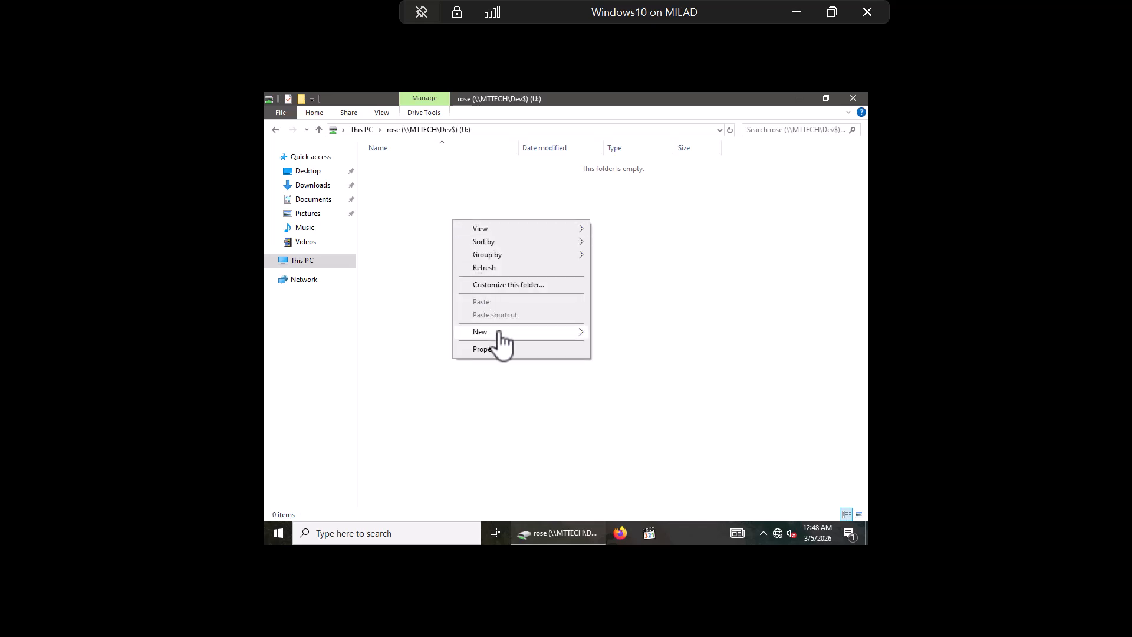
mouse_move(499, 331)
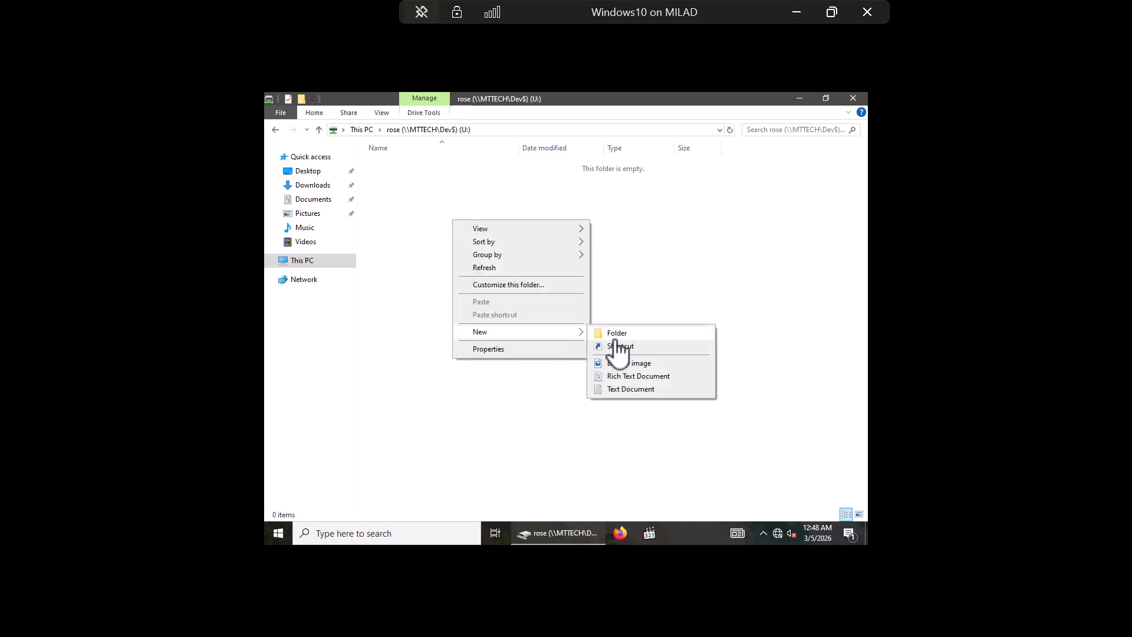
left_click(620, 377)
type("Rose.rtf")
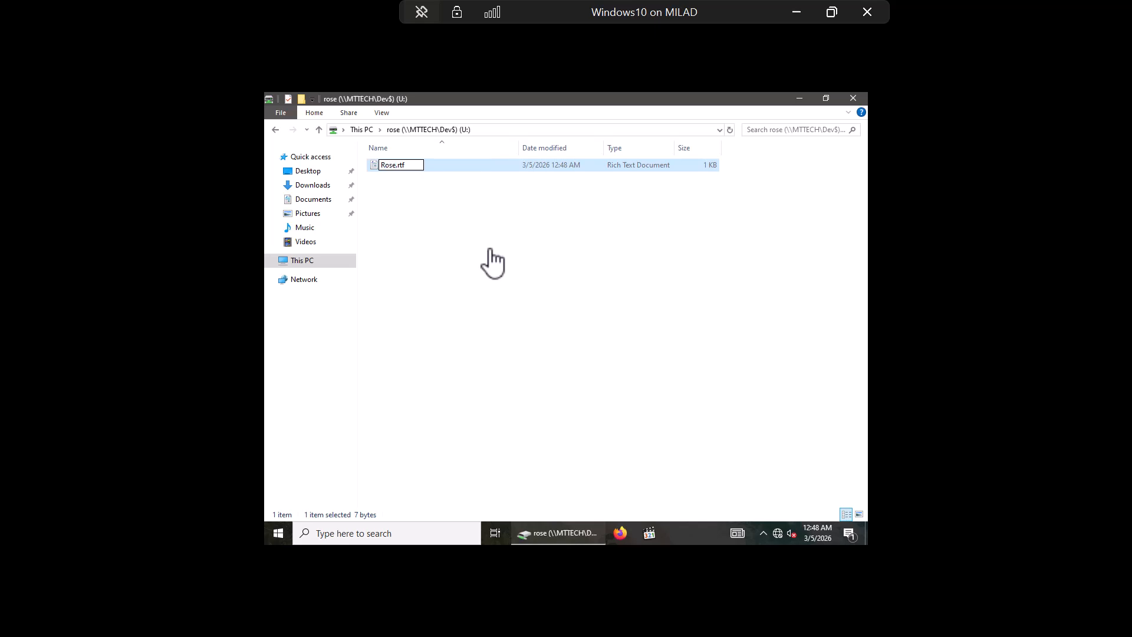
key("Return")
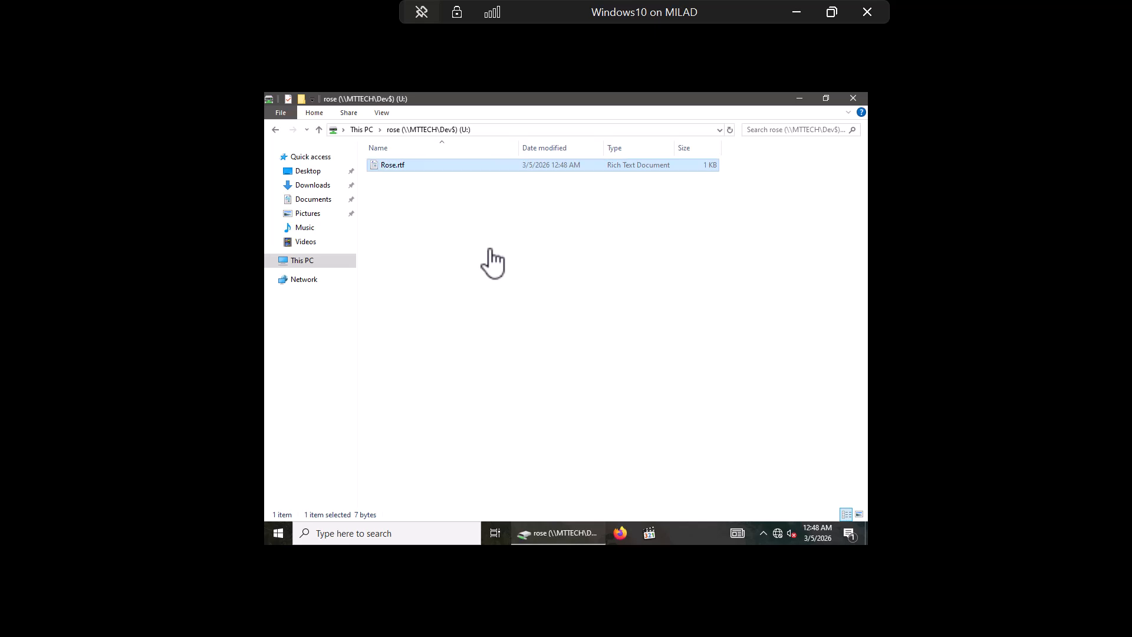
left_click(829, 12)
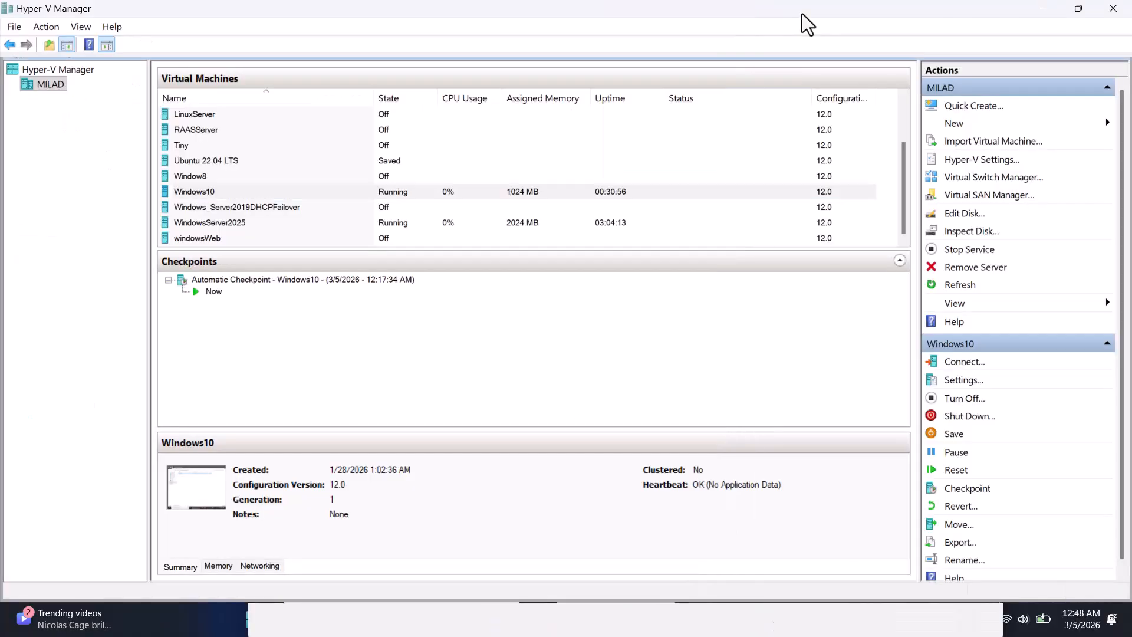
Step: On the server, refresh D: and open Dev\rose to confirm Rose.rtf is there
mouse_move(797, 627)
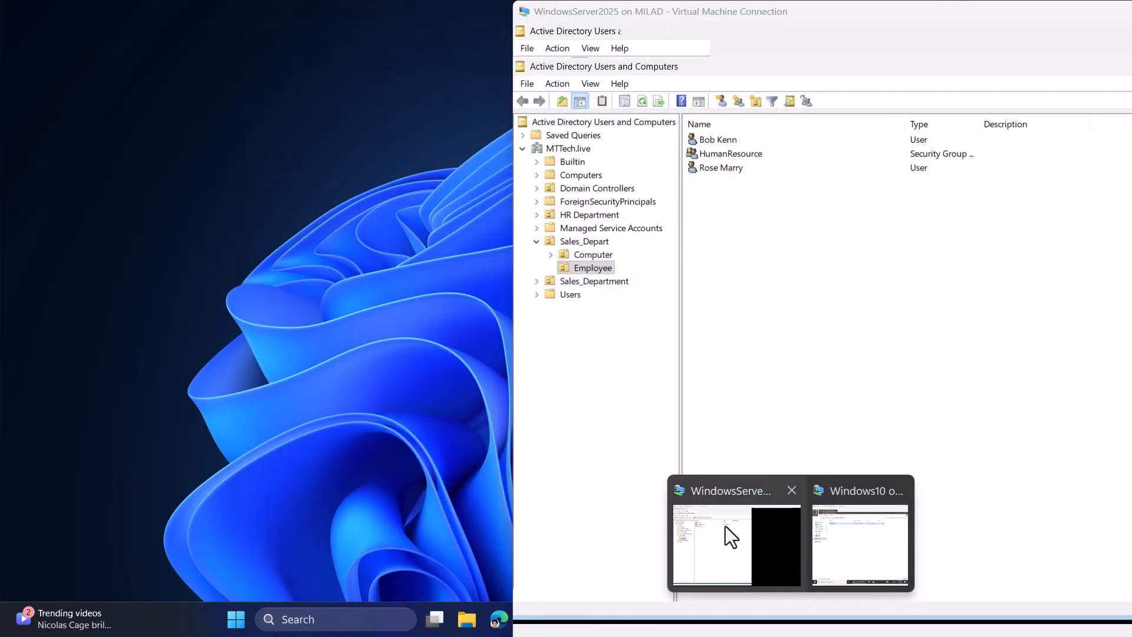
left_click(731, 527)
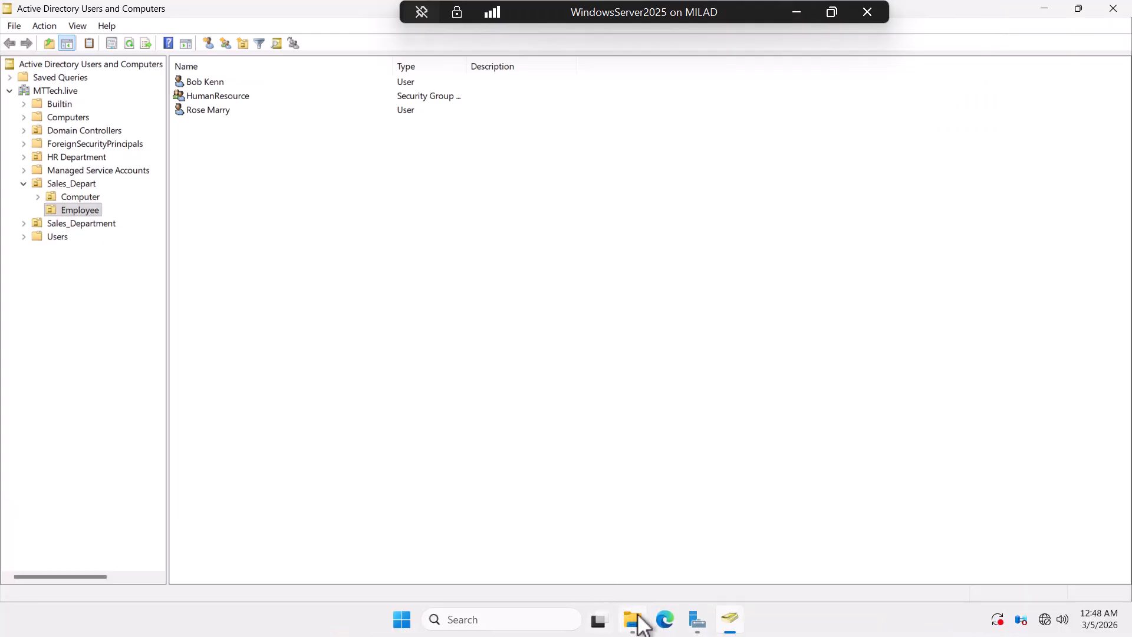
left_click(636, 622)
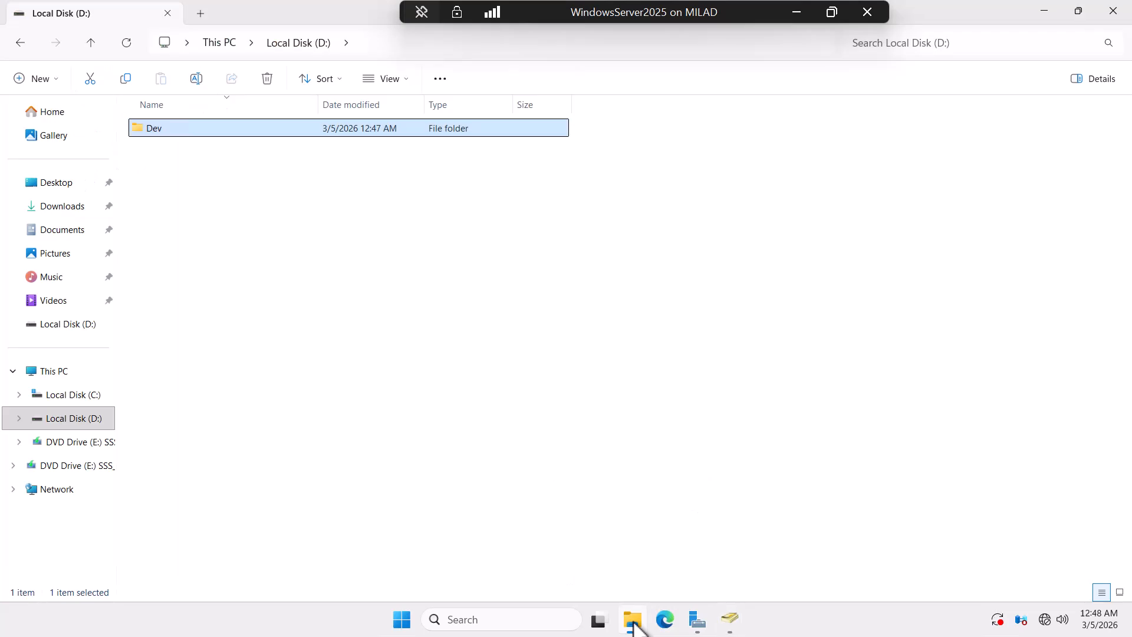
left_click(126, 41)
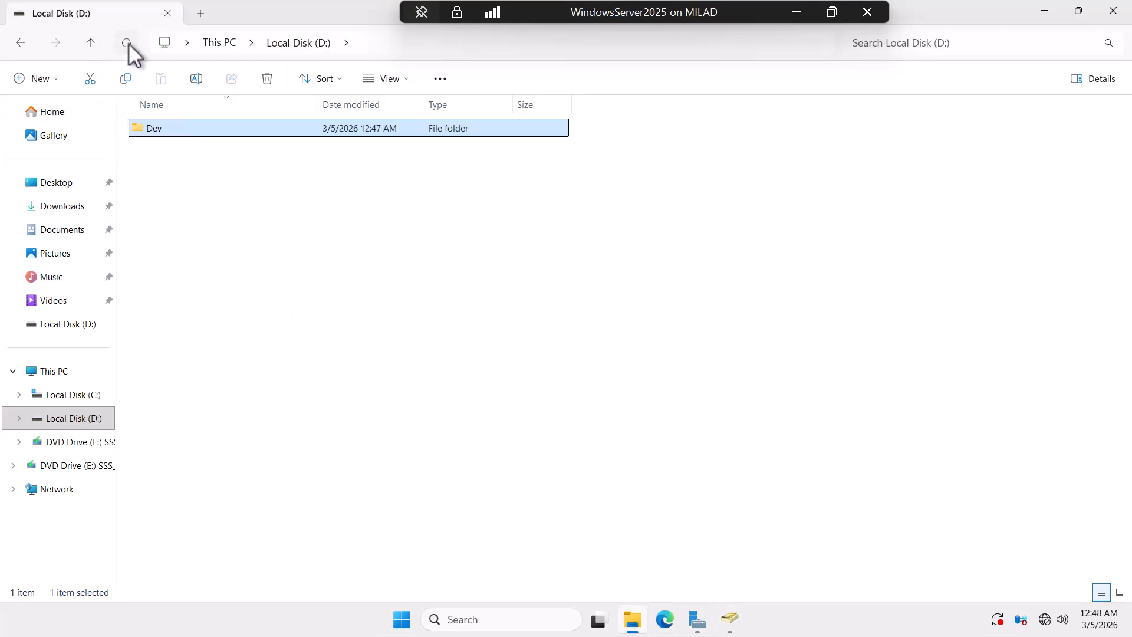
double_click(154, 130)
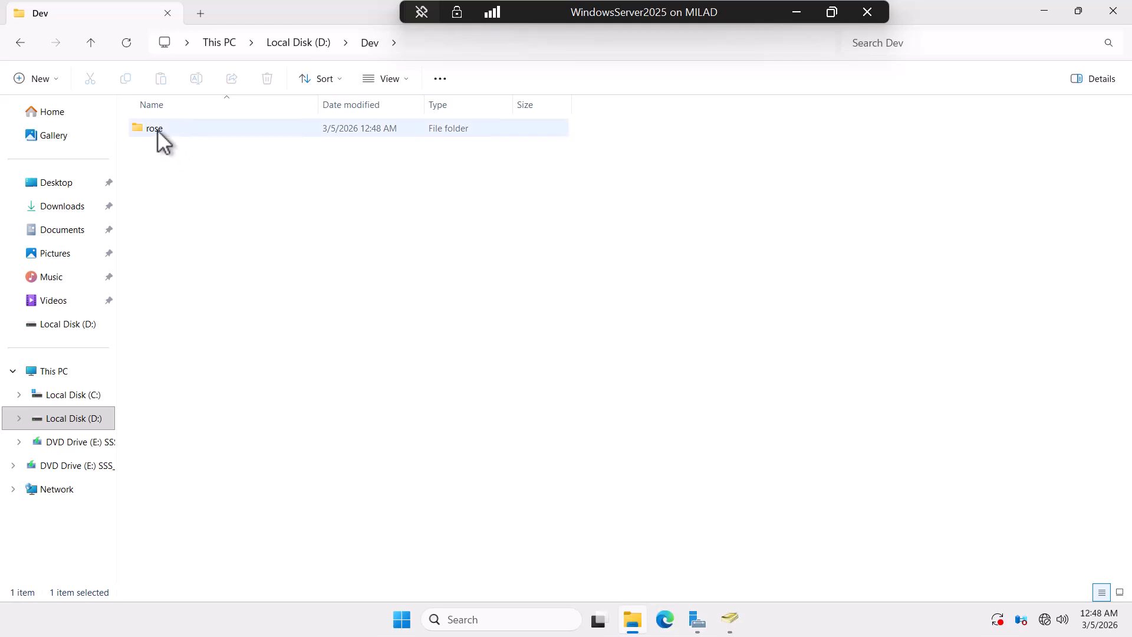
double_click(154, 128)
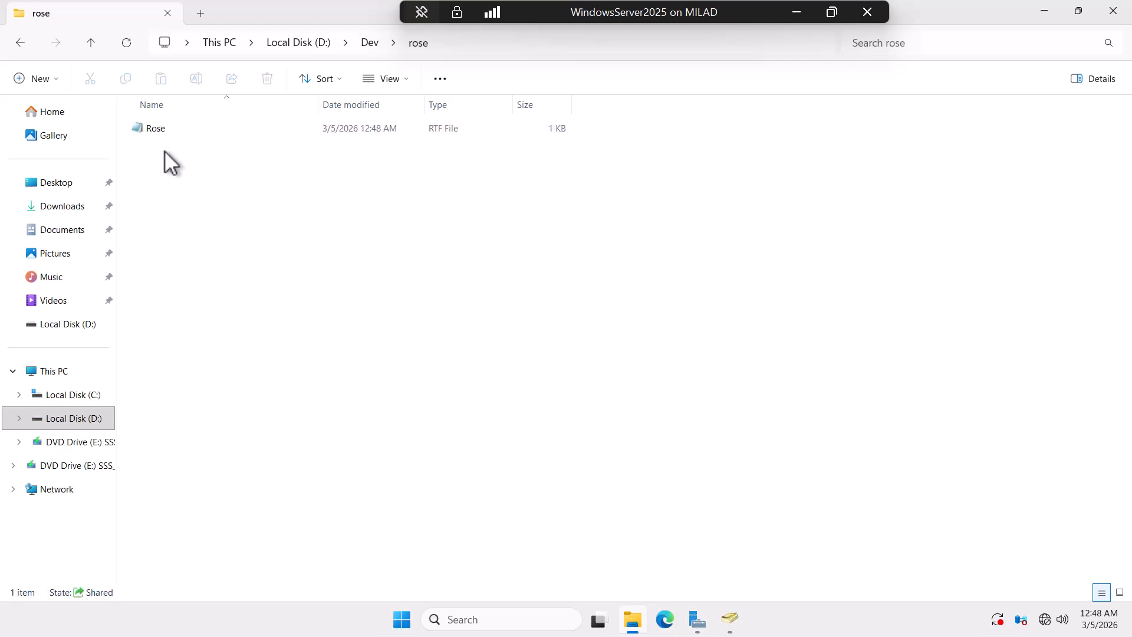
left_click(97, 37)
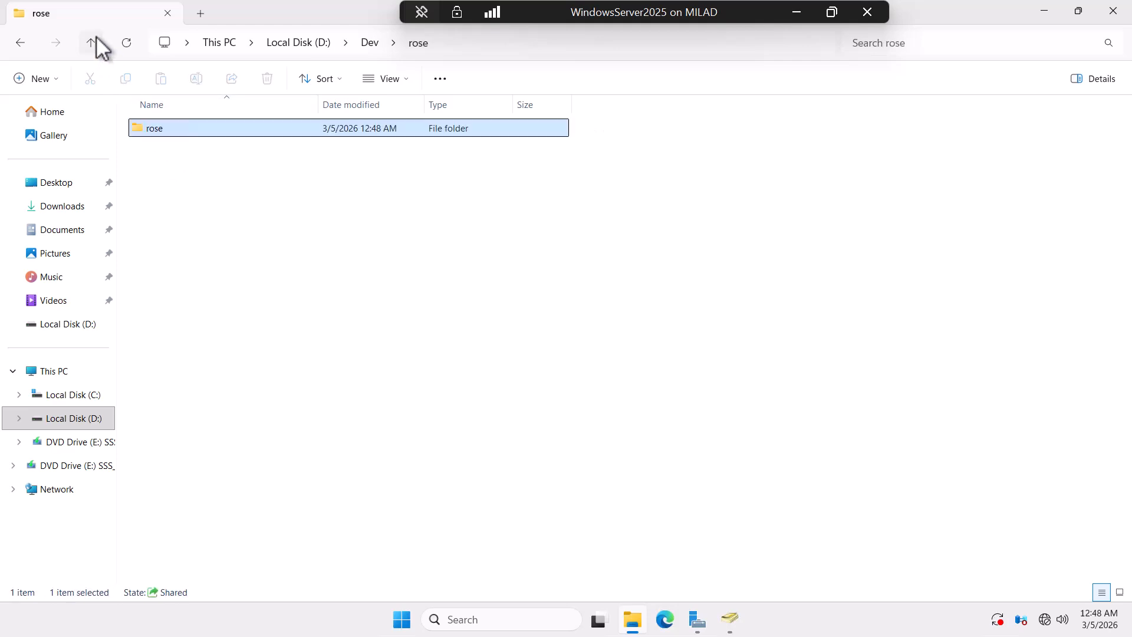
left_click(96, 37)
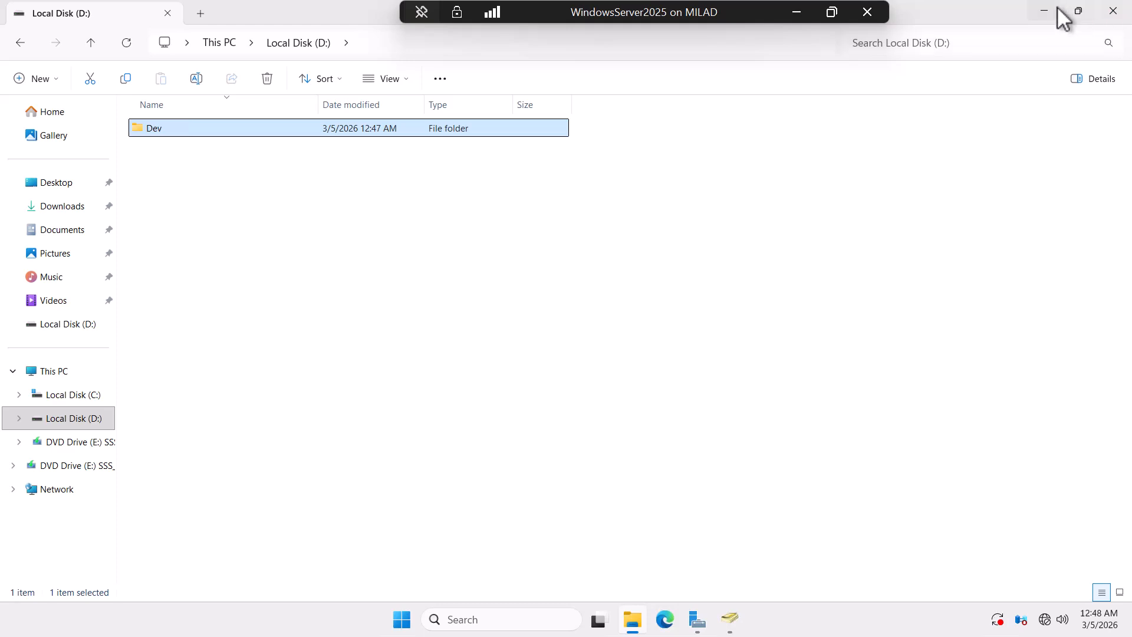
left_click(733, 619)
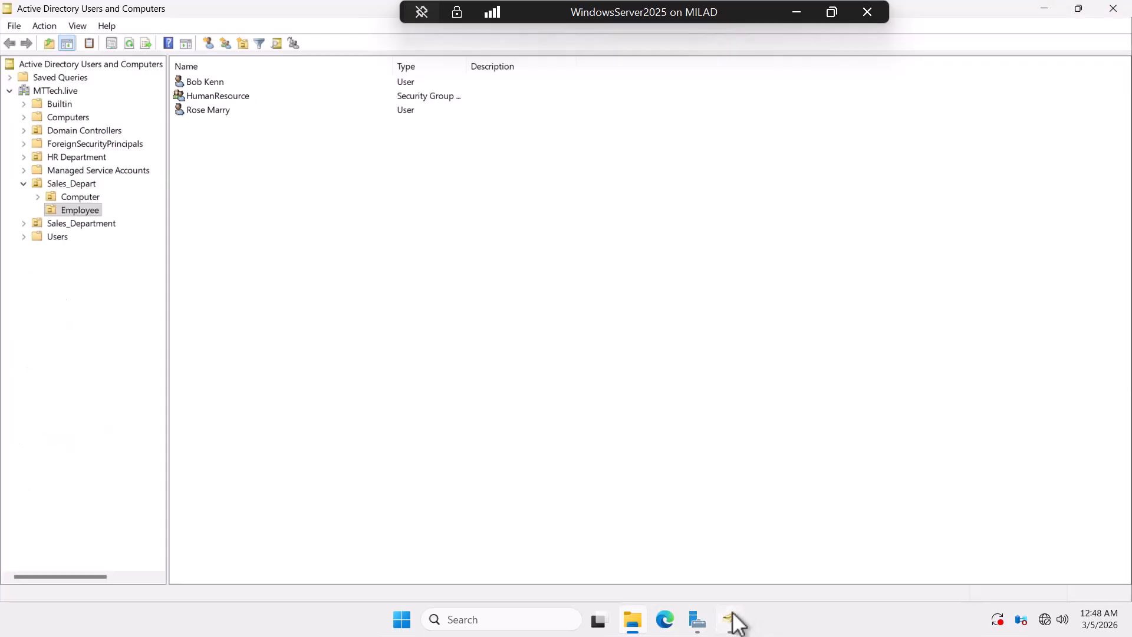
Step: Map the first employee's home folder to Z: at \\MTTECH\Dev$\%username%, apply and close
left_click(207, 83)
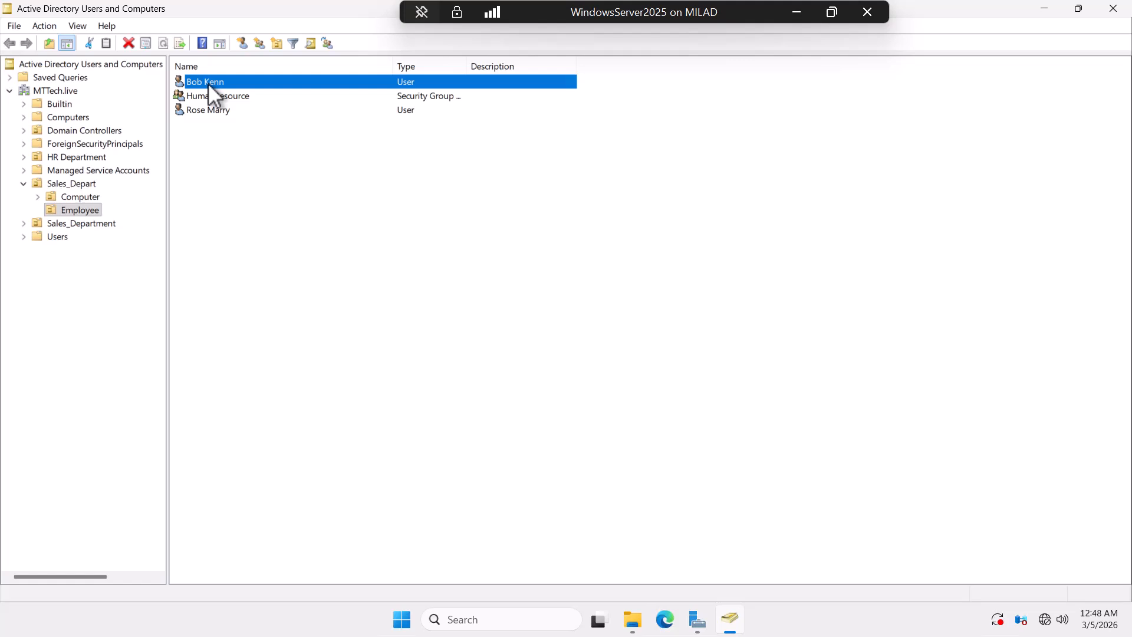
right_click(207, 82)
left_click(254, 294)
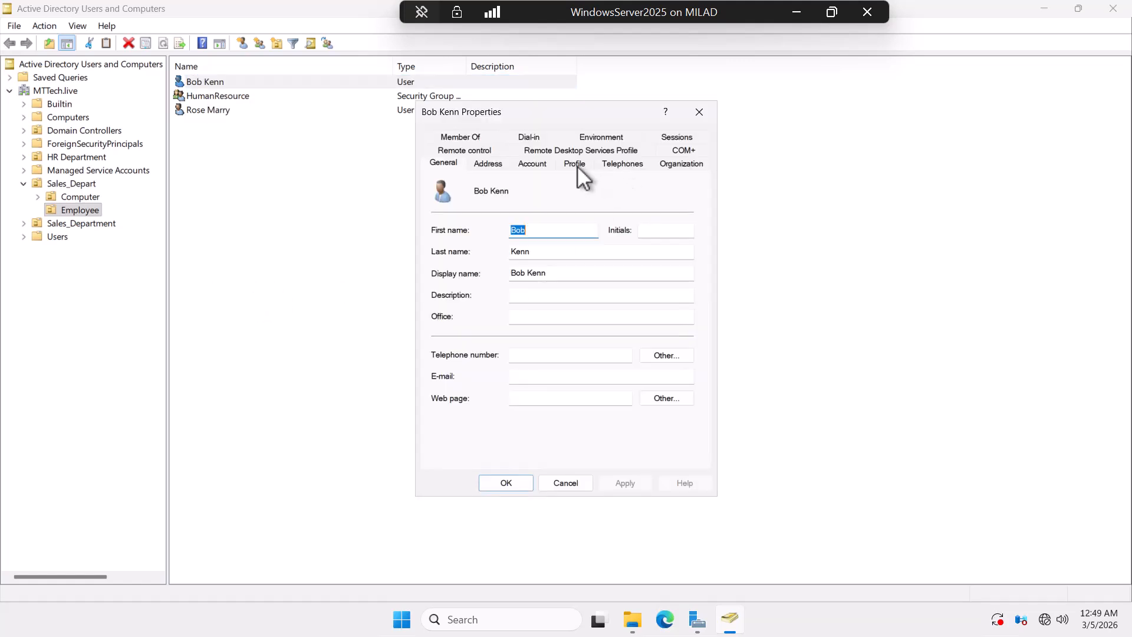
left_click(577, 165)
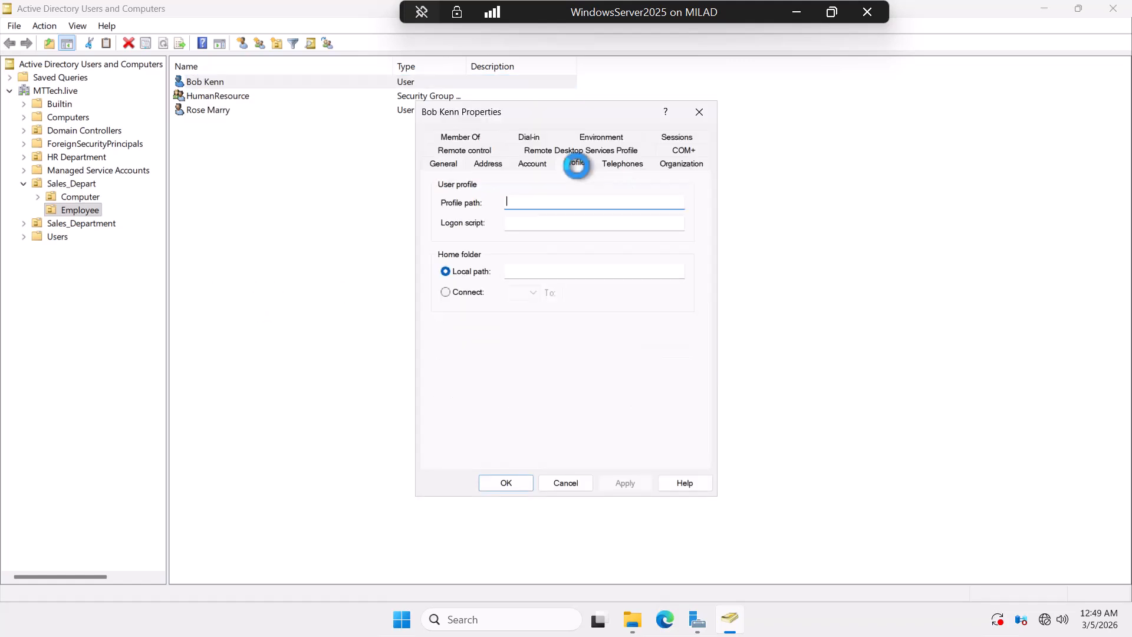
left_click(446, 292)
left_click(584, 293)
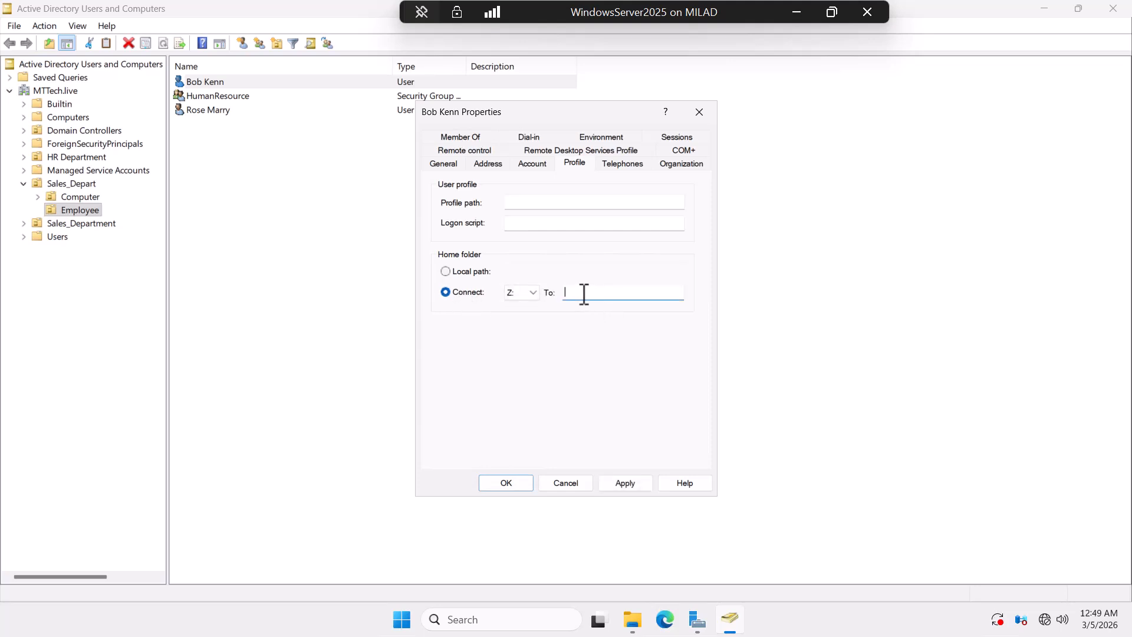
type("\\\\MTTECH\\Dev$")
type("\\%username%")
left_click(622, 483)
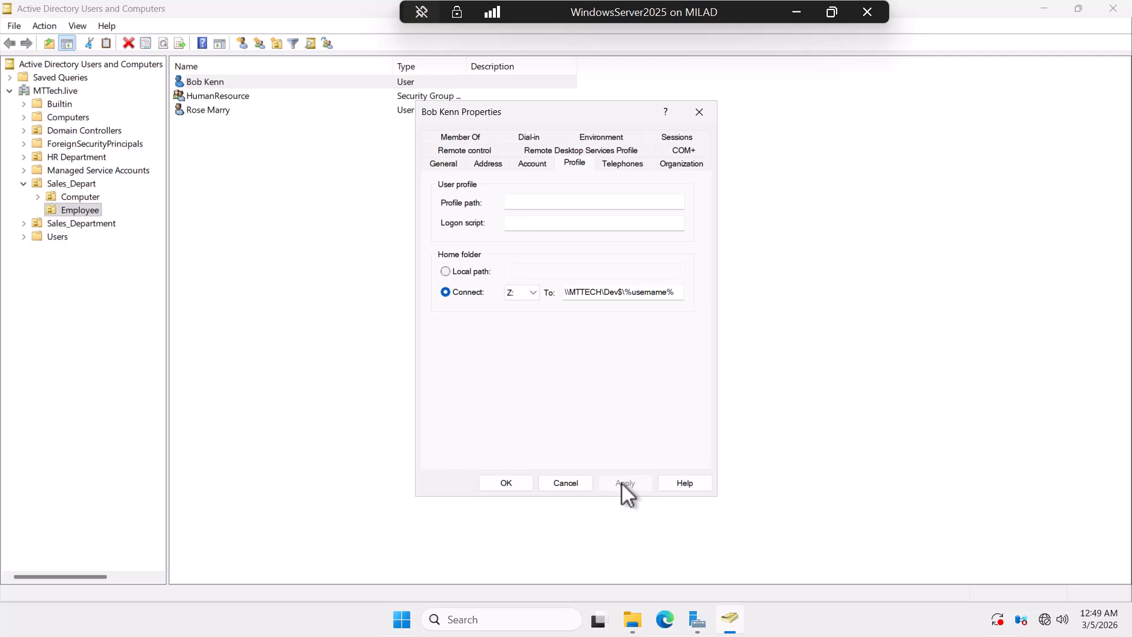
left_click(505, 484)
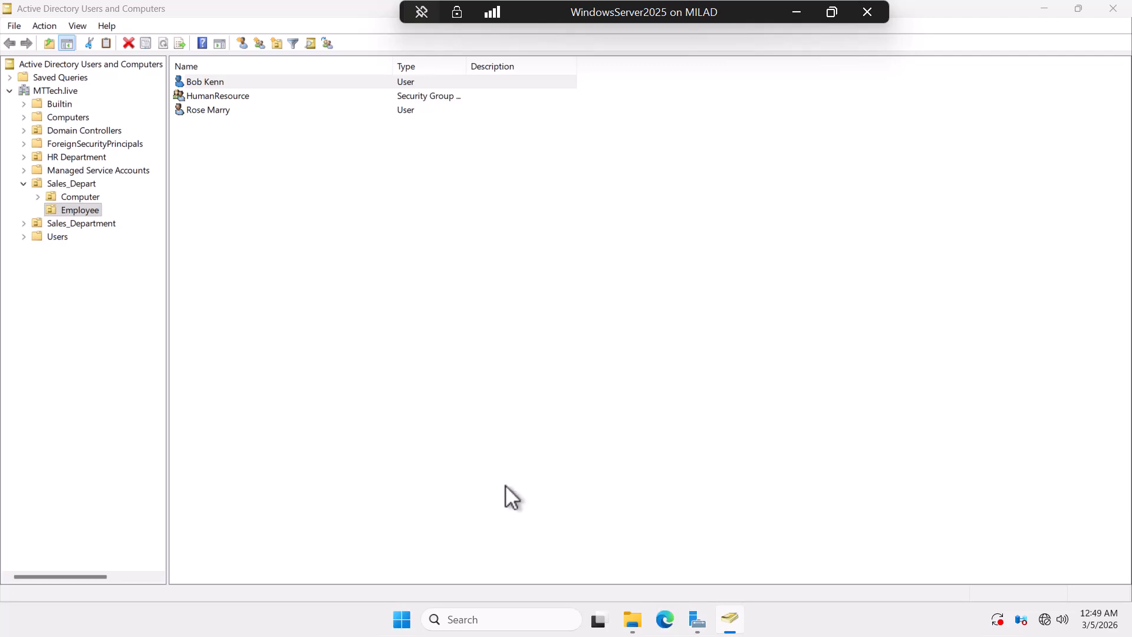
Step: Minimize the server console and VM, then switch to the Windows 10 client and close the mapped drive window
left_click(1045, 17)
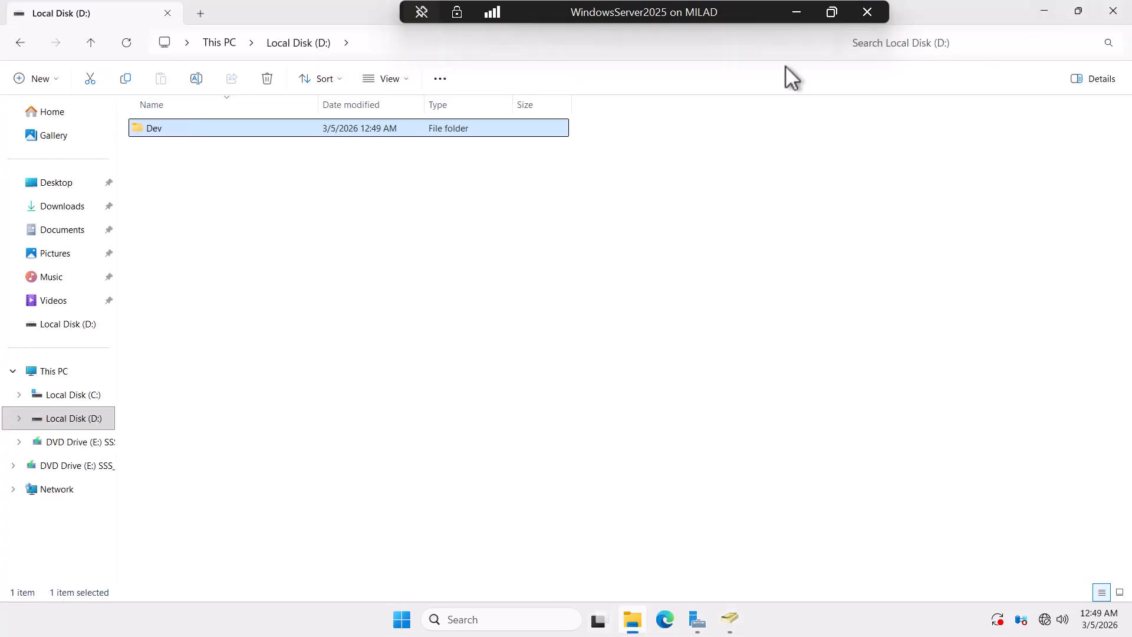
left_click(796, 13)
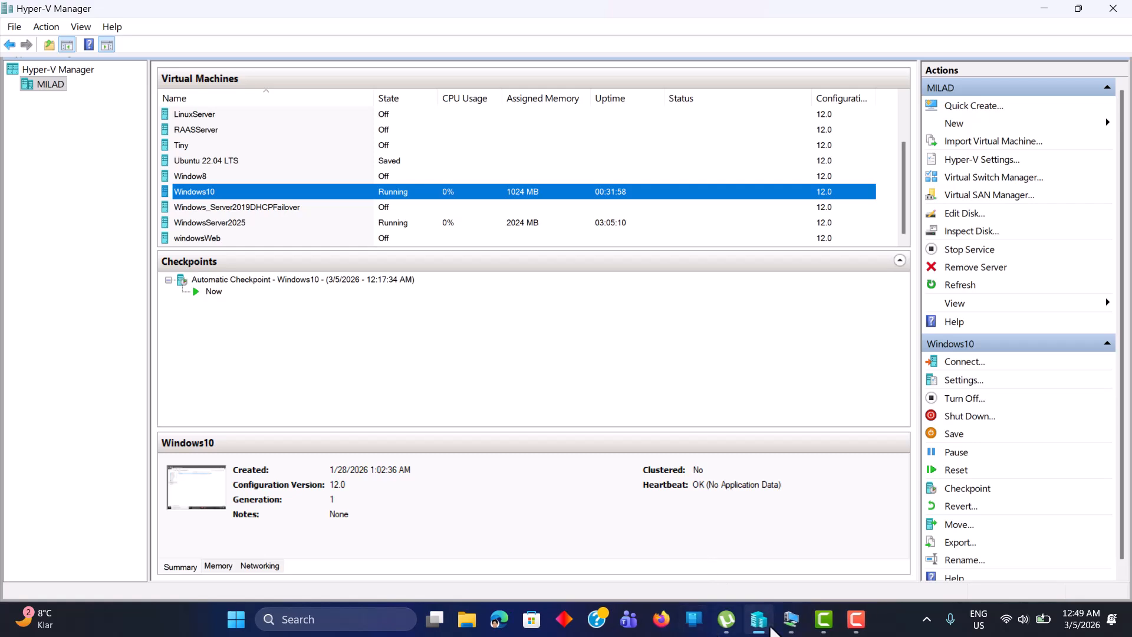
mouse_move(790, 628)
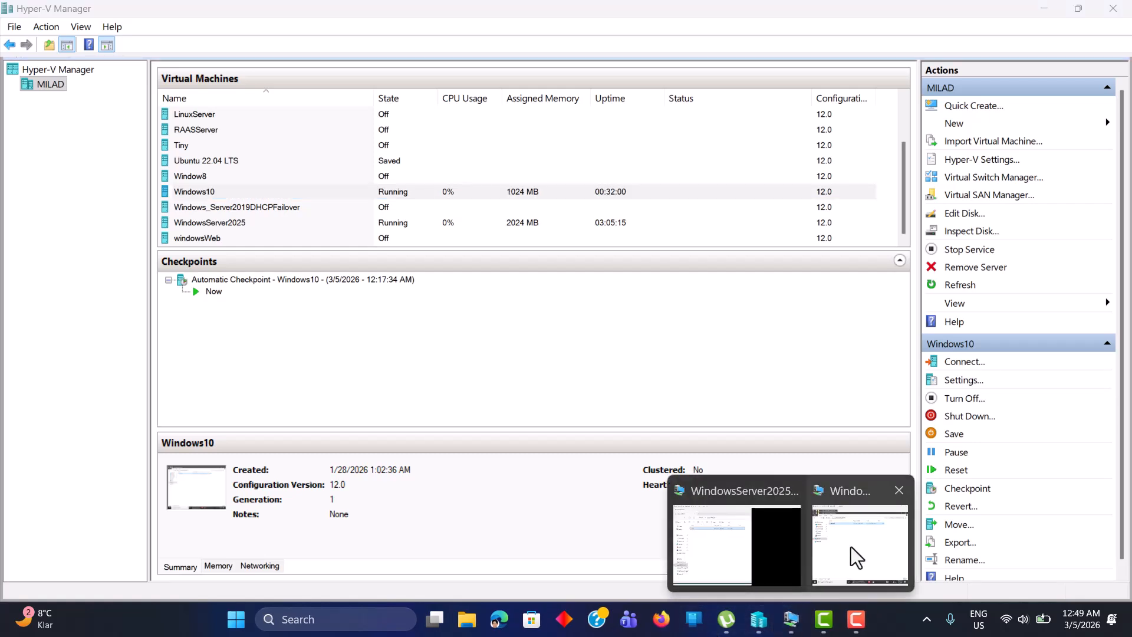
left_click(851, 547)
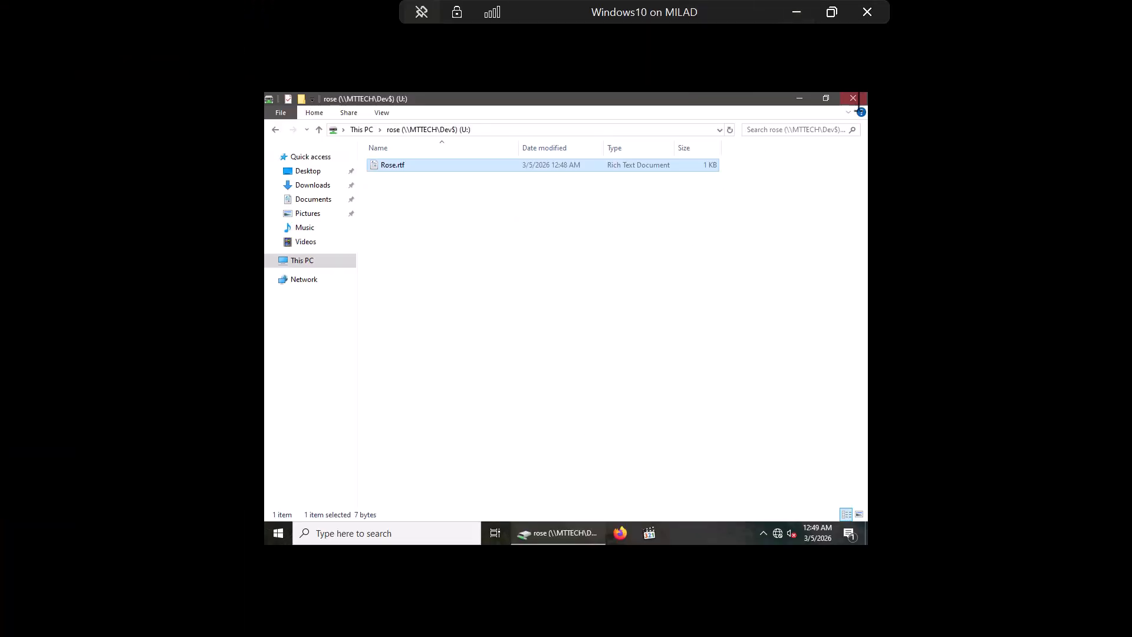
left_click(859, 101)
Step: Sign out of the current account on the Windows 10 client
left_click(282, 532)
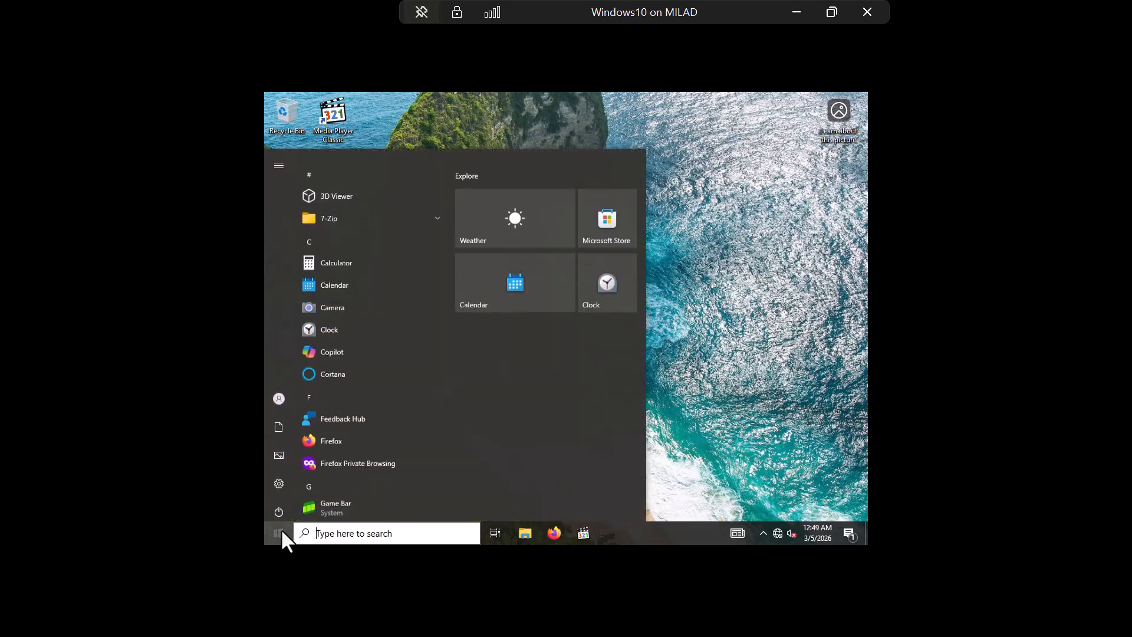
left_click(277, 392)
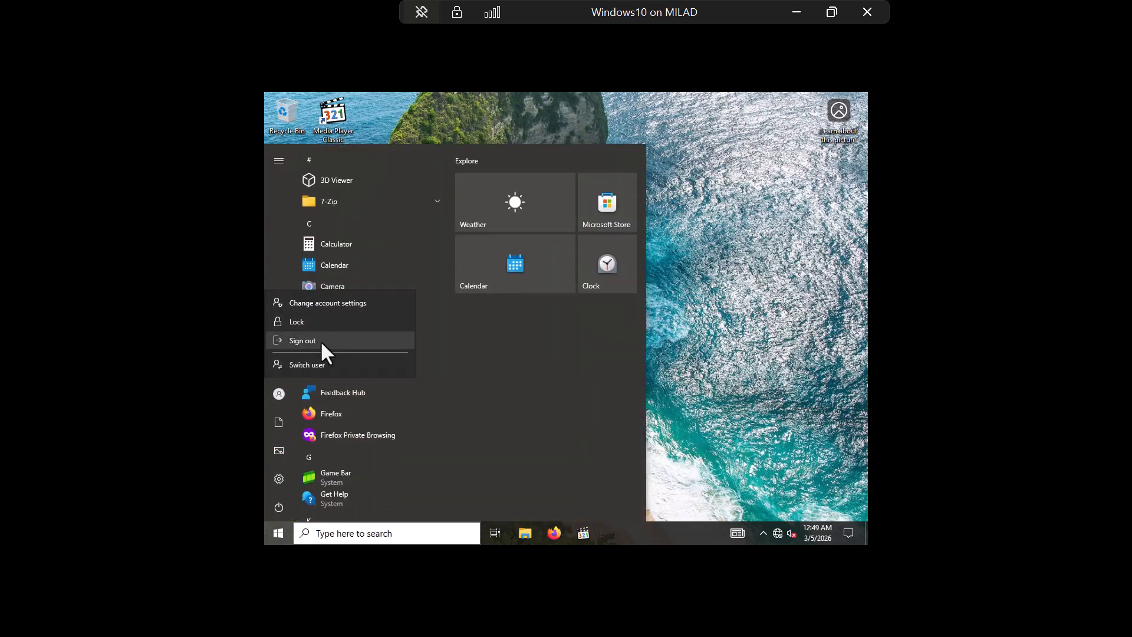
left_click(320, 341)
left_click(539, 310)
Step: Sign in as Other user with the second employee's domain username and password
left_click(333, 512)
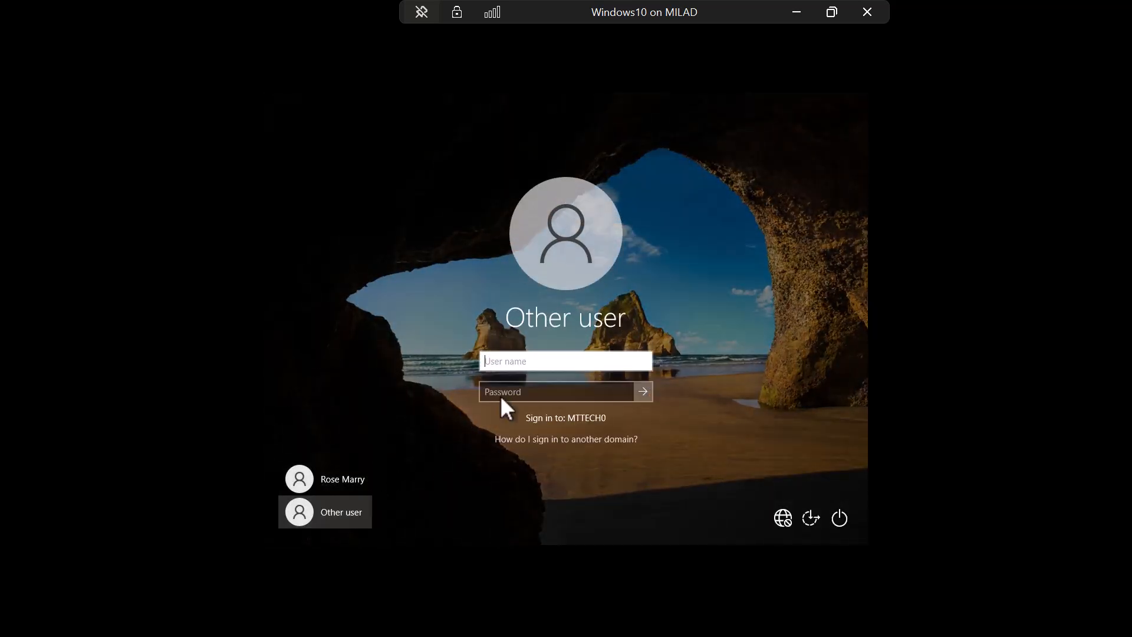
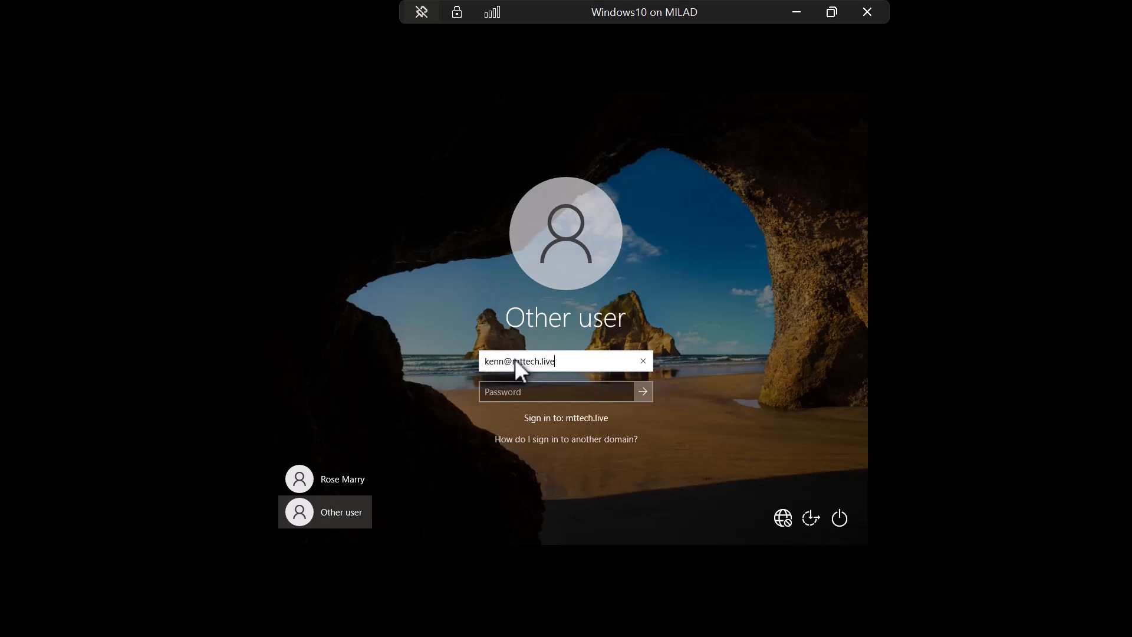
key("Tab")
type("****")
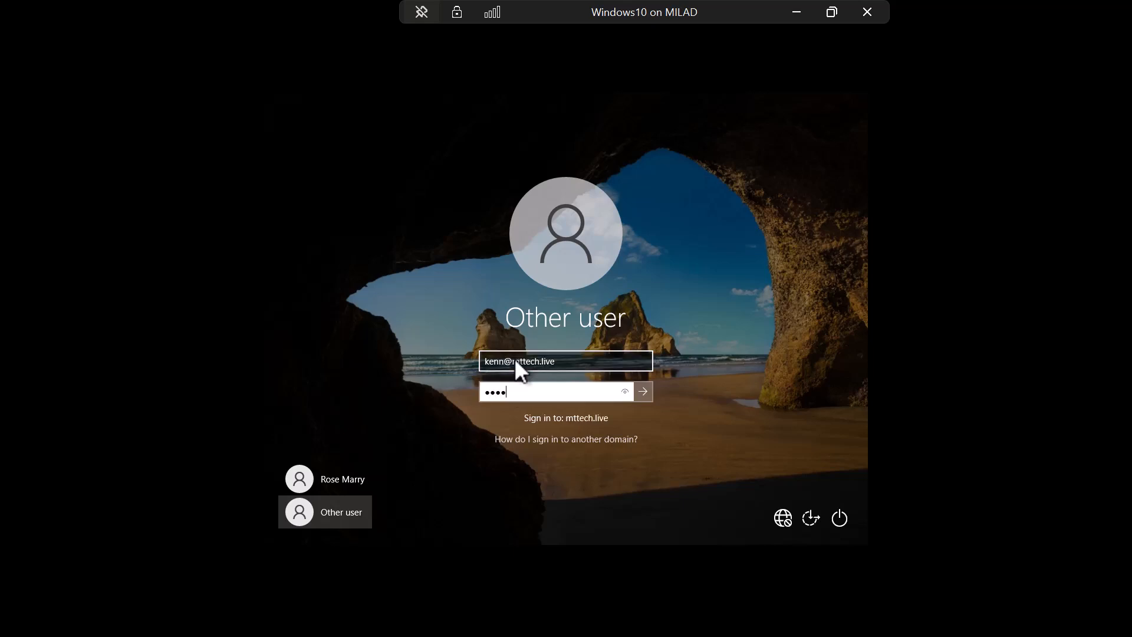
type("****")
key("Return")
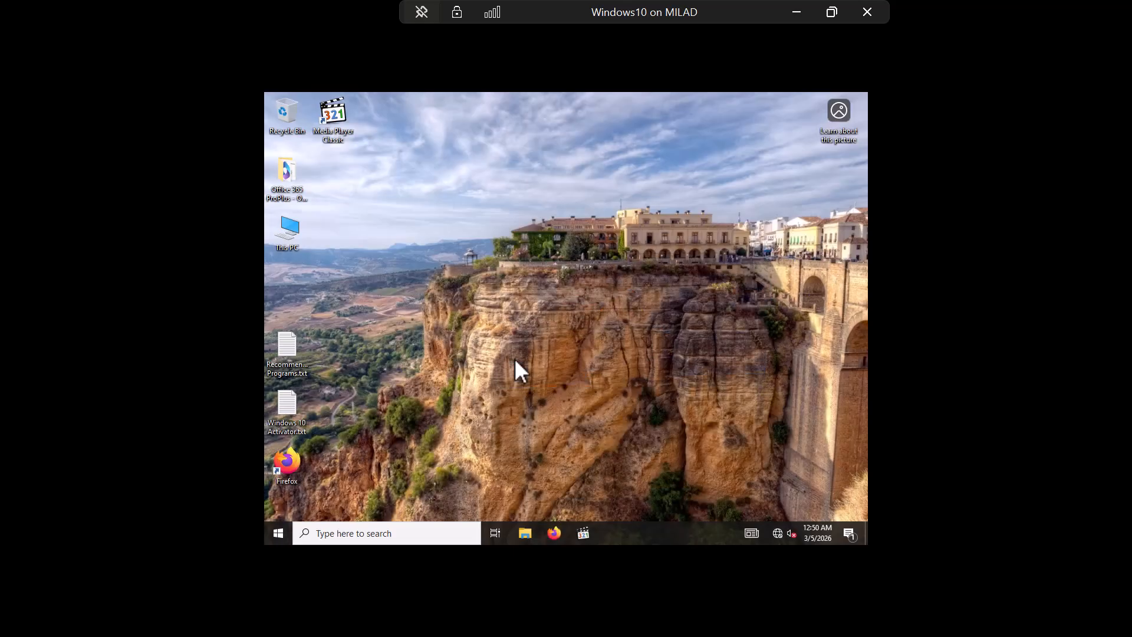
Step: Open This PC and refresh it four times to look for the mapped home drive
double_click(296, 233)
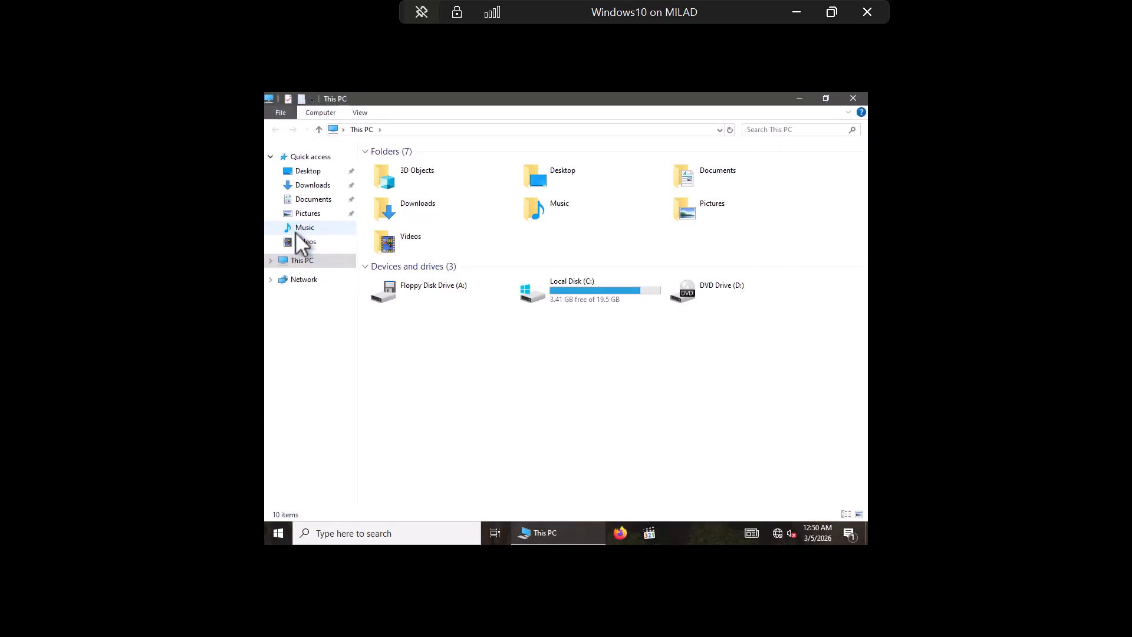
right_click(557, 375)
left_click(600, 421)
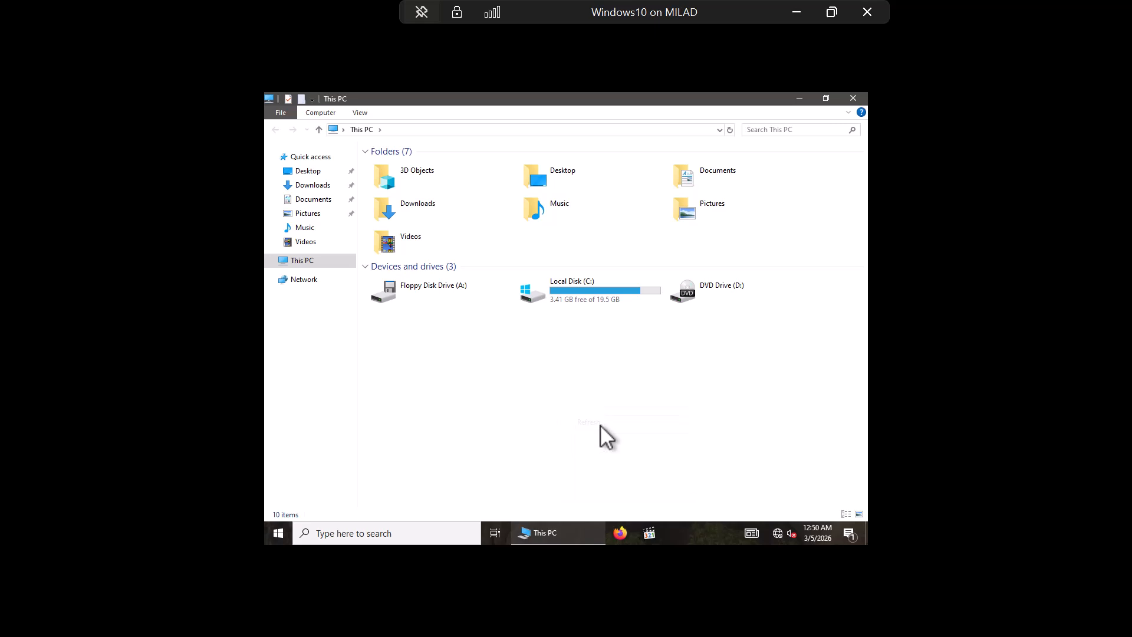
right_click(576, 373)
left_click(608, 419)
right_click(560, 370)
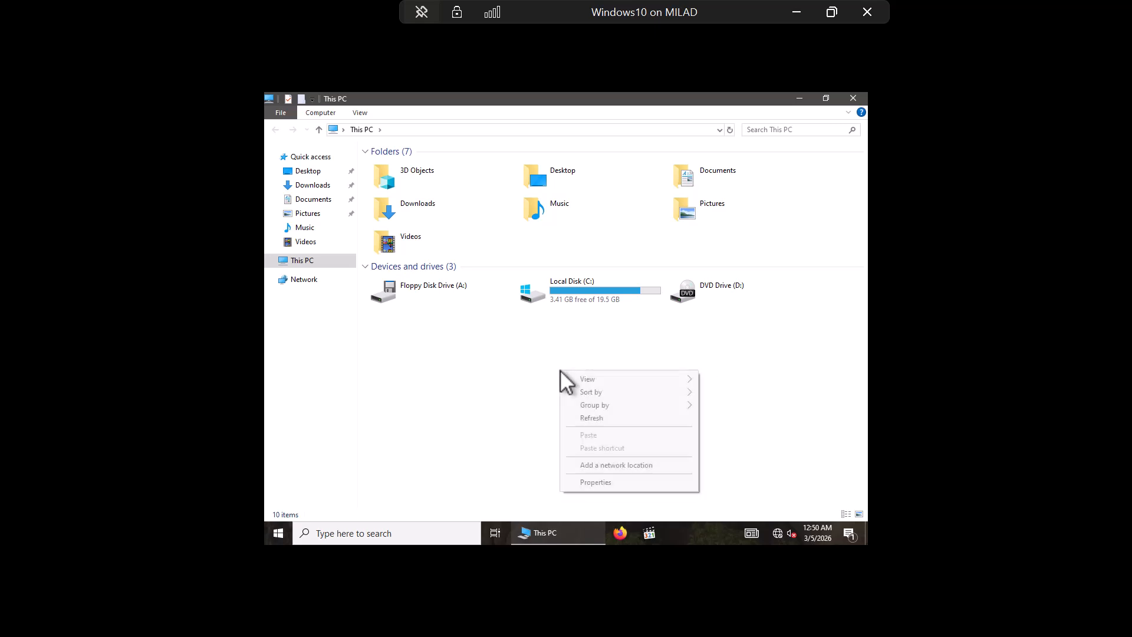
left_click(602, 416)
right_click(558, 344)
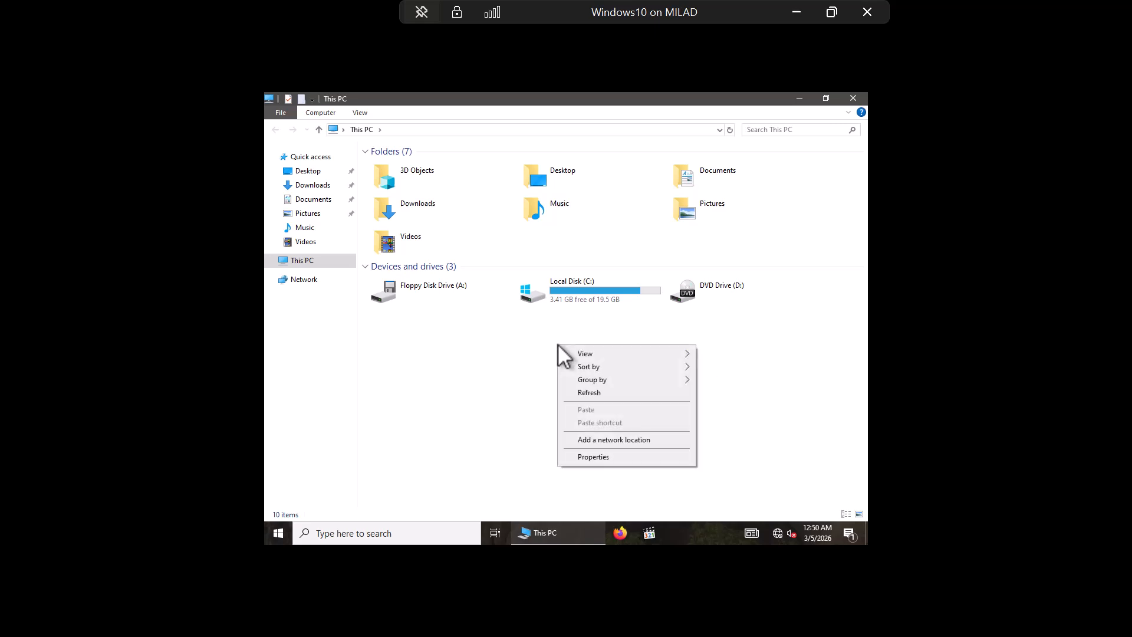
left_click(591, 394)
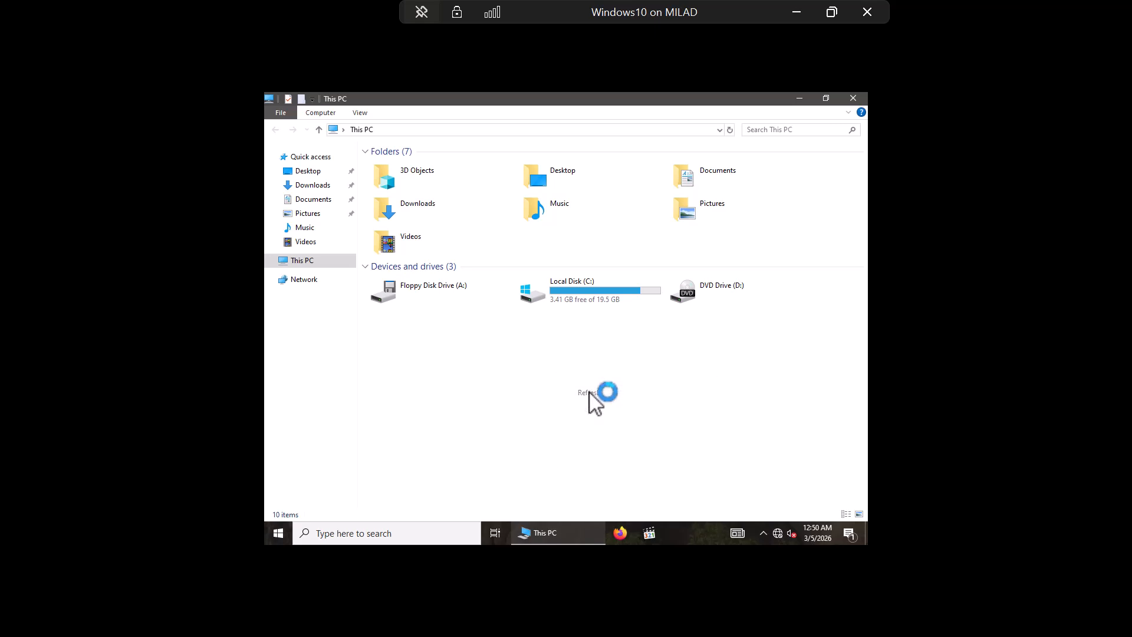
Step: Close This PC, refresh the desktop twice, then reopen and refresh This PC again
left_click(854, 98)
right_click(509, 201)
left_click(550, 232)
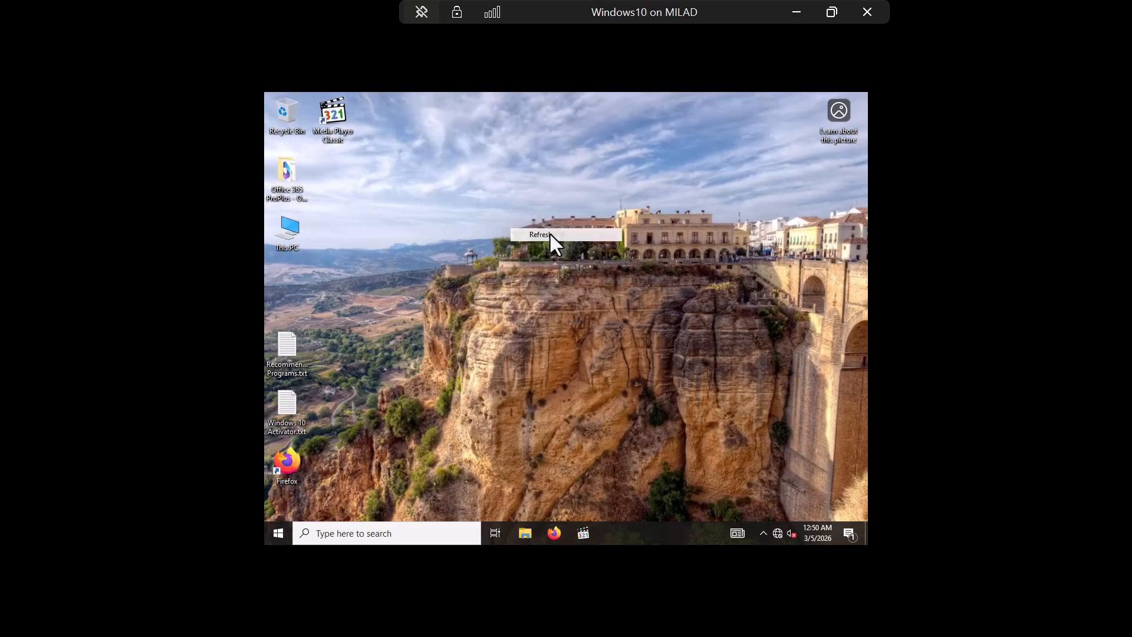
right_click(513, 212)
left_click(543, 248)
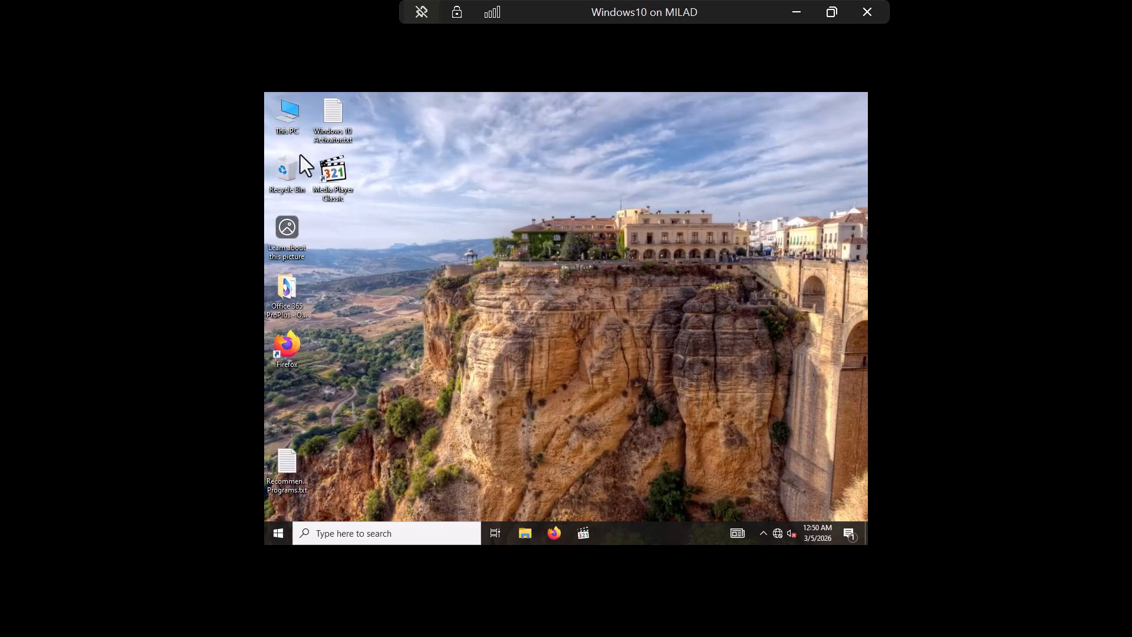
double_click(293, 124)
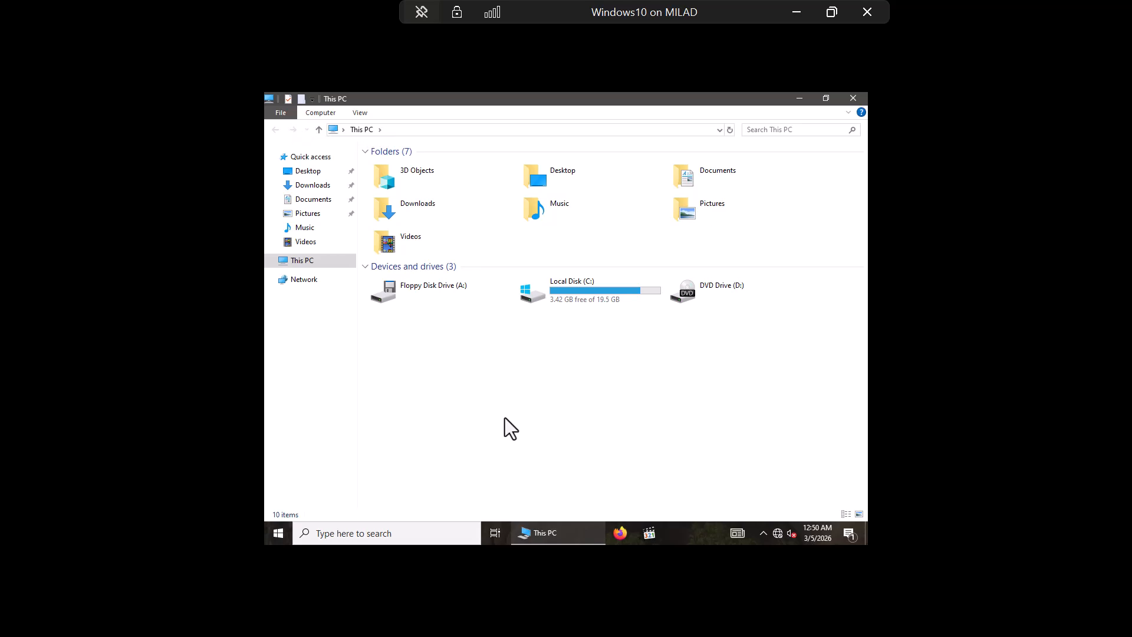
right_click(500, 357)
left_click(532, 403)
left_click(853, 98)
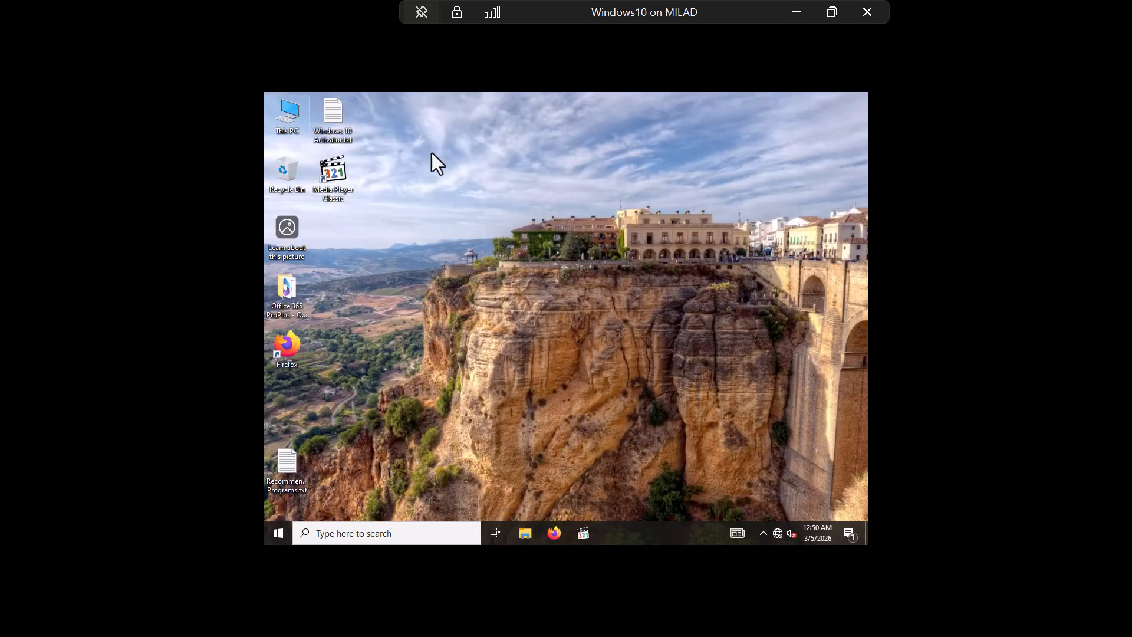
Step: Reopen This PC, refresh it four more times, then minimize the Windows10 VM
key("Return")
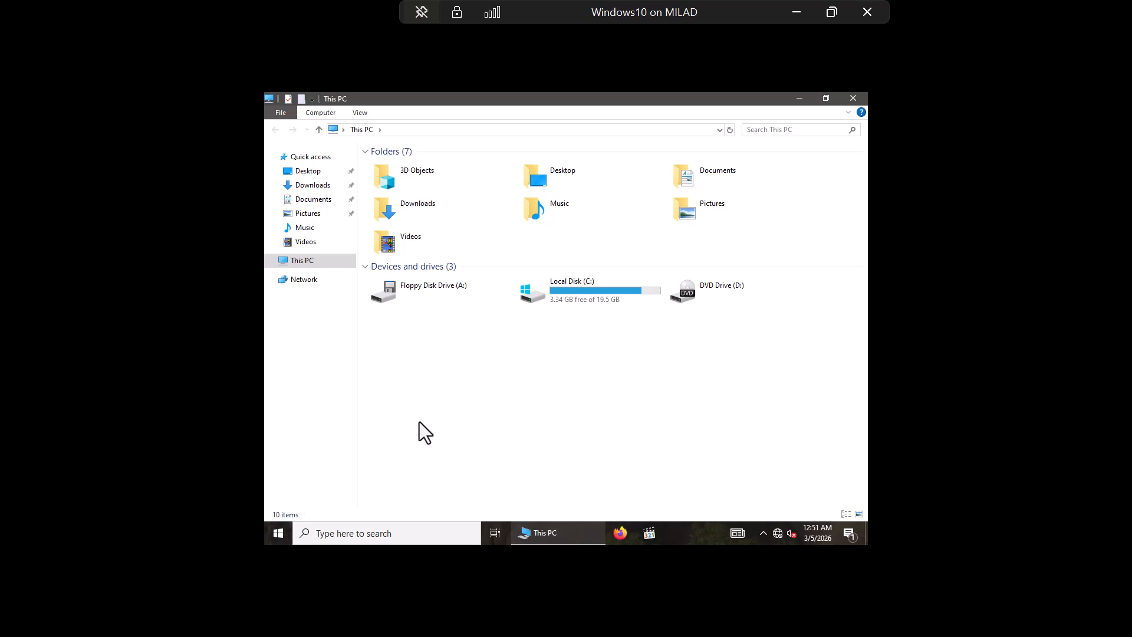
right_click(475, 342)
left_click(513, 389)
right_click(481, 355)
left_click(519, 401)
right_click(505, 337)
left_click(541, 384)
right_click(526, 327)
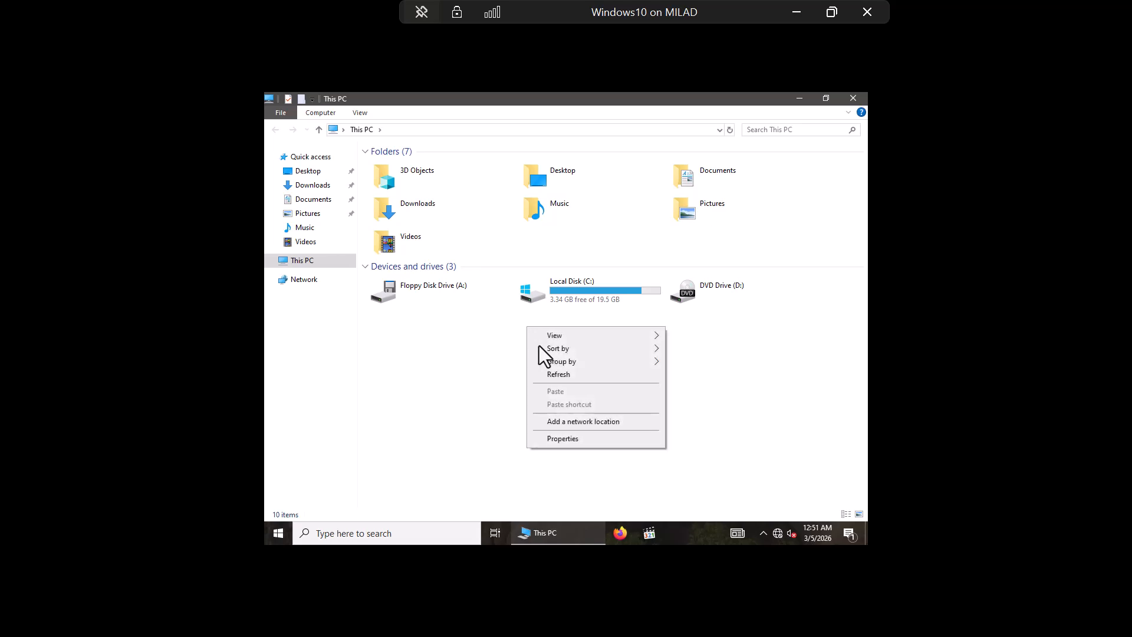
left_click(550, 377)
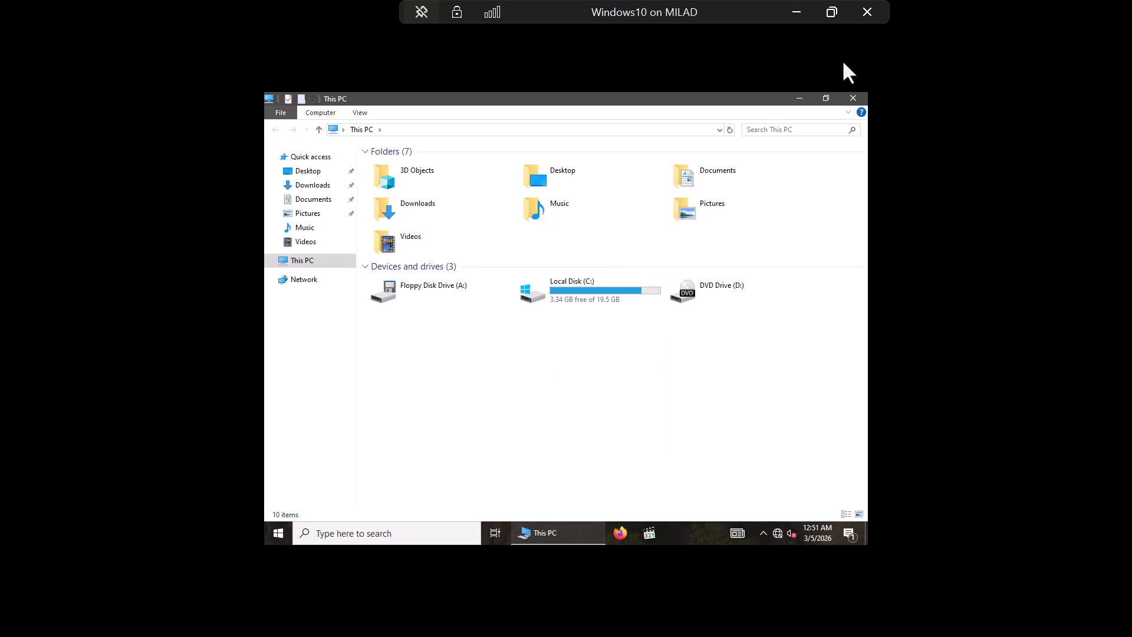
left_click(796, 12)
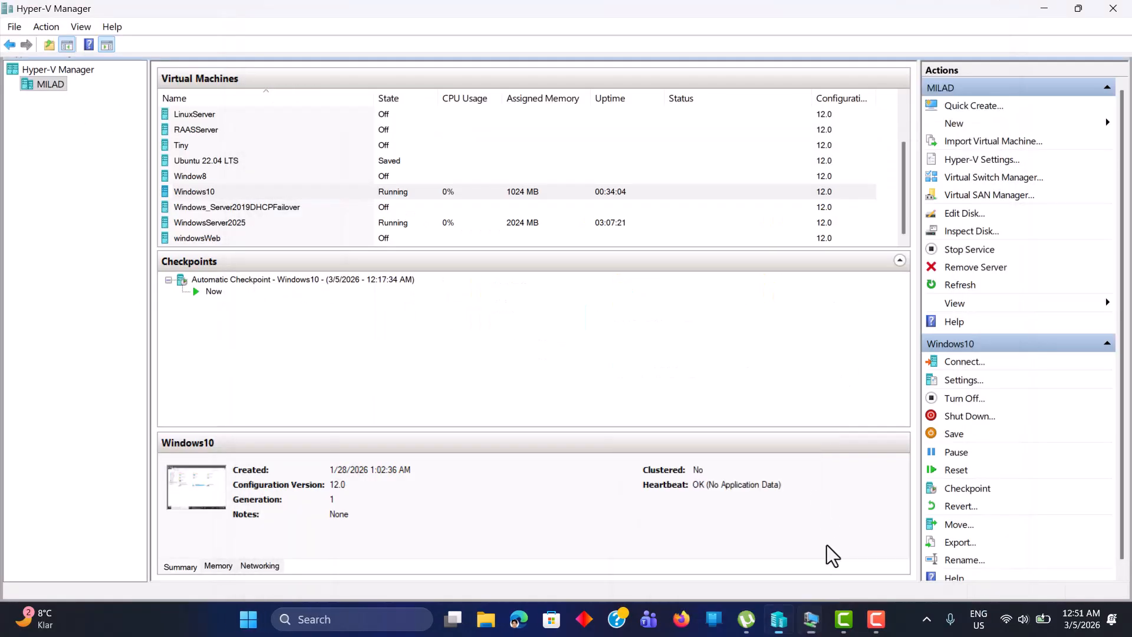
Step: Switch to the WindowsServer2025 VM and open the first Employee user's Profile properties
left_click(800, 628)
mouse_move(677, 549)
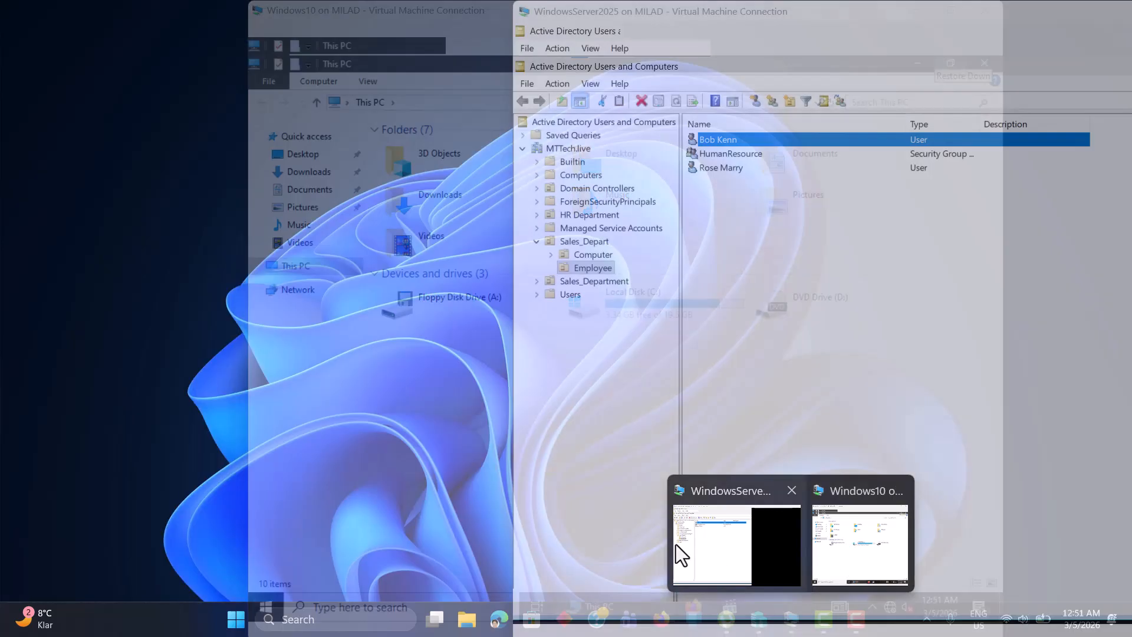
left_click(724, 544)
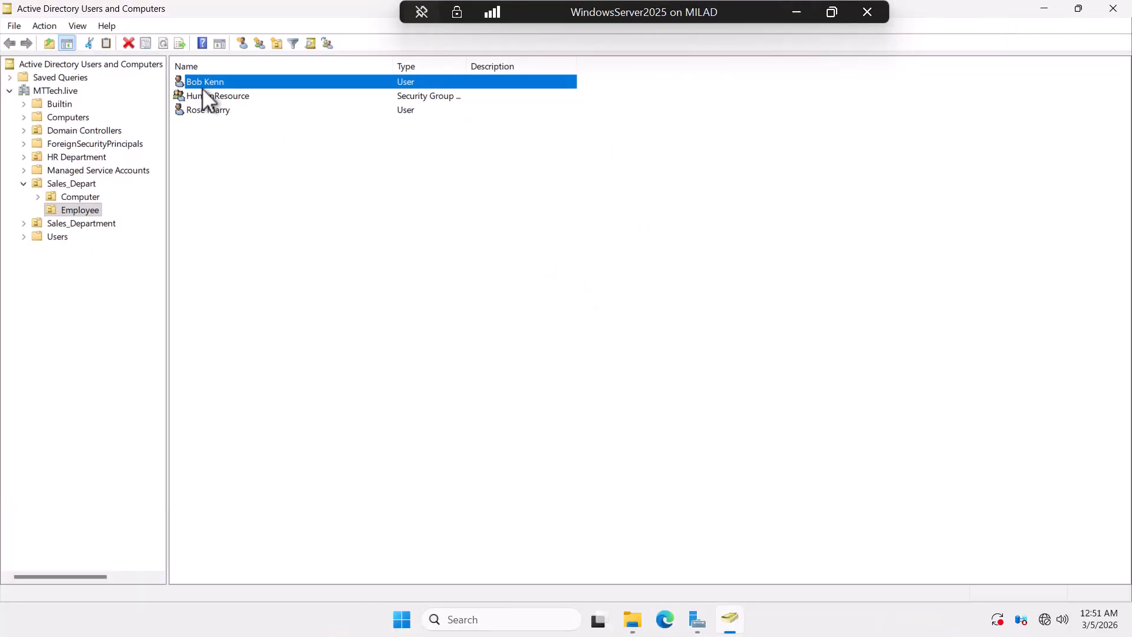
right_click(203, 84)
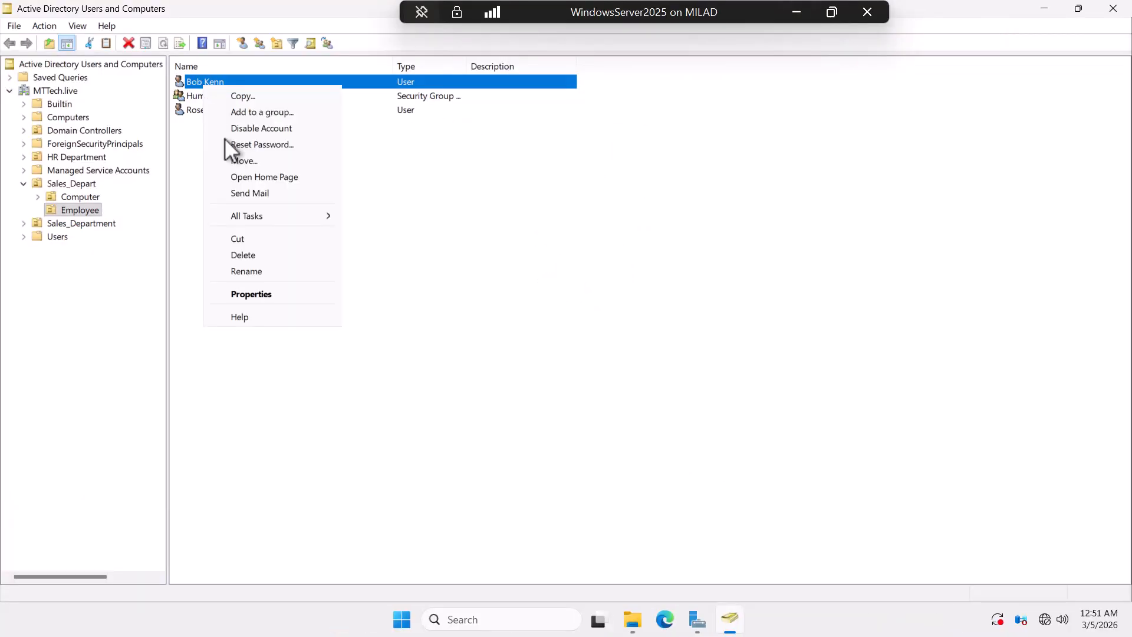
left_click(242, 292)
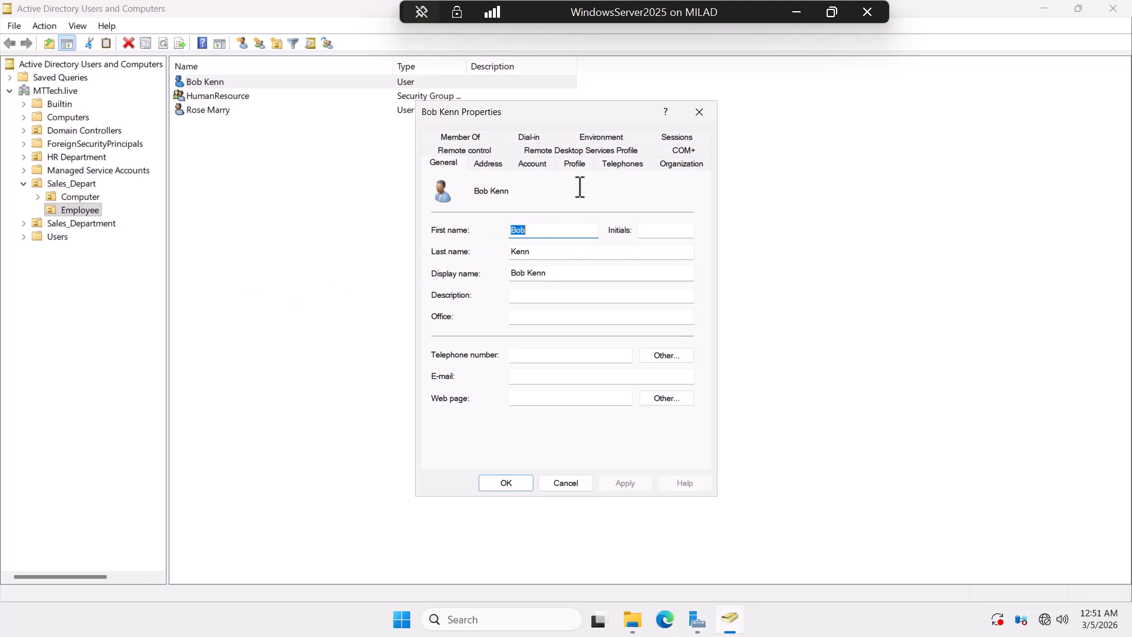
left_click(575, 164)
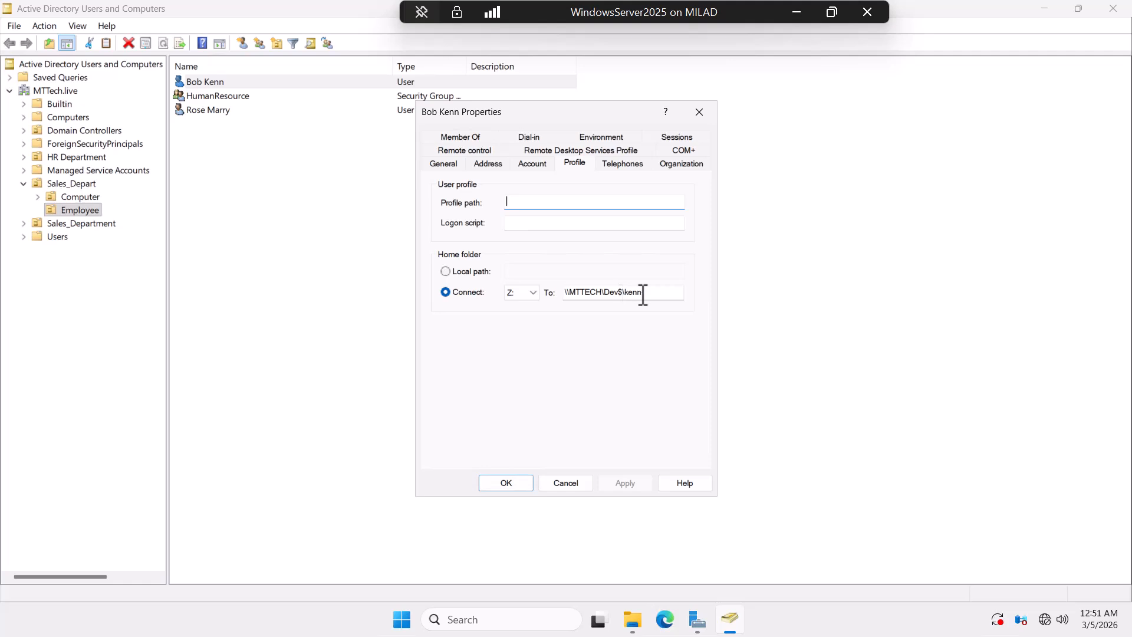
Step: Change the home folder's Connect drive from Z: to U:, grant full control, and save
left_click(533, 293)
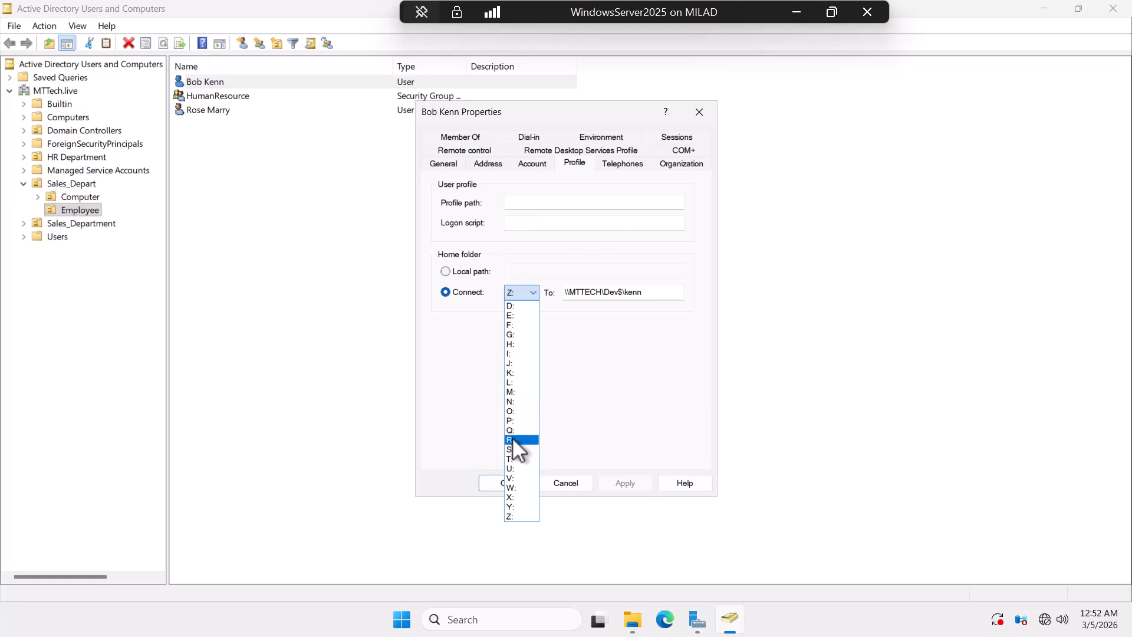
left_click(514, 469)
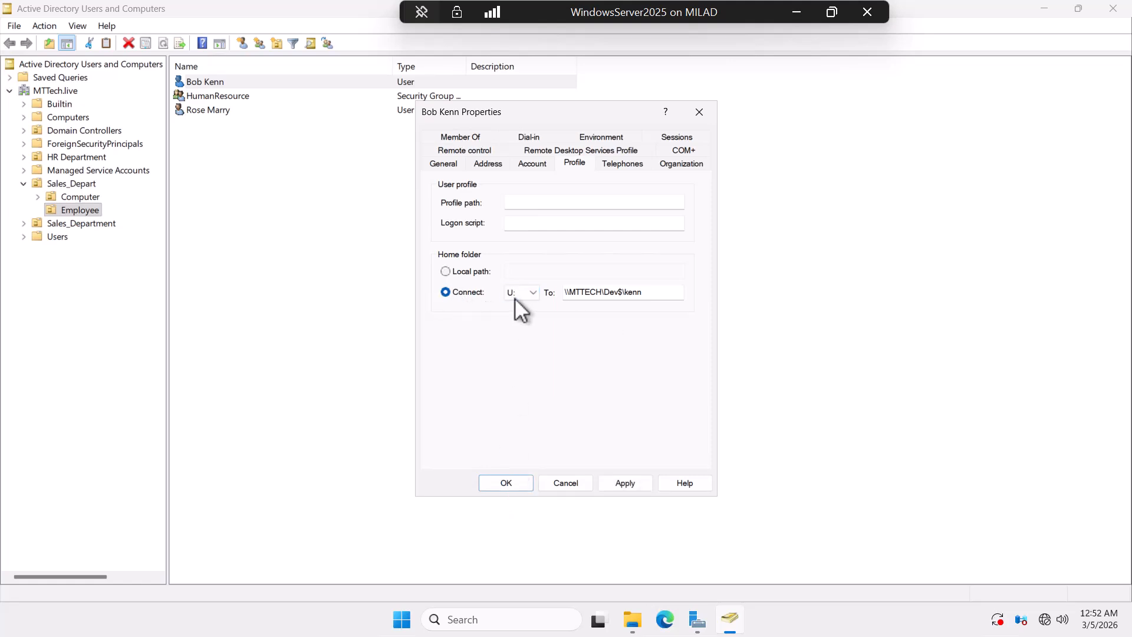
left_click(625, 483)
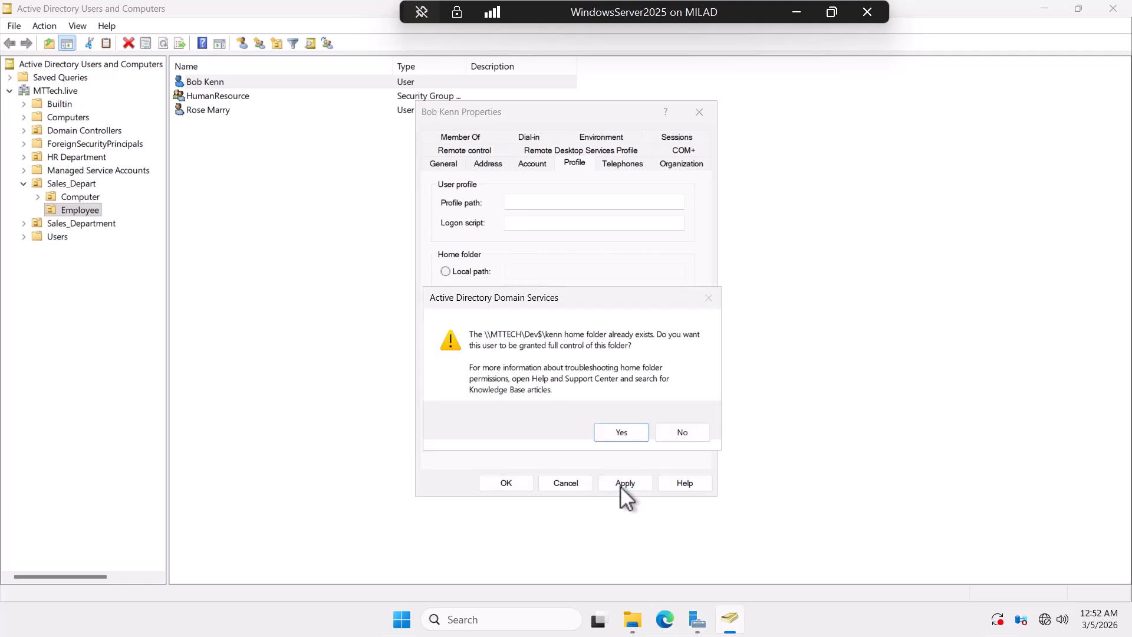
left_click(620, 433)
left_click(517, 482)
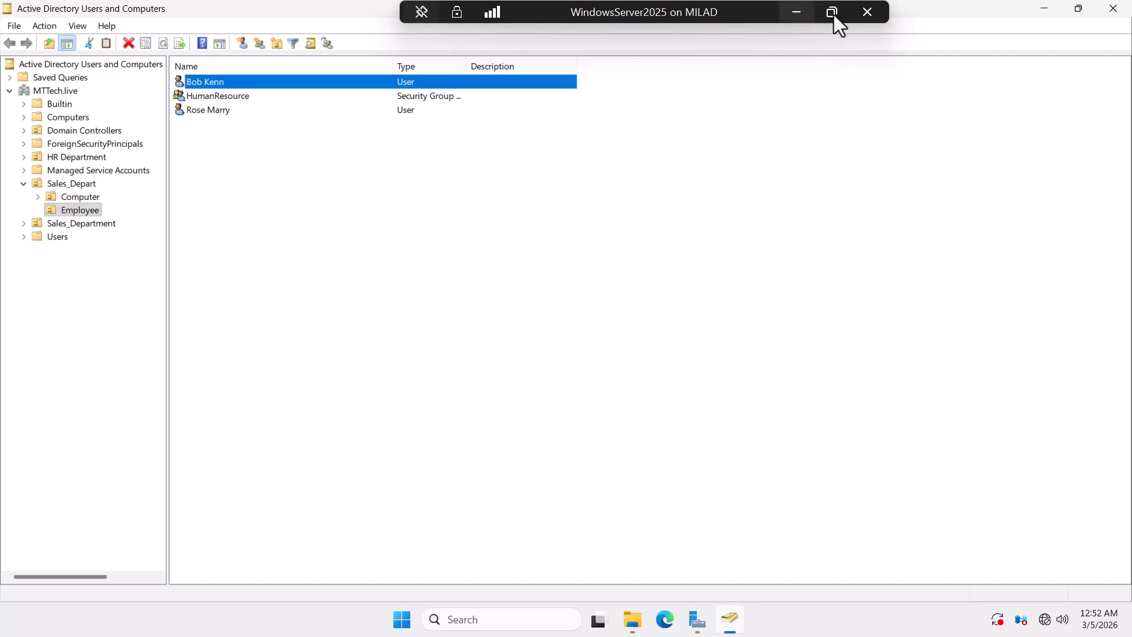
Step: Return to the Windows10 VM, refresh This PC once more, and close it
left_click(1044, 9)
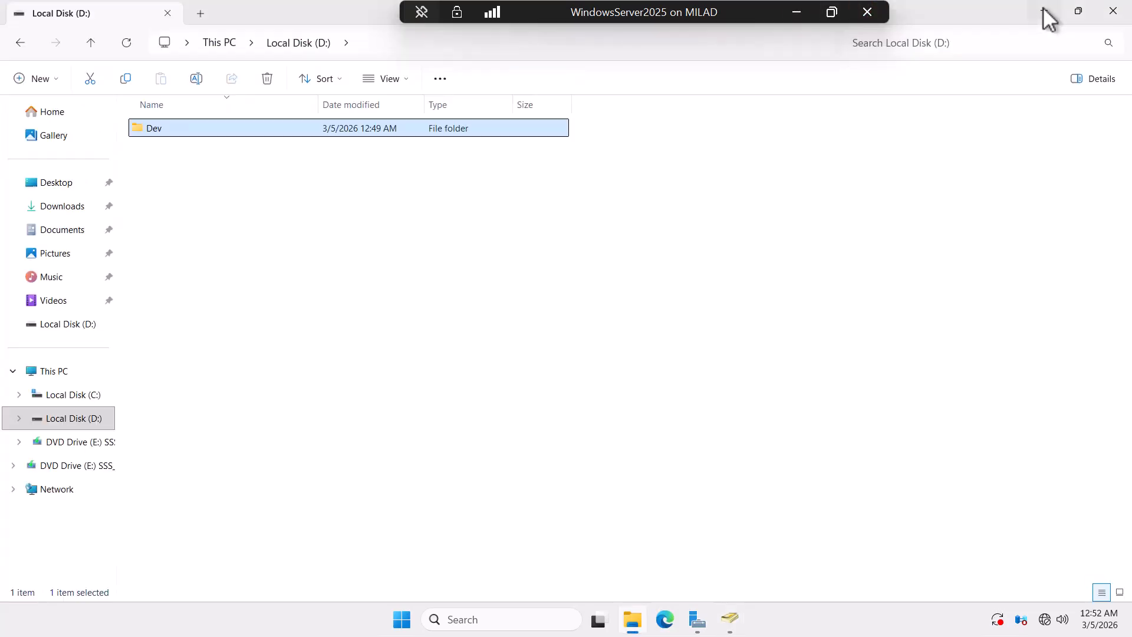
left_click(798, 9)
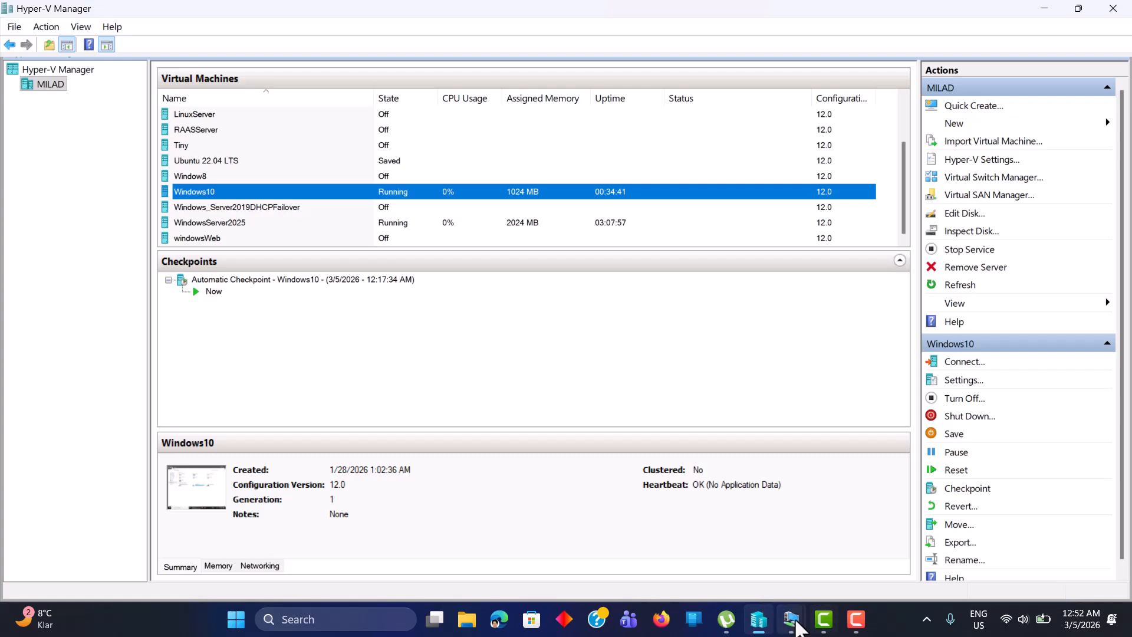
mouse_move(763, 599)
left_click(864, 533)
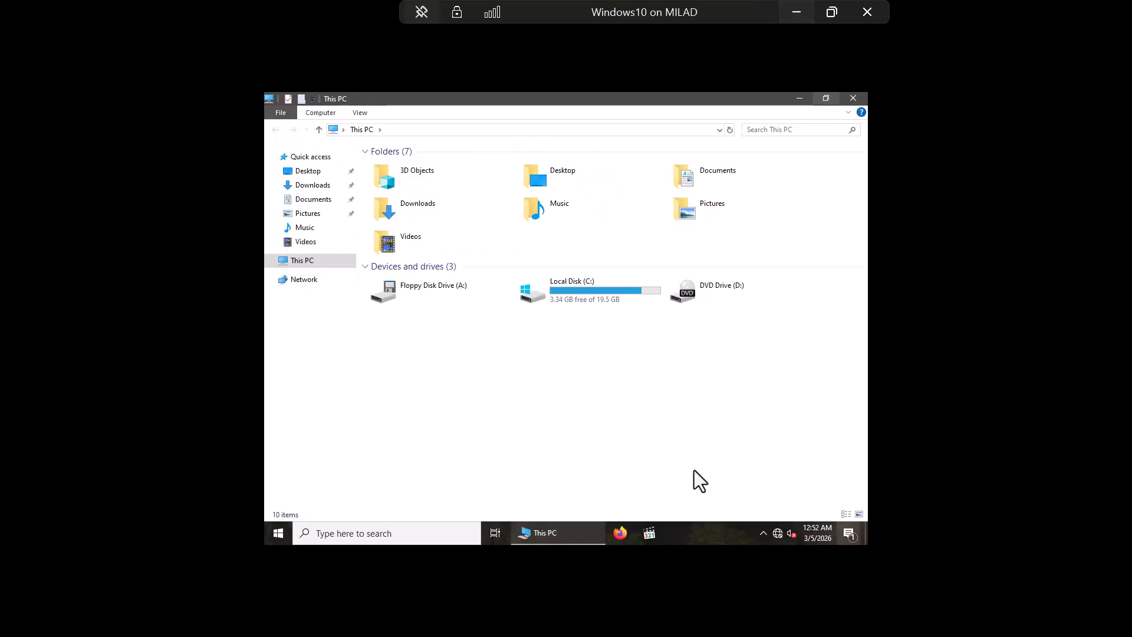
right_click(533, 359)
left_click(566, 405)
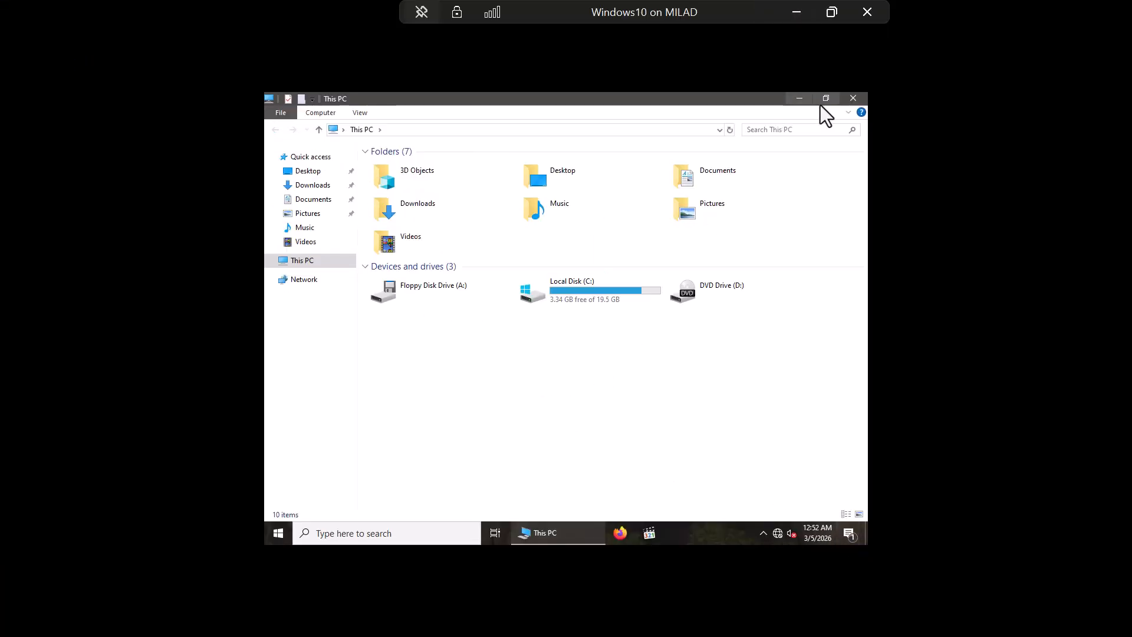
left_click(854, 97)
Step: Sign out of the client and sign back in with the domain user's password
left_click(277, 534)
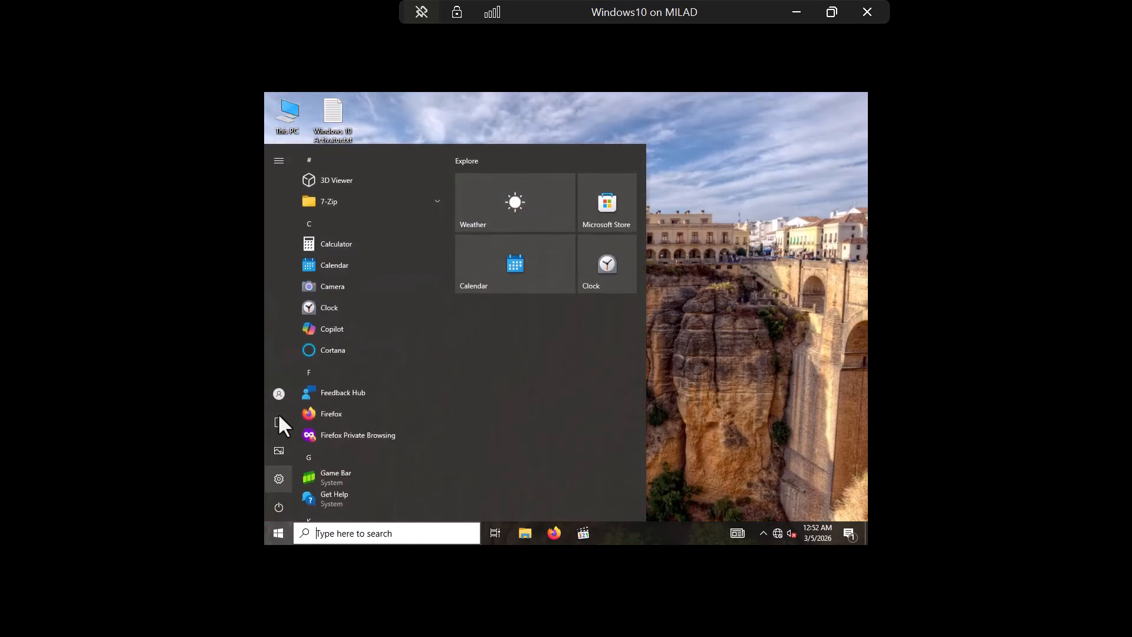
left_click(279, 393)
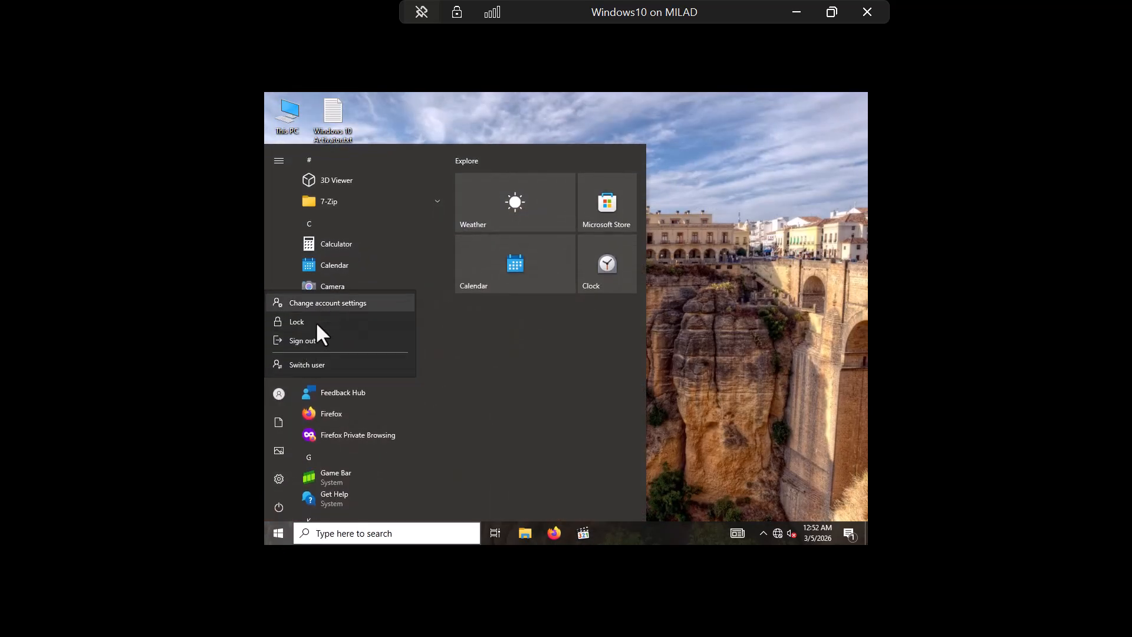
left_click(306, 340)
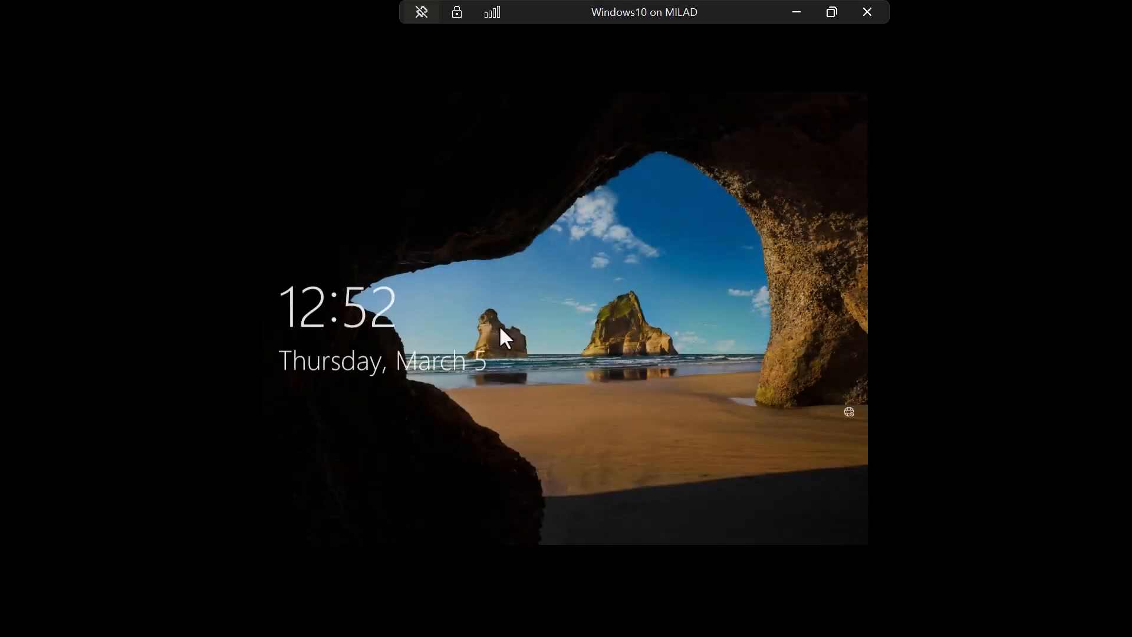
left_click(500, 327)
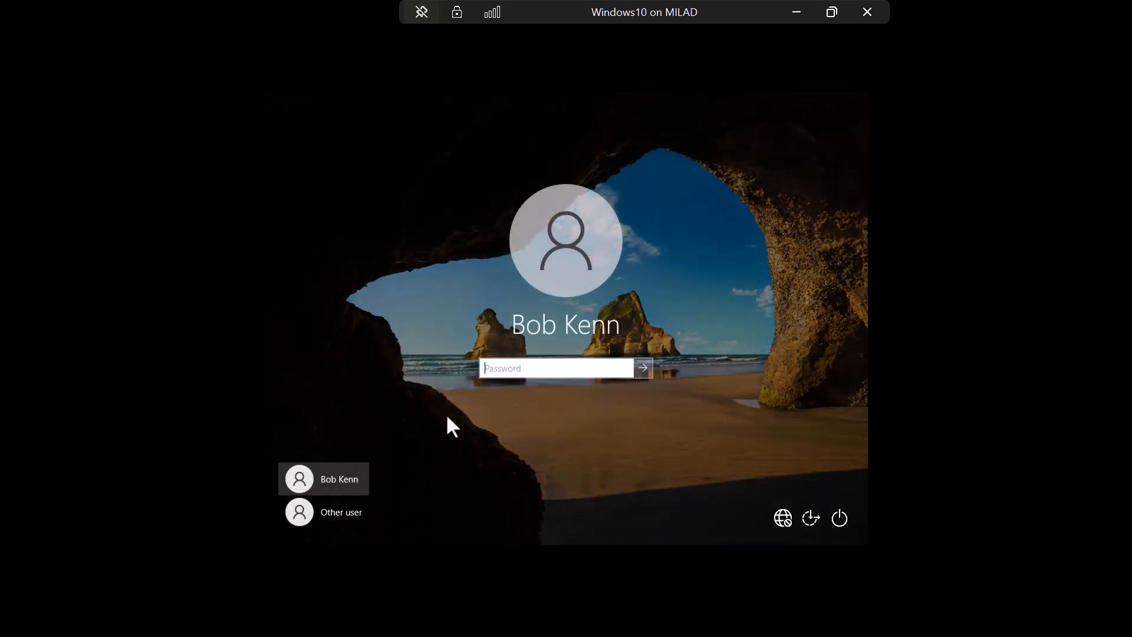
type("•••••••••")
key("Return")
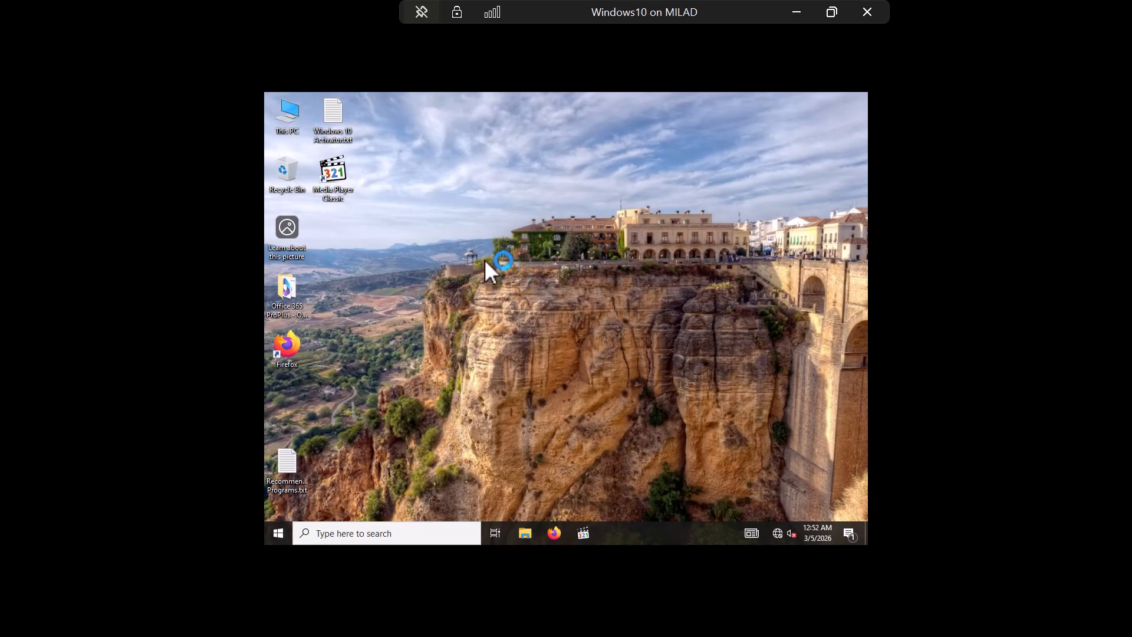
Step: Open This PC, refresh the drive list, and open the U: network drive
double_click(284, 118)
right_click(501, 406)
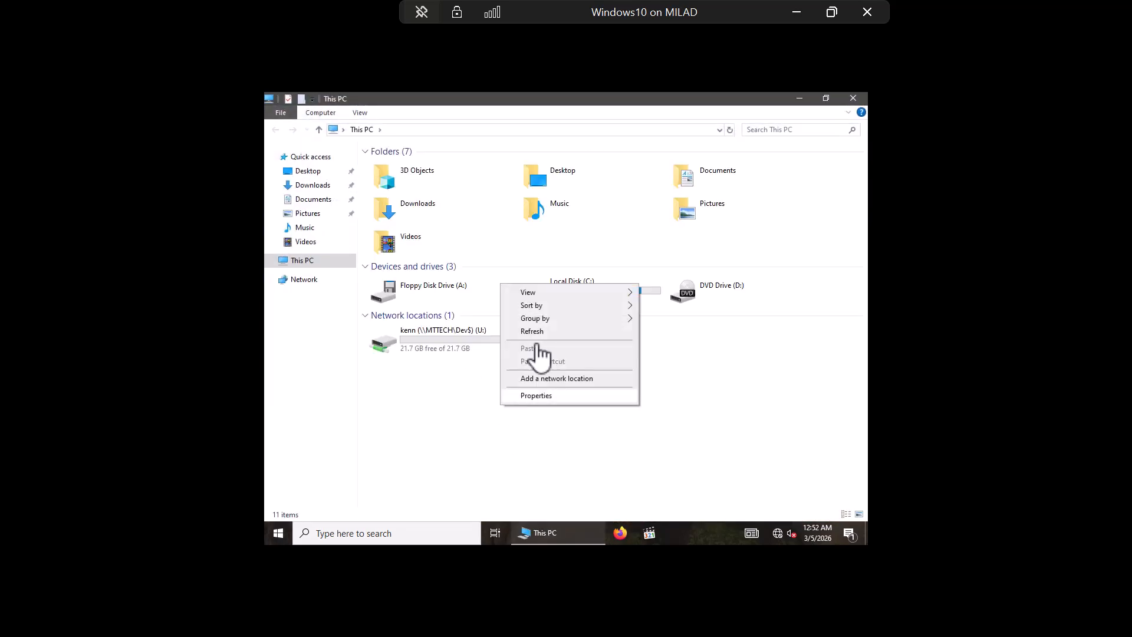
left_click(545, 332)
left_click(435, 350)
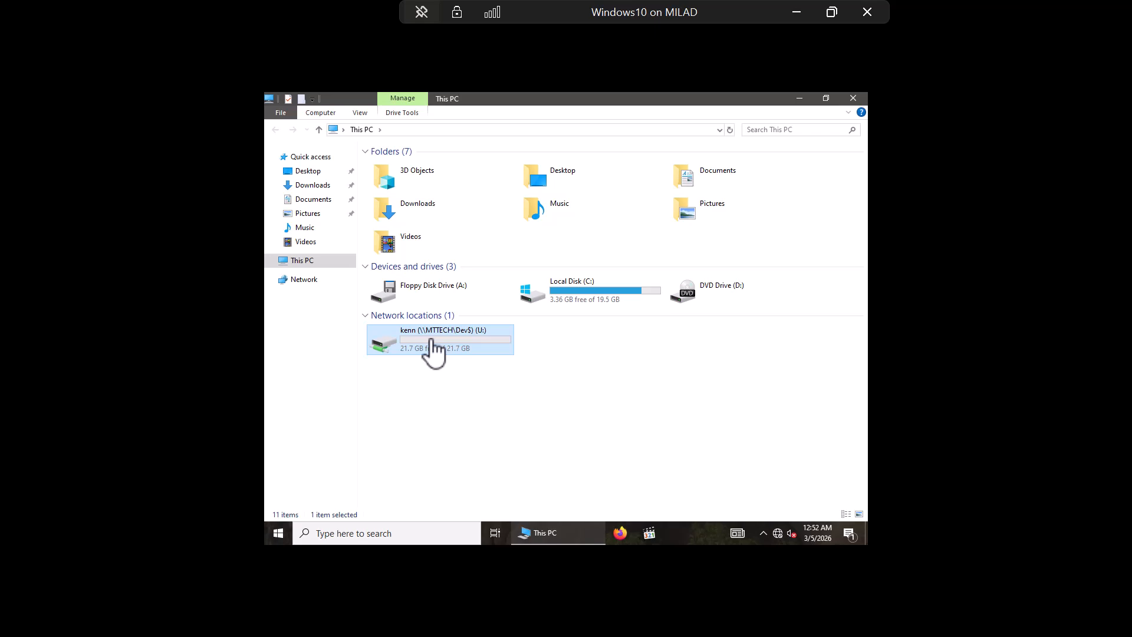
double_click(434, 350)
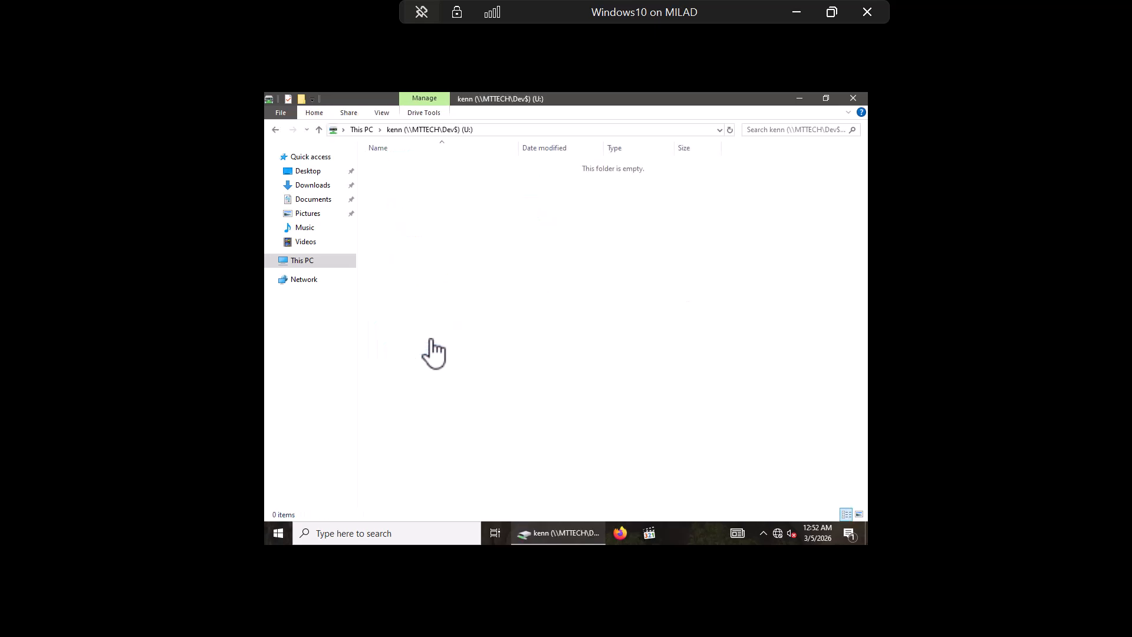
left_click(319, 130)
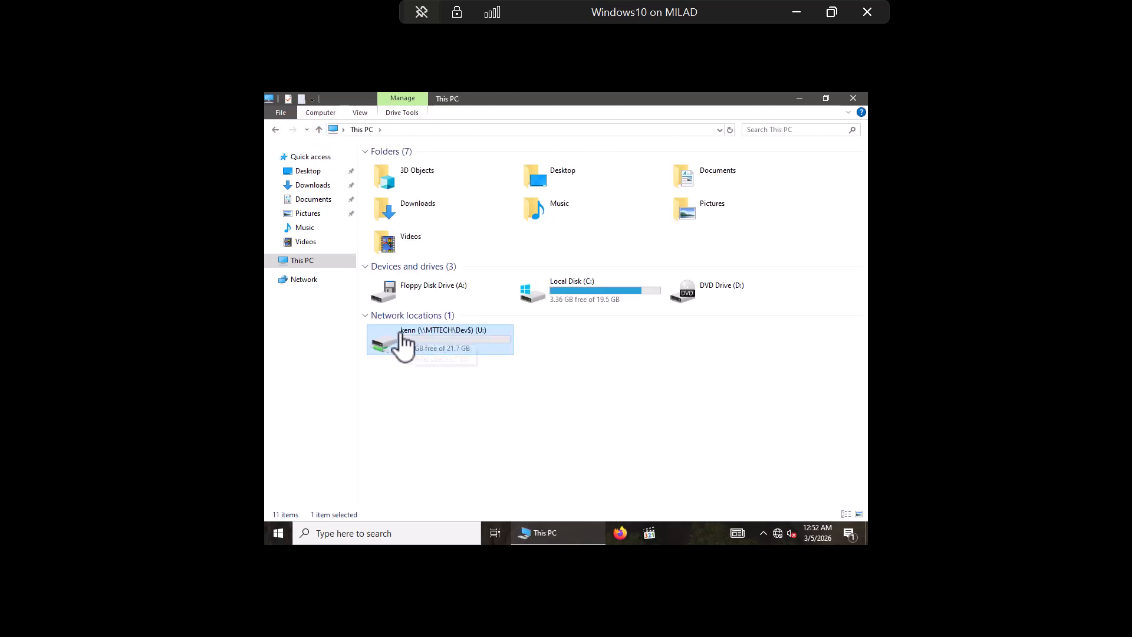
right_click(439, 345)
left_click(431, 347)
double_click(432, 348)
Step: Create a new bitmap image named Bob.bmp in the U: drive
right_click(517, 263)
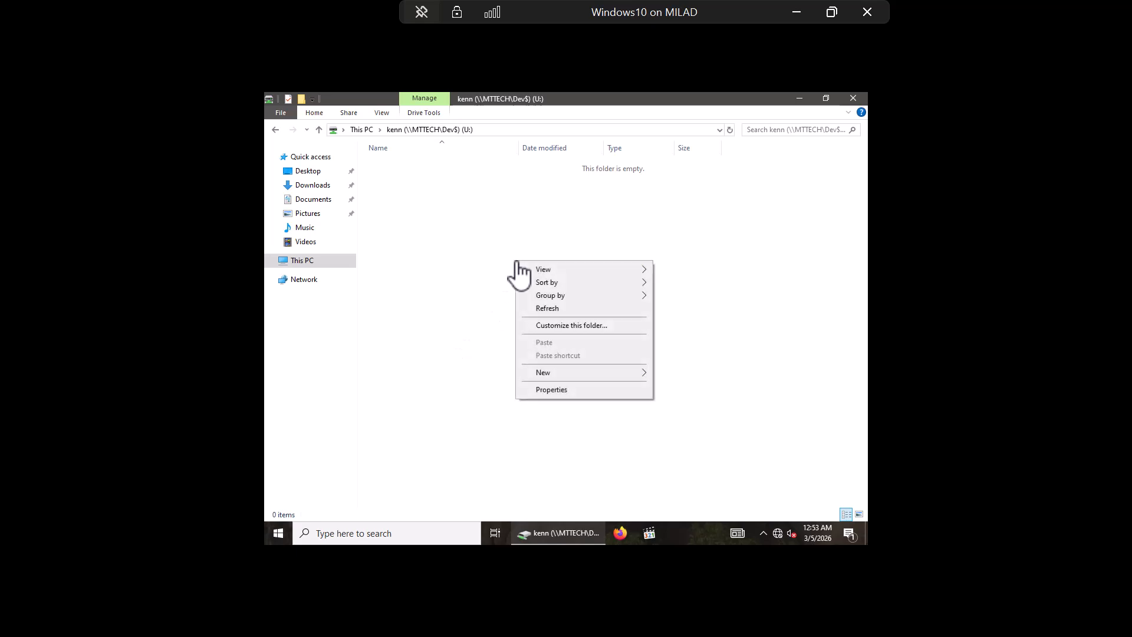
mouse_move(553, 374)
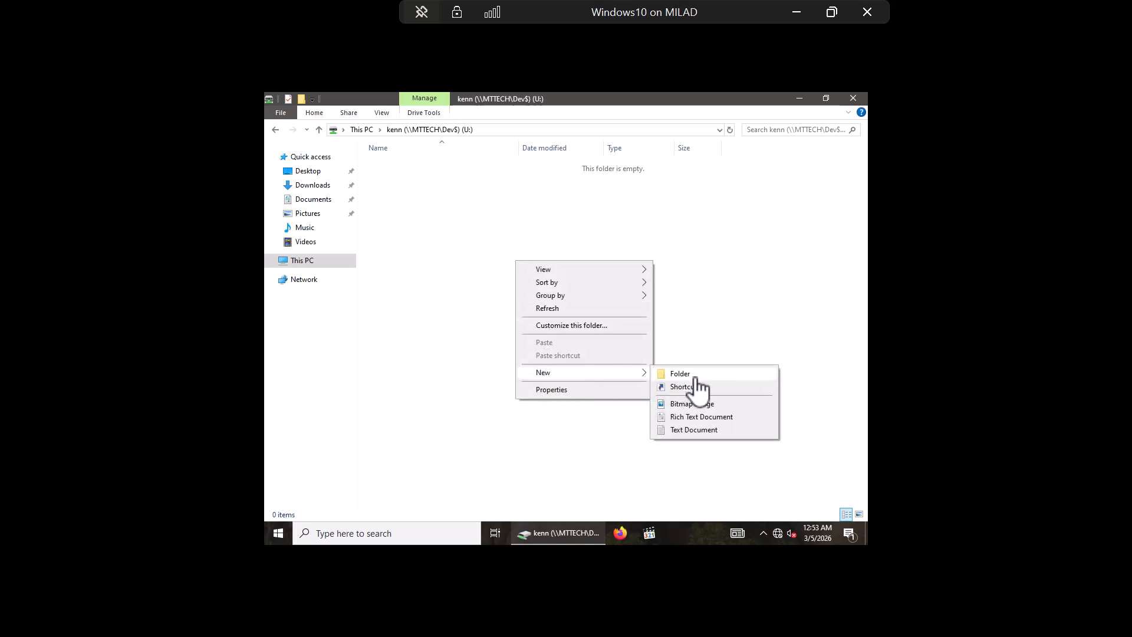
left_click(691, 407)
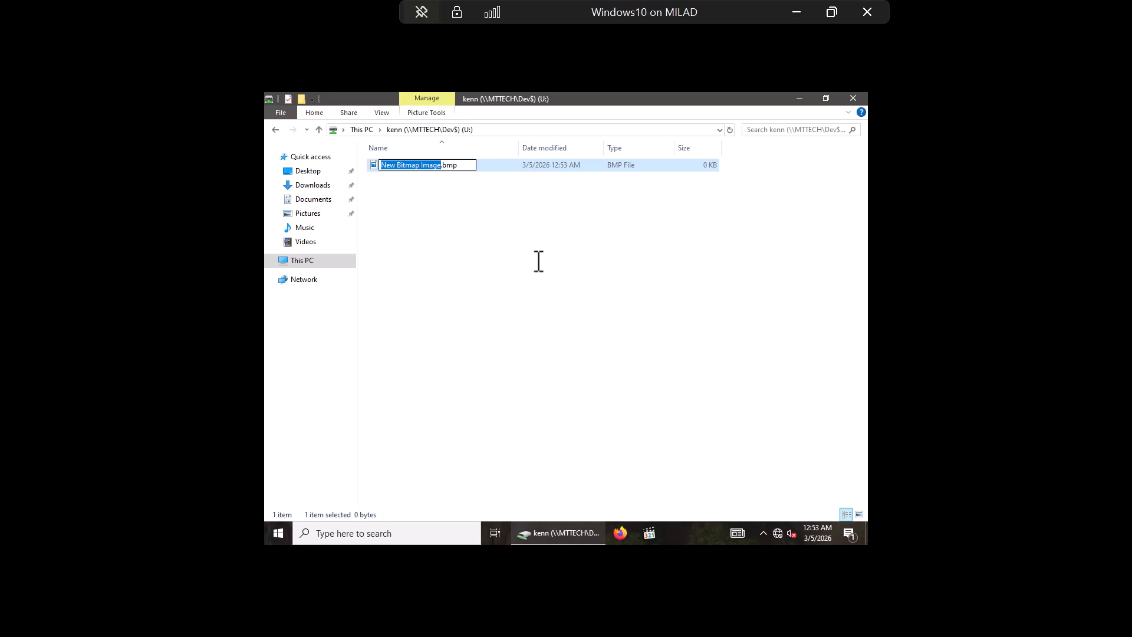
type("Bob")
key("Return")
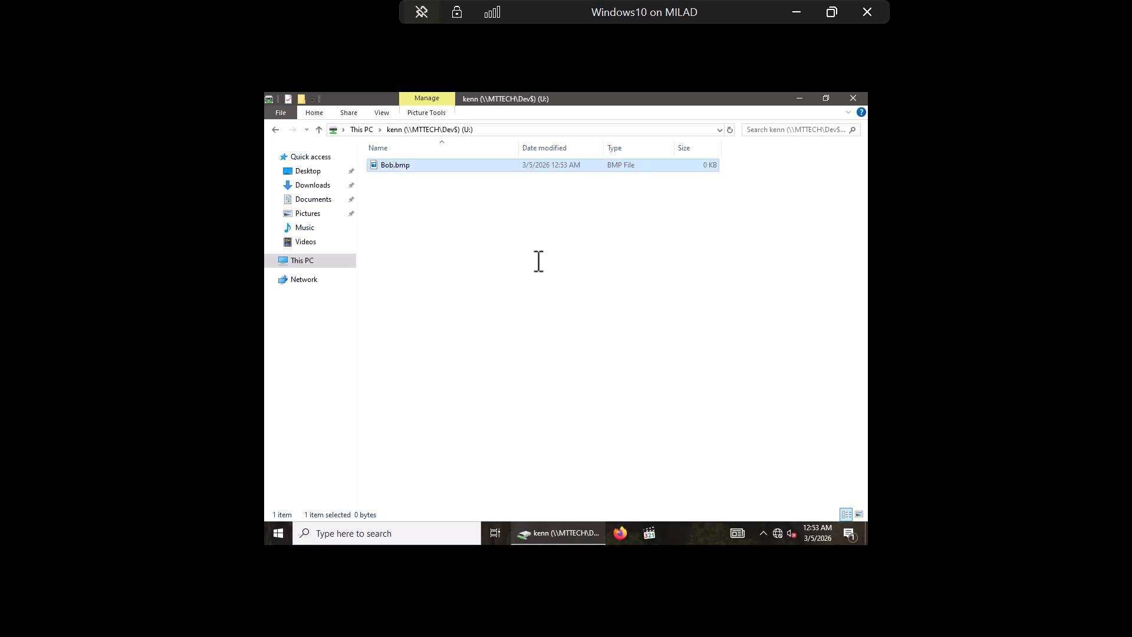
Step: Create a new folder named Personal_BOB beside it
right_click(428, 191)
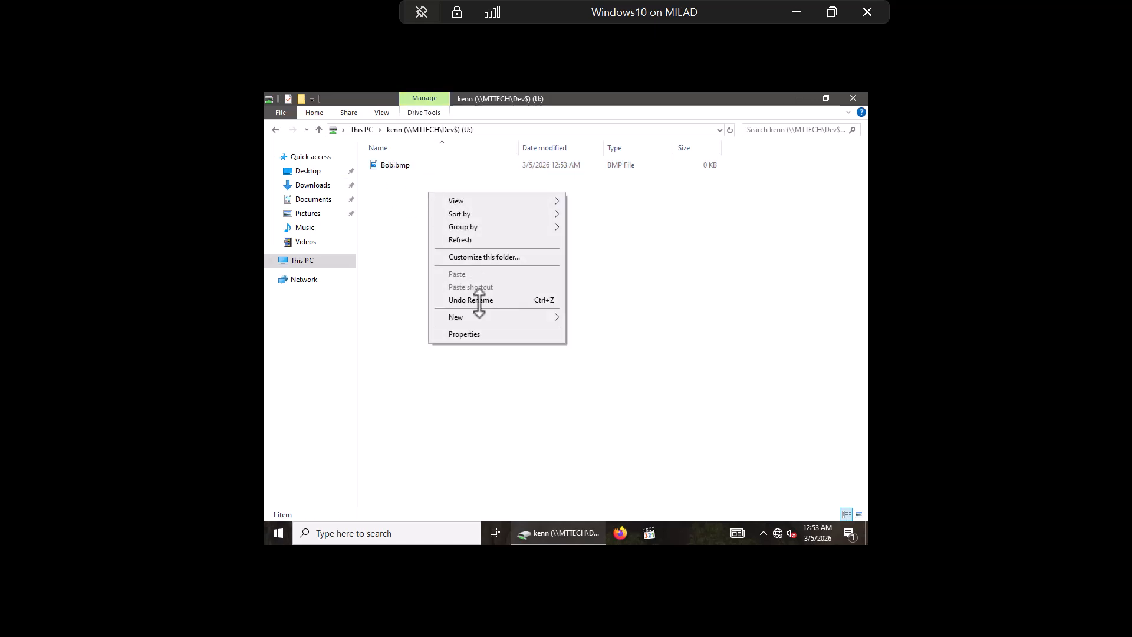
mouse_move(476, 317)
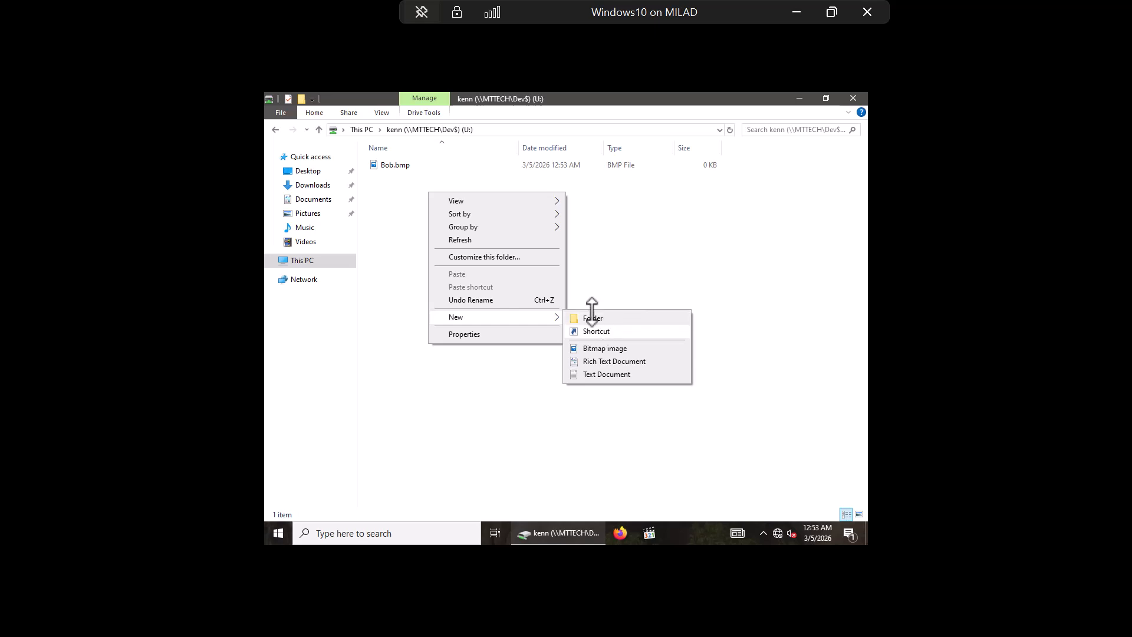
left_click(592, 314)
key("BackSpace")
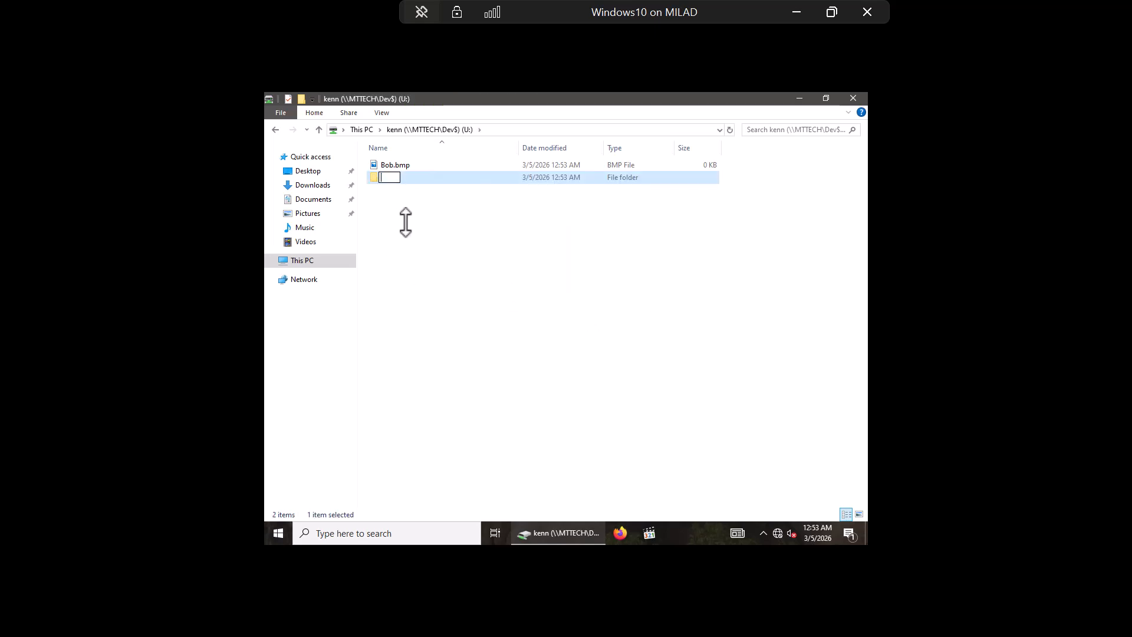
type("Personal_BOB")
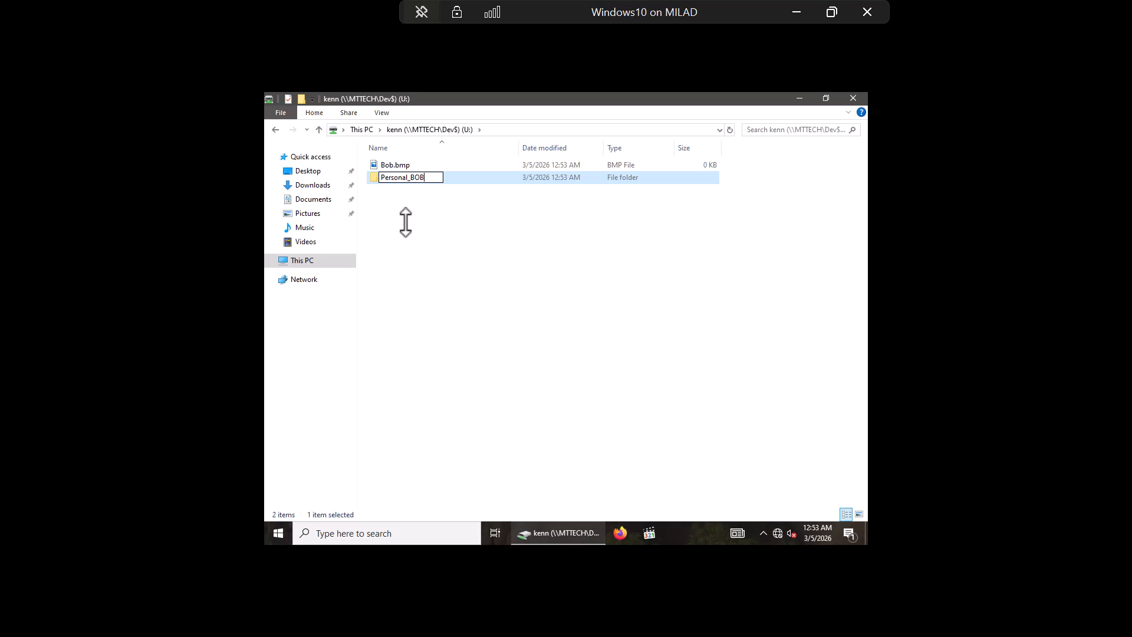
key("Return")
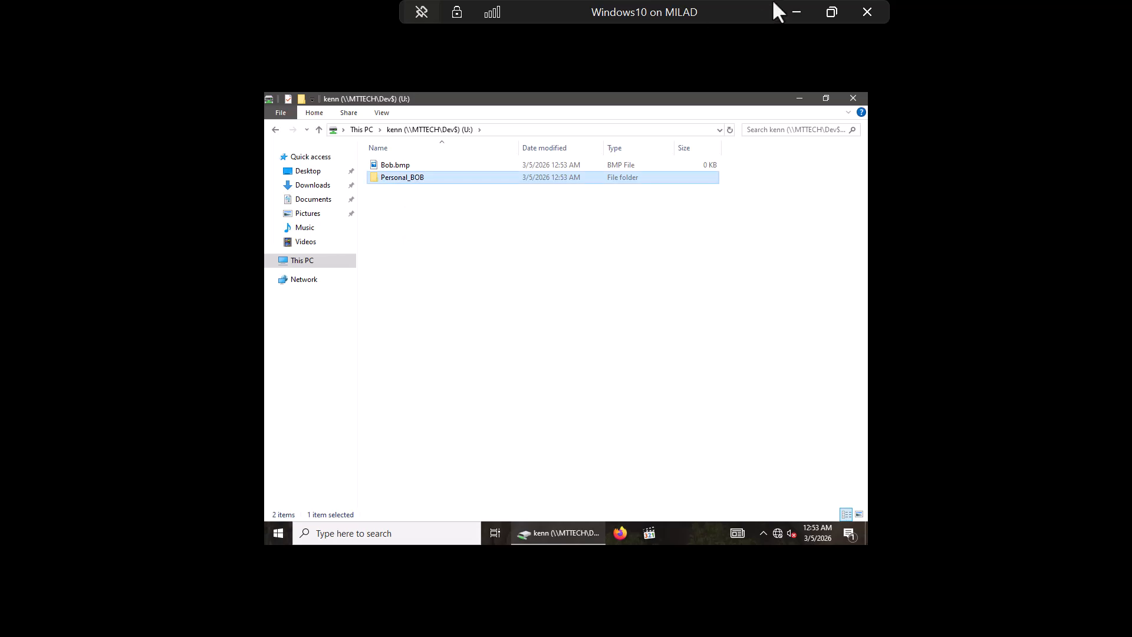
Step: Minimize the Windows10 VM and switch to the WindowsServer2025 VM
left_click(796, 11)
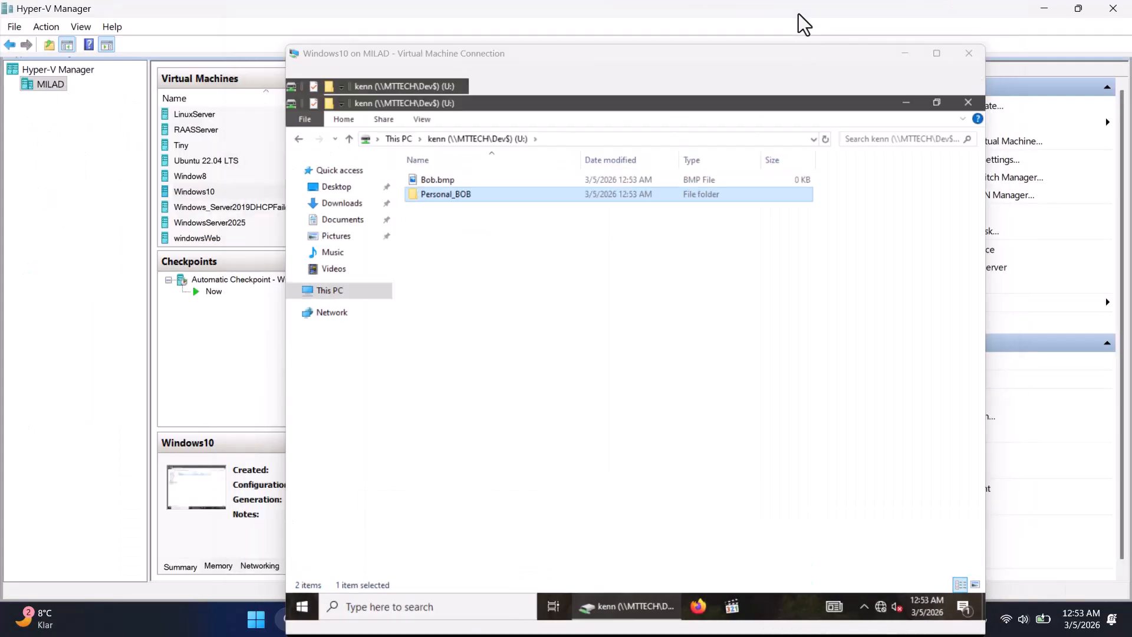
mouse_move(792, 620)
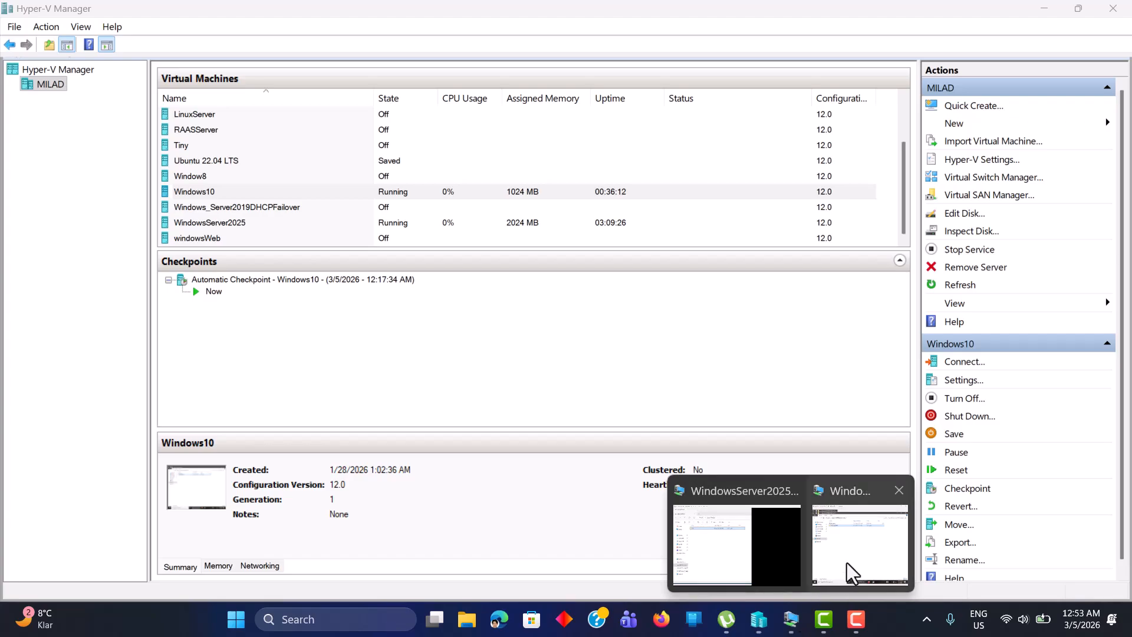
mouse_move(855, 560)
left_click(746, 546)
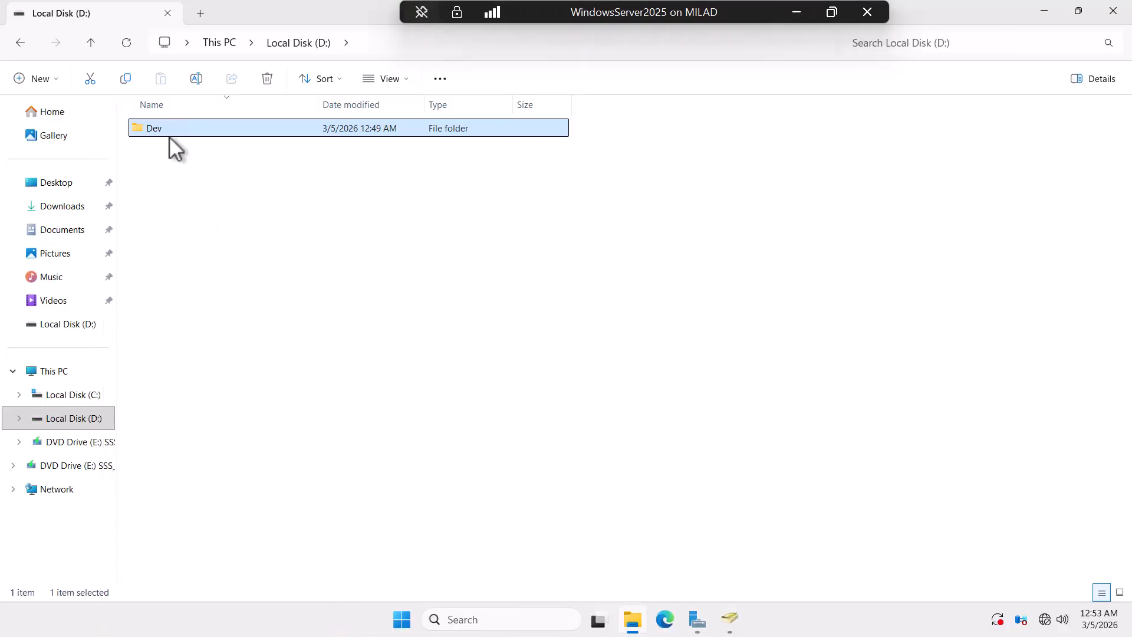
Step: Check that D:\Dev\kenn holds Bob and Personal_BOB, look in rose, and return to Dev
double_click(168, 129)
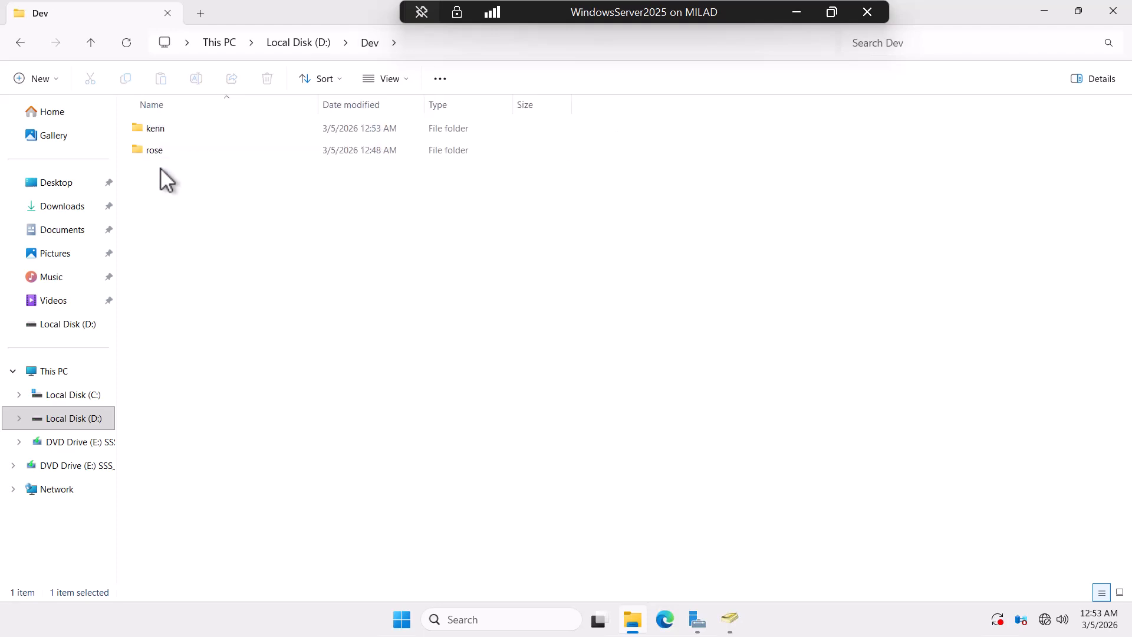
double_click(157, 126)
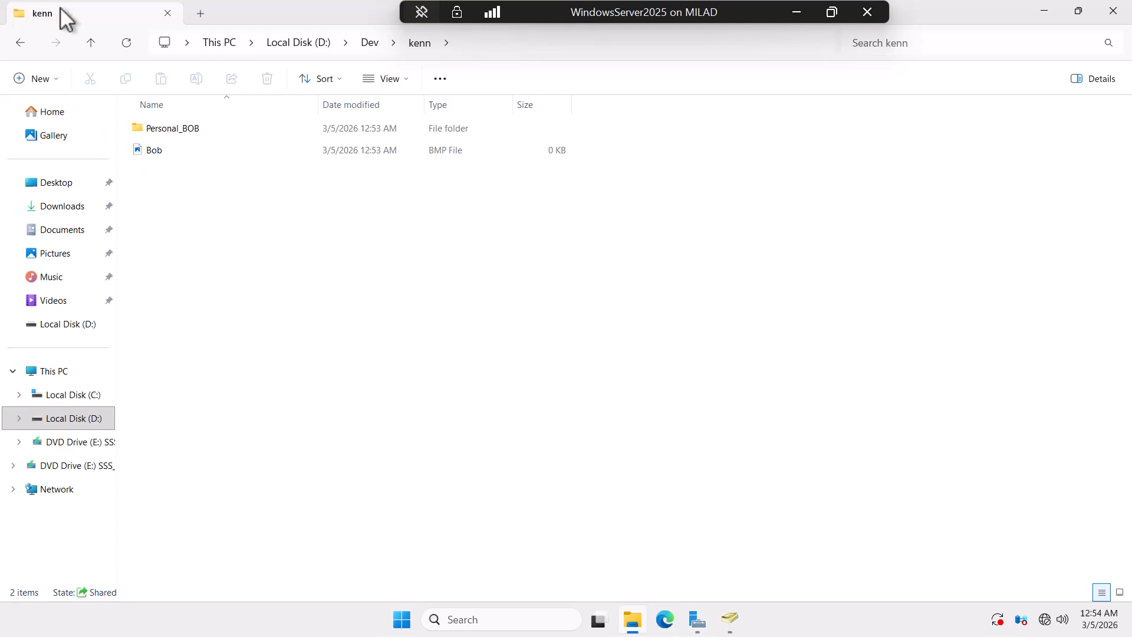
left_click(91, 43)
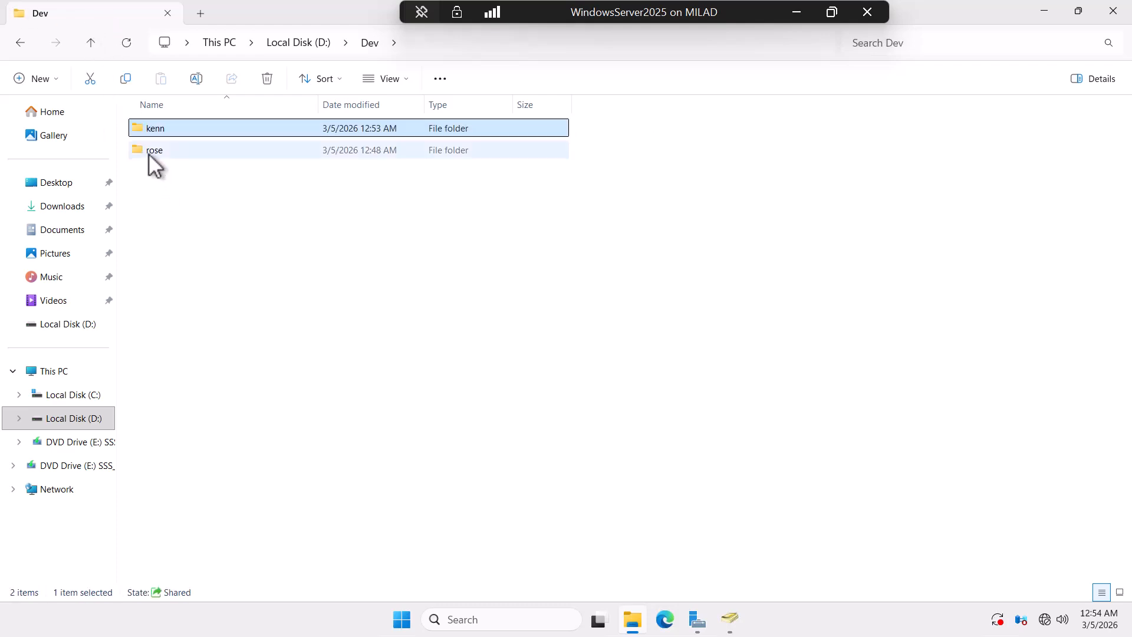
double_click(150, 151)
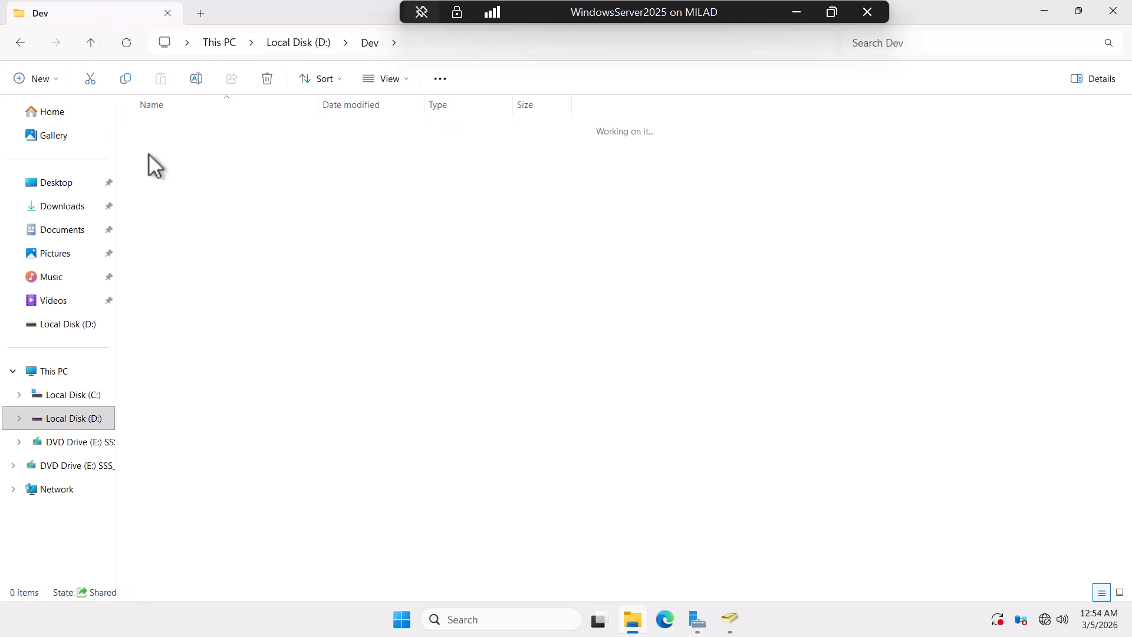
left_click(91, 42)
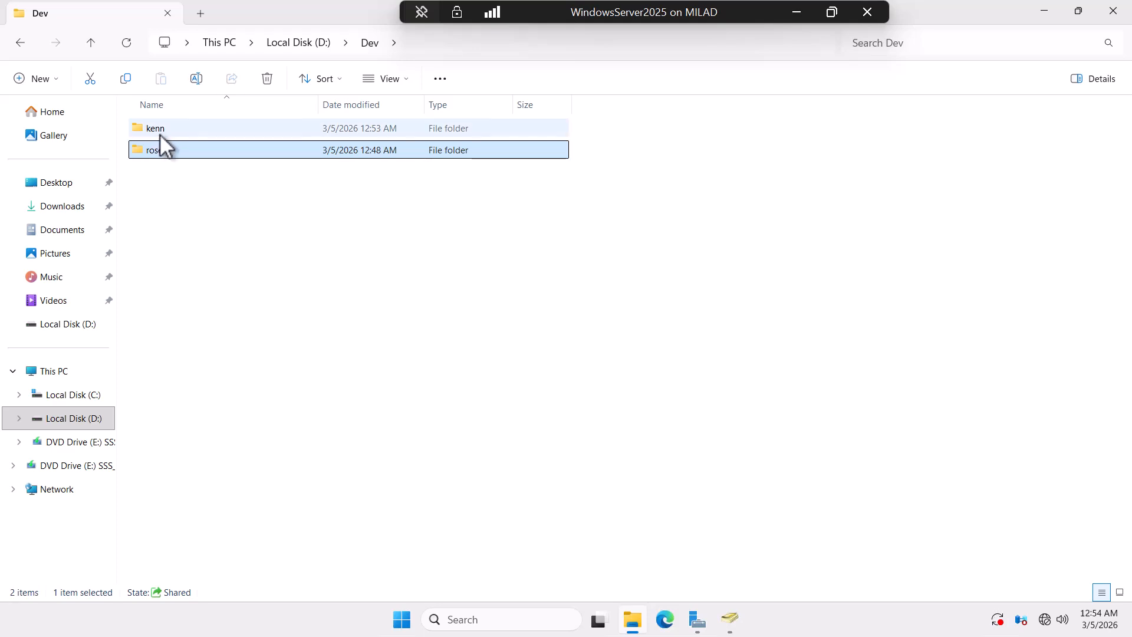
mouse_move(159, 132)
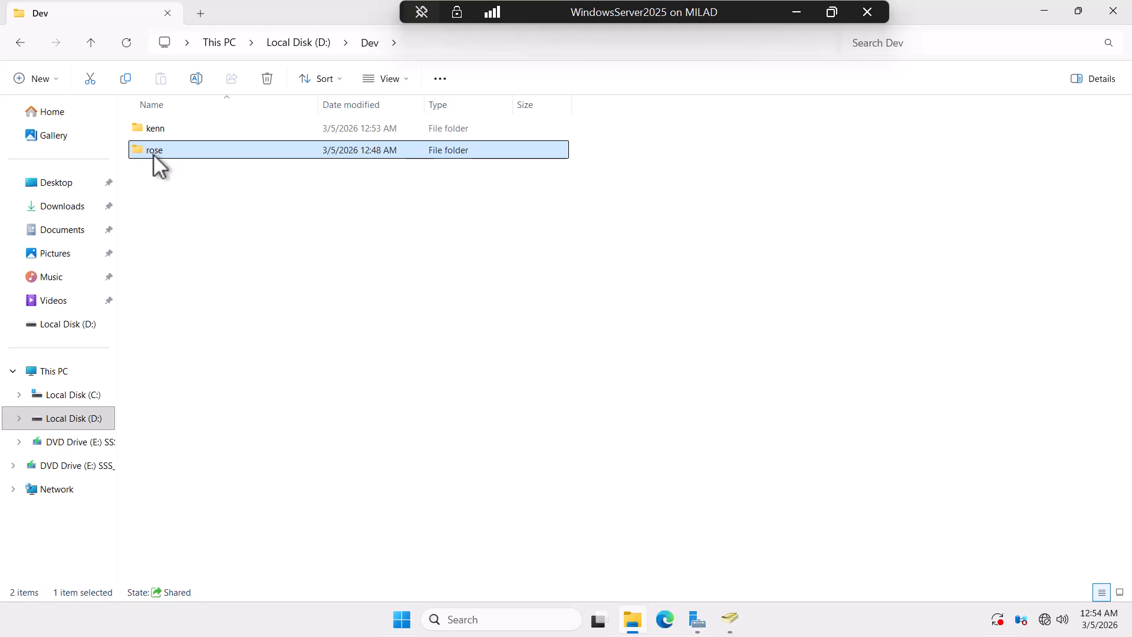
mouse_move(154, 154)
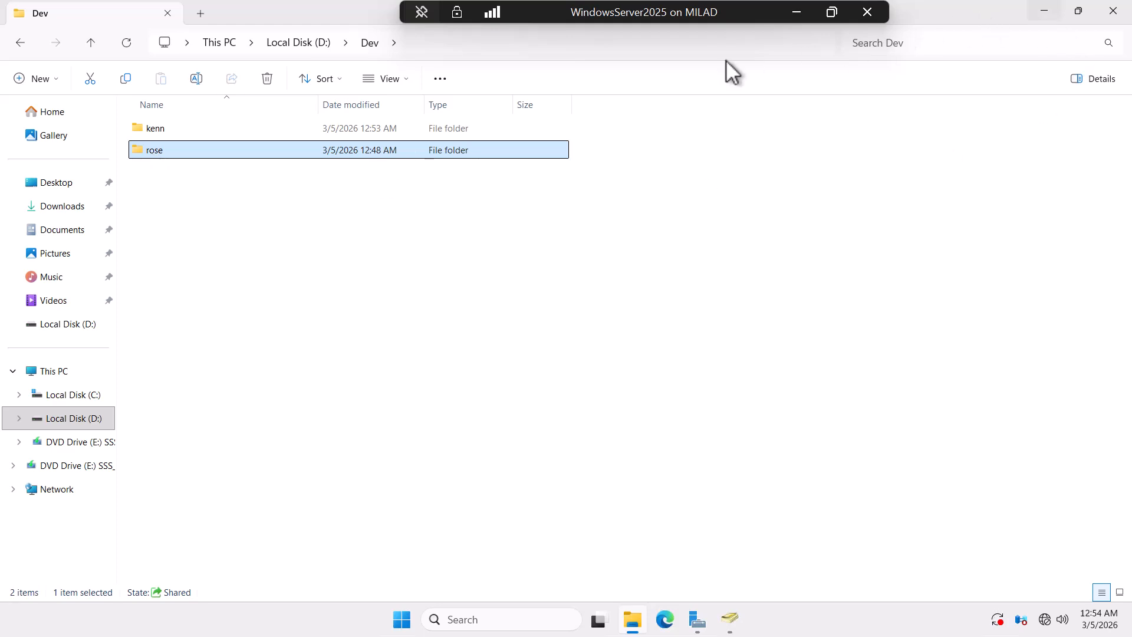